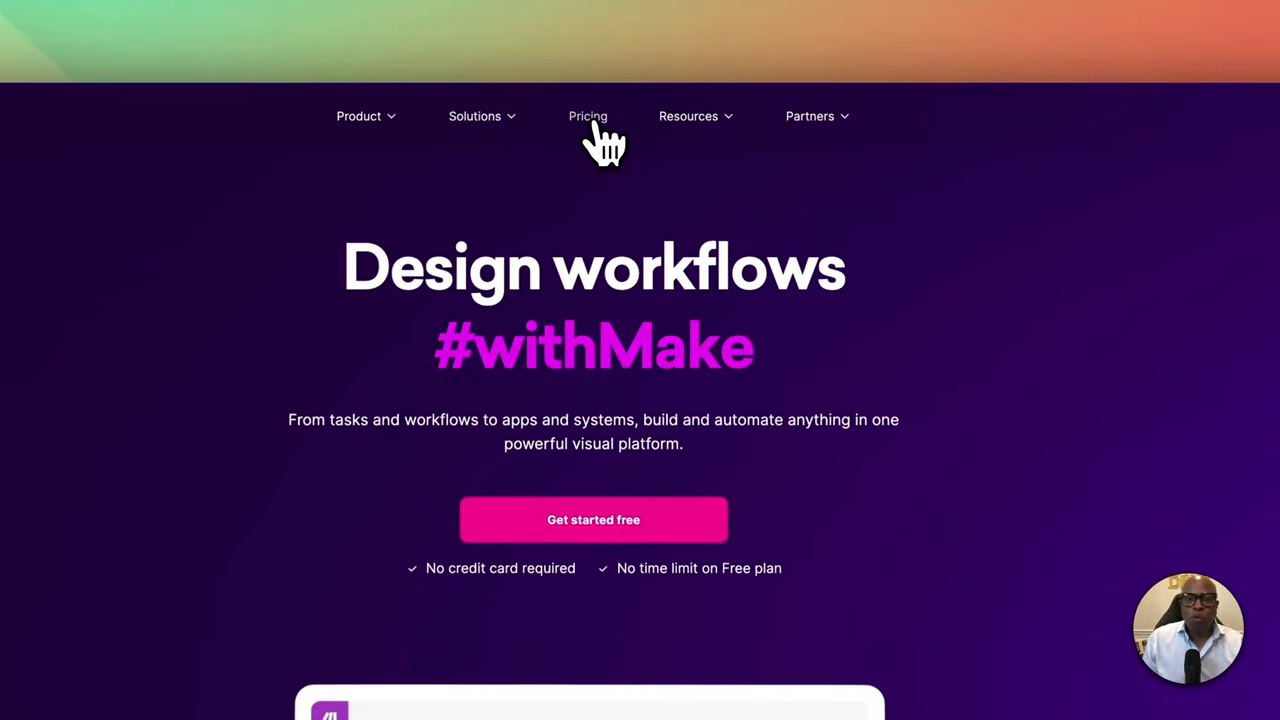
Open Make's pricing page and review the Free, Core, Pro, Teams and Enterprise plans.
click(590, 118)
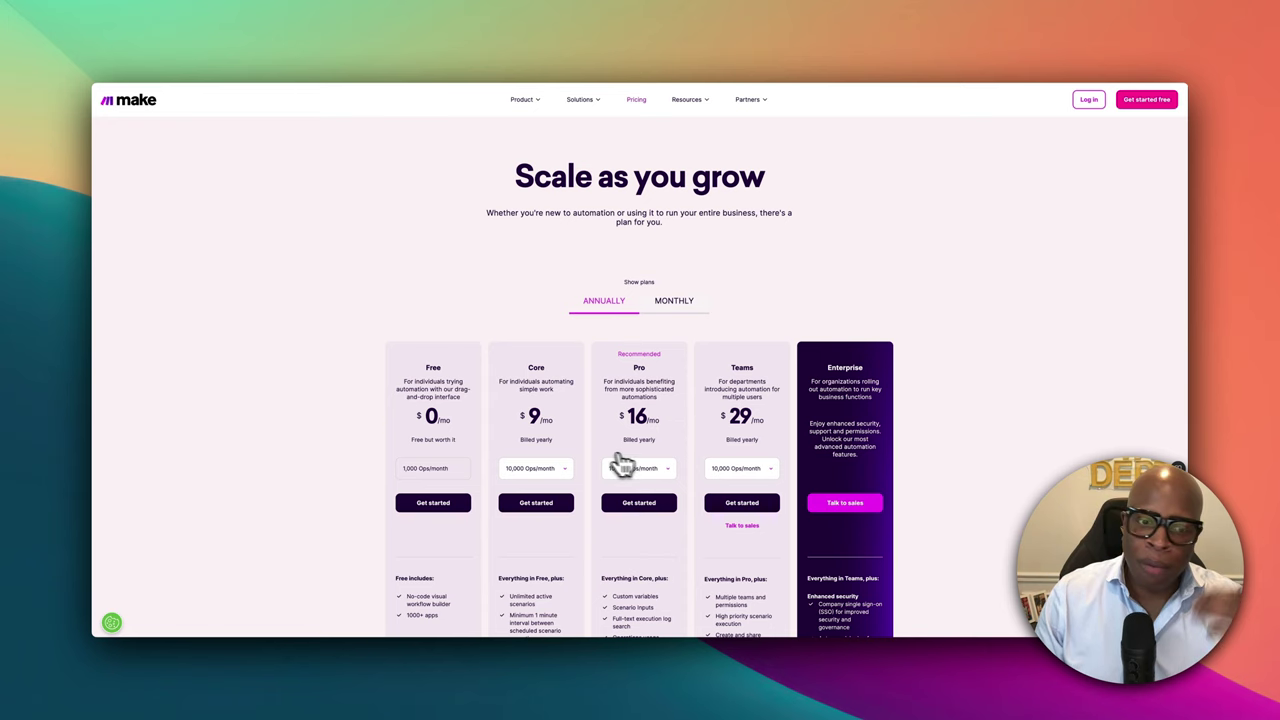
scroll(478, 418, down, 2)
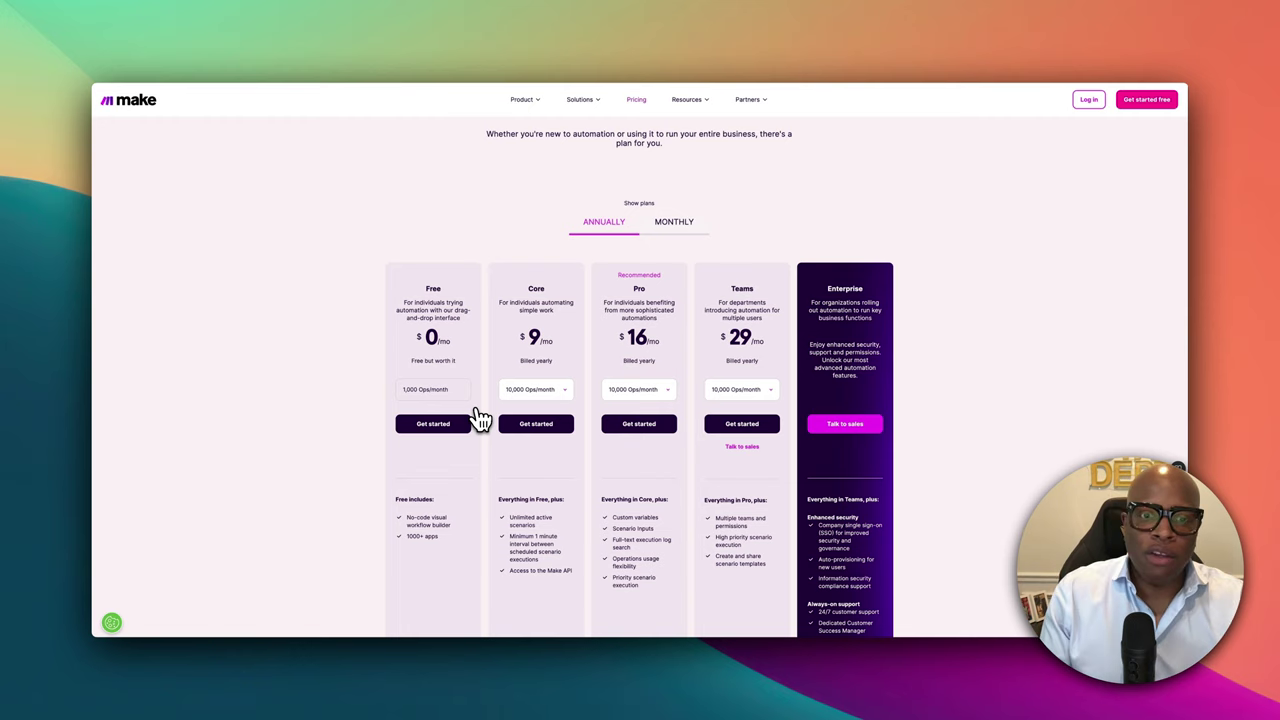
scroll(500, 417, up, 2)
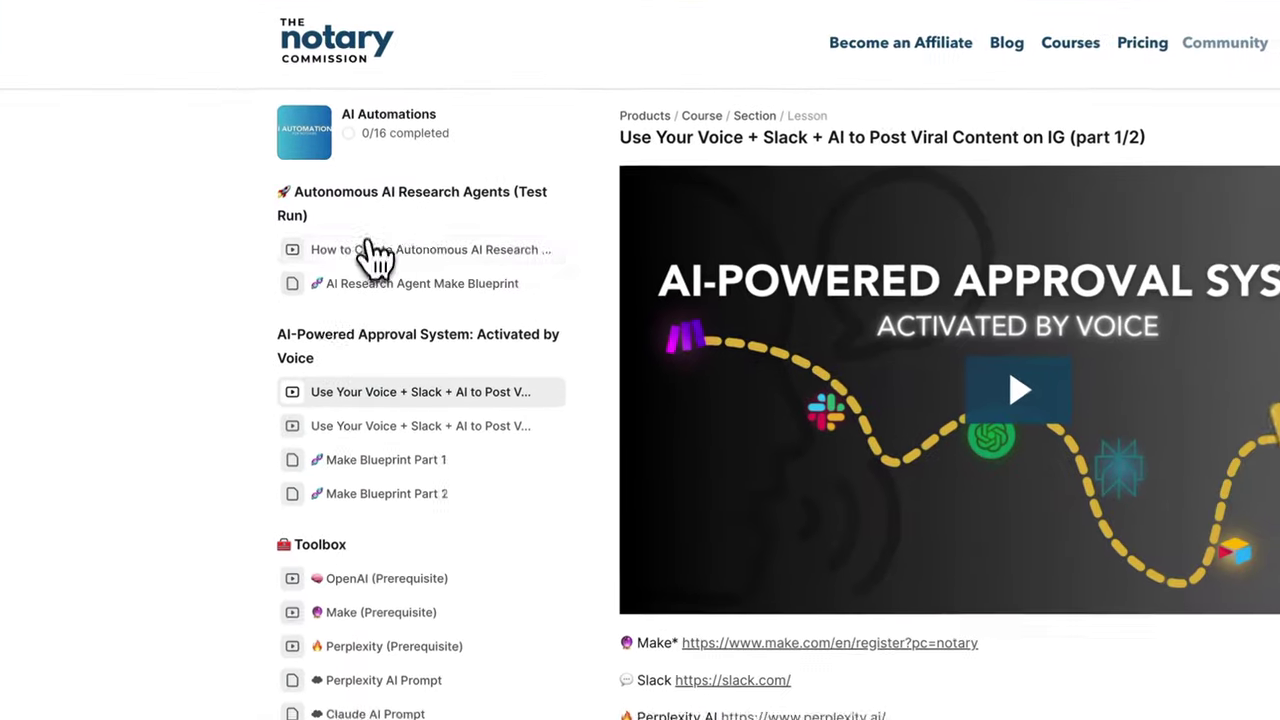
In the AI Automations course, view the How to Create Autonomous AI Research Agents lesson and the AI Research Agent Make Blueprint page.
click(415, 211)
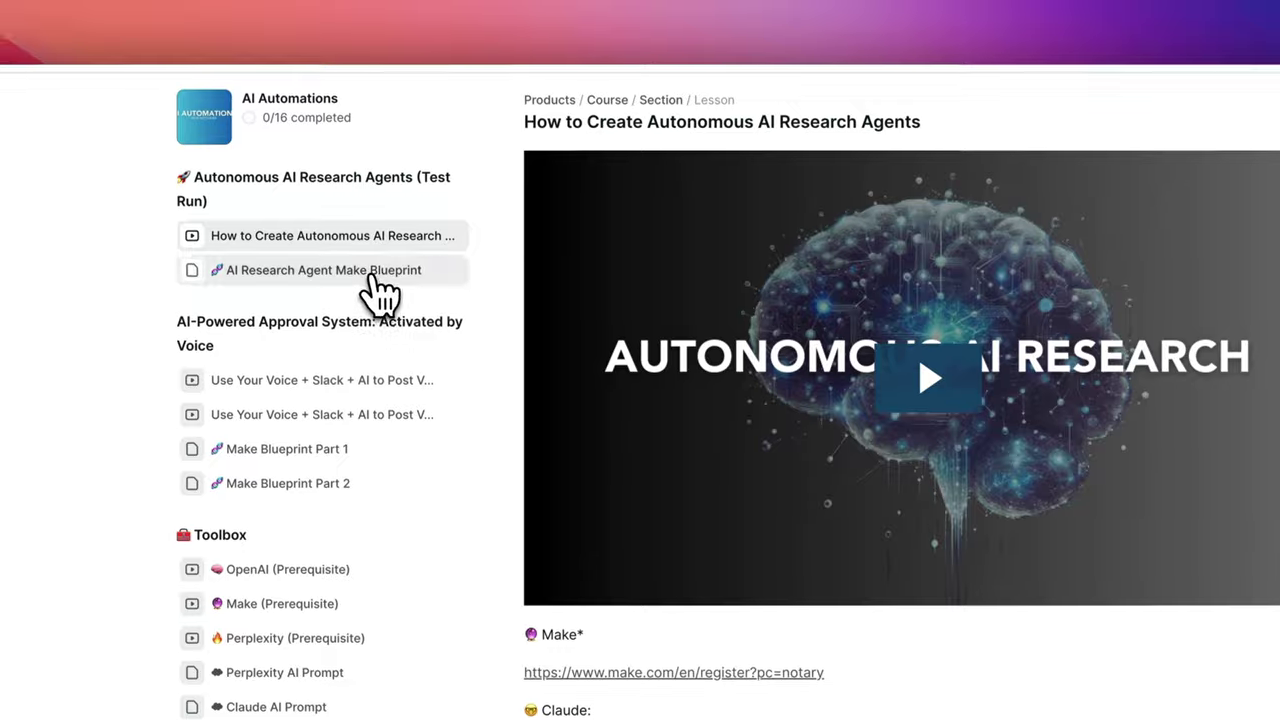
click(390, 295)
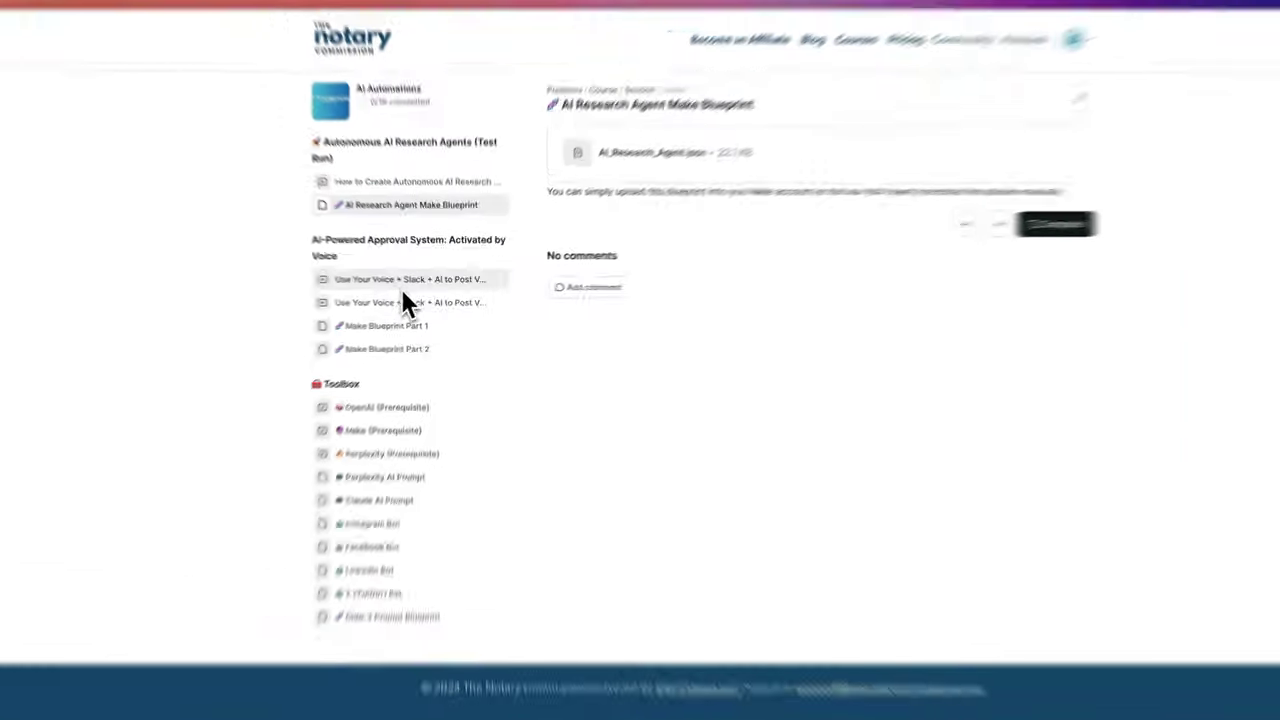
click(405, 303)
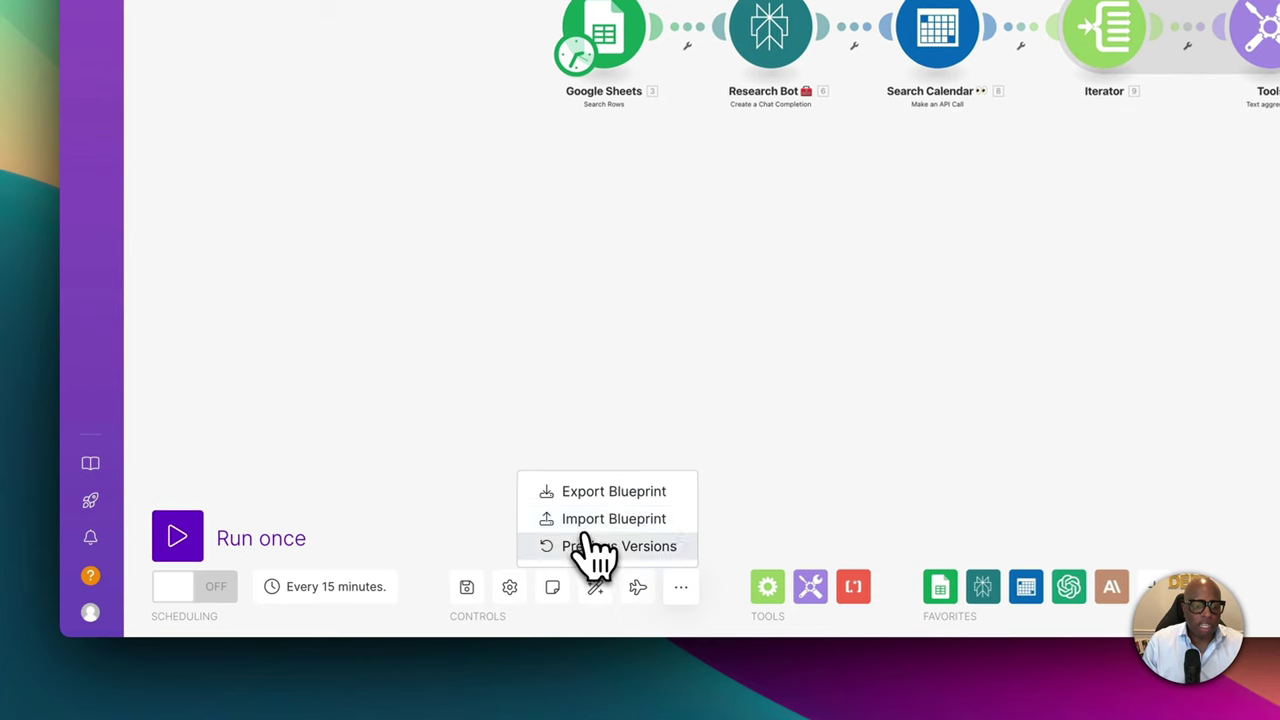
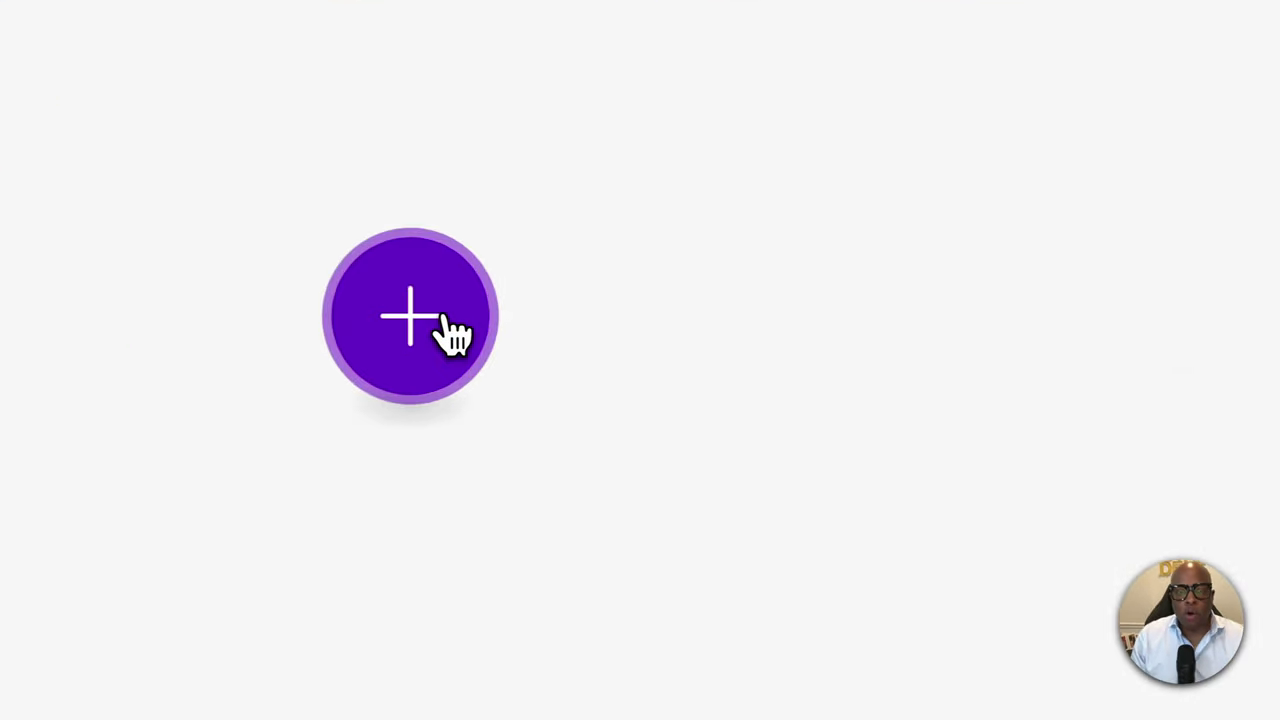
Add a Google Sheets Search Rows module as the first module of the new scenario.
click(563, 333)
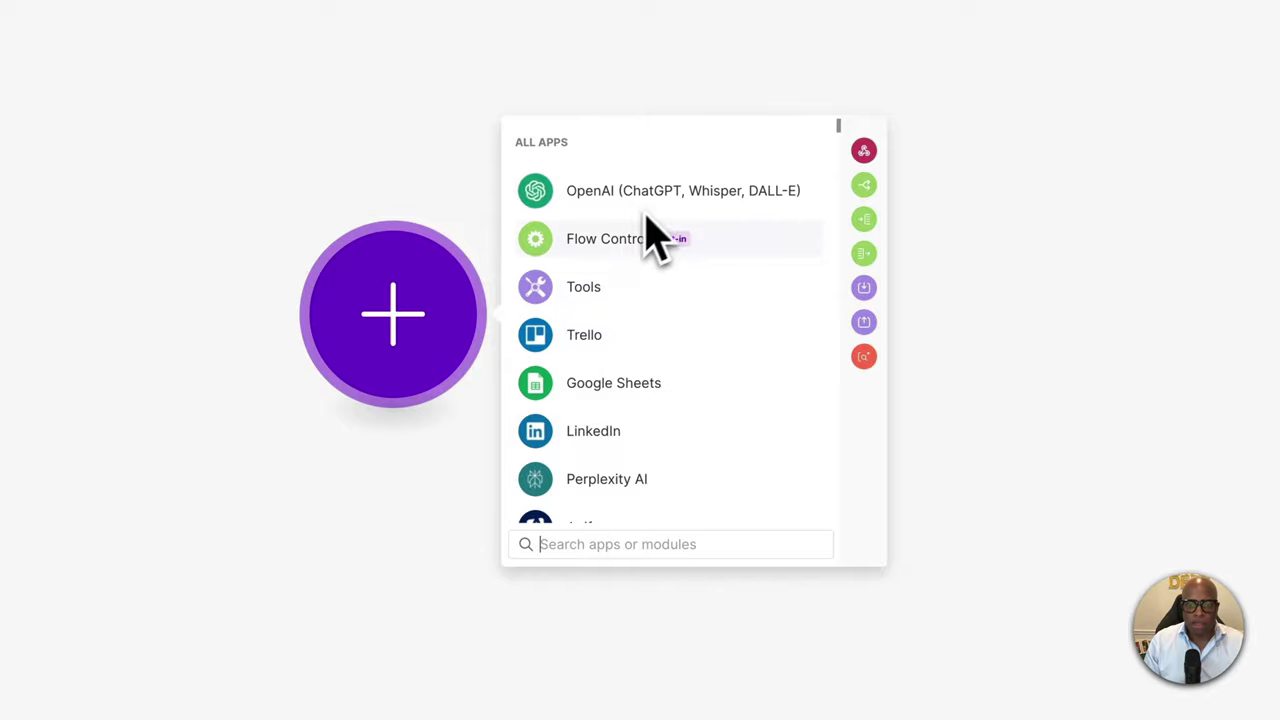
click(548, 340)
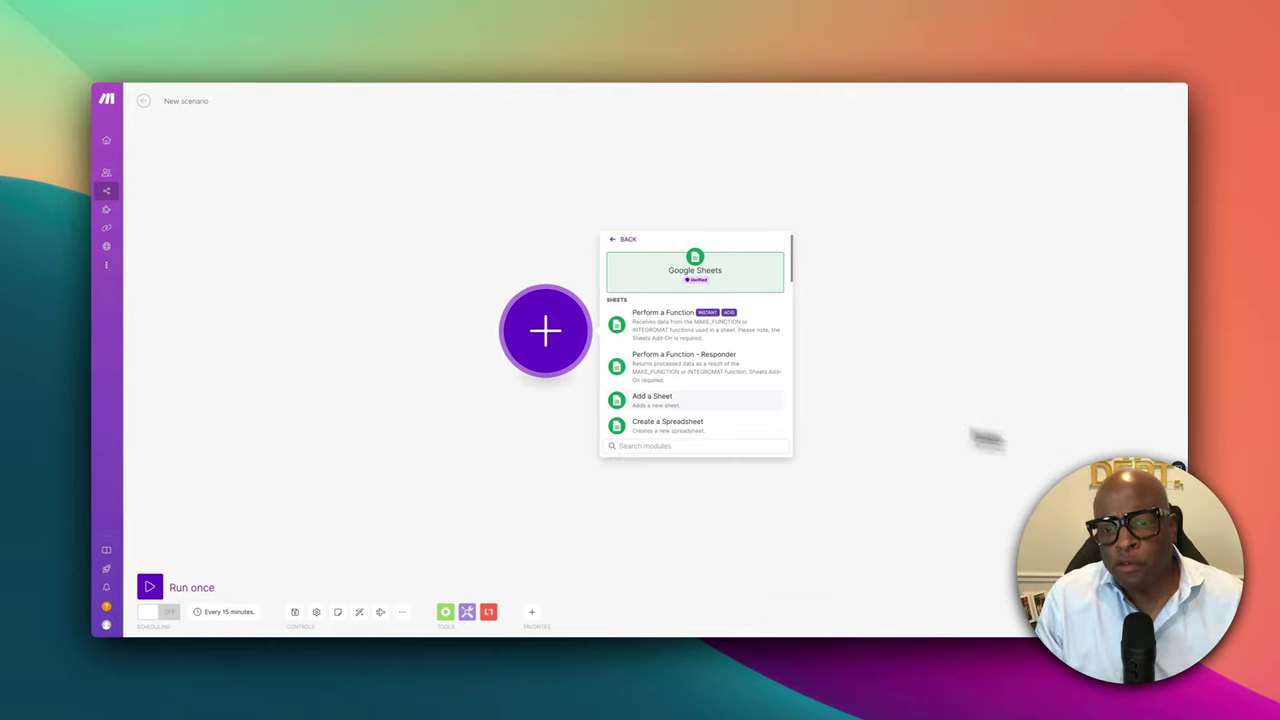
scroll(728, 385, down, 5)
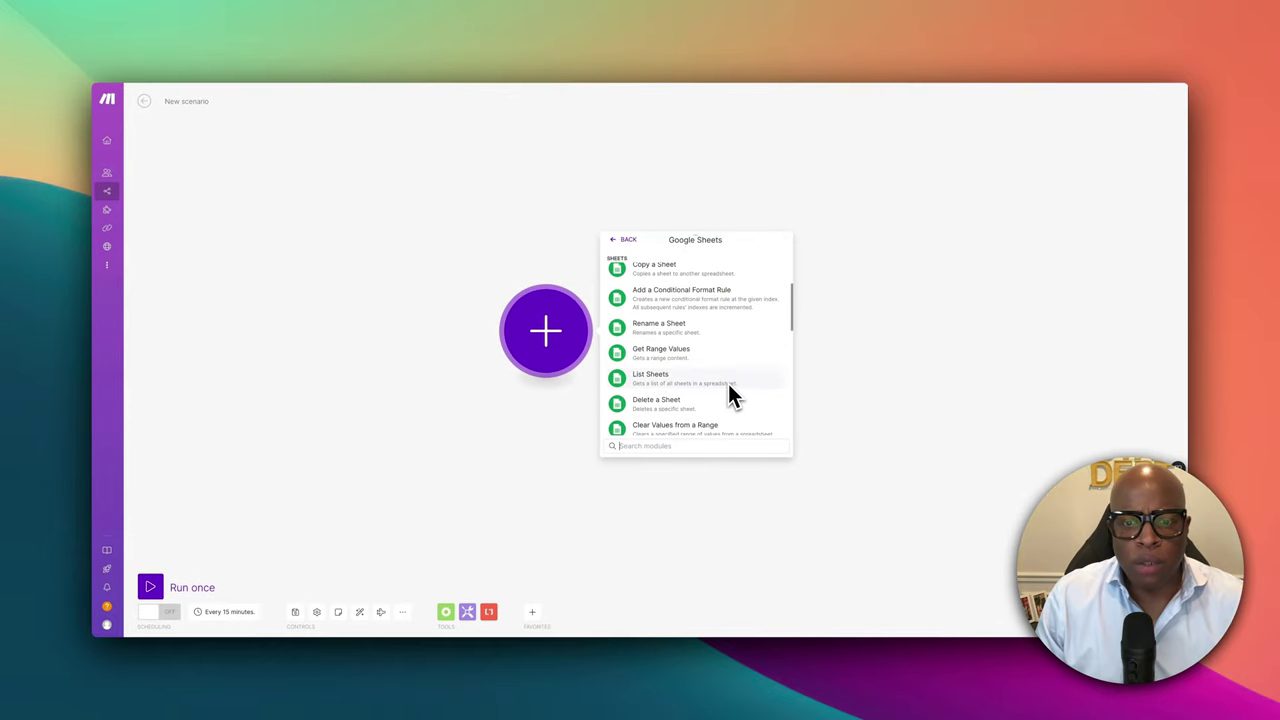
scroll(728, 385, up, 5)
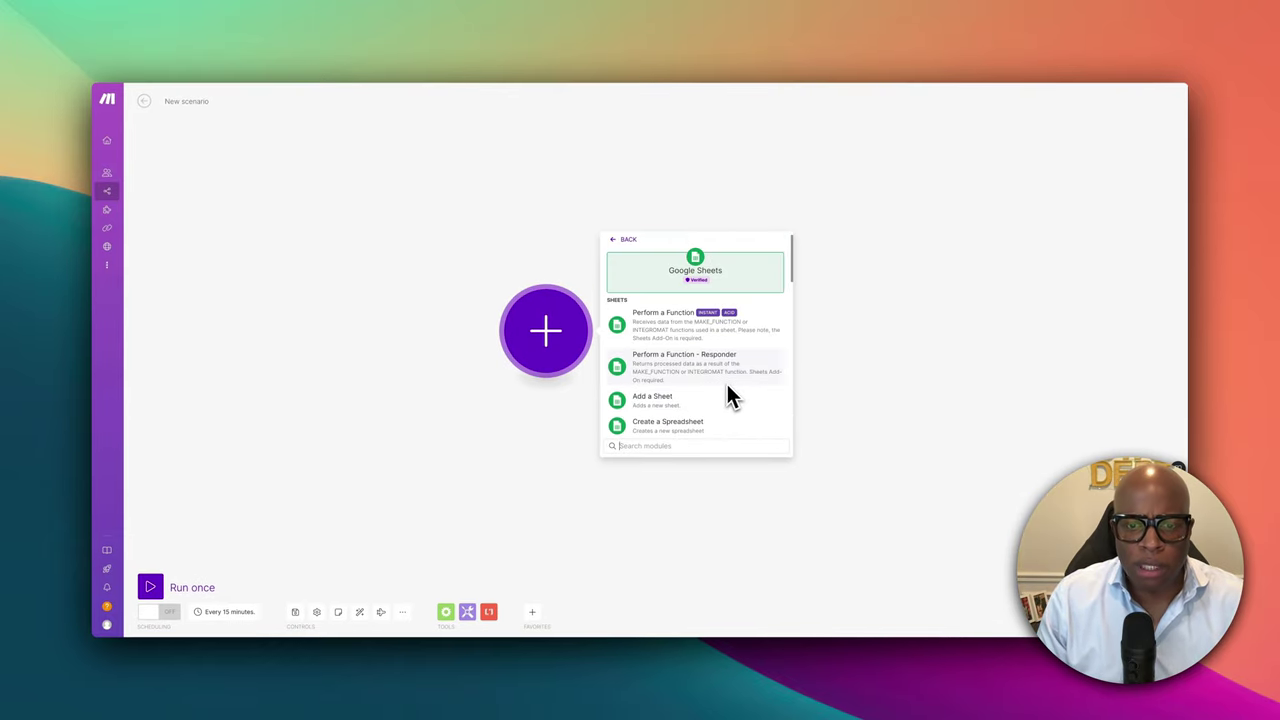
text(search)
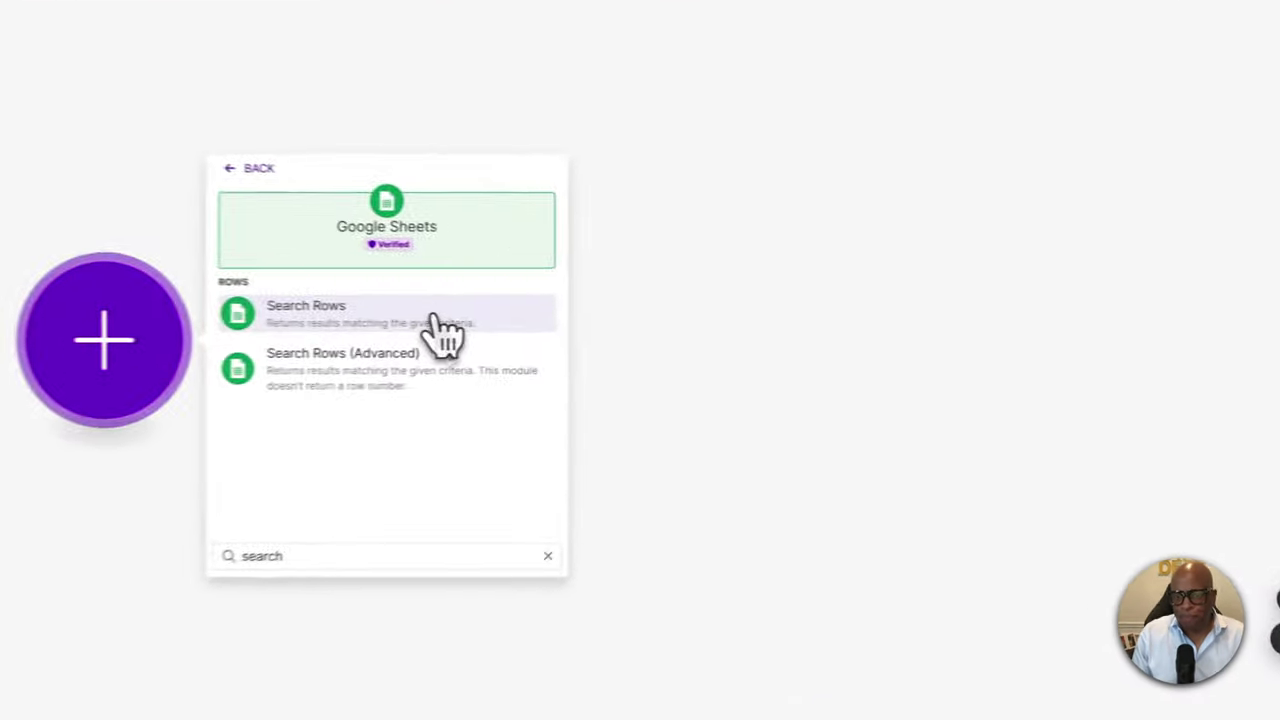
click(440, 320)
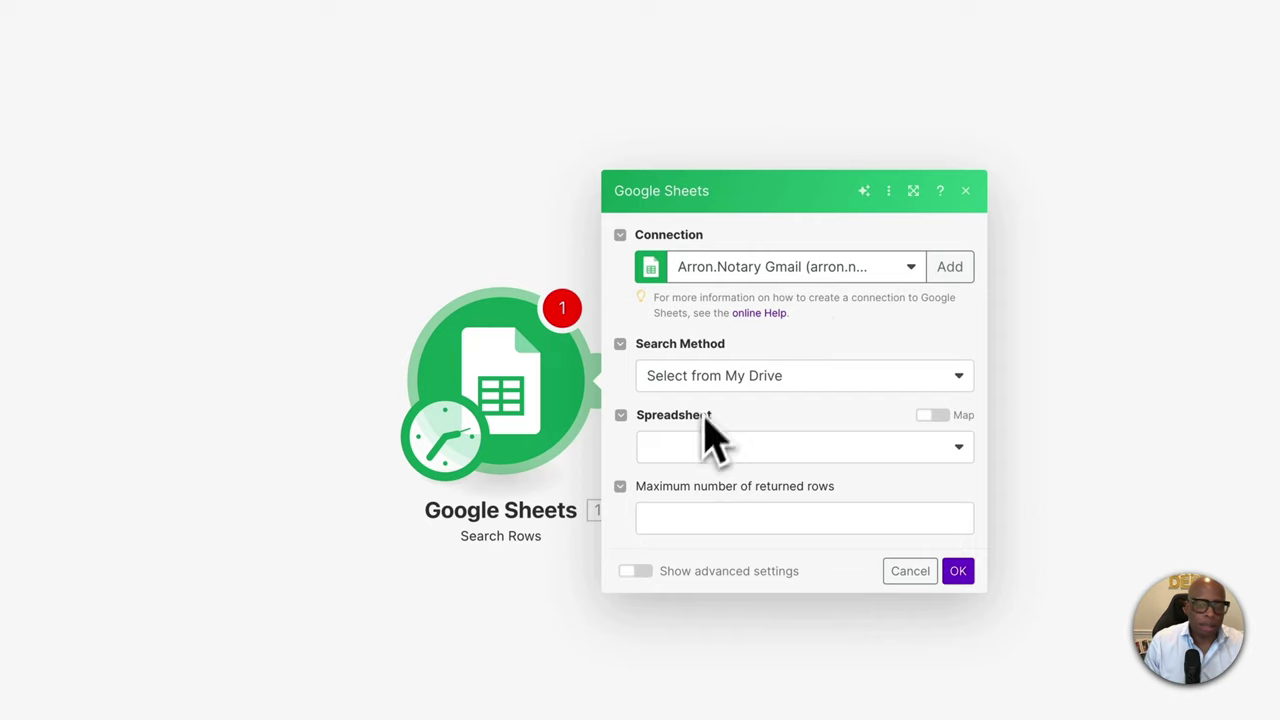
Open the Google Sheets online help and read how to connect Google Sheets to Make.
click(758, 314)
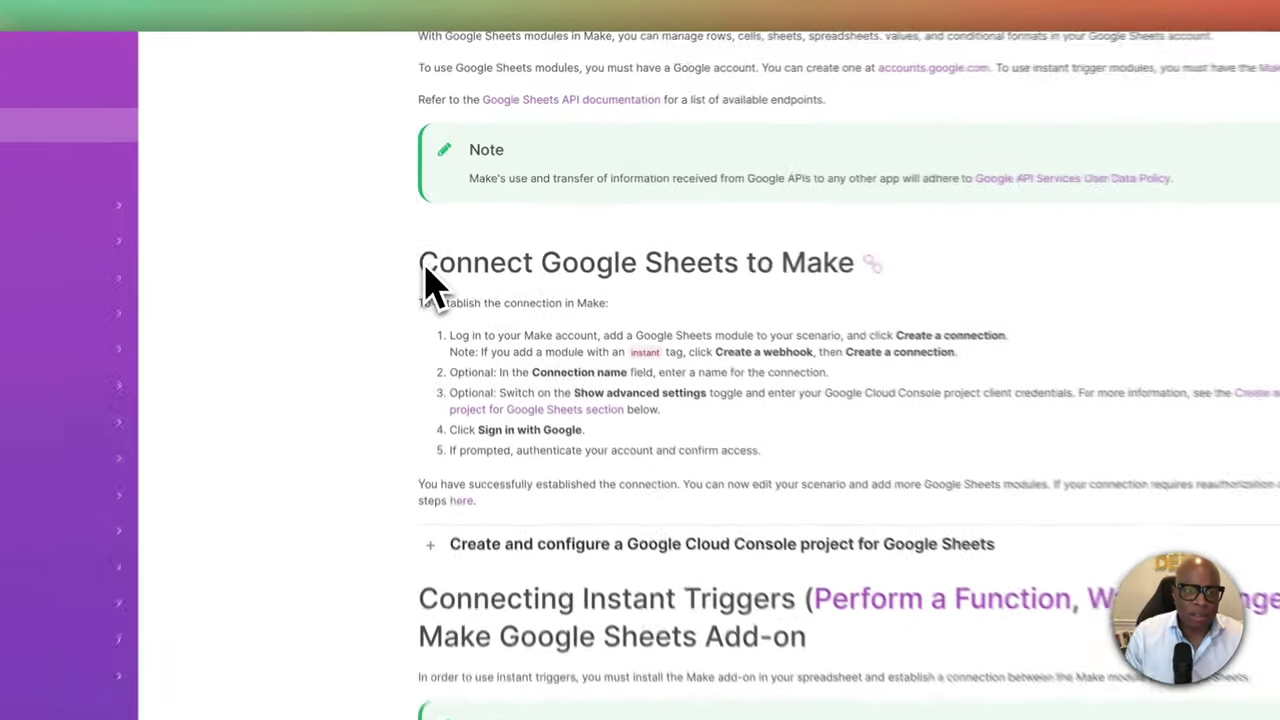
drag(430, 210, 647, 208)
scroll(755, 415, down, 8)
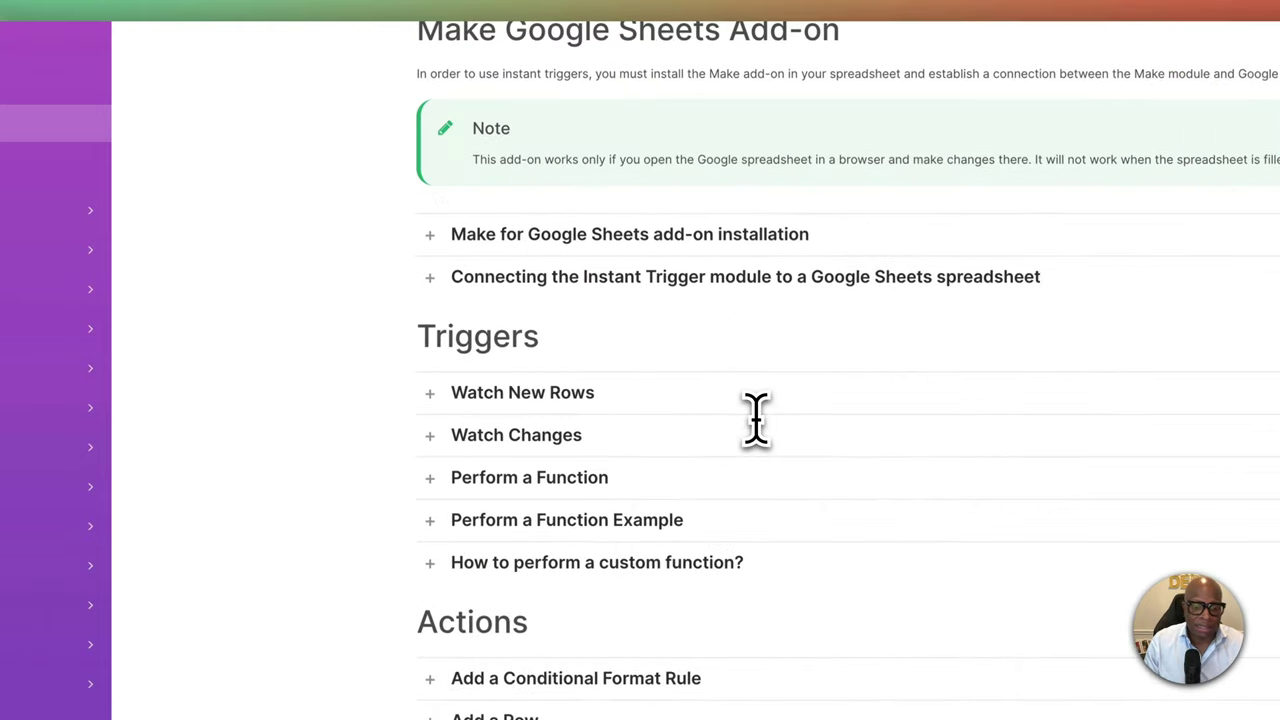
scroll(755, 415, down, 3)
scroll(755, 415, up, 5)
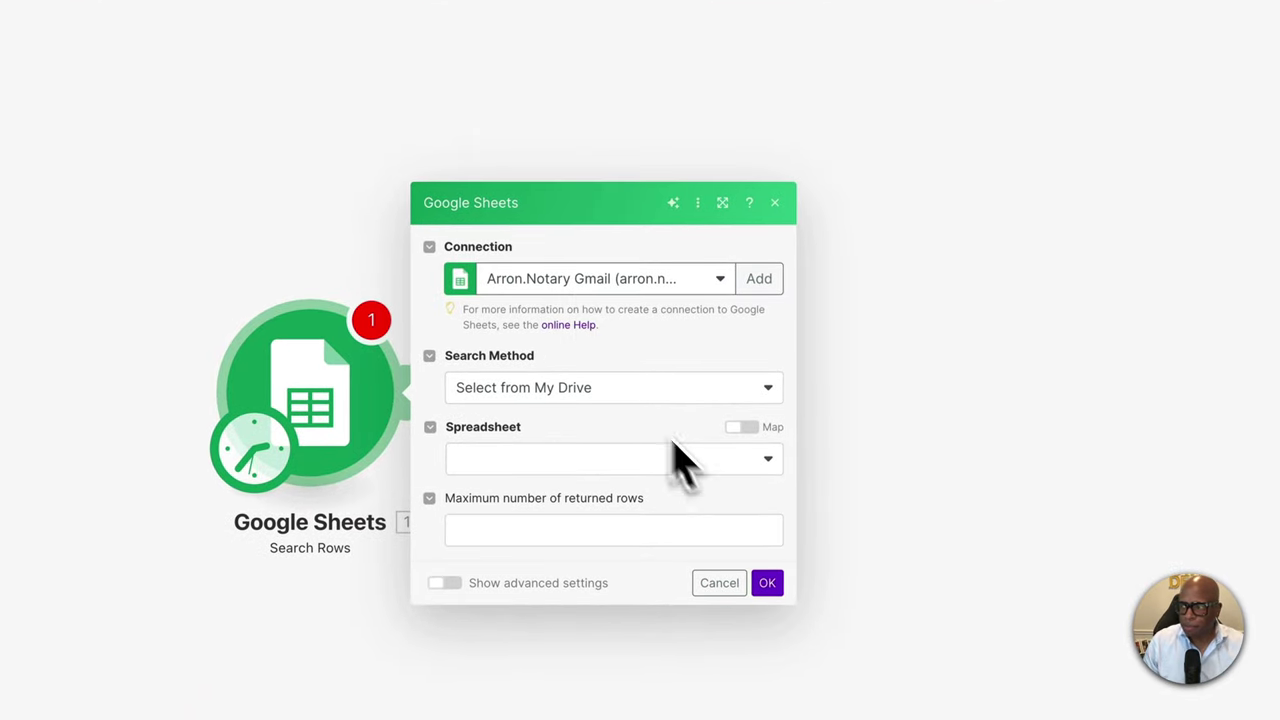
click(775, 475)
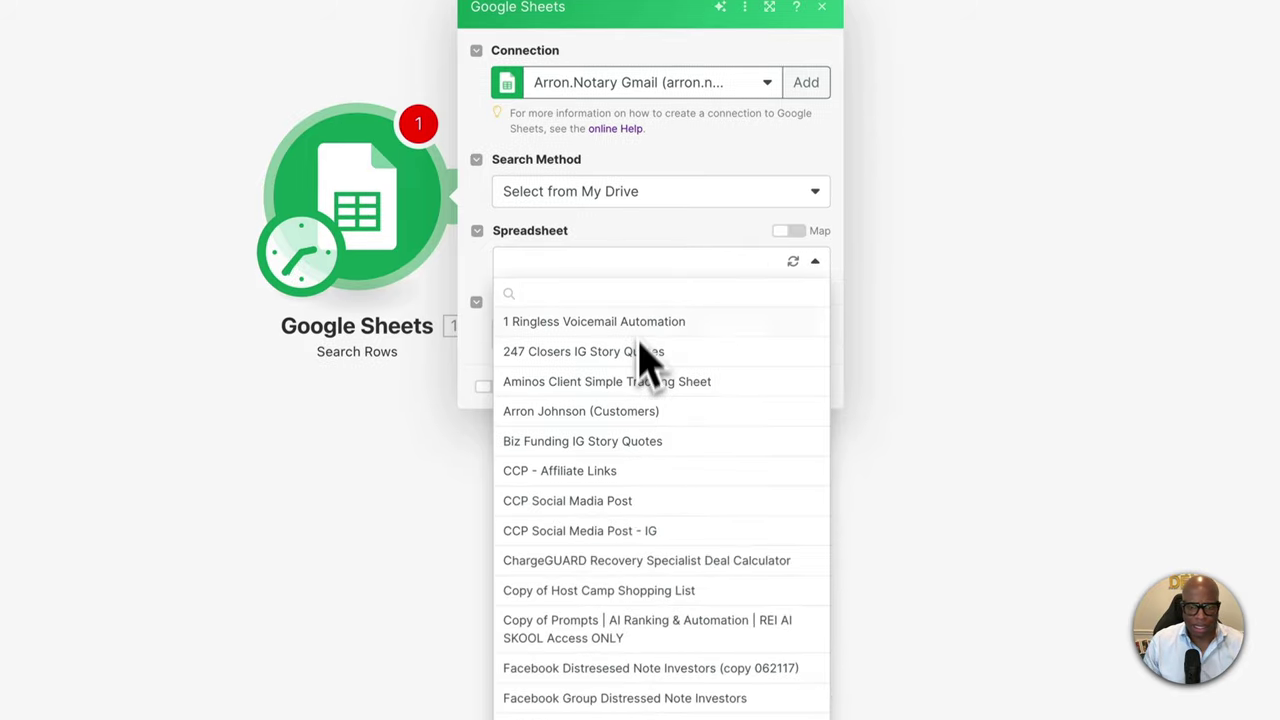
text(client)
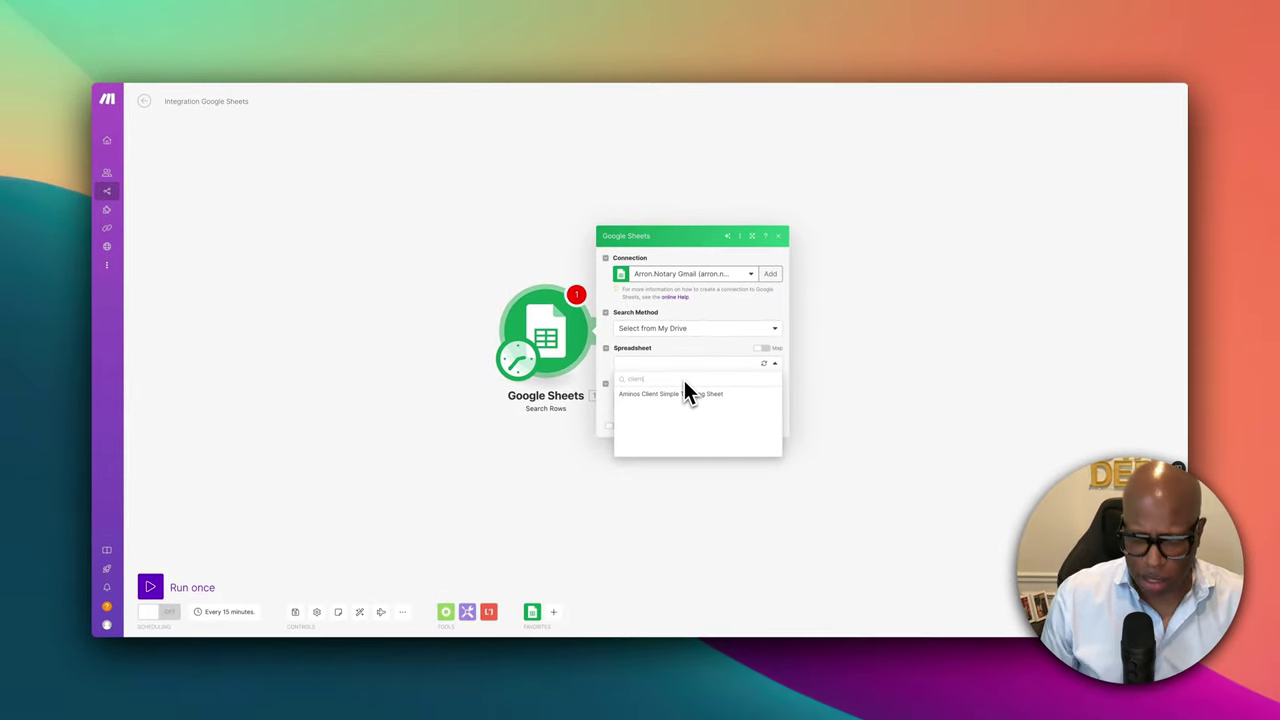
key(BackSpace)
key(BackSpace)
key(BackSpace)
key(BackSpace)
key(BackSpace)
key(BackSpace)
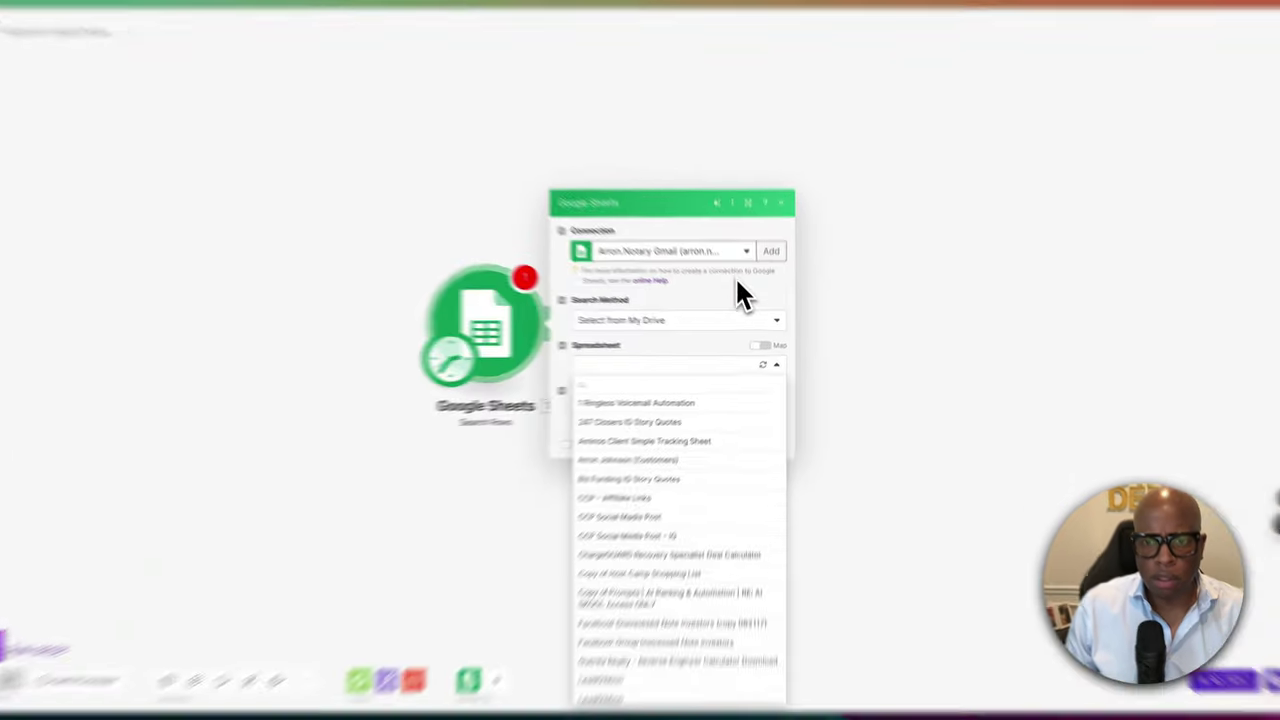
Switch the module's connection to My Google connection and select the Client_List spreadsheet from My Drive.
click(751, 273)
click(690, 313)
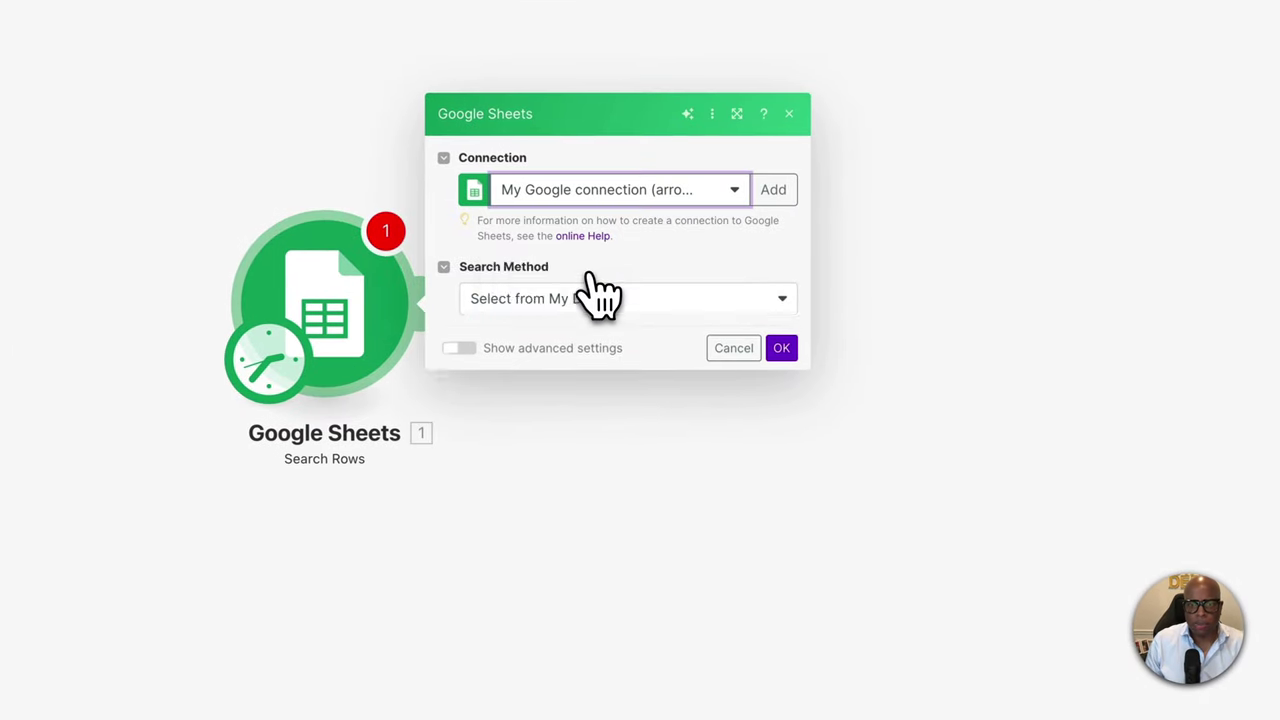
click(632, 298)
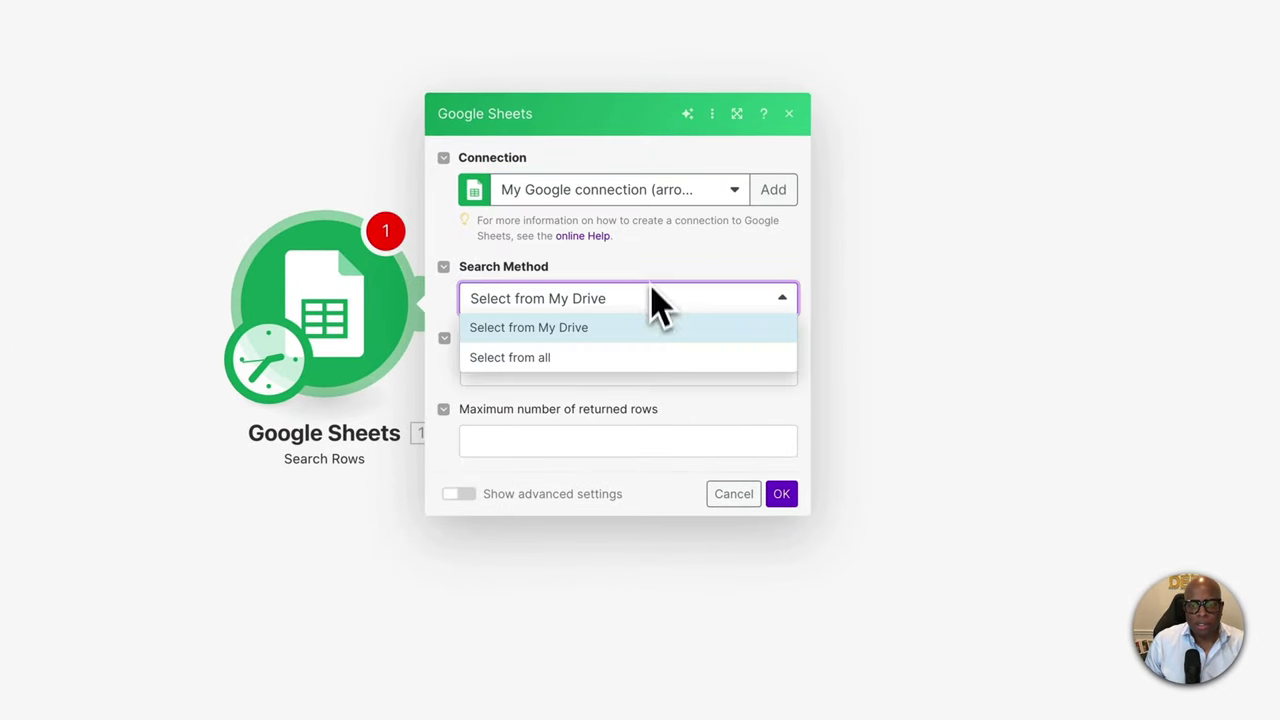
click(660, 300)
click(605, 372)
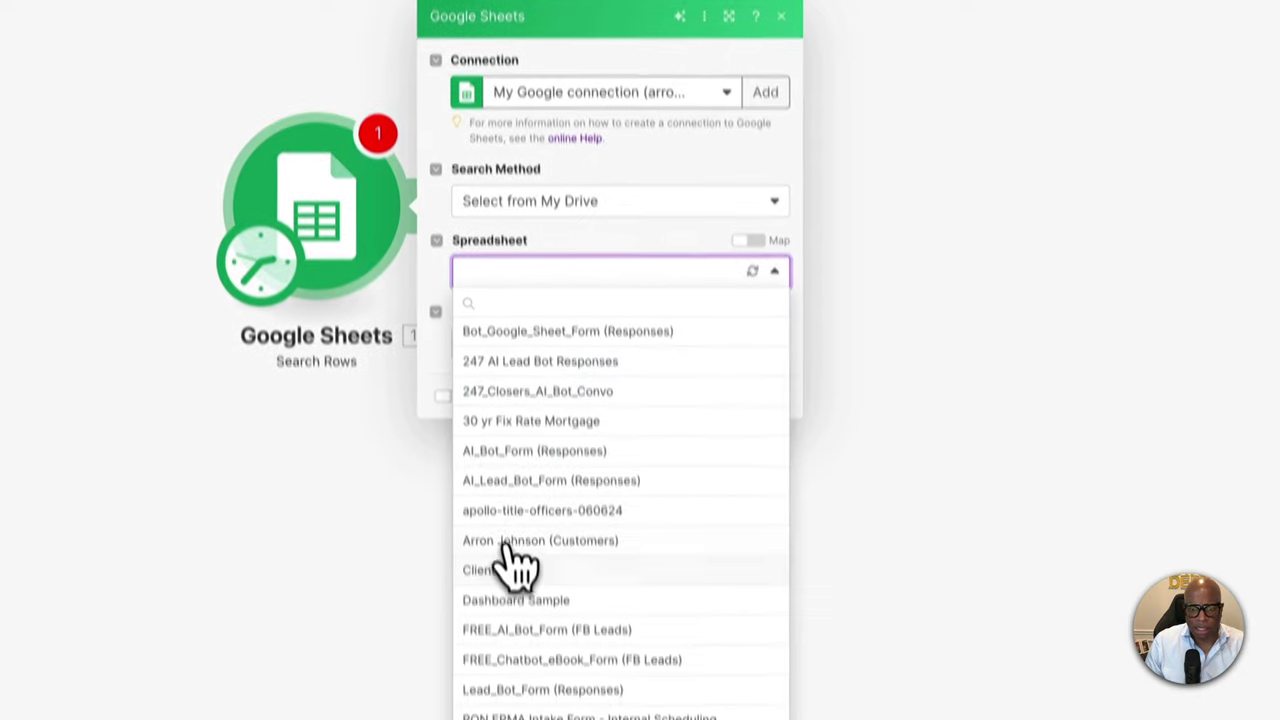
click(493, 528)
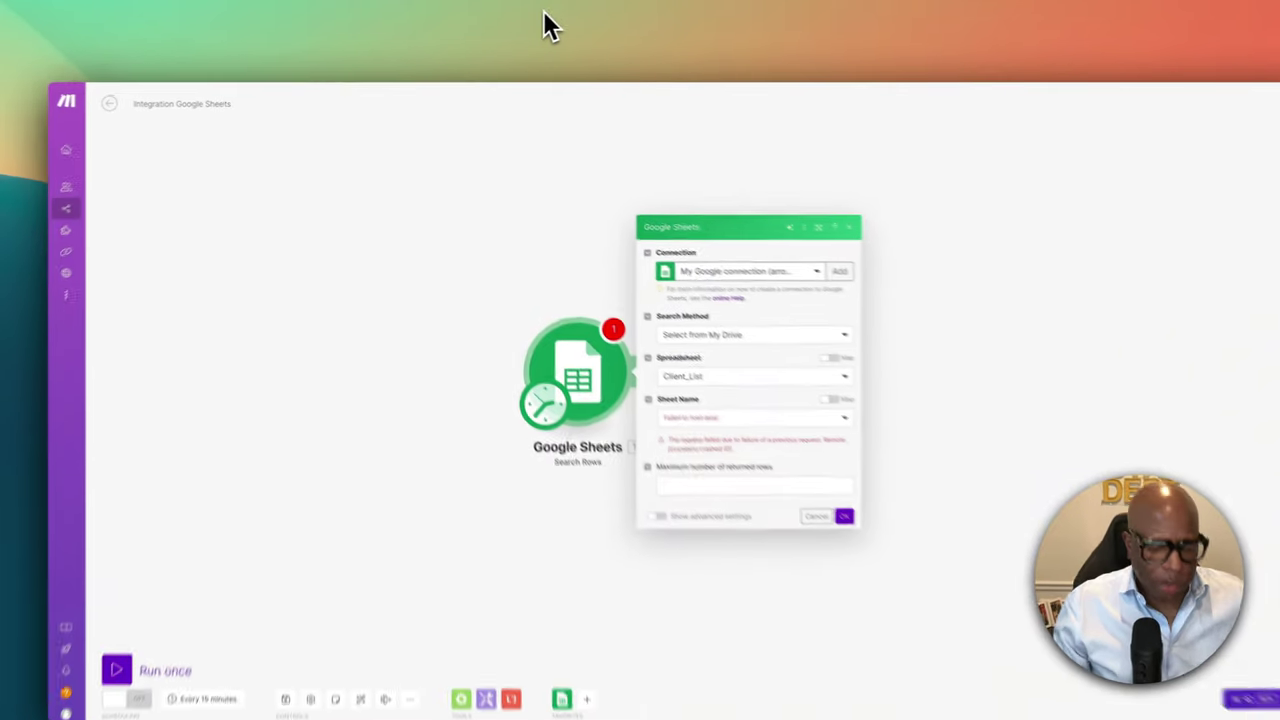
Switch to the Client_List spreadsheet in Google Sheets and examine its name, email, company website and LinkedIn columns.
key(ctrl+Up)
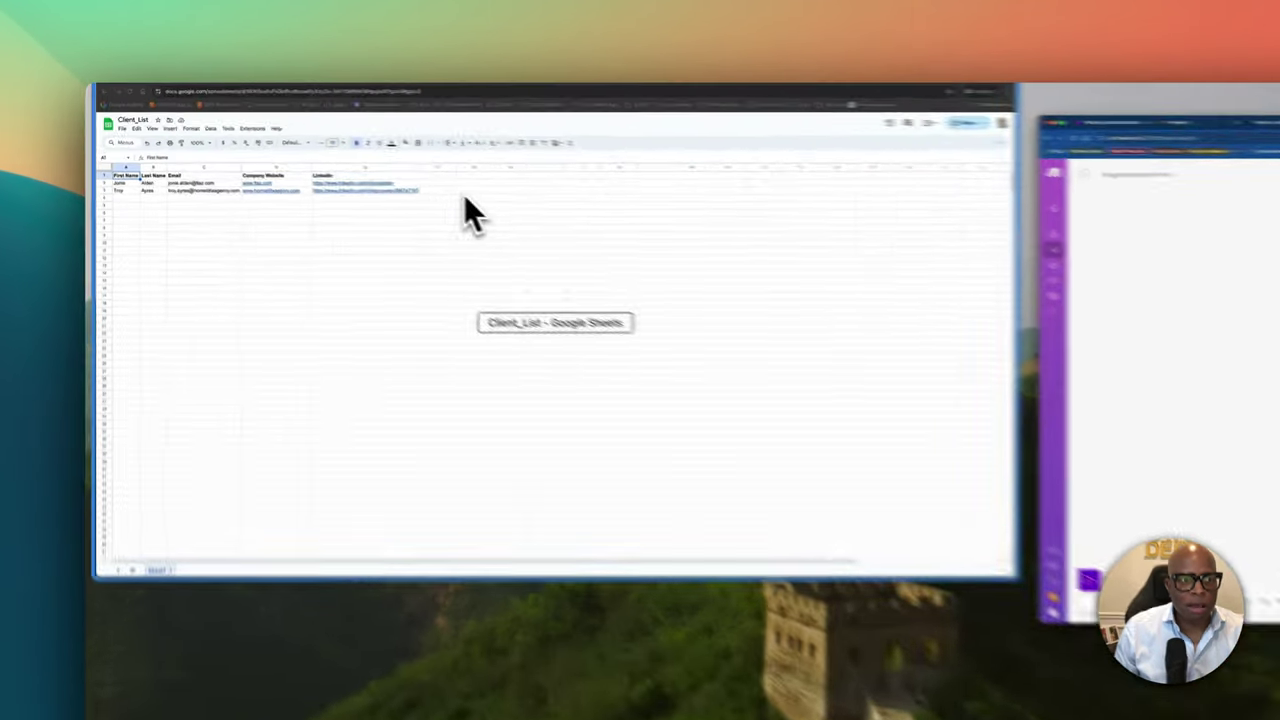
click(470, 213)
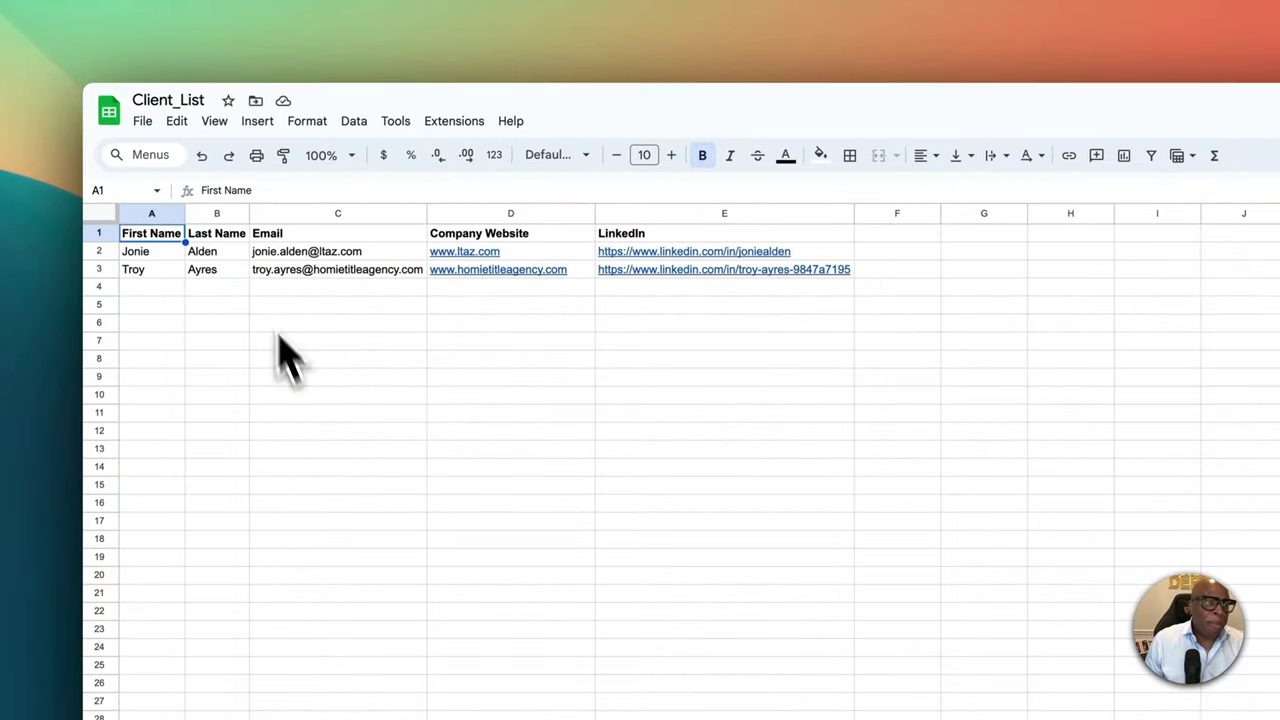
mouse_move(620, 272)
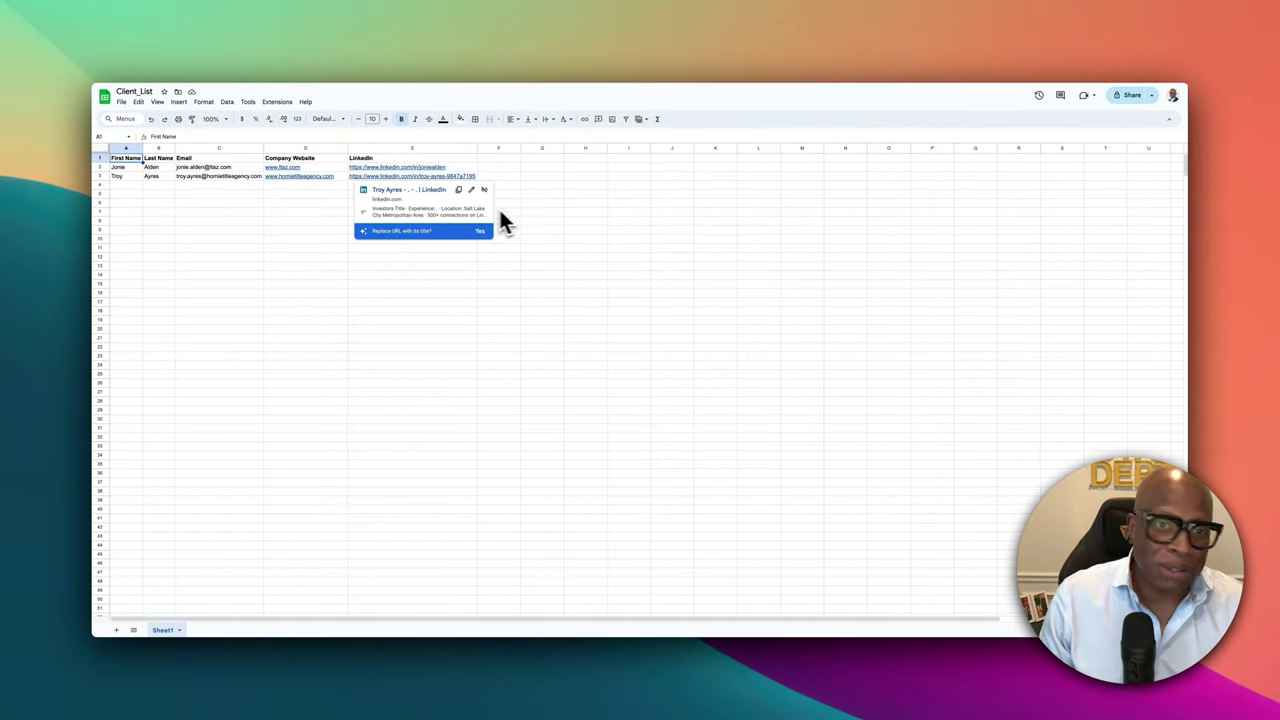
click(551, 213)
mouse_move(307, 179)
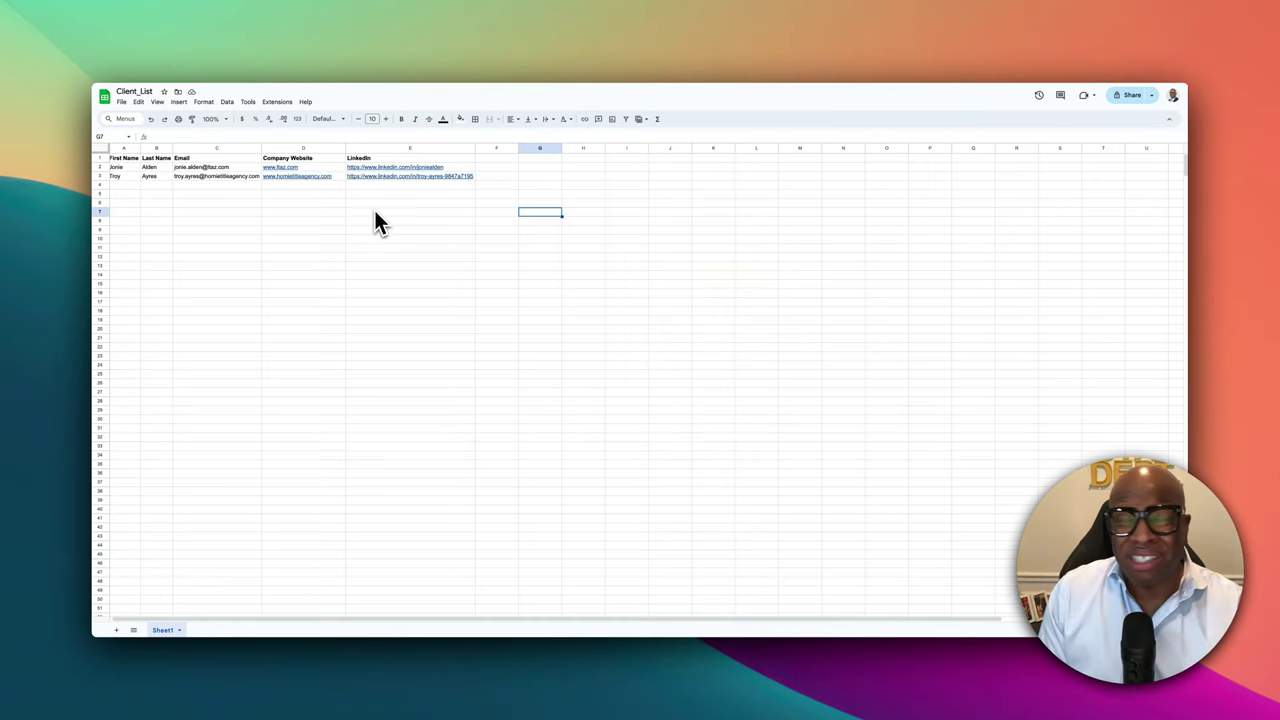
mouse_move(225, 168)
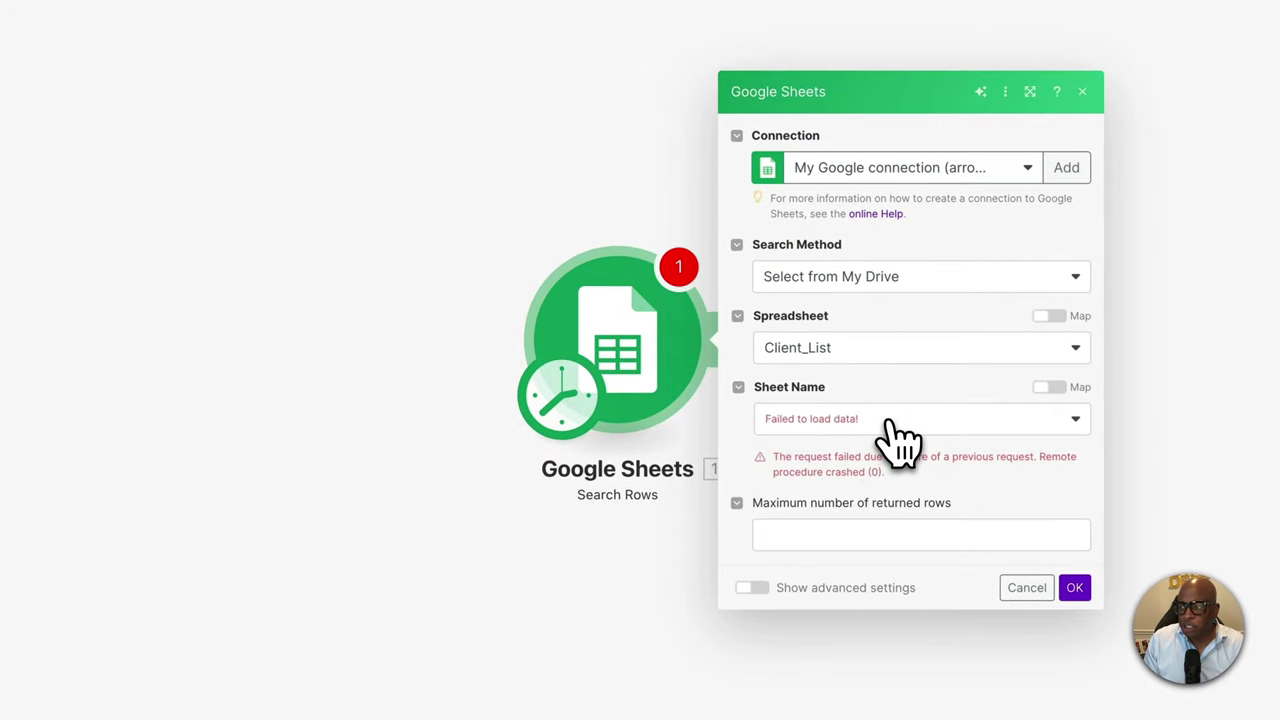
Set the Search Rows module's sheet name to Sheet1 and show its advanced settings.
click(889, 422)
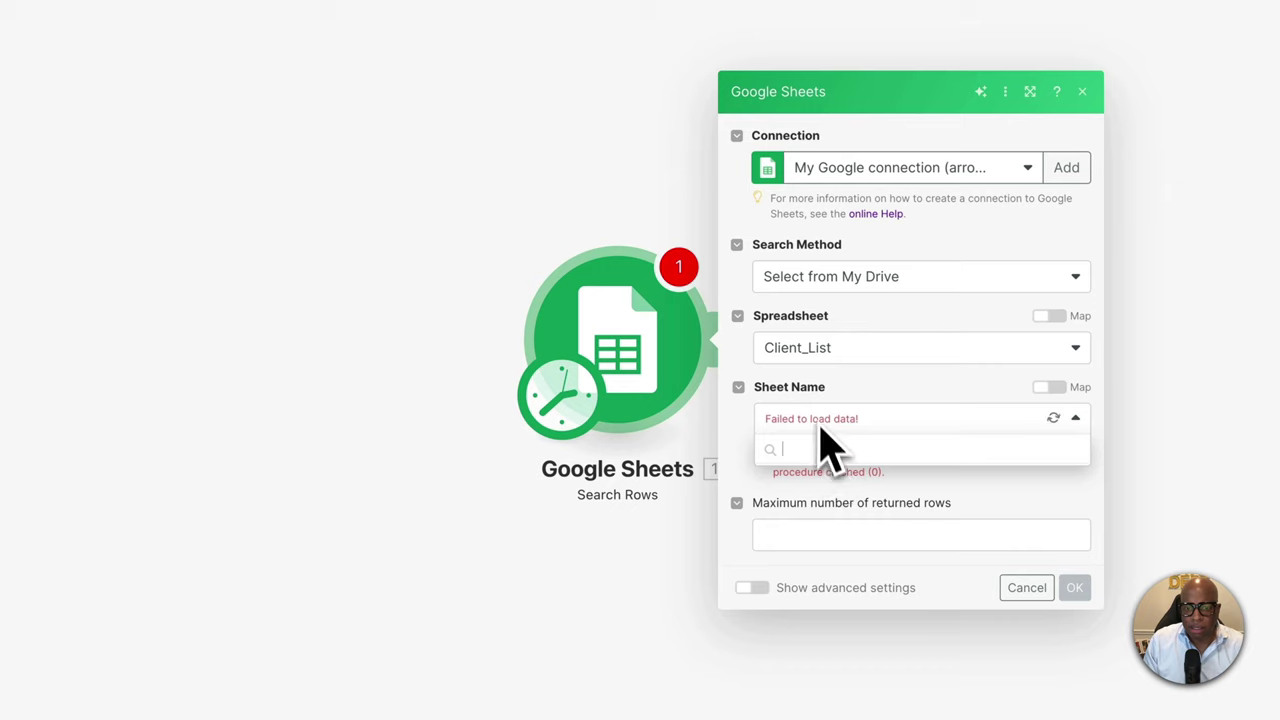
click(800, 468)
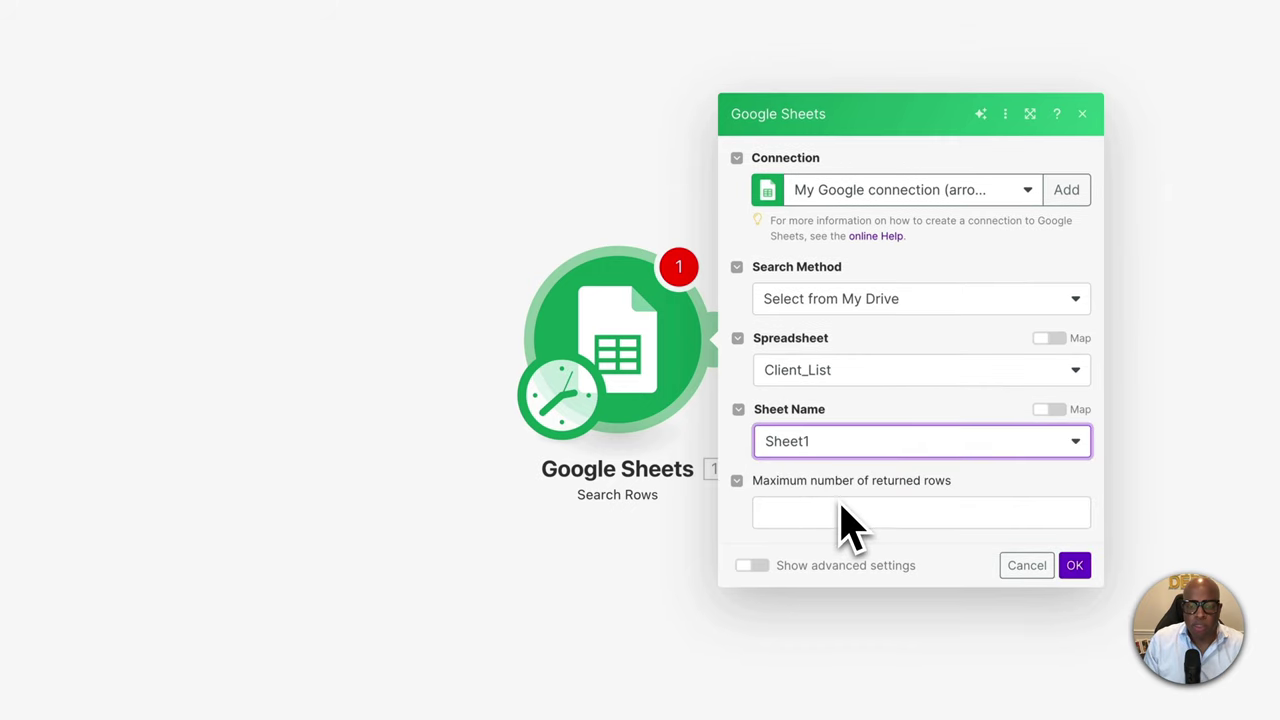
click(750, 565)
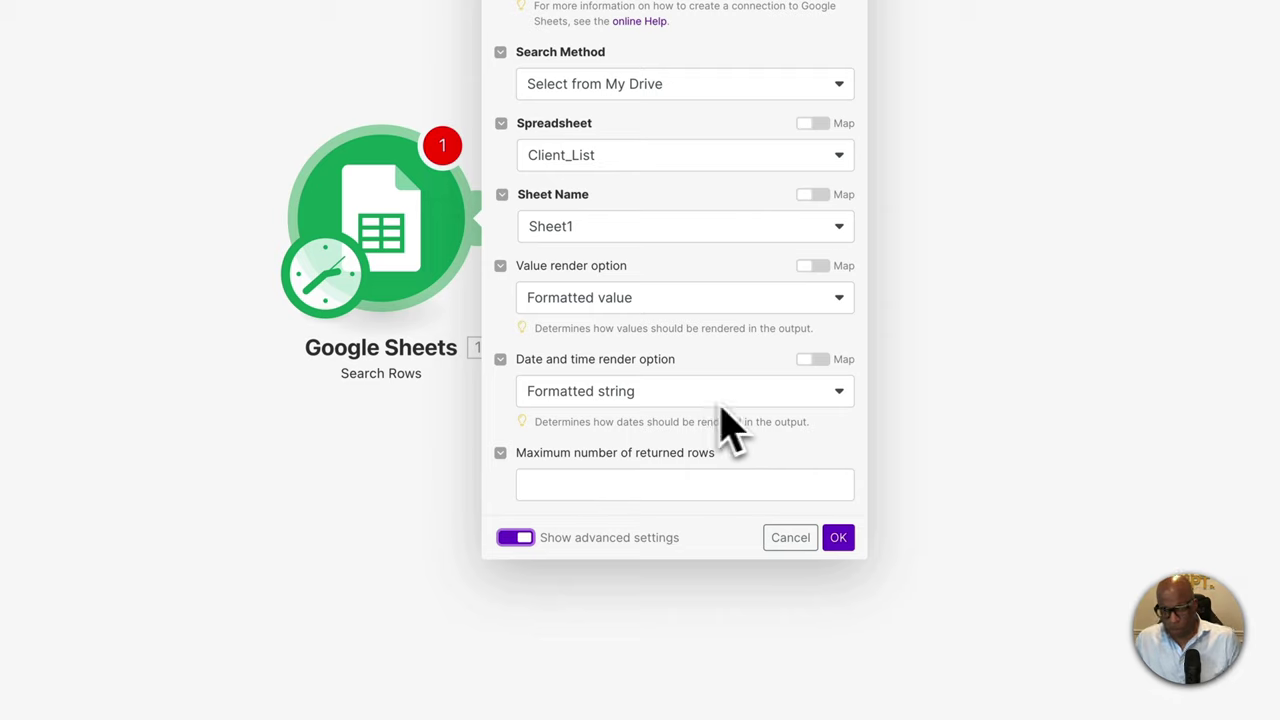
Check the available choices for the value render option and the date and time render option.
click(706, 300)
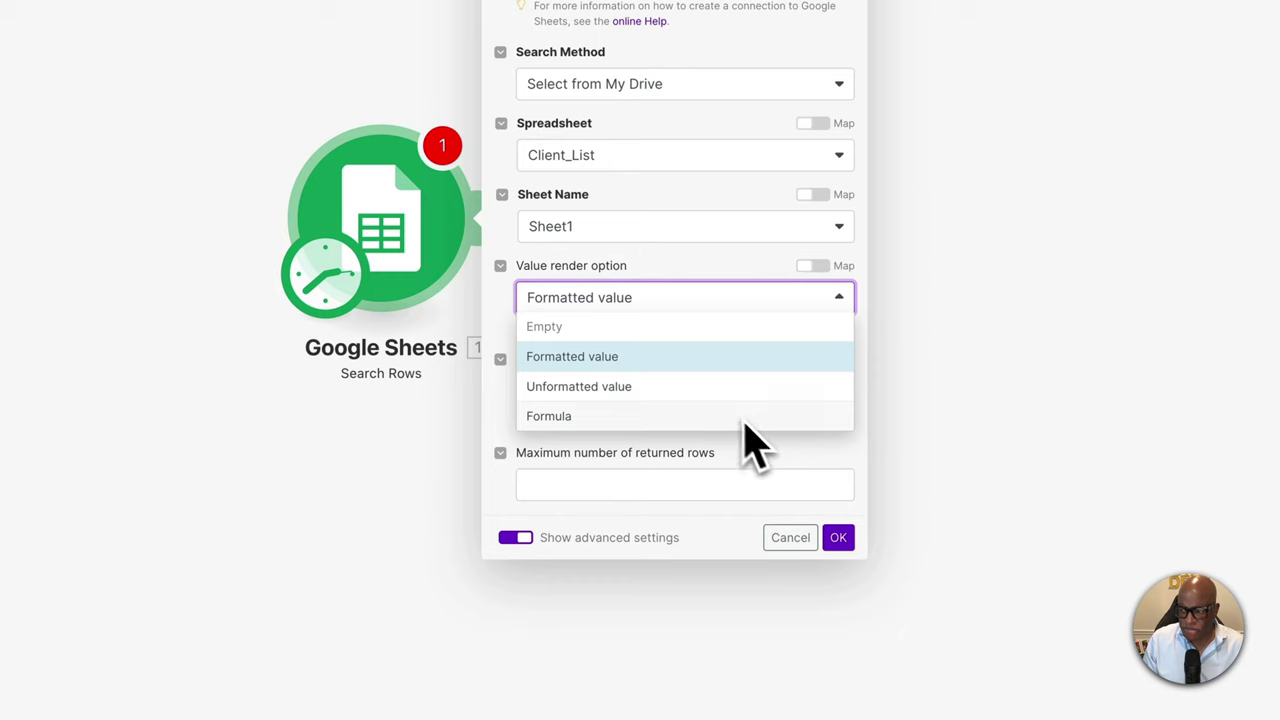
click(518, 362)
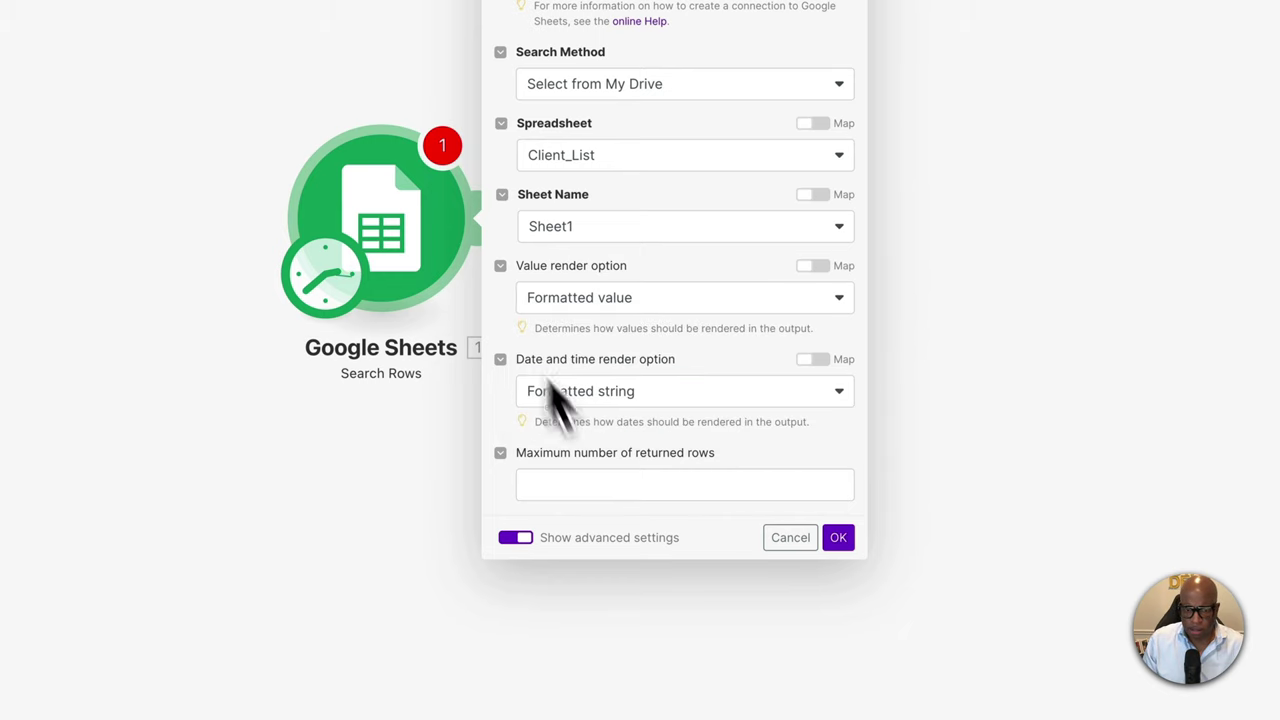
click(652, 400)
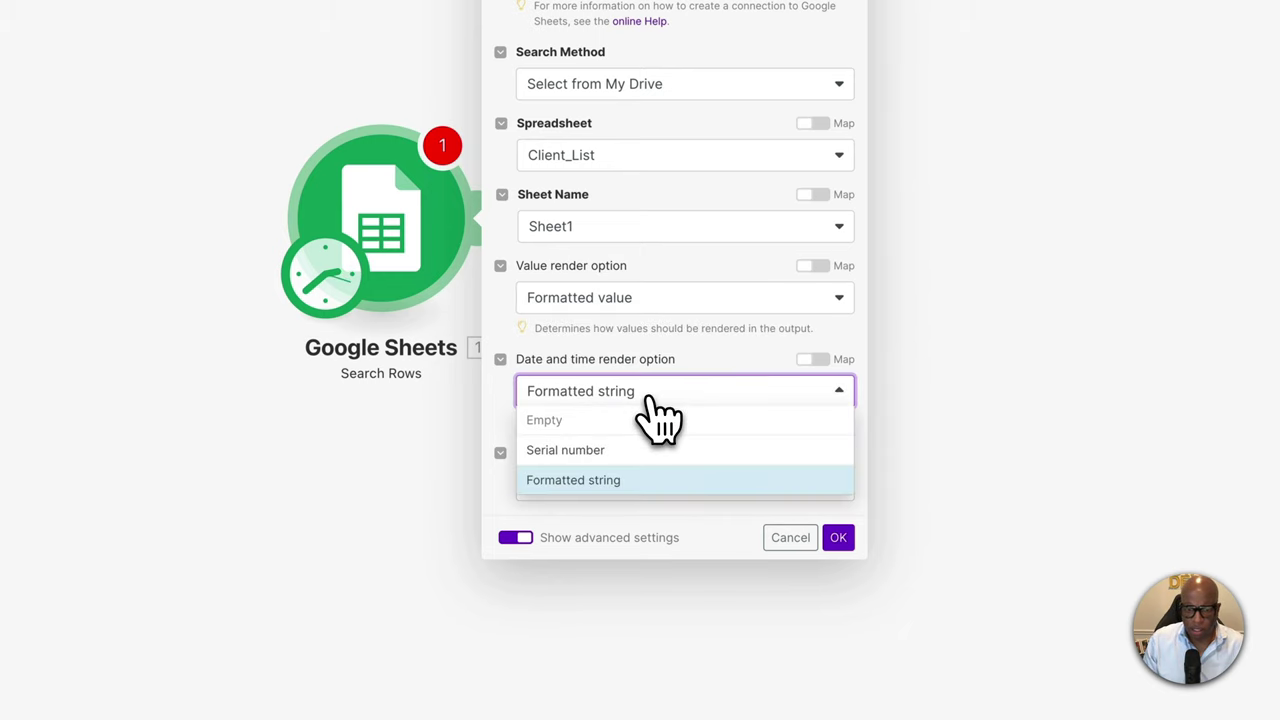
click(510, 330)
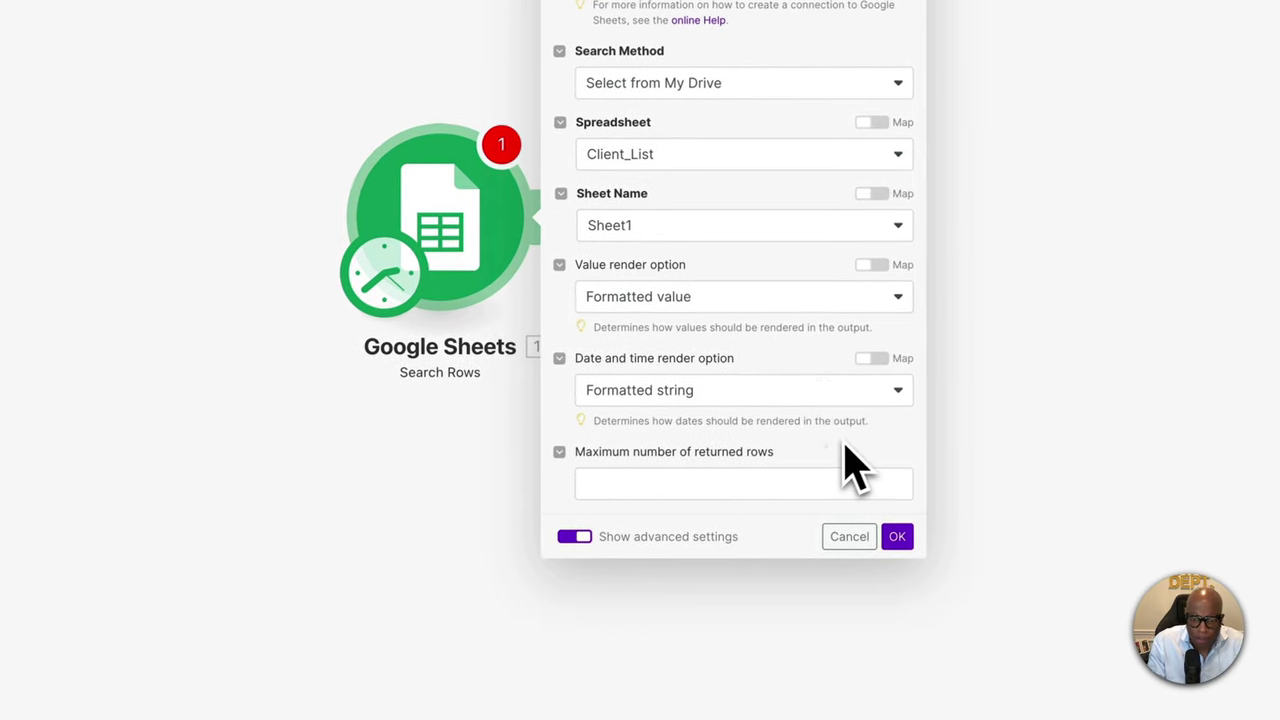
Save the Search Rows module's settings and try to run only that module.
click(901, 531)
right_click(458, 208)
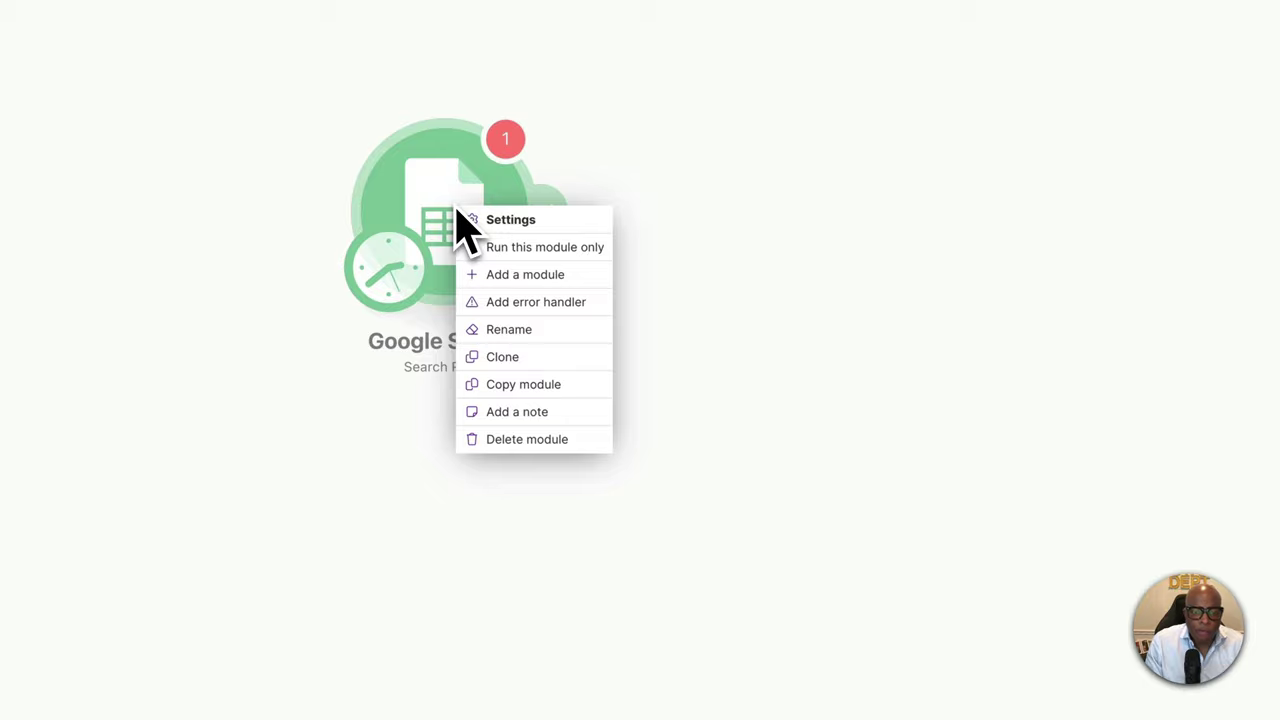
click(519, 250)
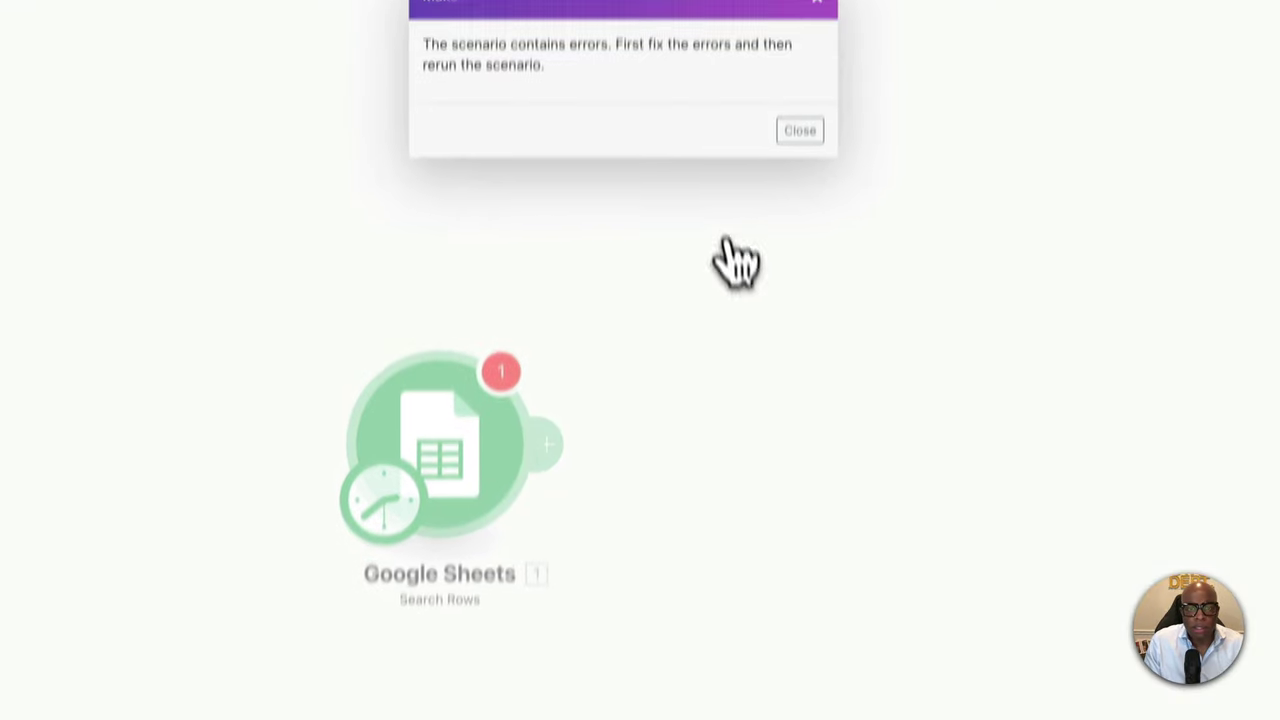
click(797, 205)
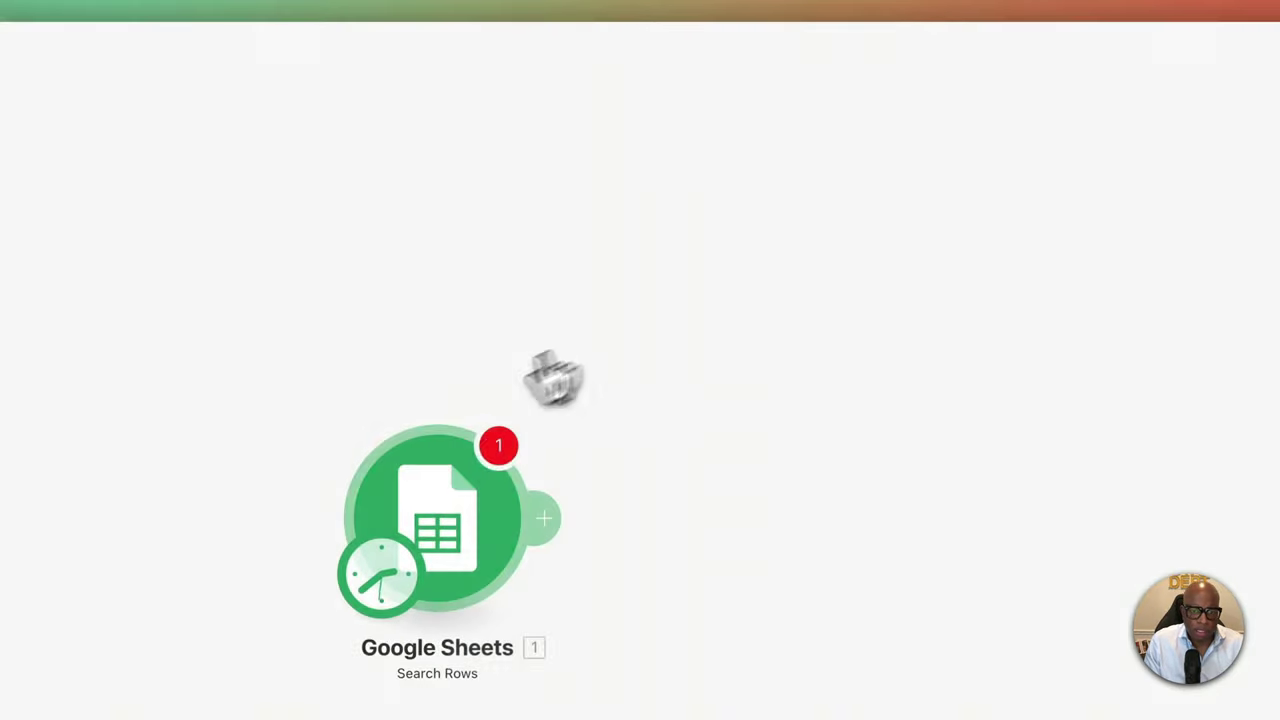
Reopen the flagged Search Rows module, review its filter, sorting and render settings, and save them again.
click(503, 452)
click(645, 460)
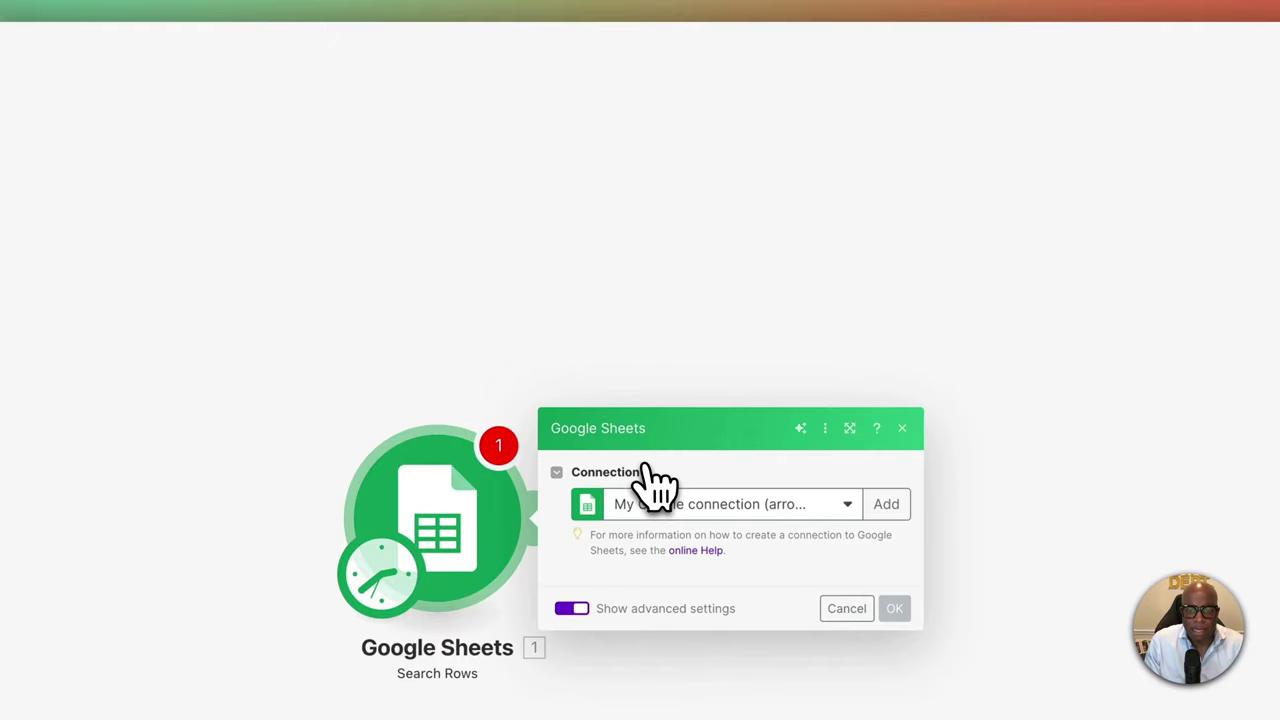
click(680, 452)
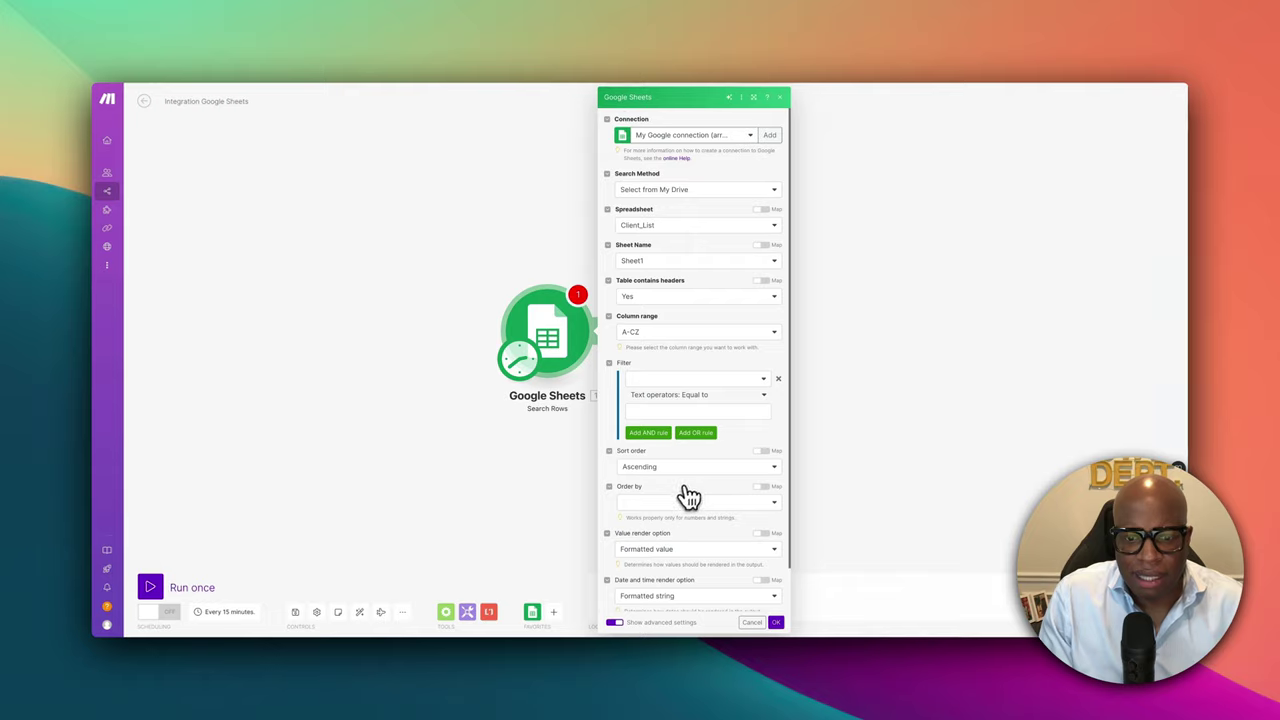
scroll(700, 489, down, 1)
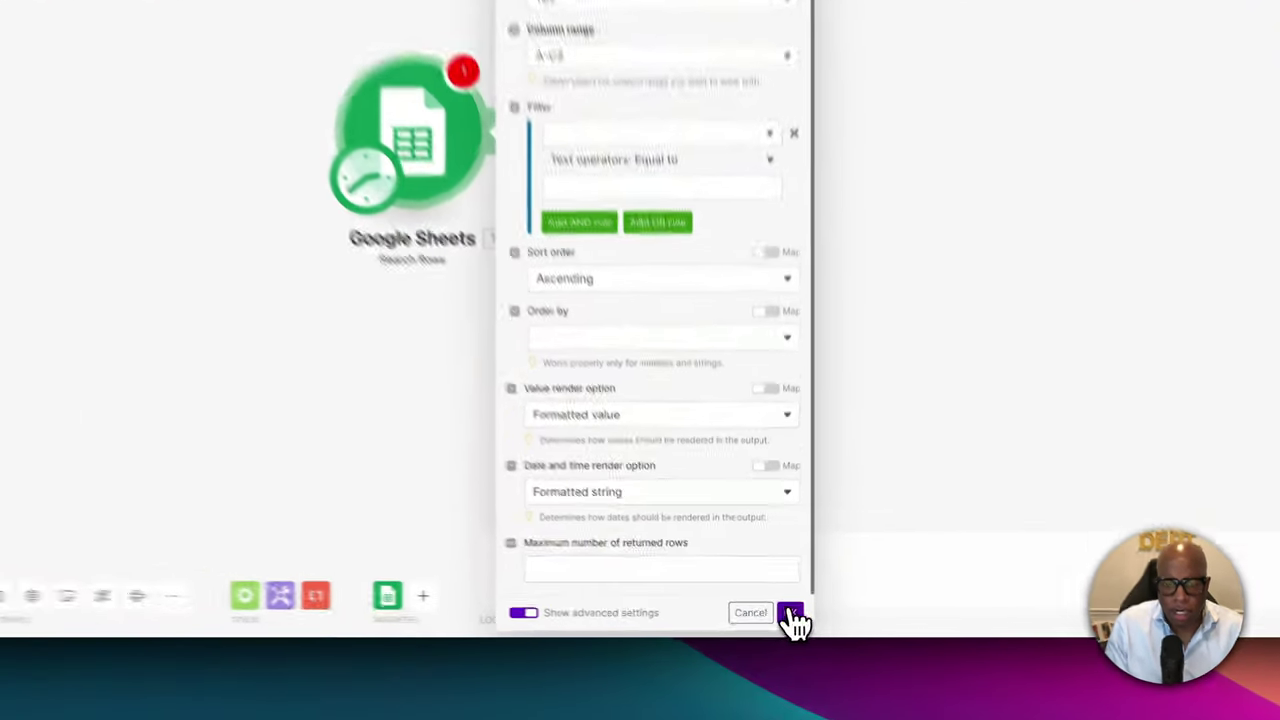
click(776, 622)
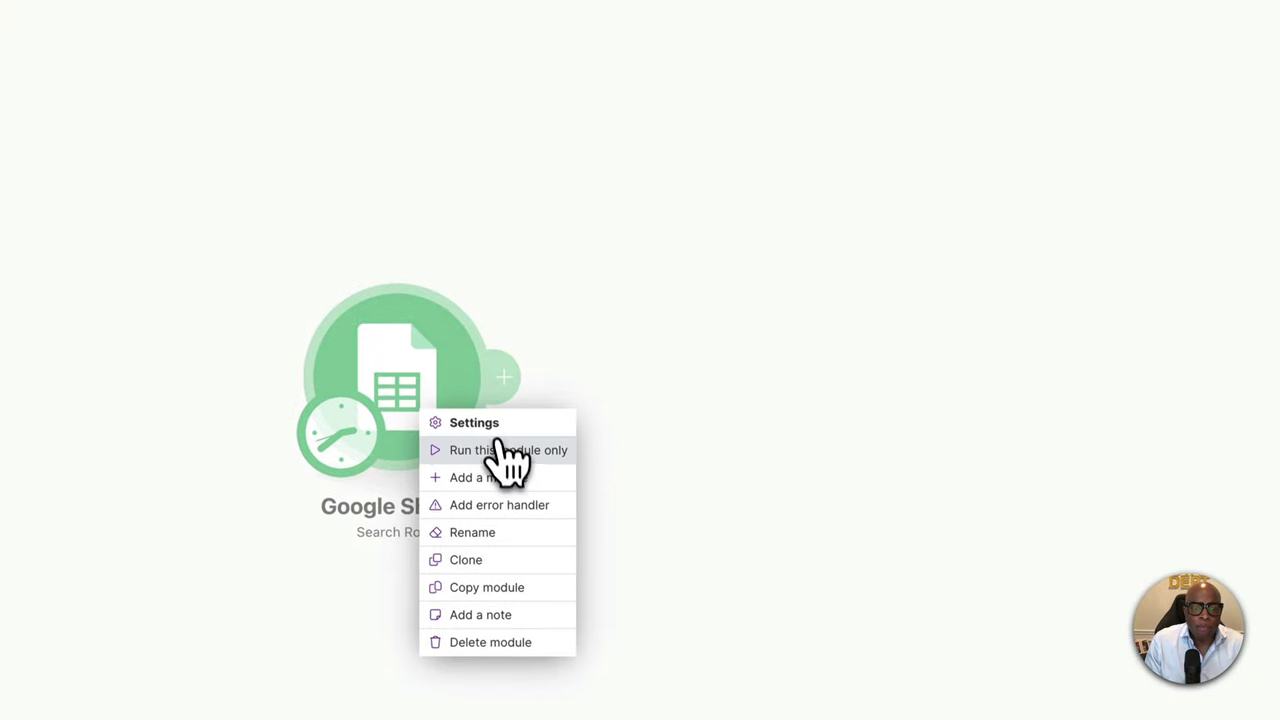
Run only the Search Rows module and inspect the input and output bundles of Operation 1.
click(506, 457)
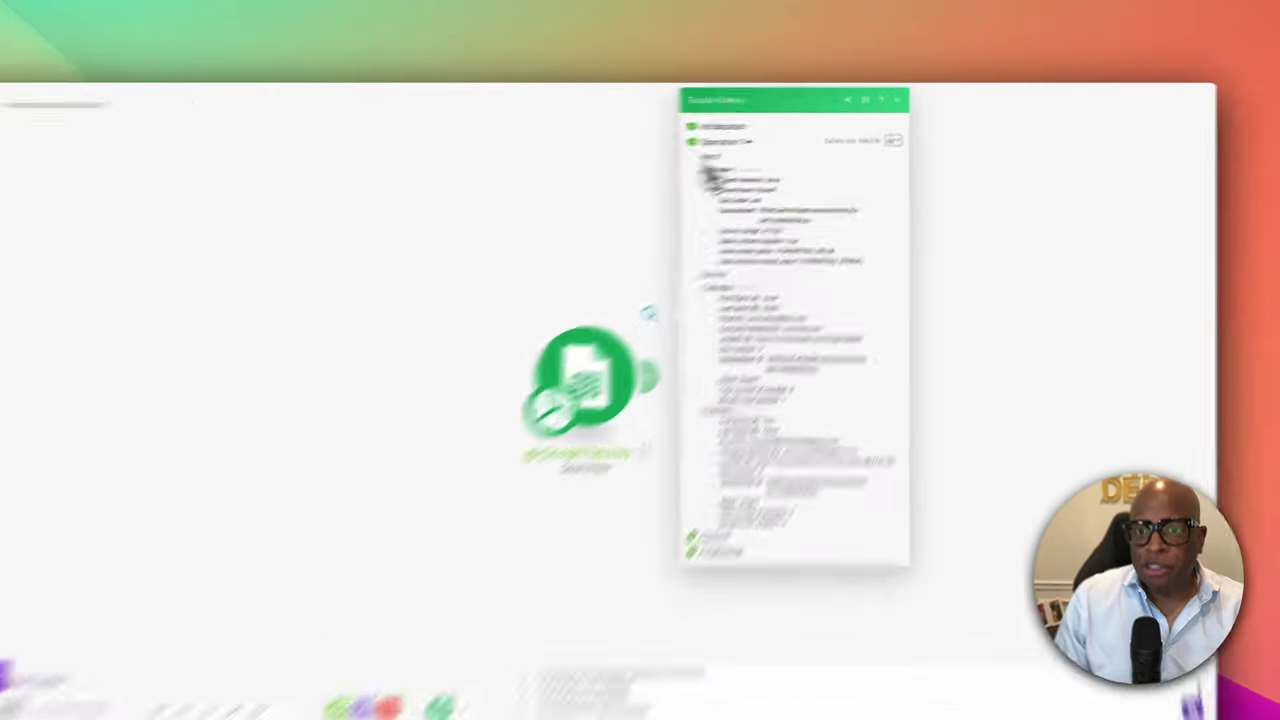
click(756, 157)
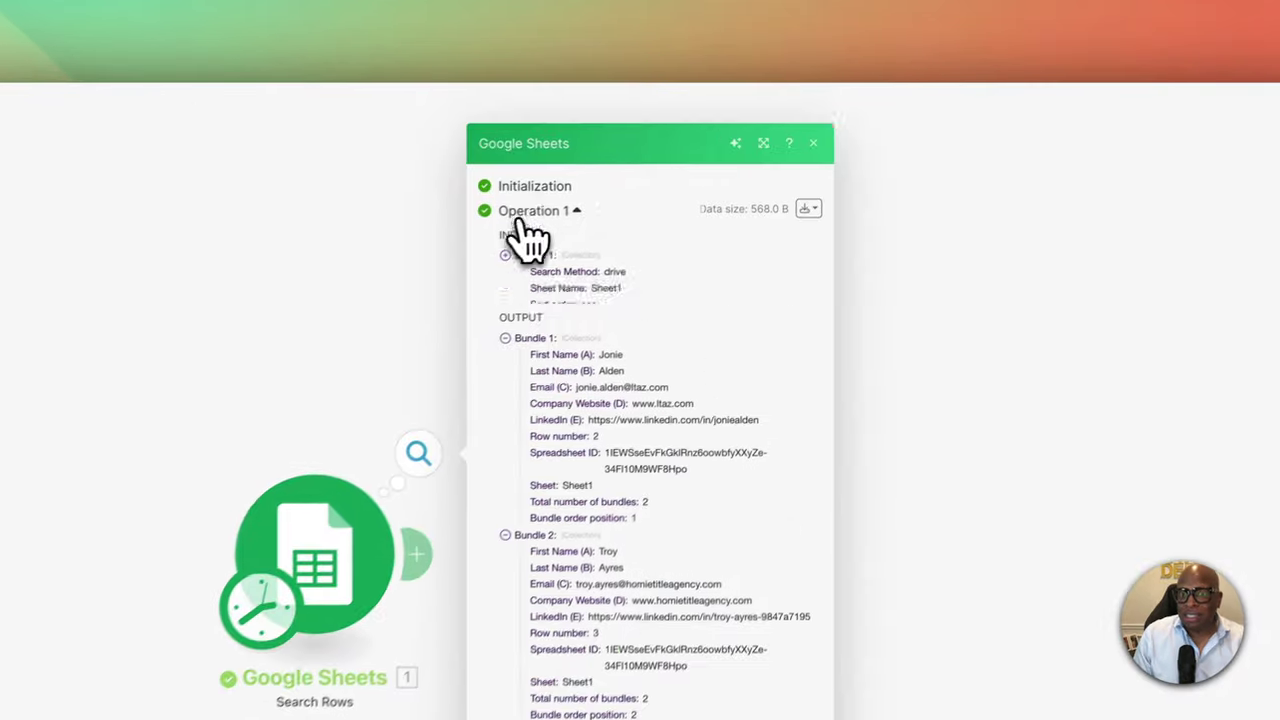
click(803, 168)
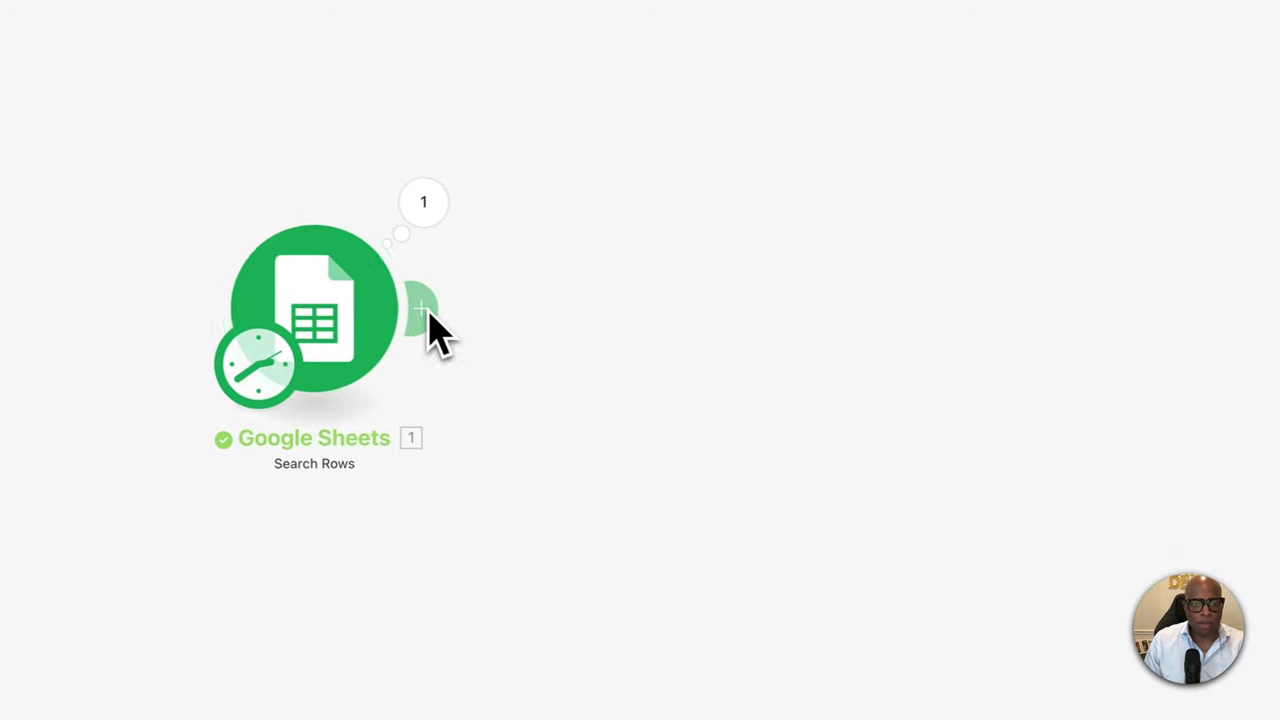
Add a Perplexity AI Create a Chat Completion module after the Google Sheets module.
click(330, 292)
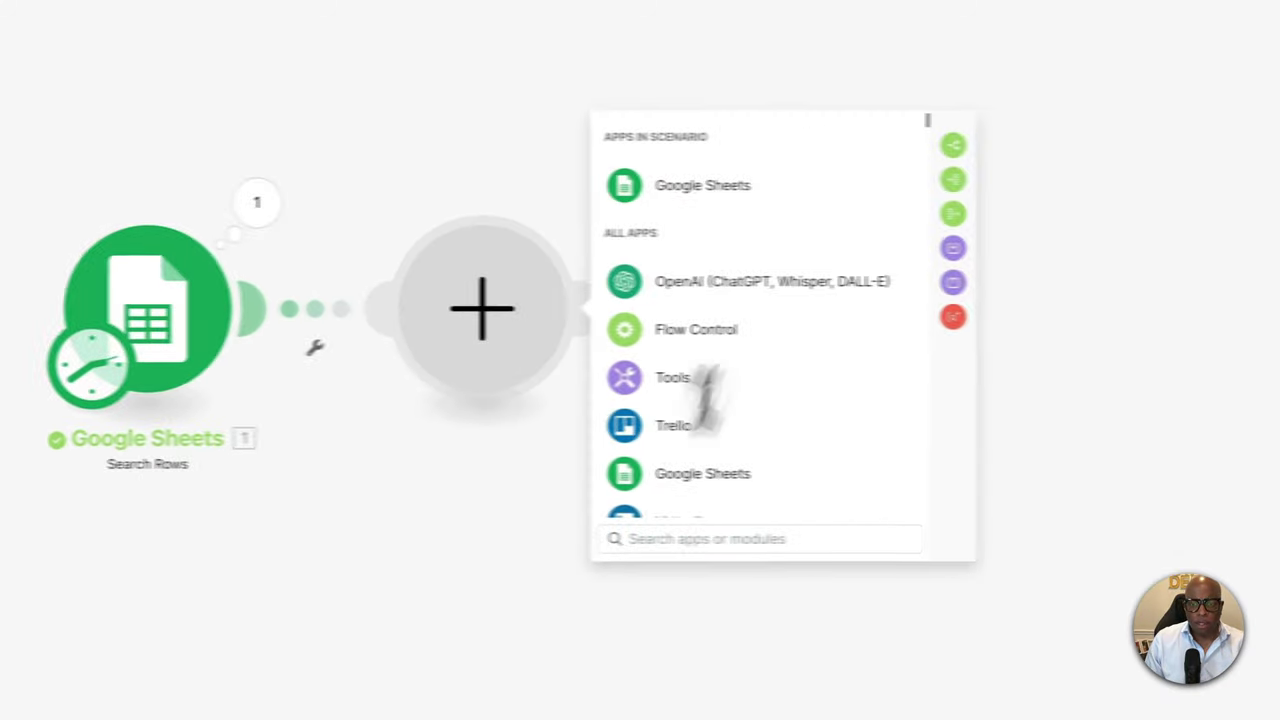
text(perpl)
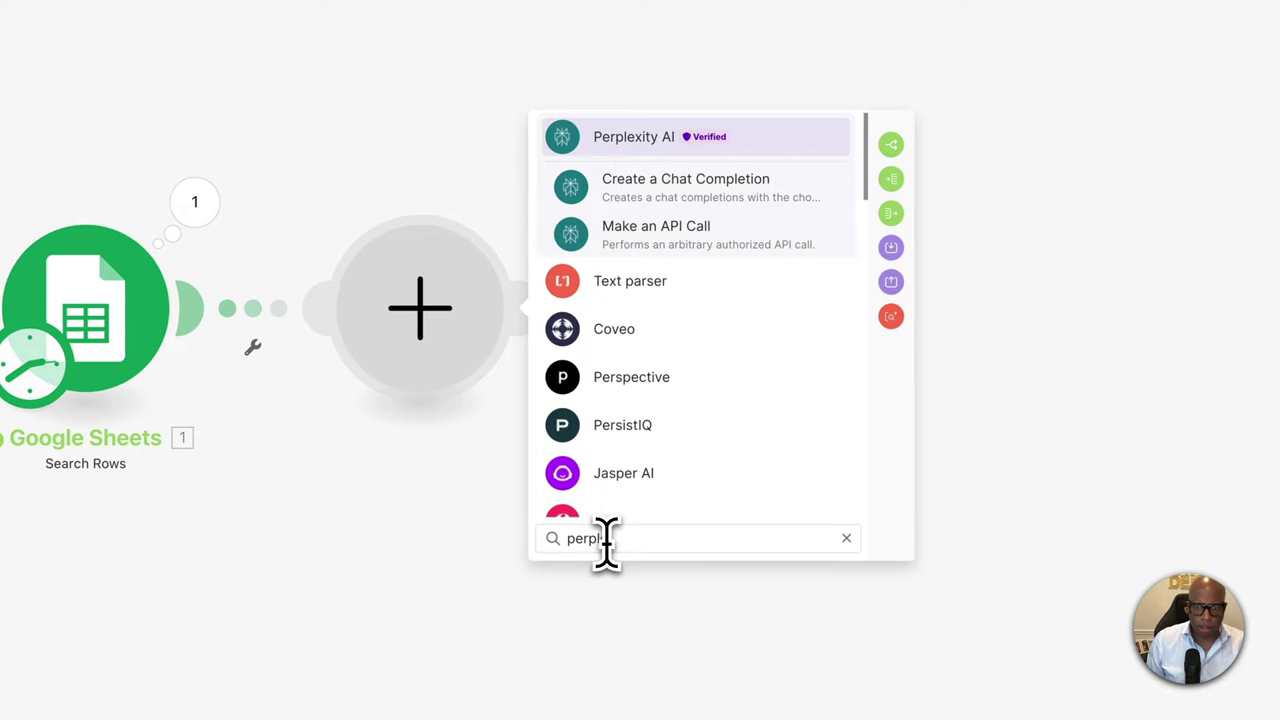
text(e)
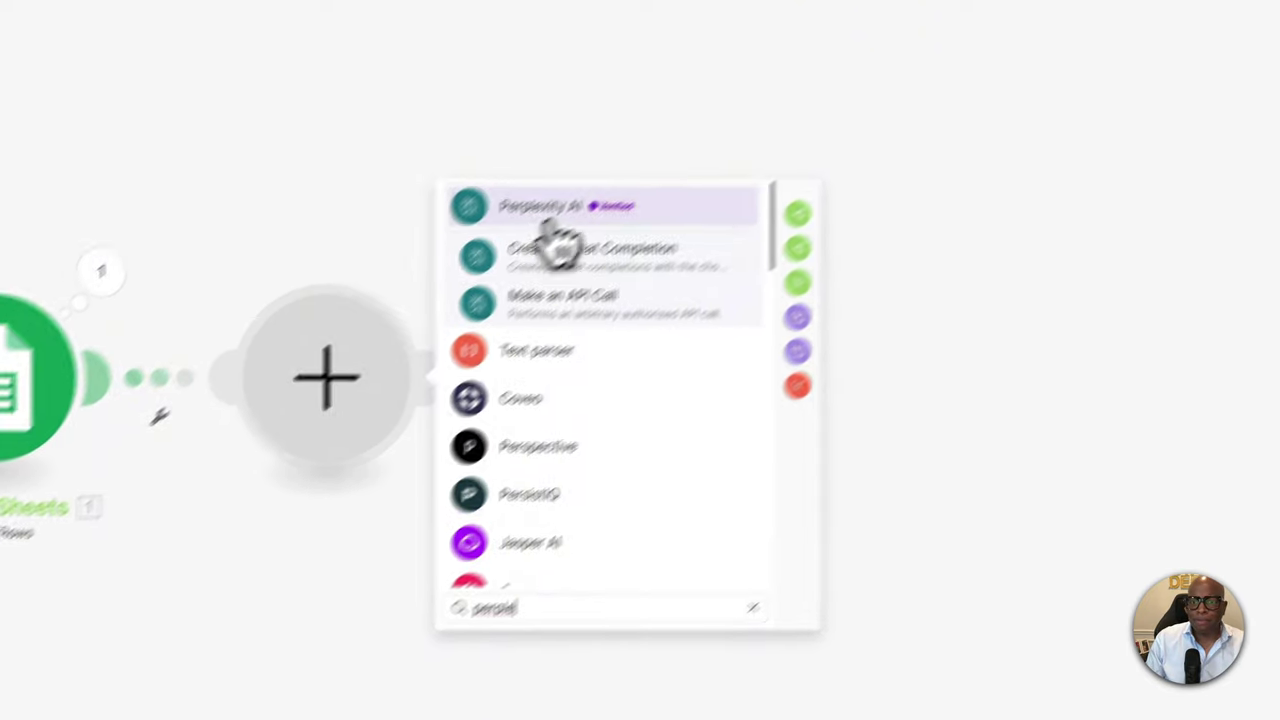
click(640, 140)
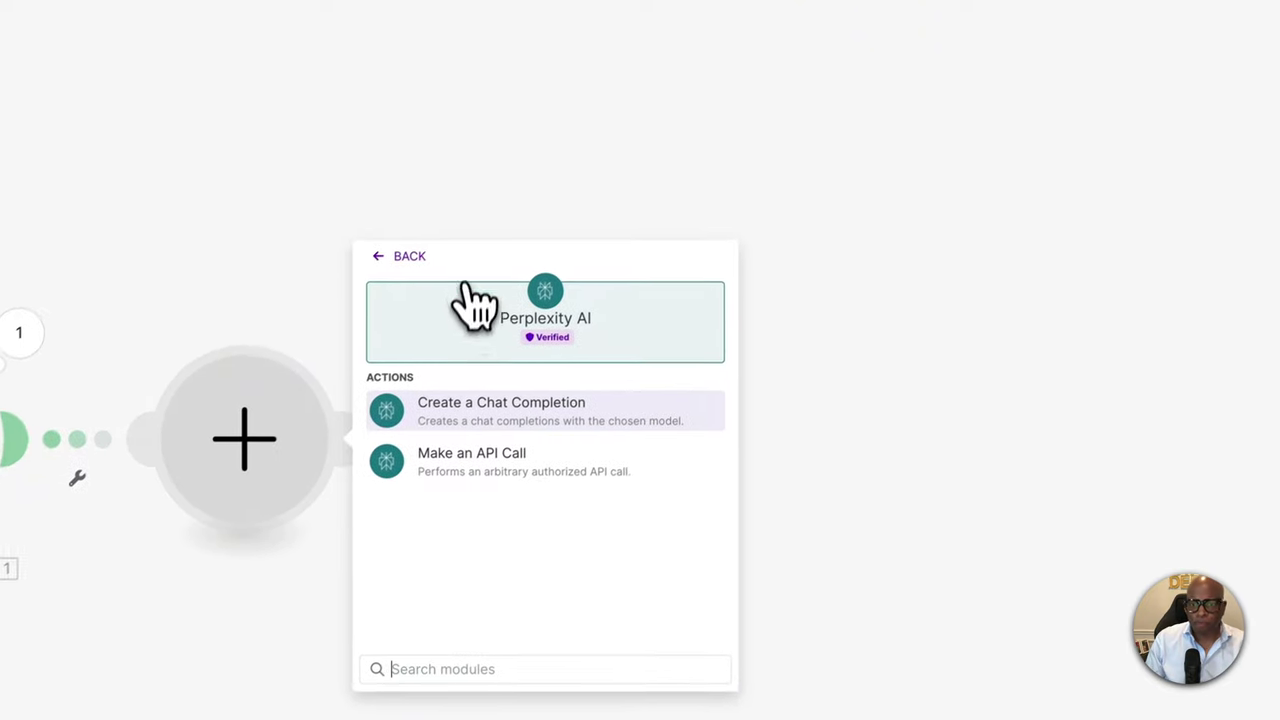
click(497, 432)
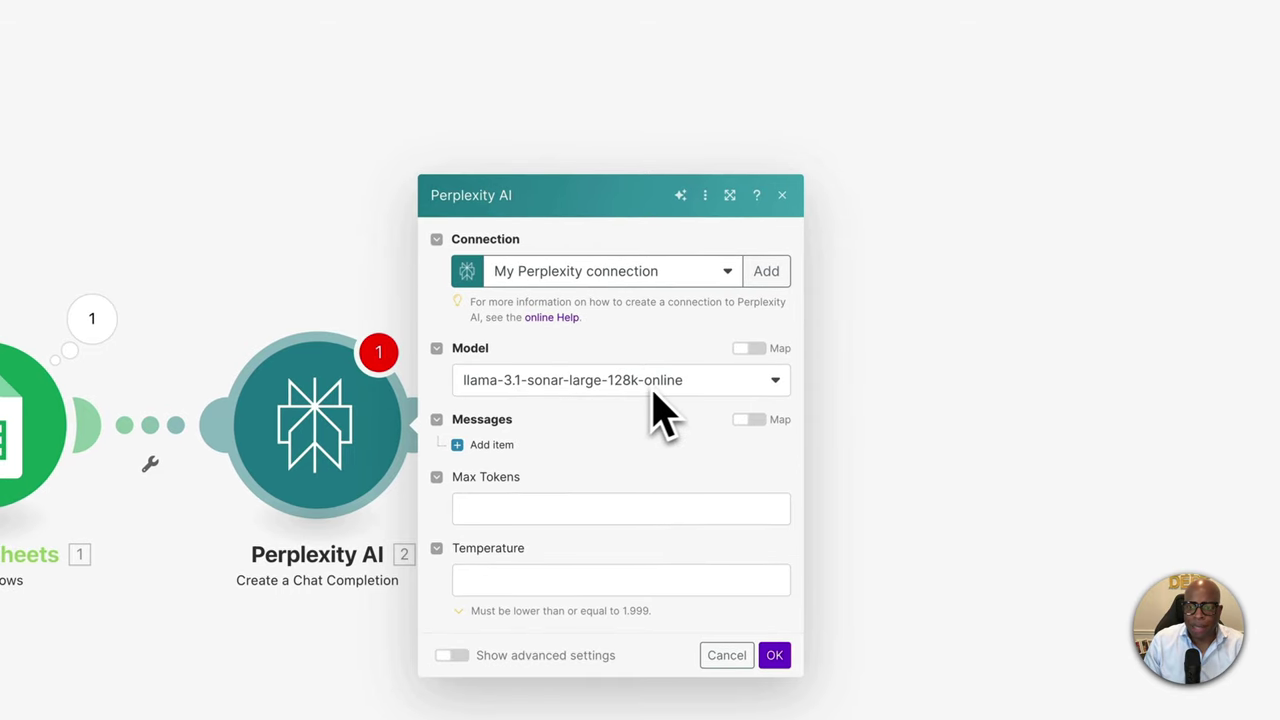
Set the Perplexity AI module's model to llama-3-sonar-small-32k-online.
click(676, 402)
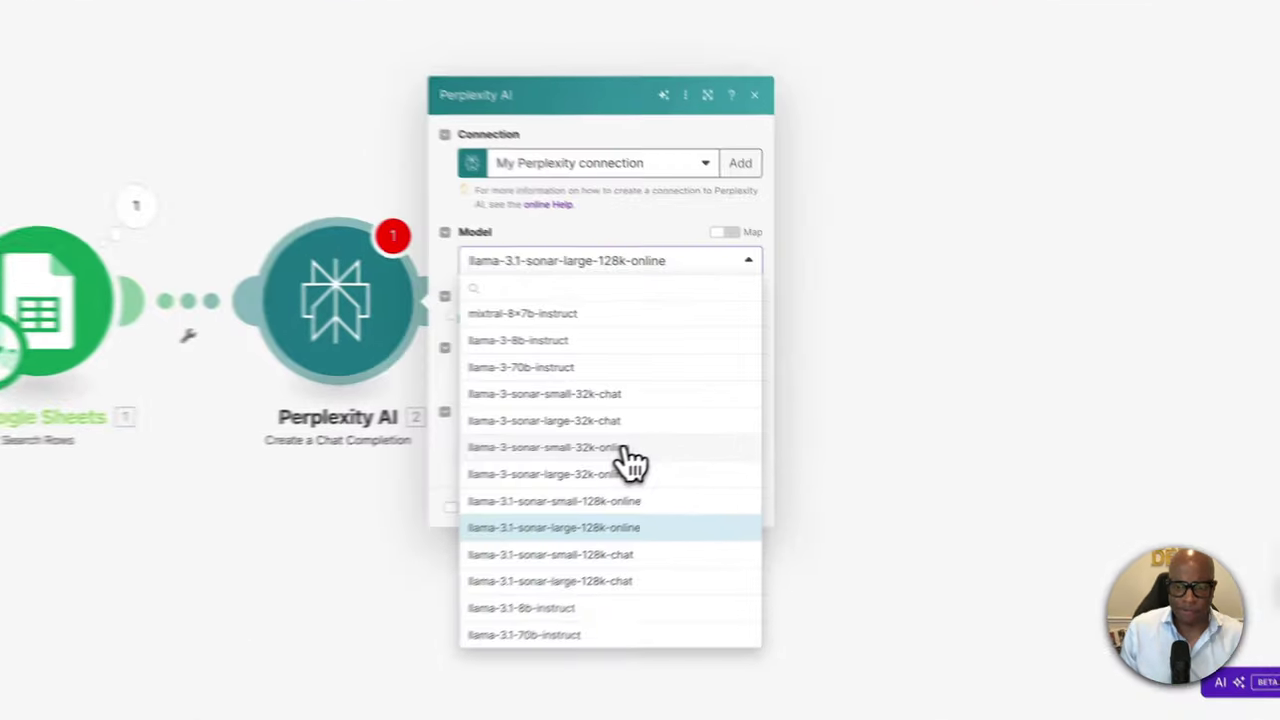
click(790, 412)
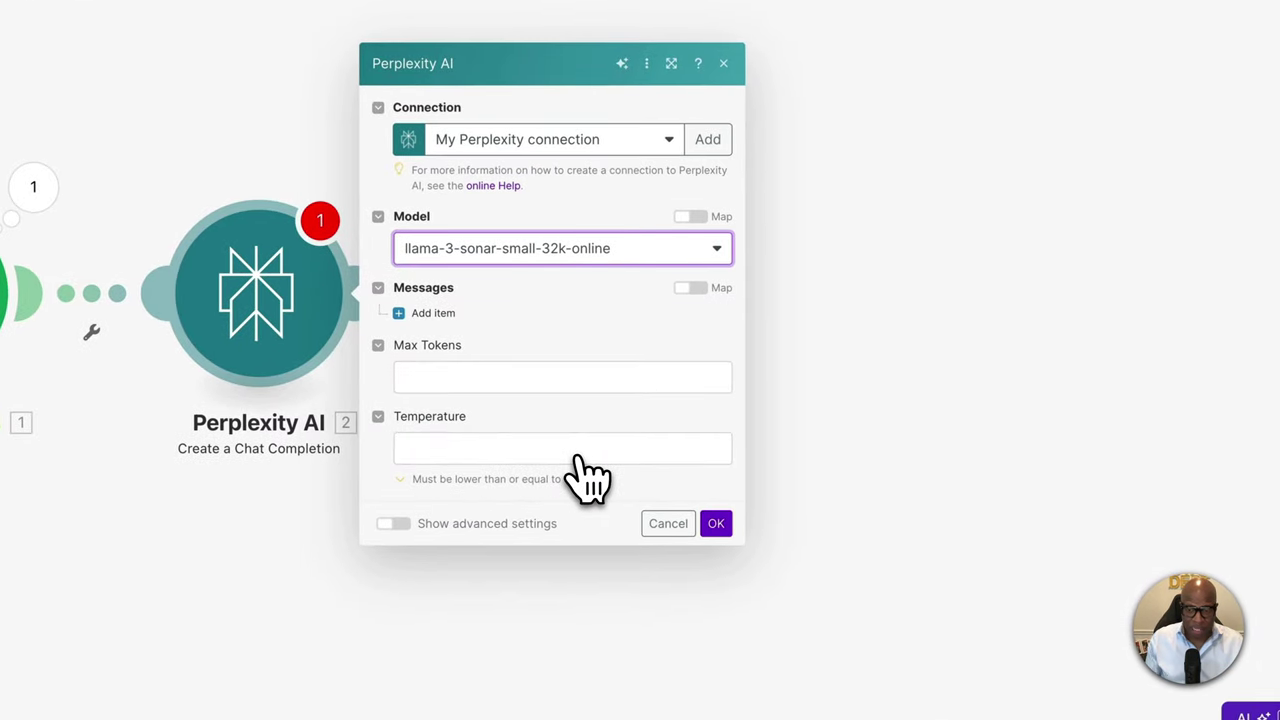
click(724, 256)
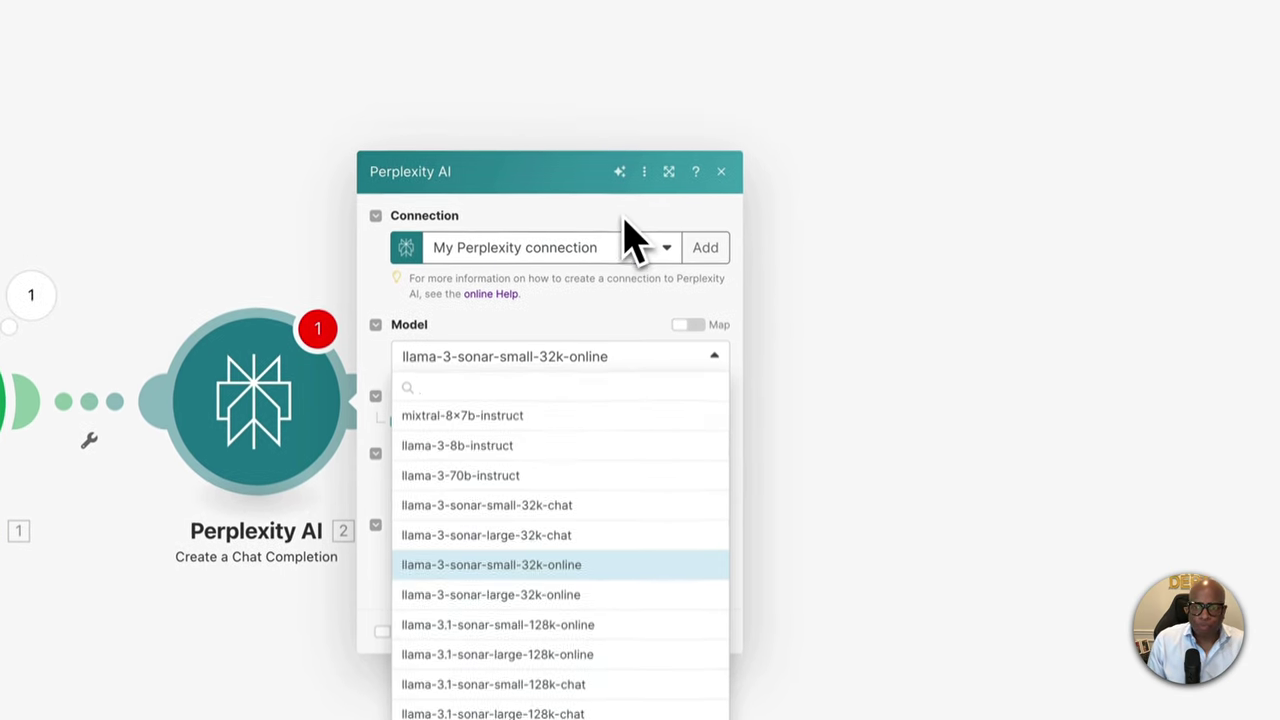
click(683, 226)
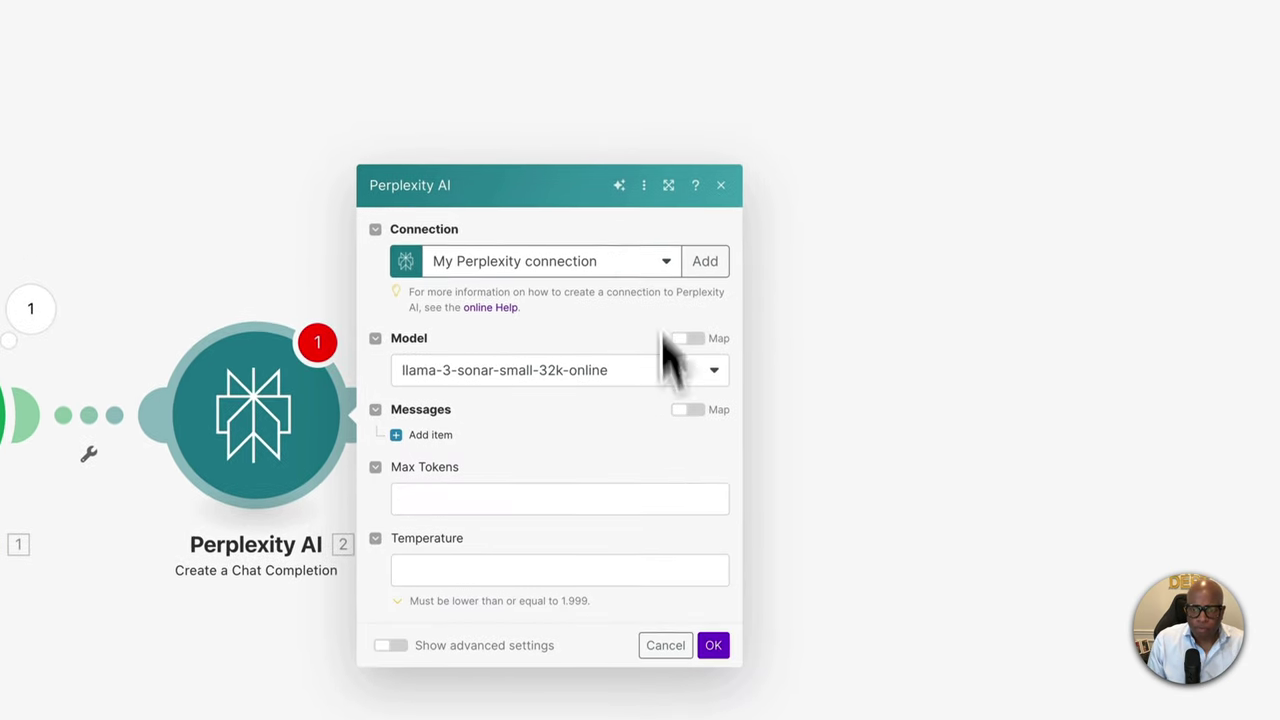
Add a message item to the Perplexity AI module and set its role to System.
click(410, 500)
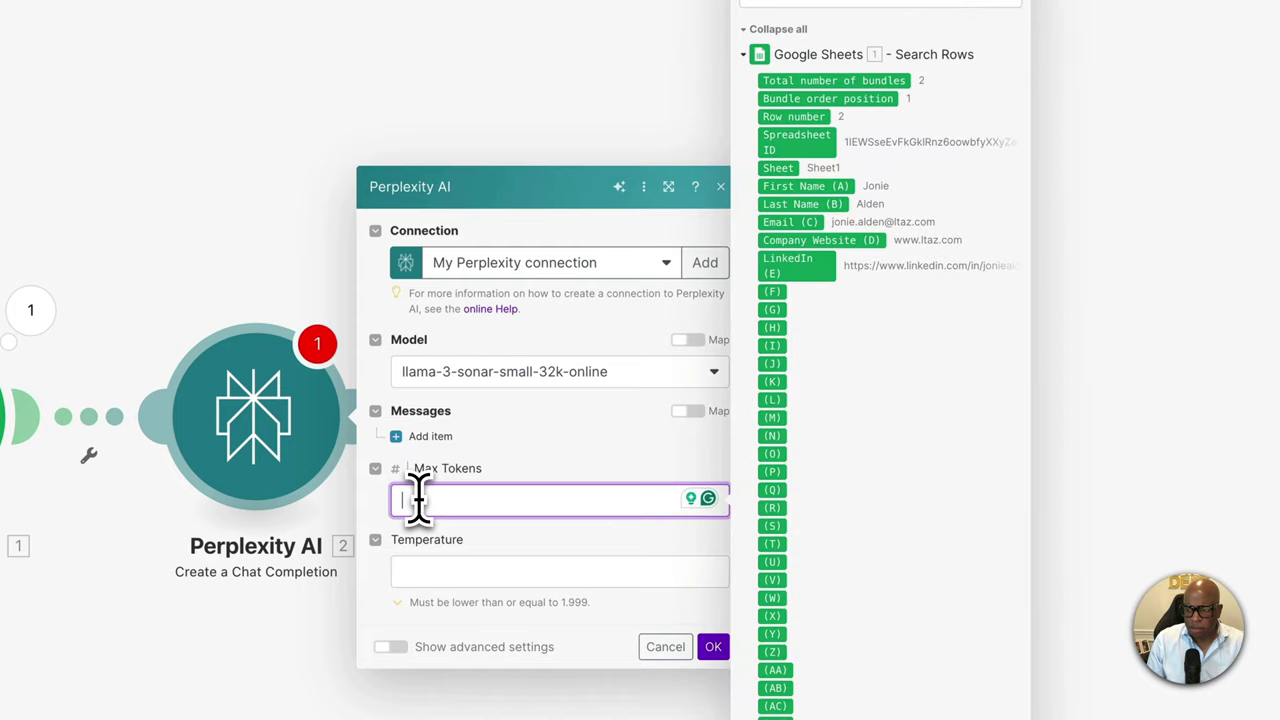
click(406, 437)
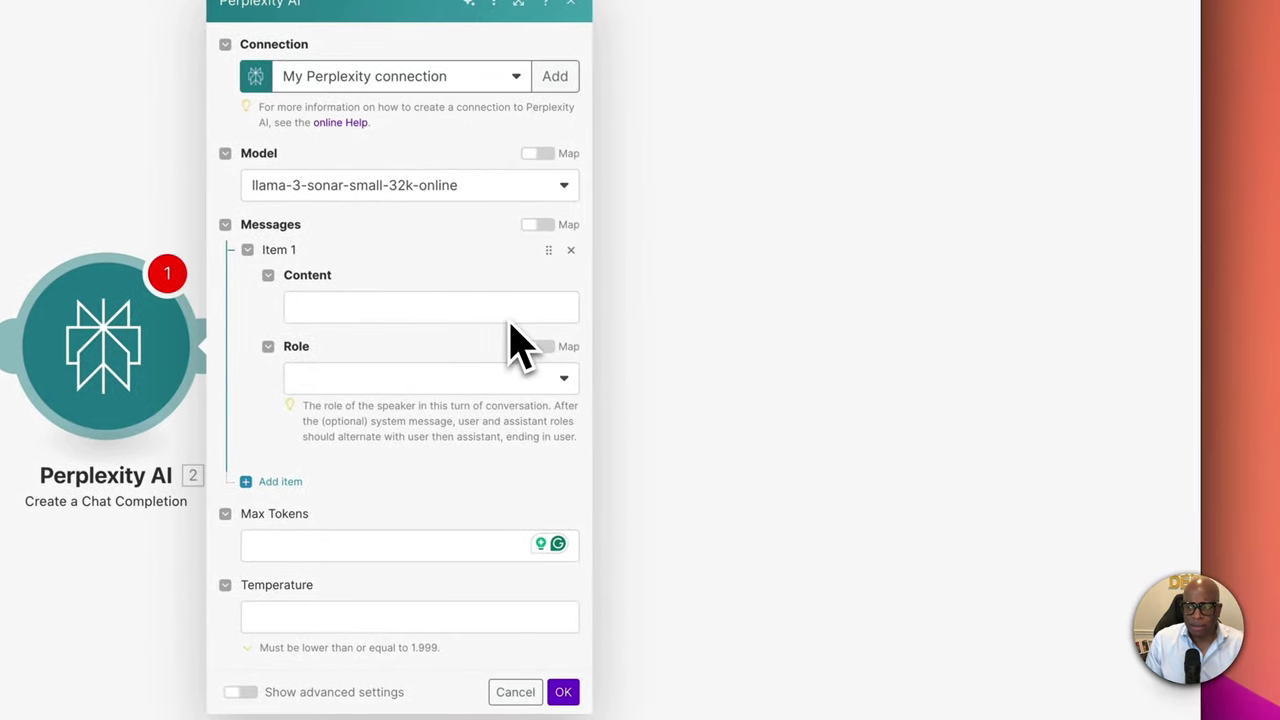
click(425, 378)
click(405, 451)
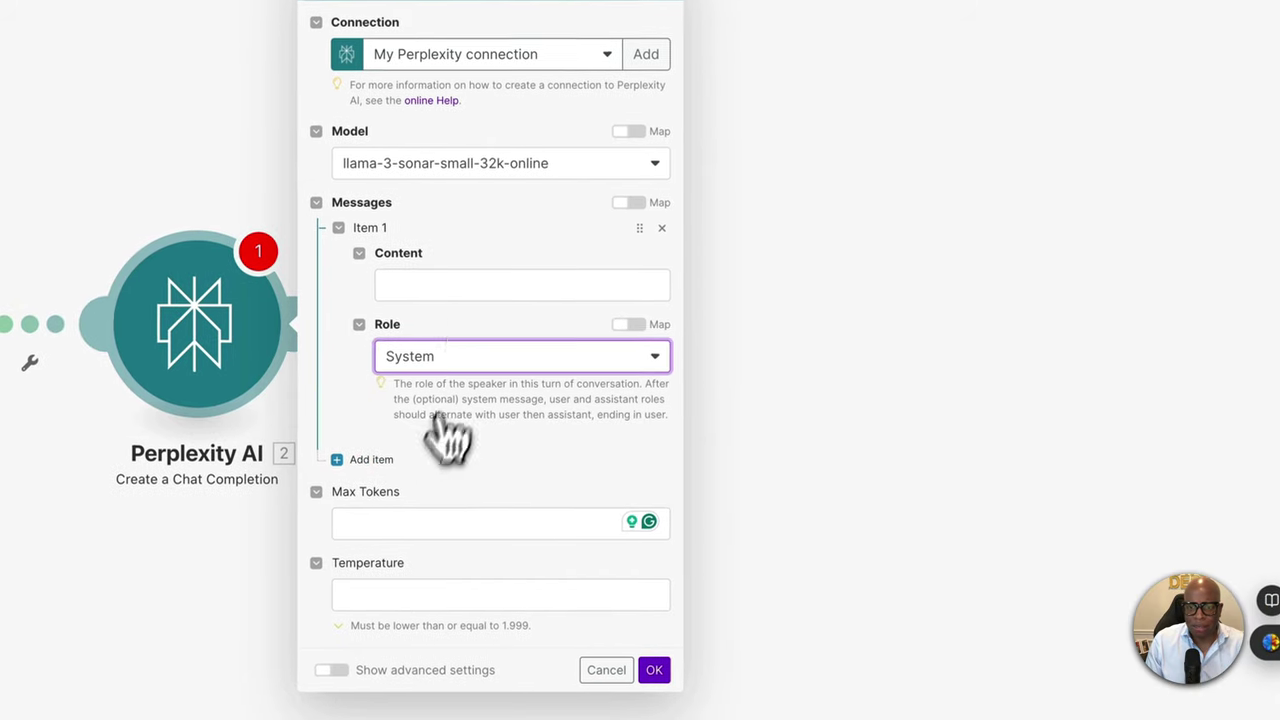
Fill the system message with the research bot prompt covering job history, school history, awards and achievements, and hobbies, and save the module.
click(433, 287)
key(Escape)
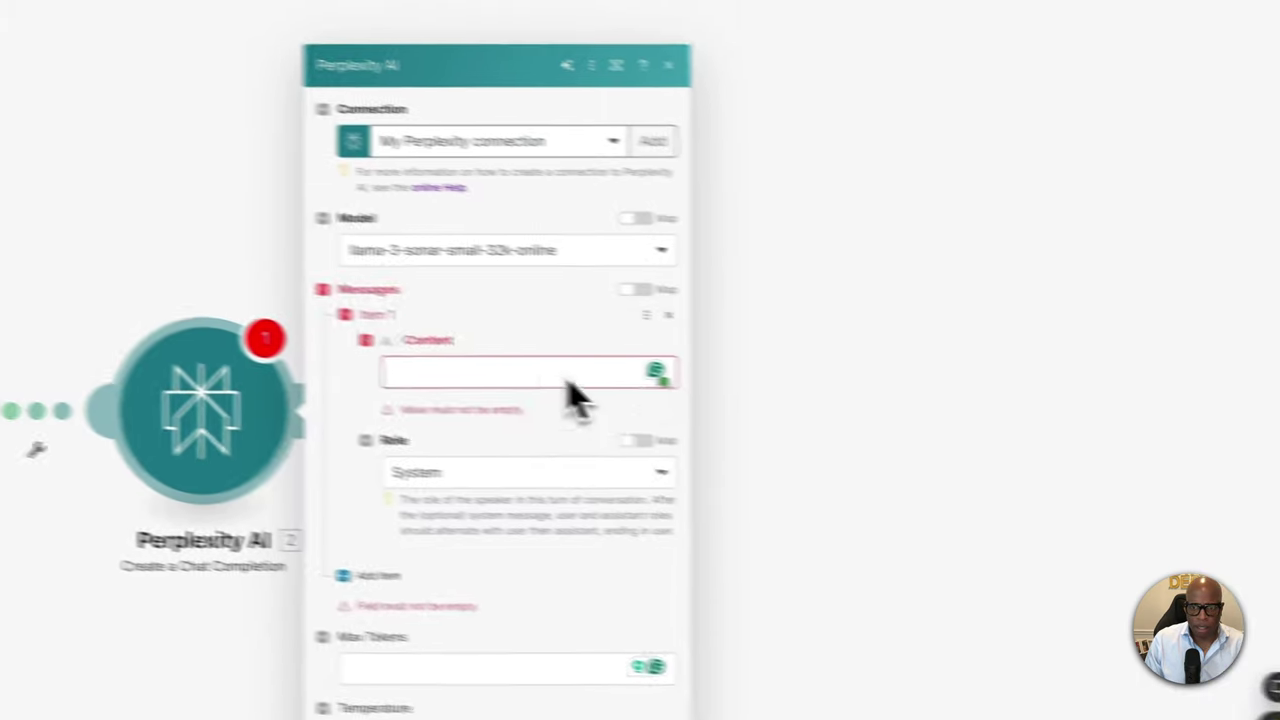
click(421, 305)
key(ctrl+v)
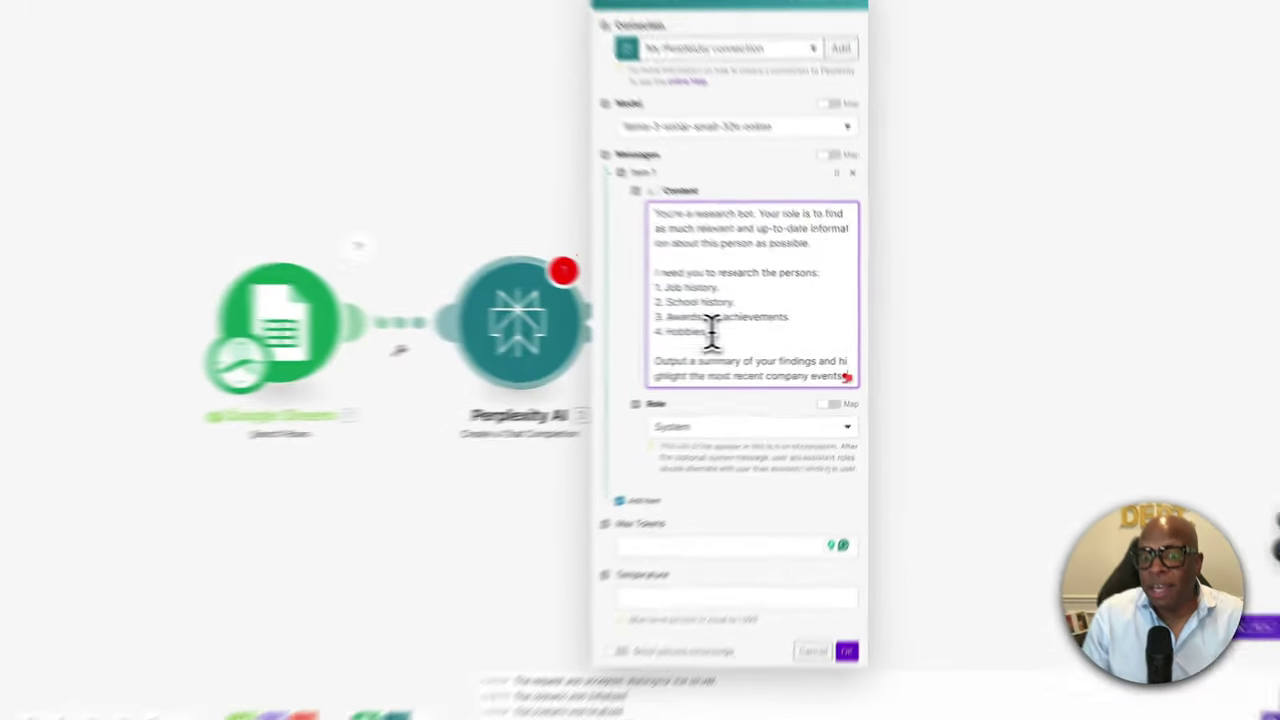
click(769, 336)
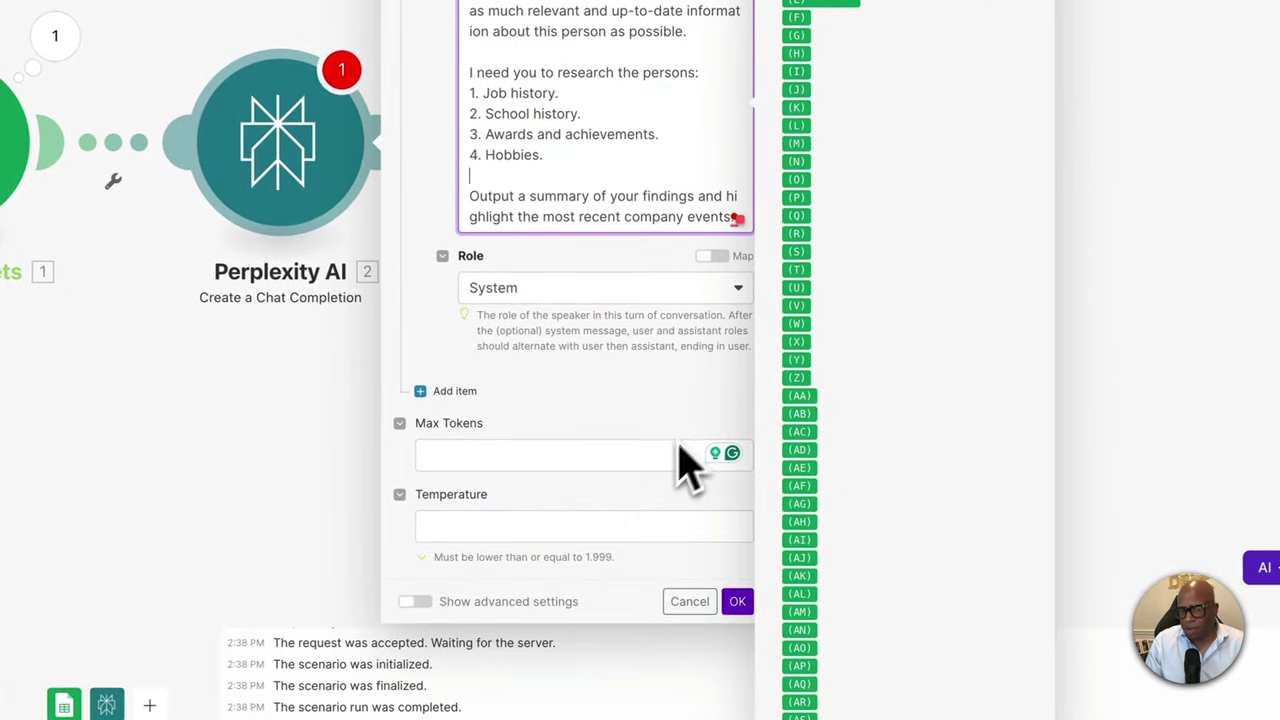
click(737, 601)
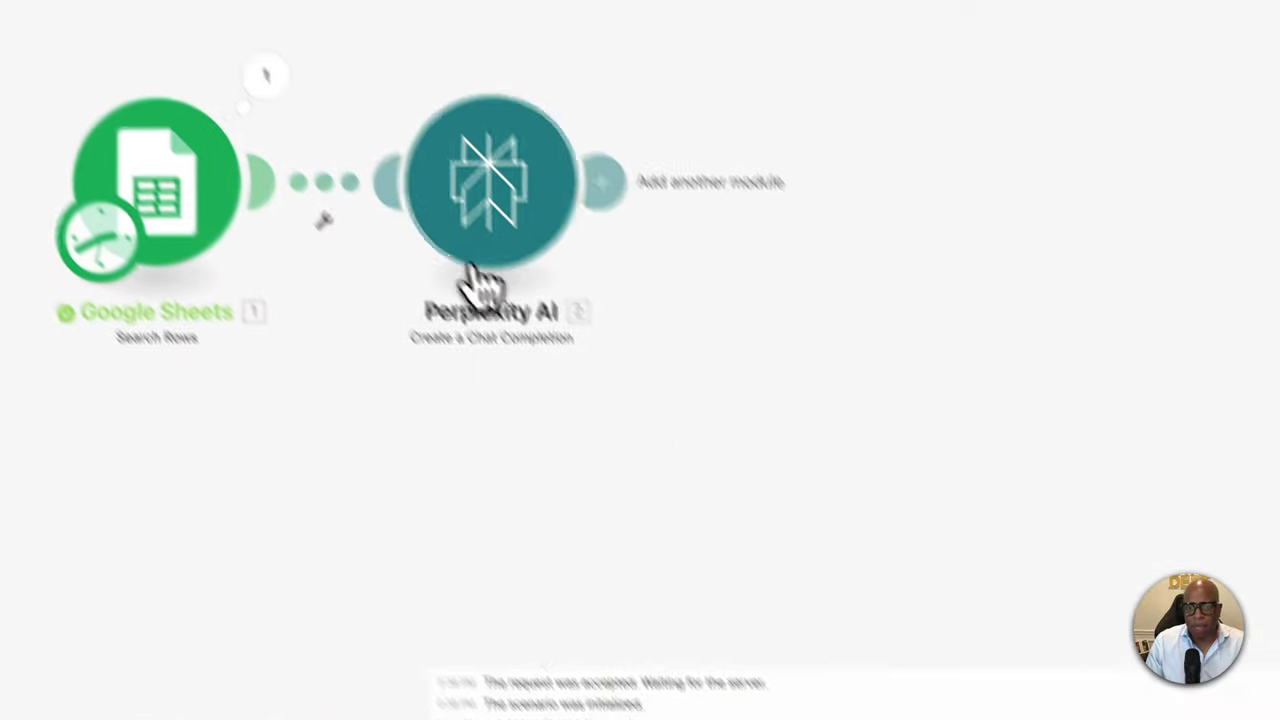
Rename the Perplexity AI module as "Research Bot" followed by a toolbox emoji.
right_click(393, 105)
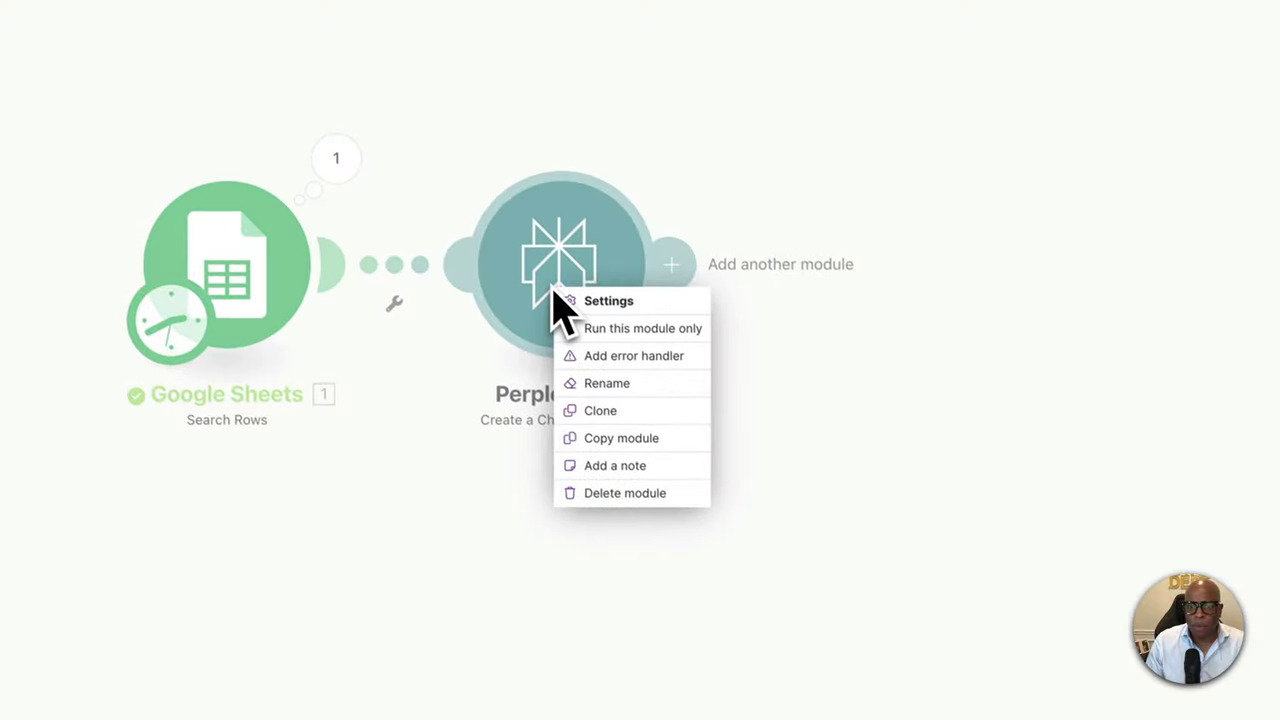
click(650, 393)
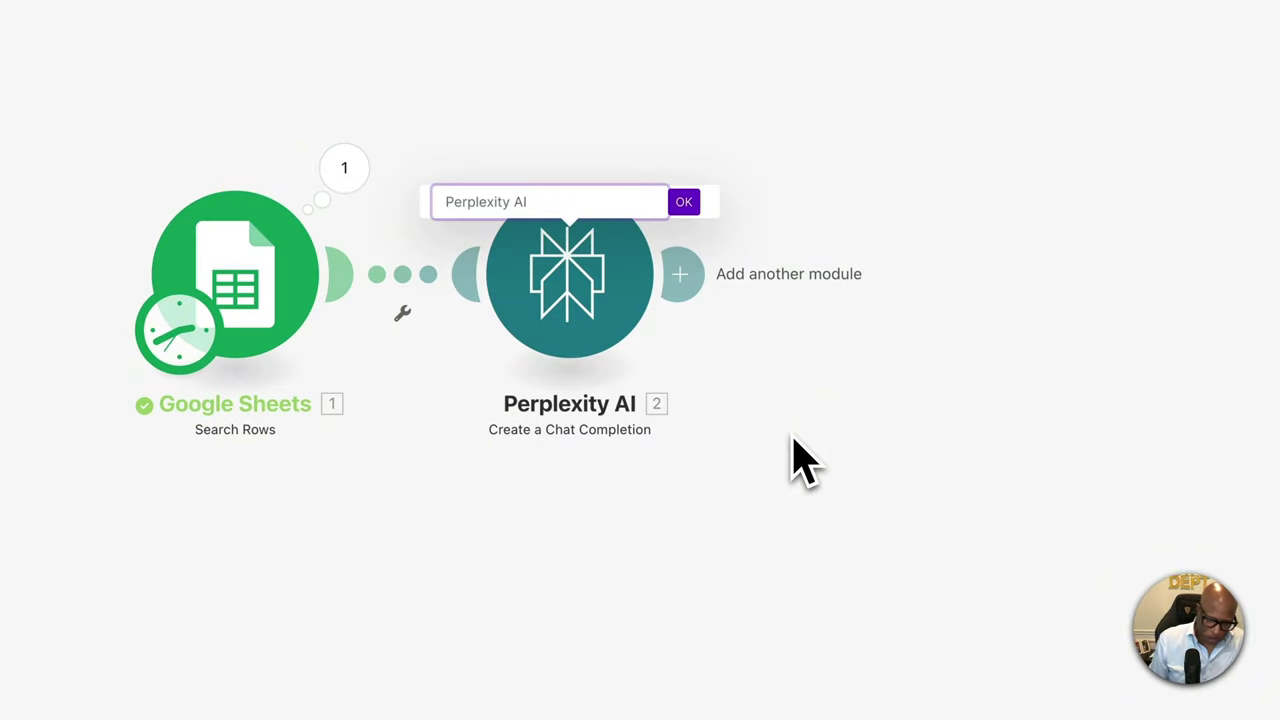
text(Resear)
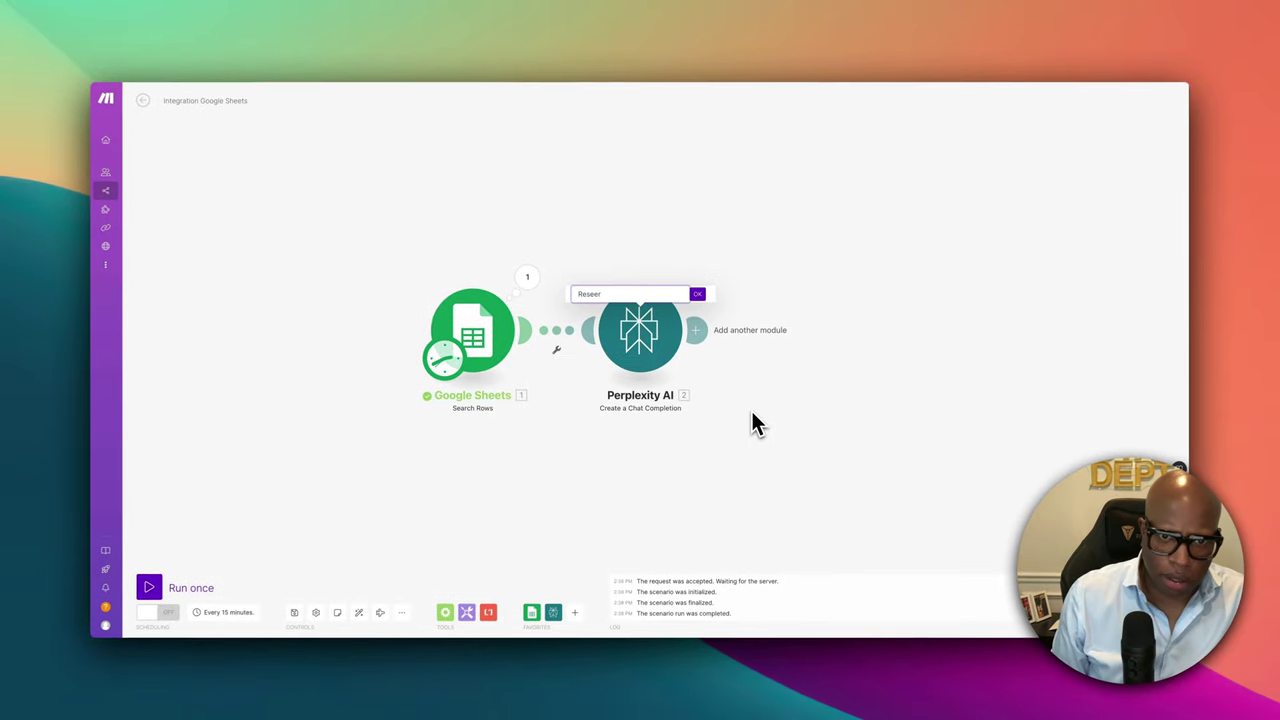
text(ch)
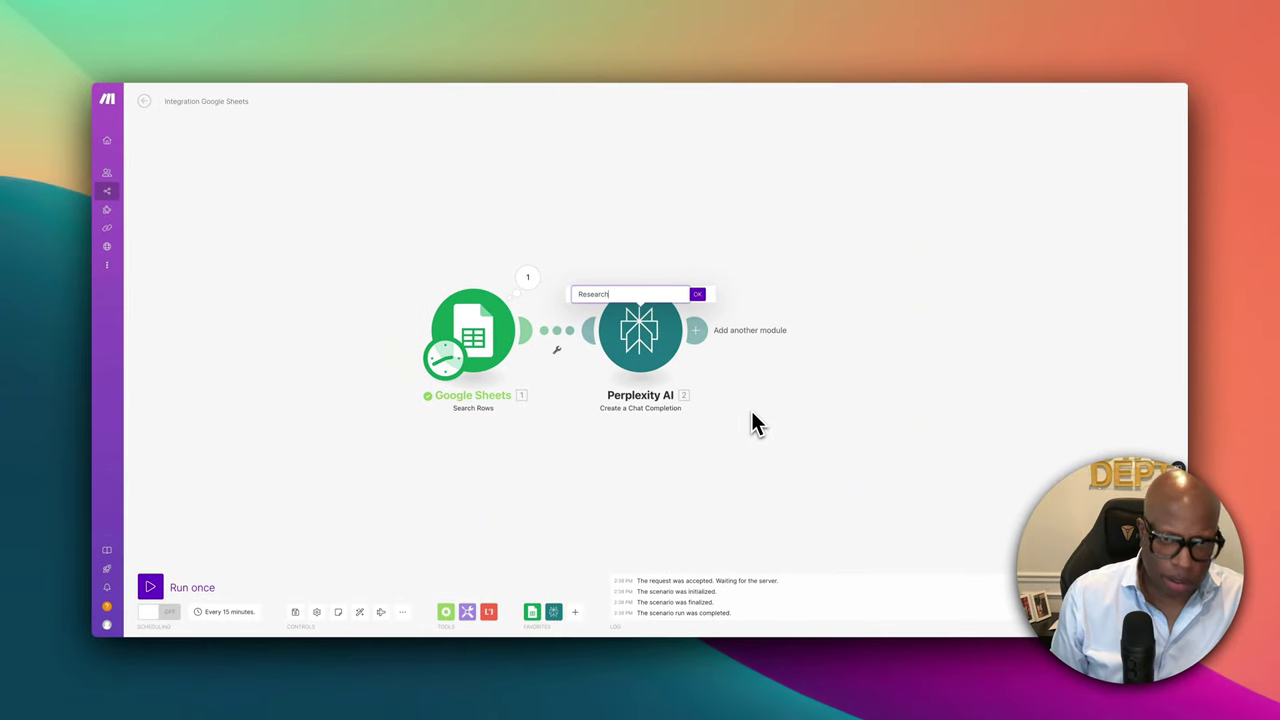
text( Bot)
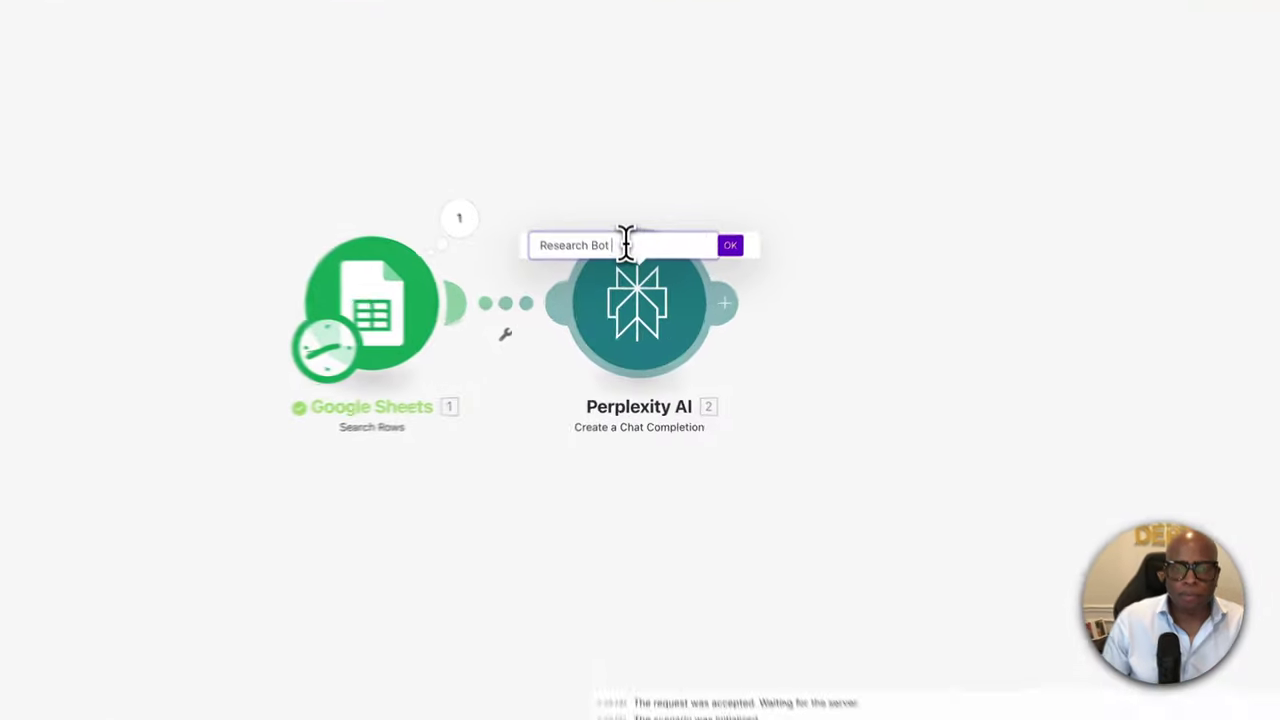
right_click(634, 294)
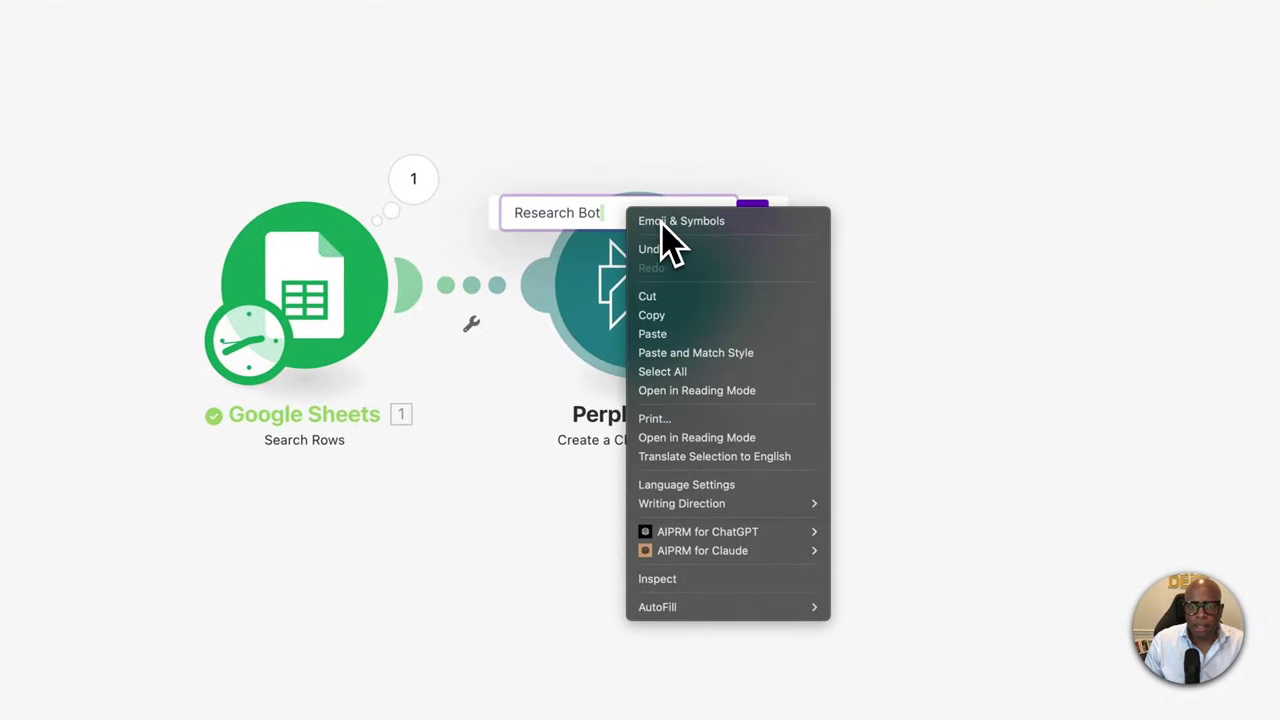
key(Escape)
right_click(710, 222)
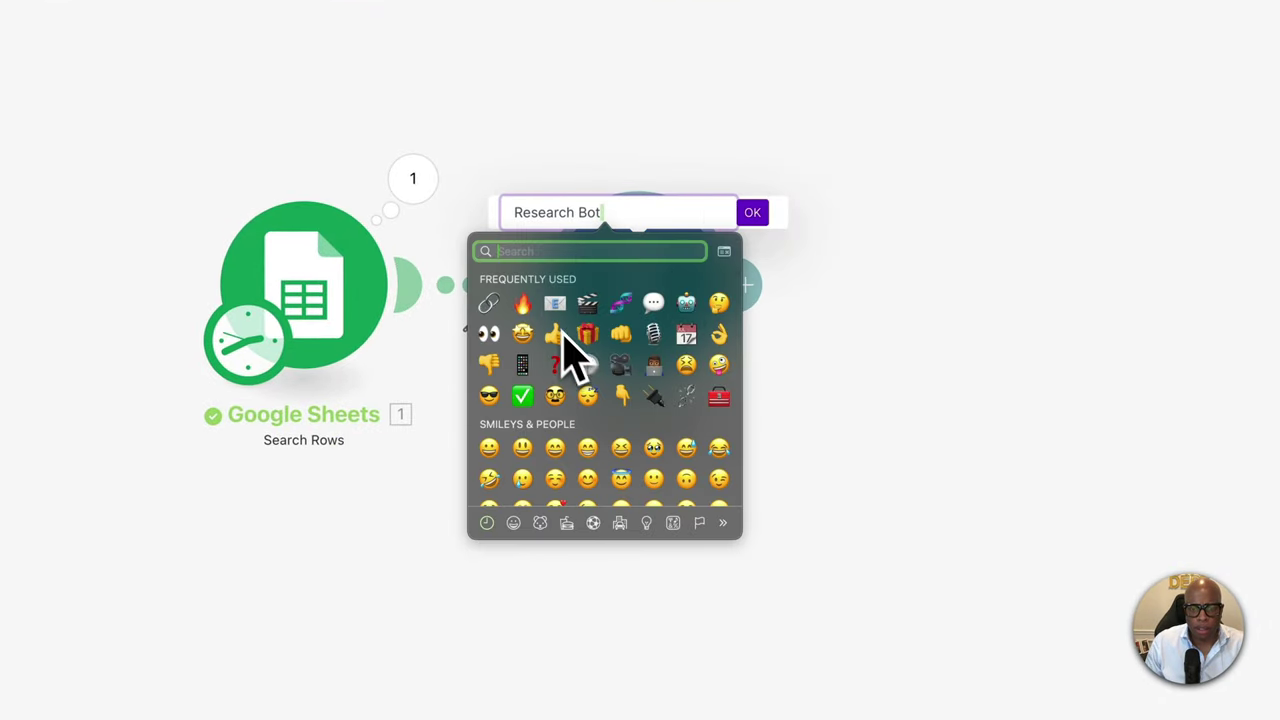
click(718, 400)
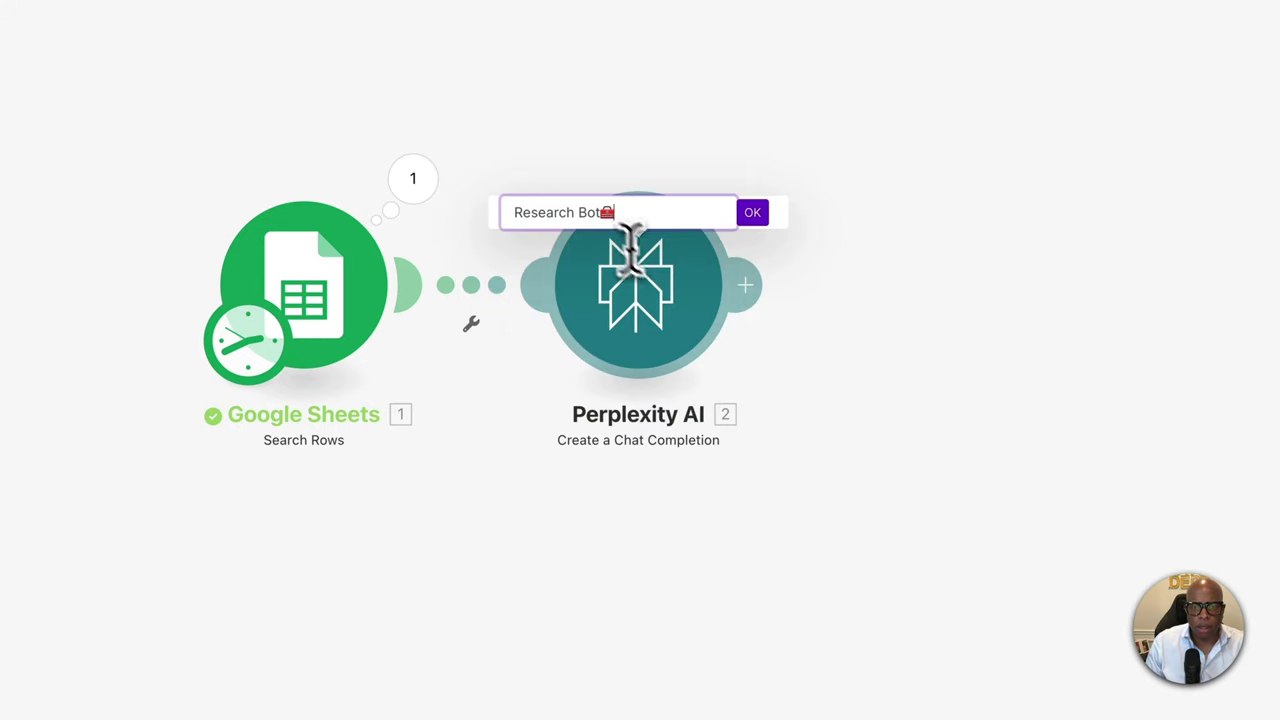
click(750, 214)
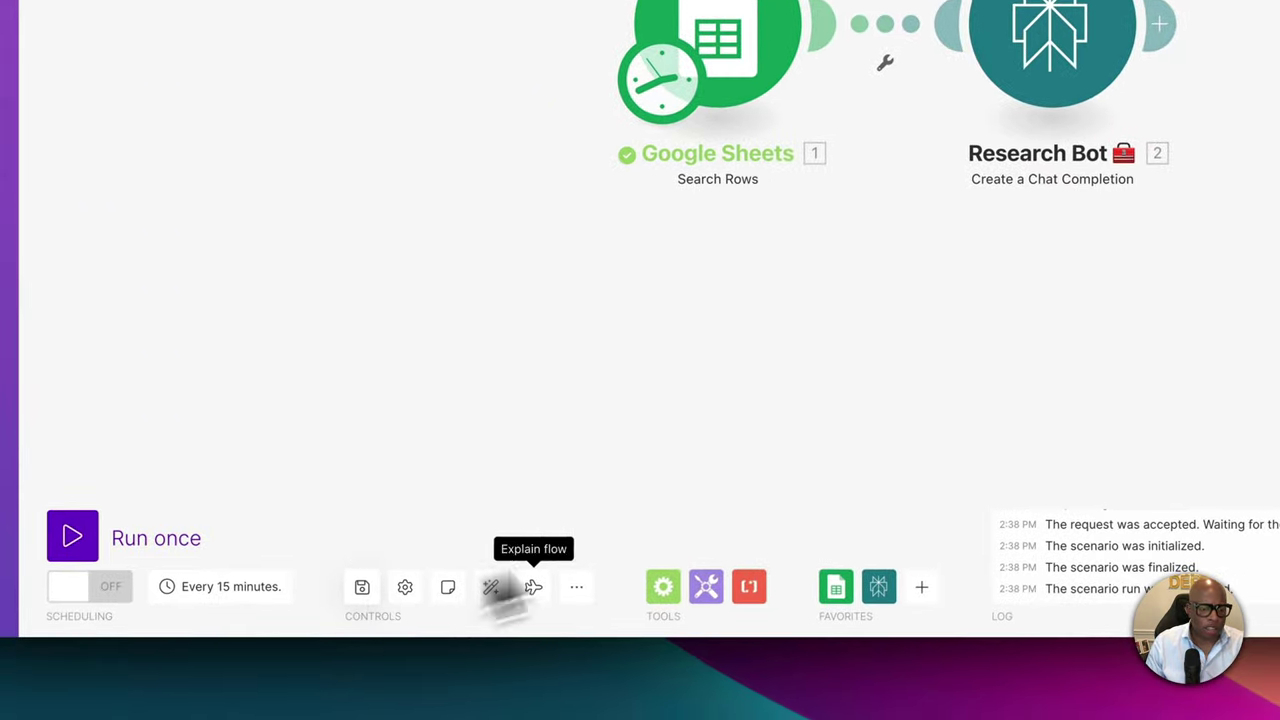
Run the scenario once and reopen the Research Bot module to check the system message's role options.
scroll(1005, 337, right, 5)
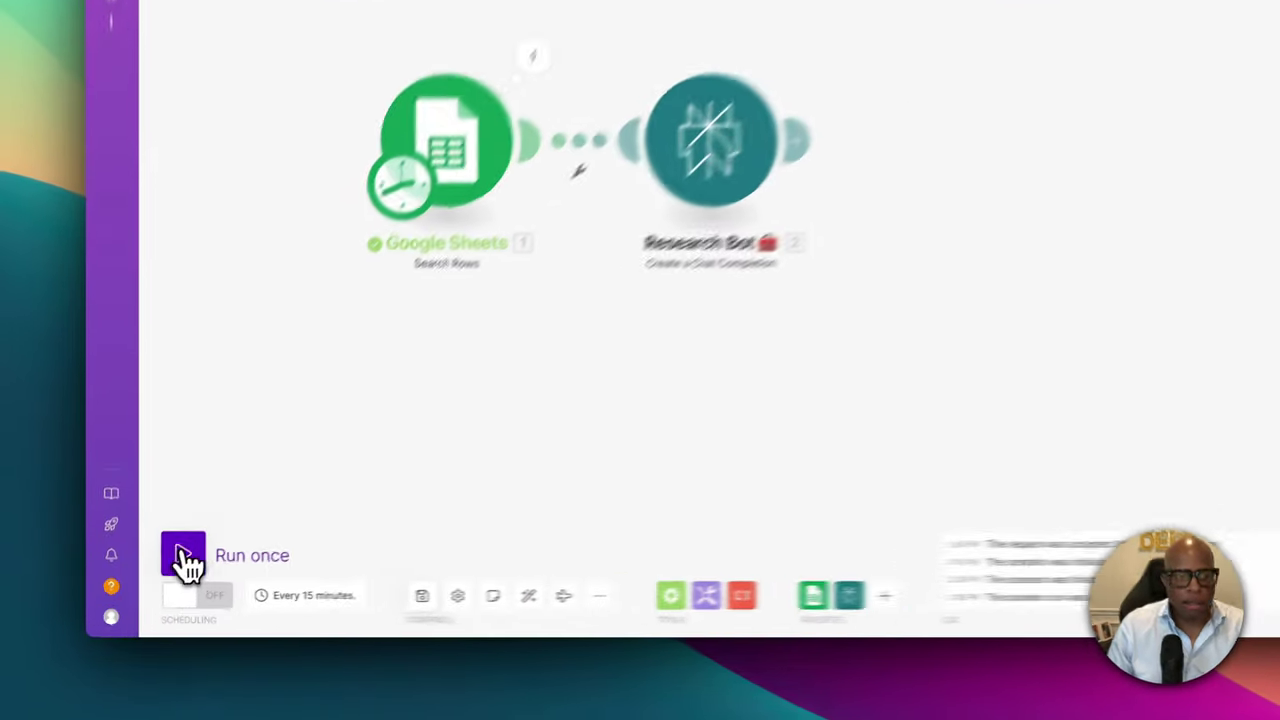
click(150, 589)
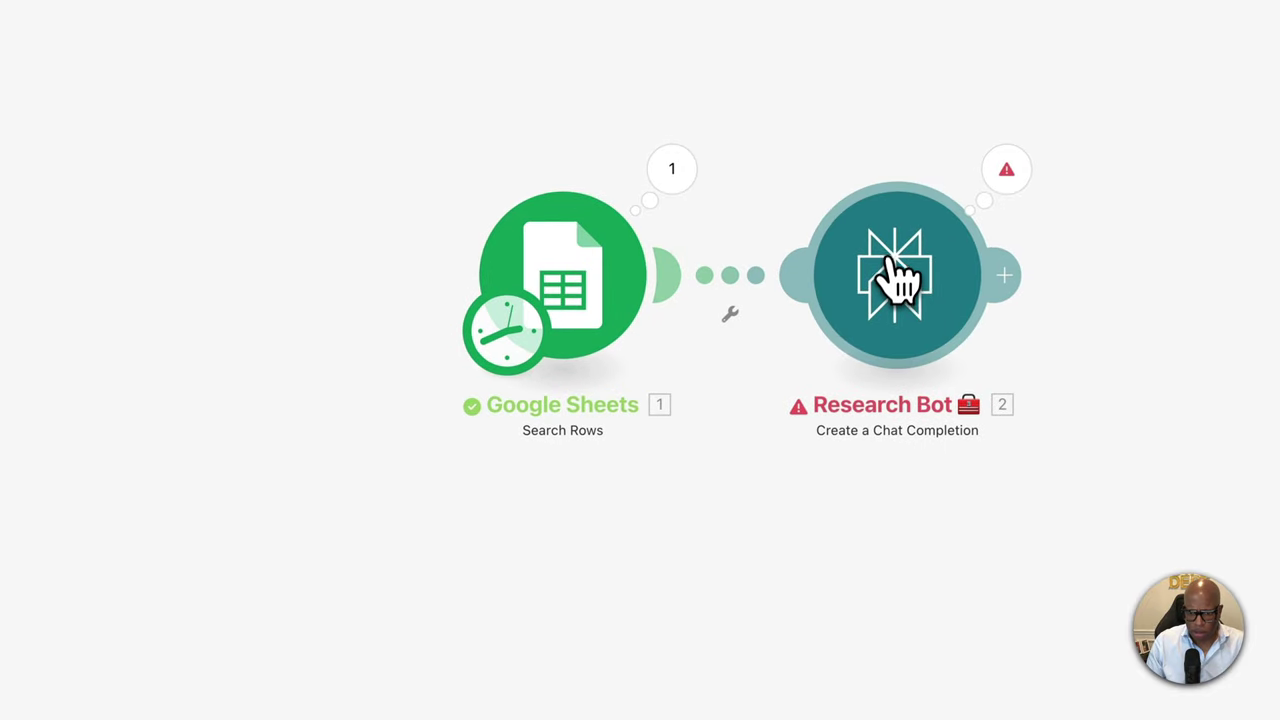
click(920, 297)
scroll(643, 314, down, 5)
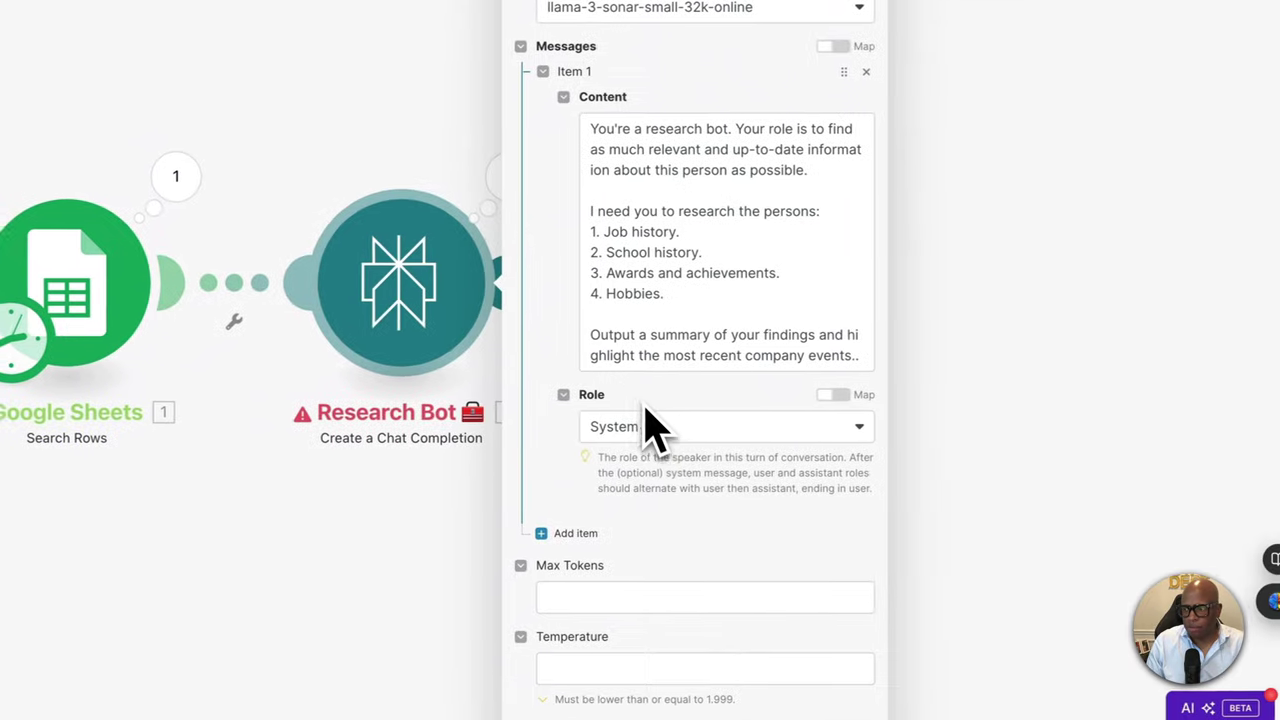
click(675, 440)
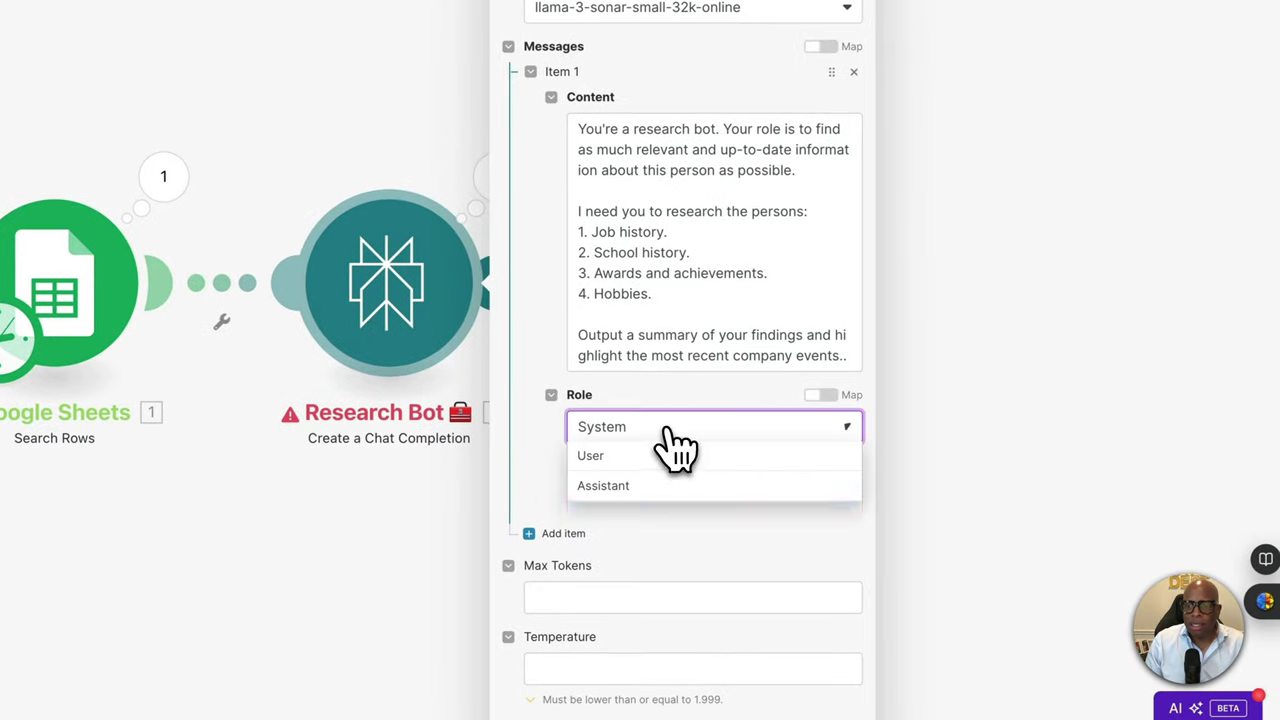
click(655, 438)
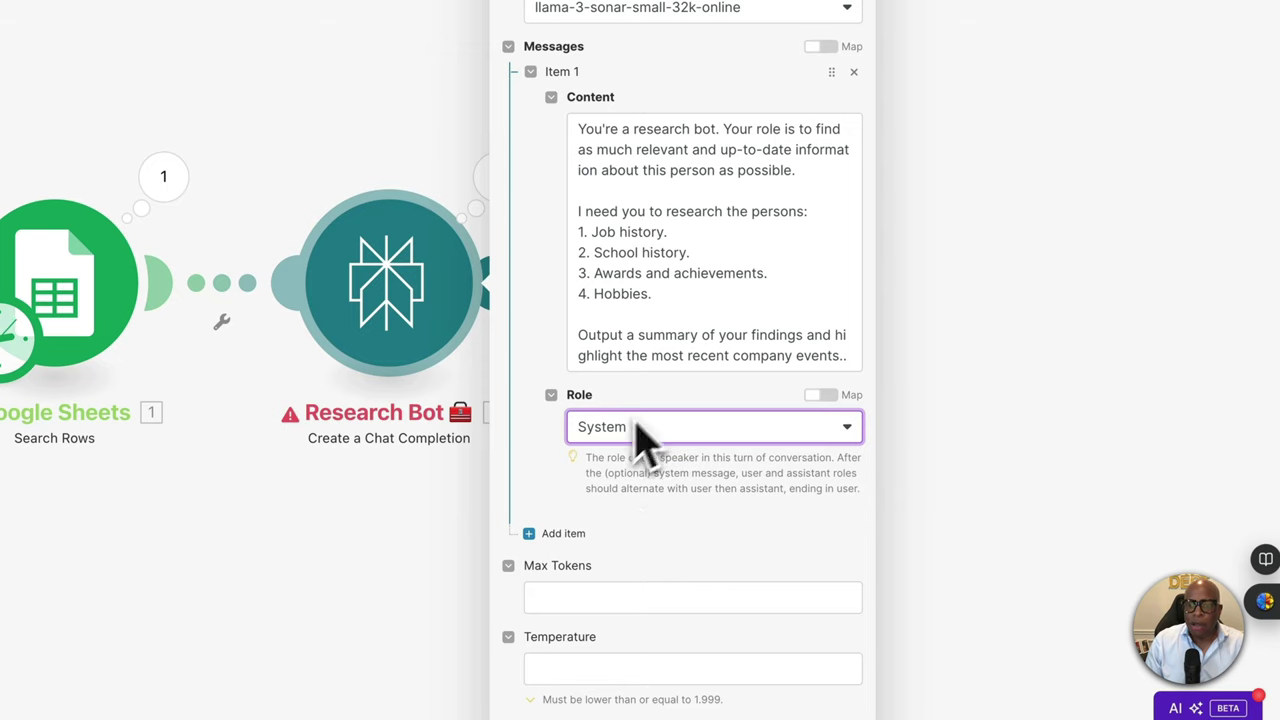
Add a second message item to the Research Bot module and set its role to User.
click(560, 535)
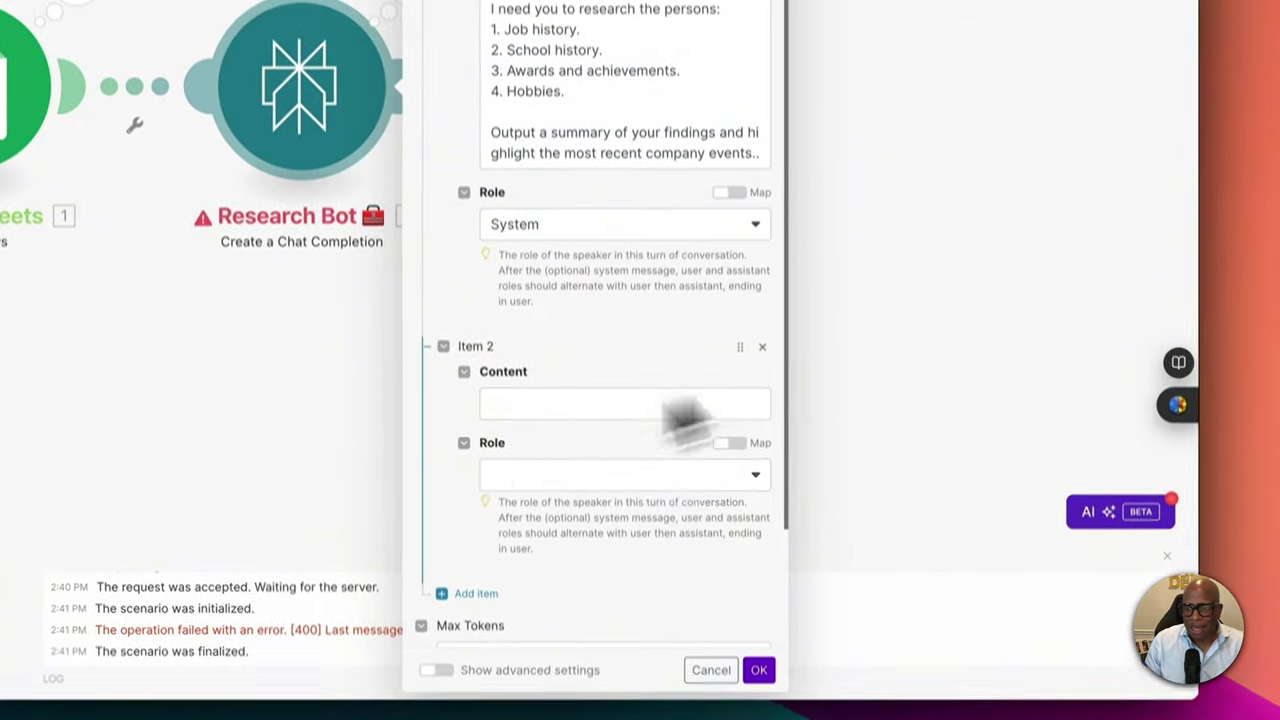
click(555, 440)
click(580, 512)
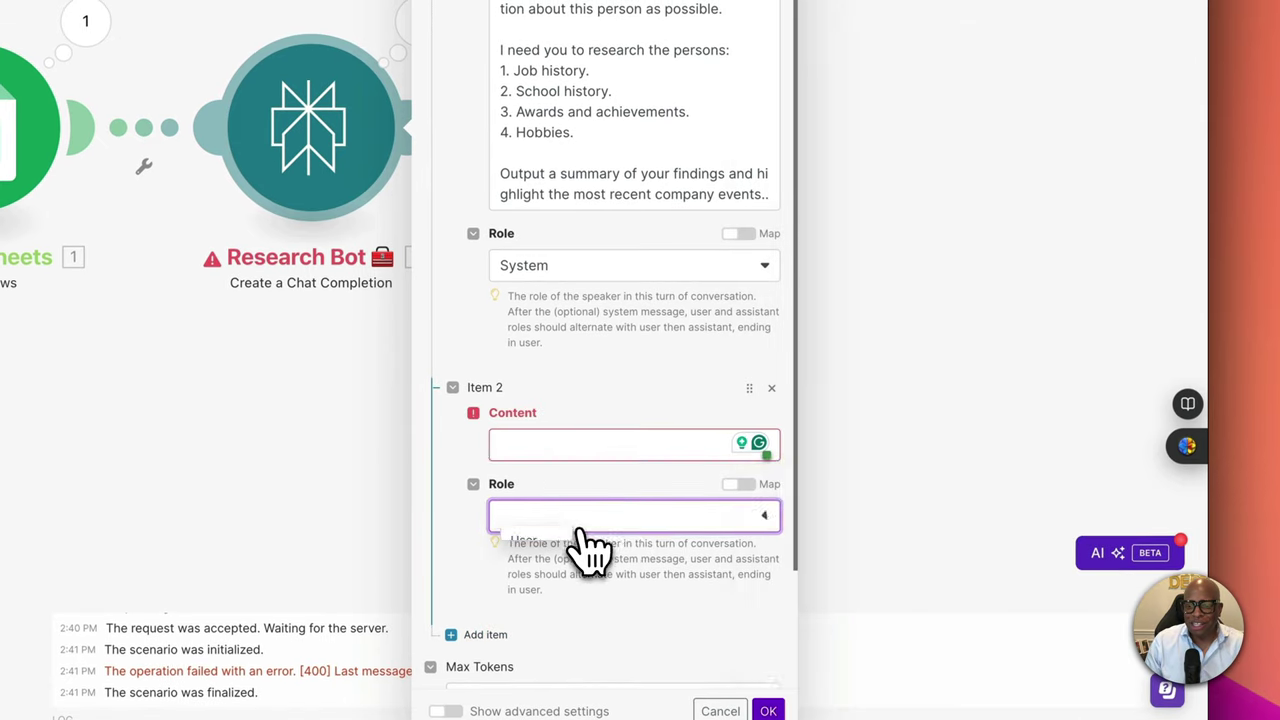
click(552, 476)
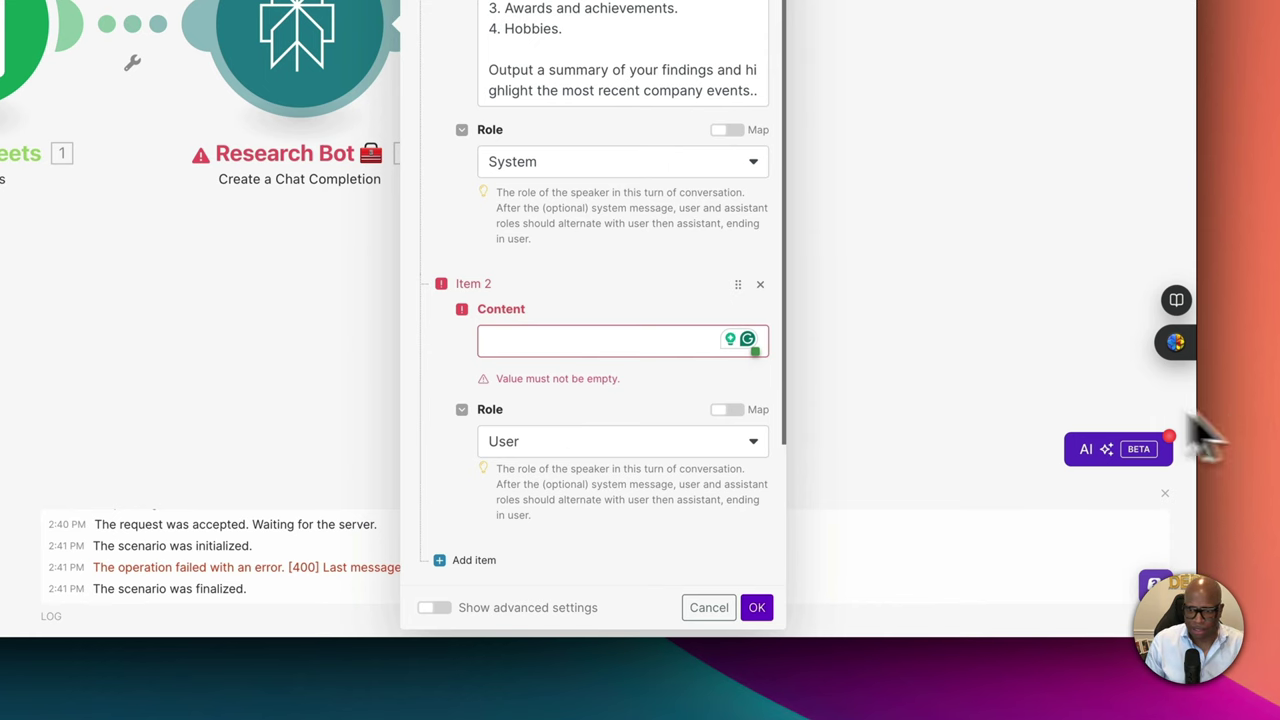
Fill the second message with Name, Email, Organization URL and LinkedIn URL lines mapped to sheet columns A to E, and save the module.
click(527, 336)
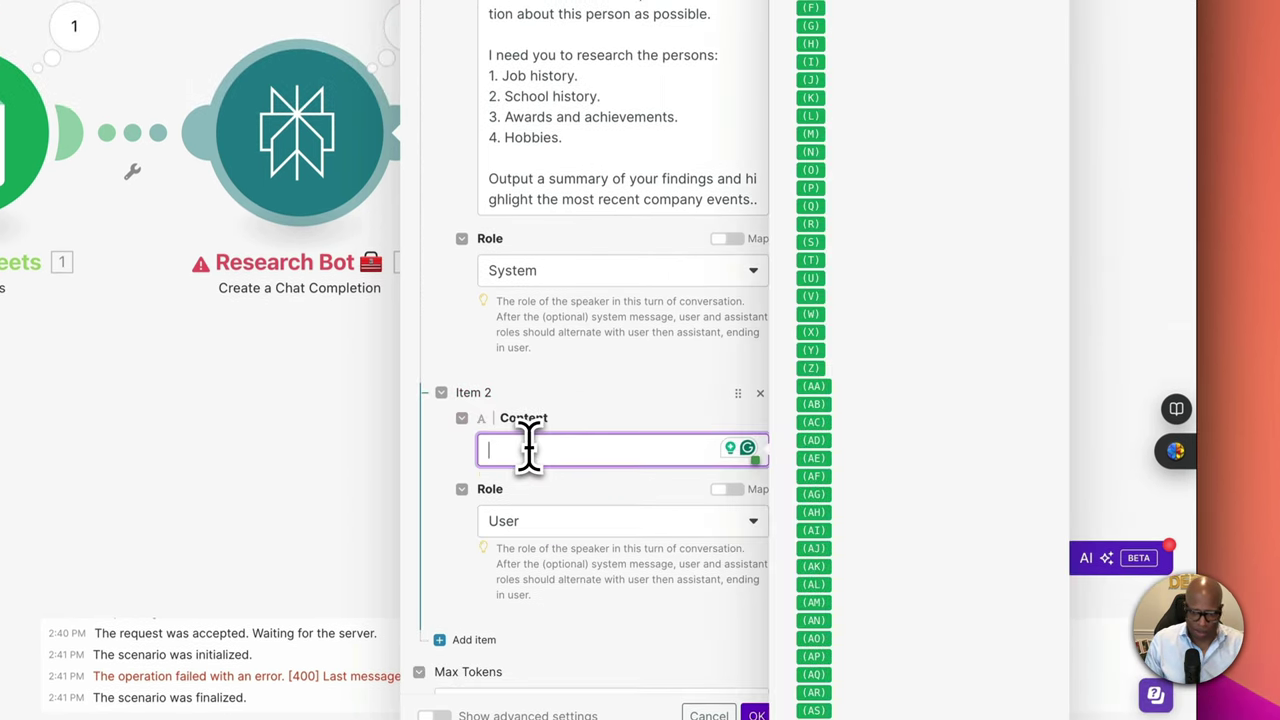
text(Name: 3.`0` 3.`1` Email: 3.`2` Organization URL: 3.`3` LinkedIn URL: 3.`4`)
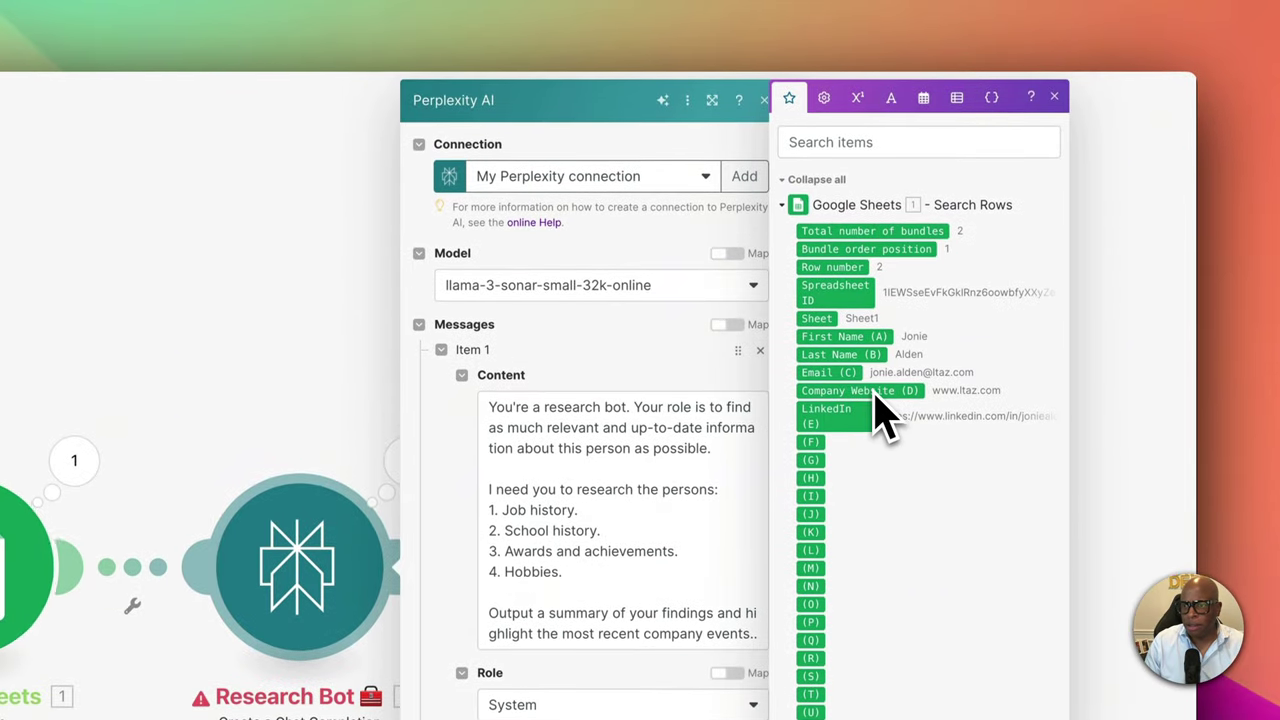
drag(880, 410, 720, 509)
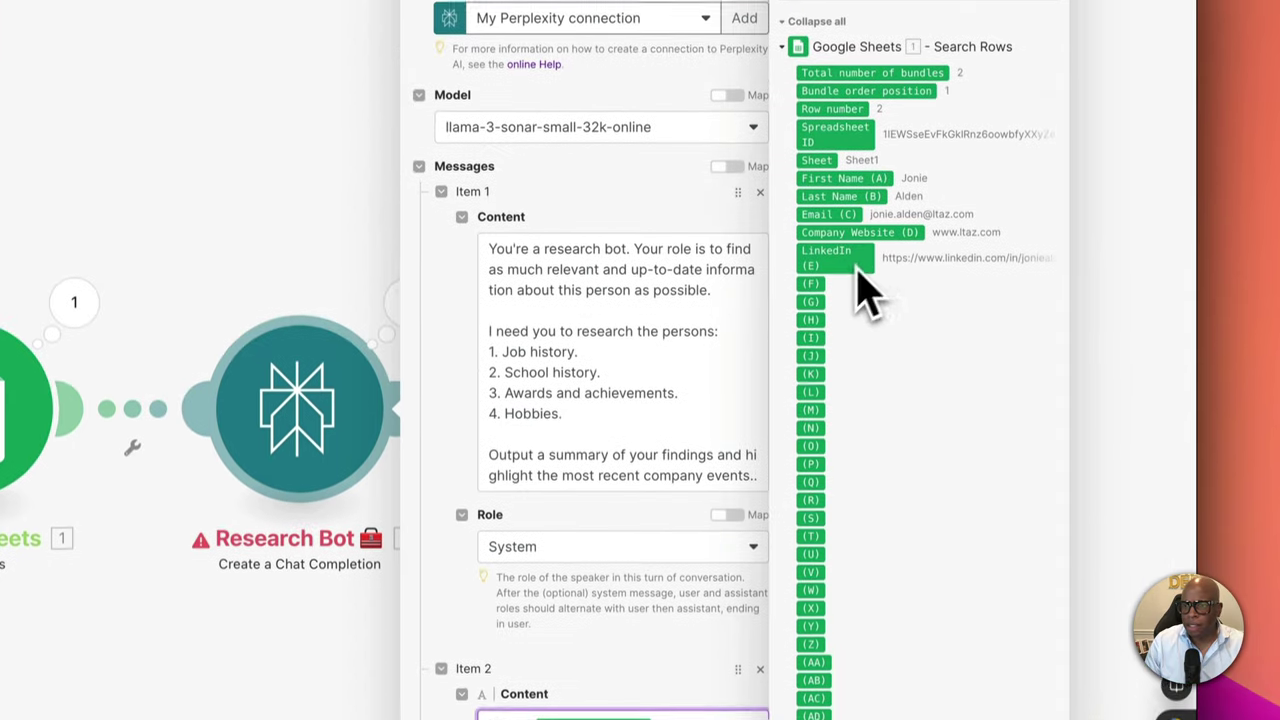
drag(851, 297, 760, 200)
drag(820, 500, 745, 480)
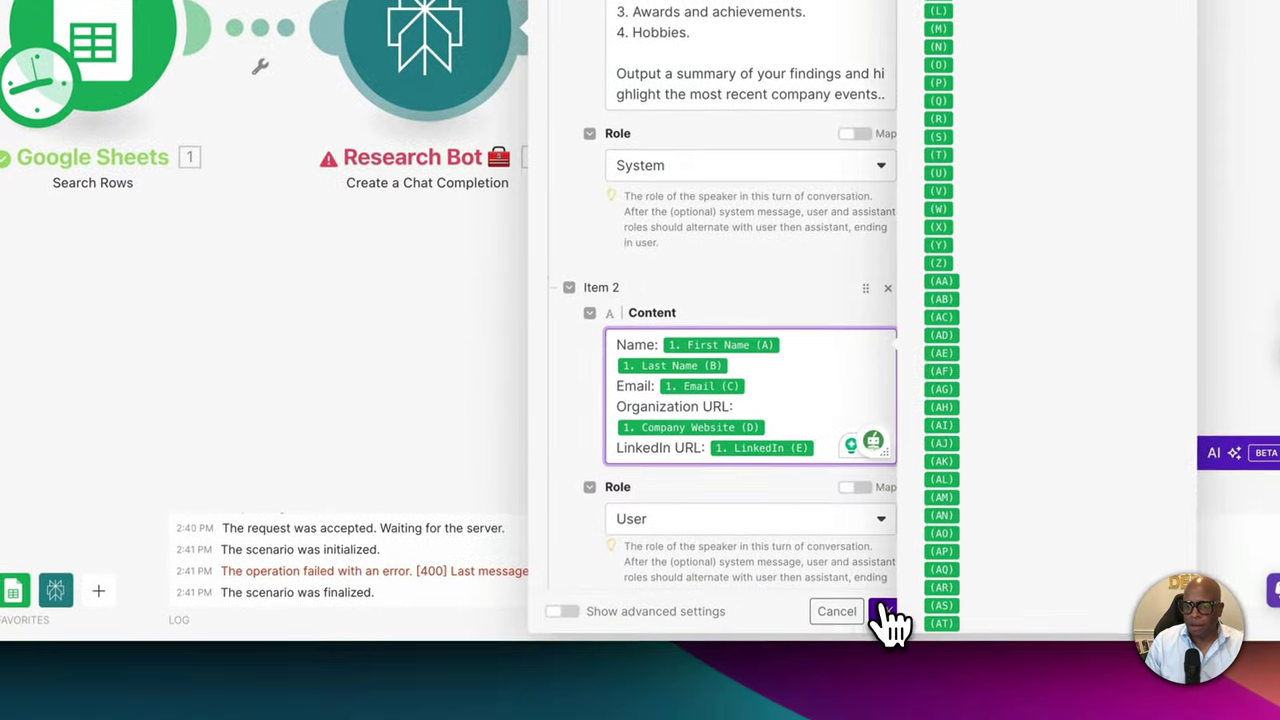
click(891, 623)
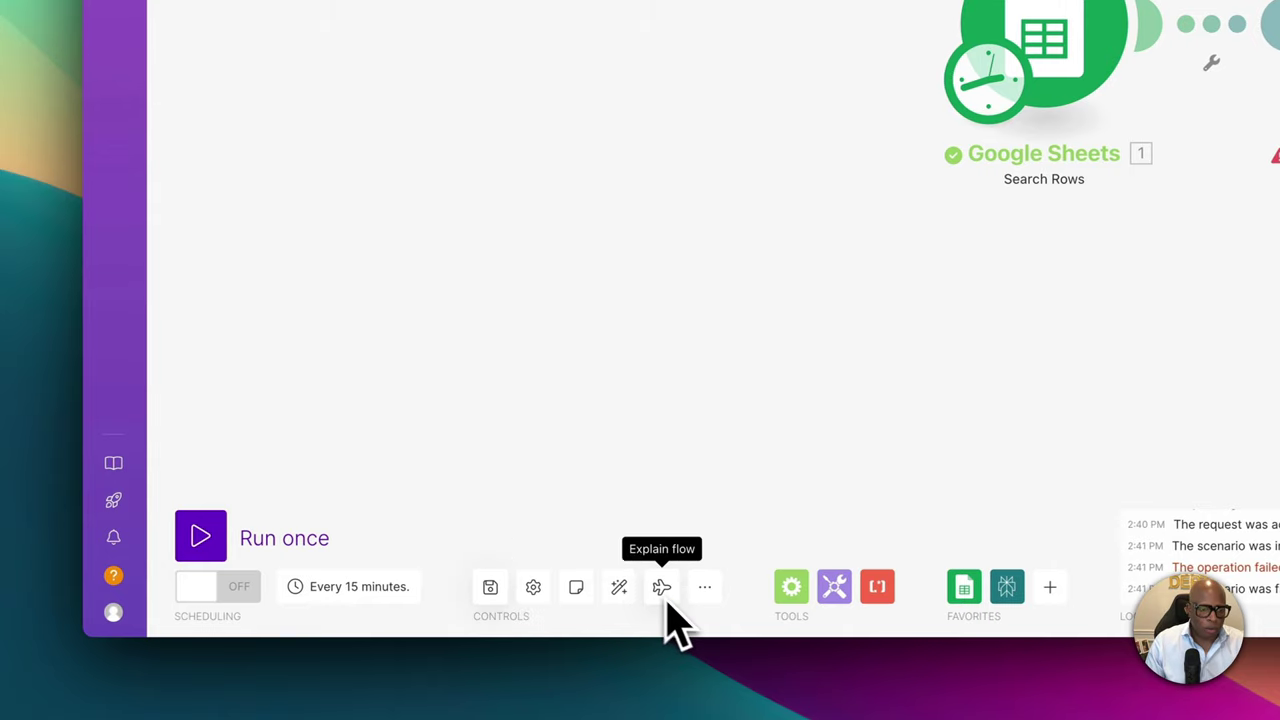
Run the scenario once again and open the Research Bot module's execution results.
click(192, 540)
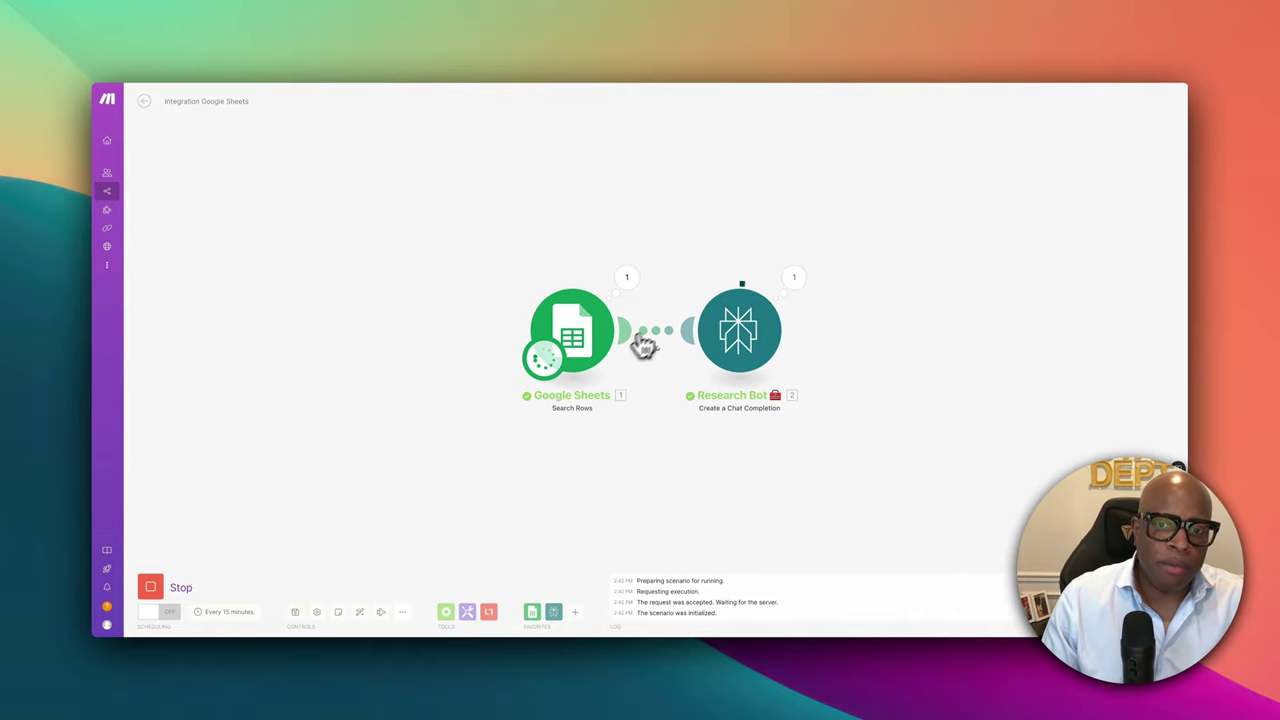
scroll(654, 374, right, 5)
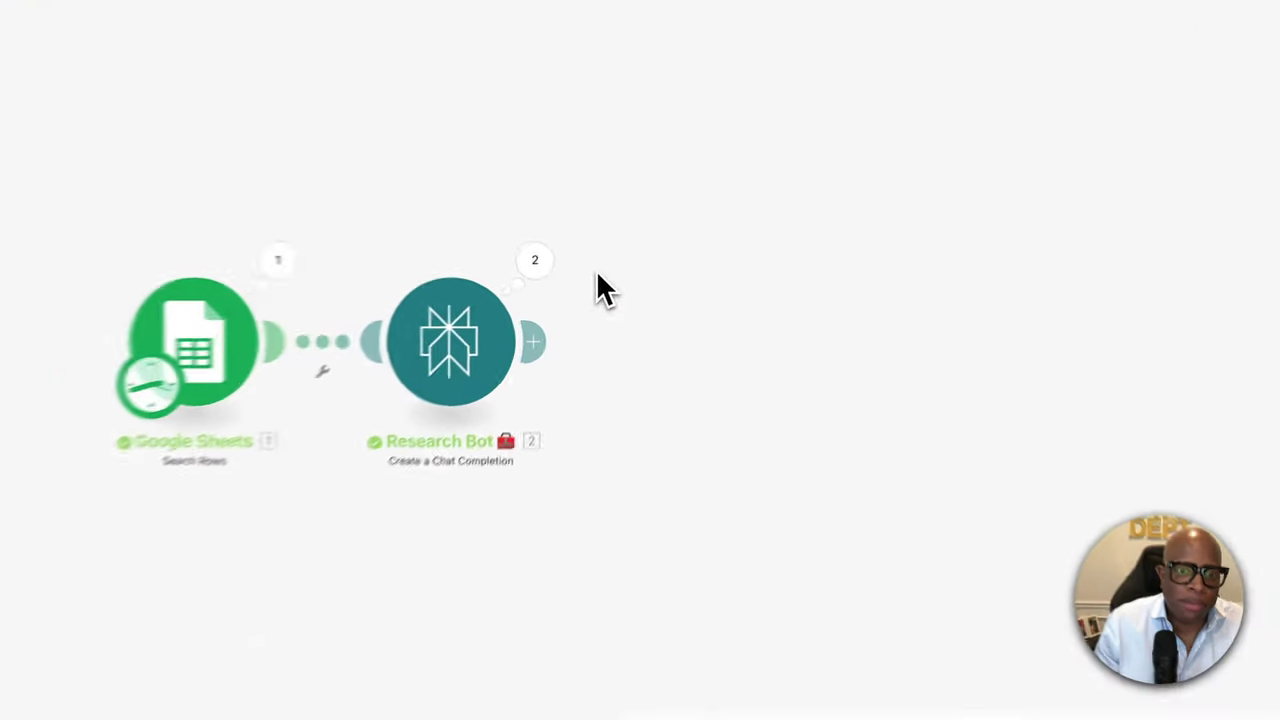
click(549, 277)
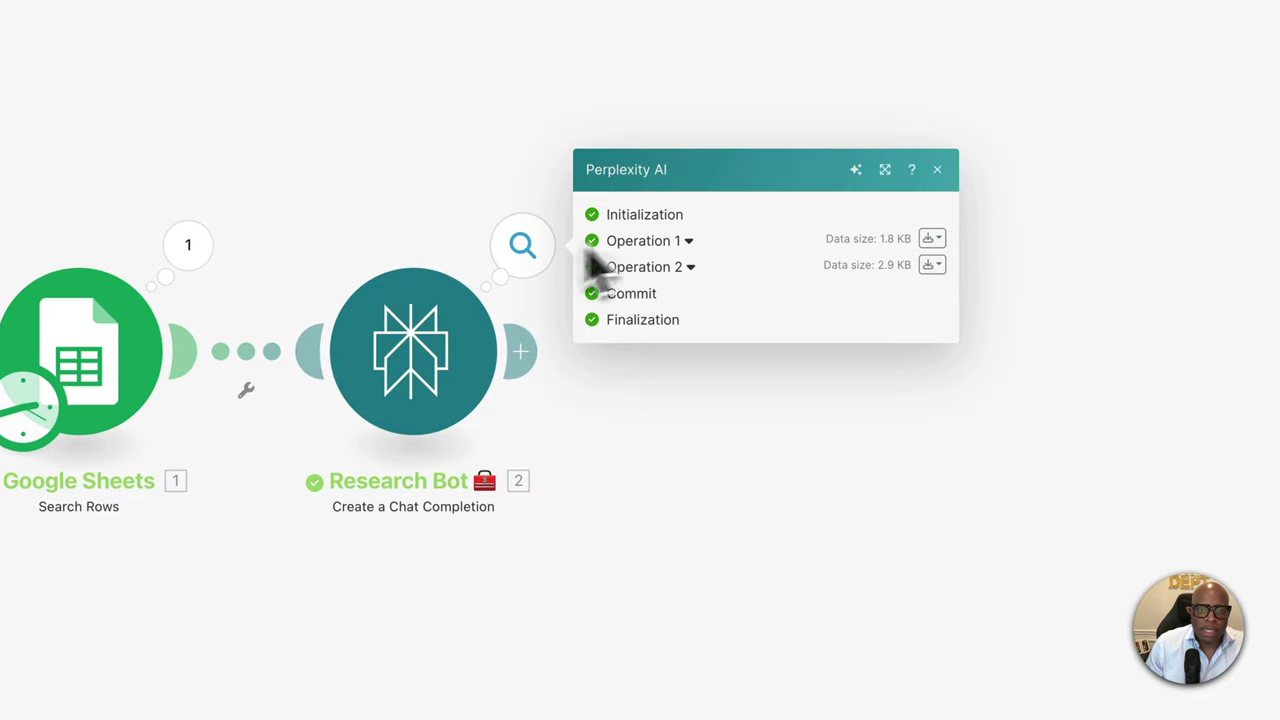
Examine the first operation's output, including its token usage and the research summary in the message content.
click(690, 243)
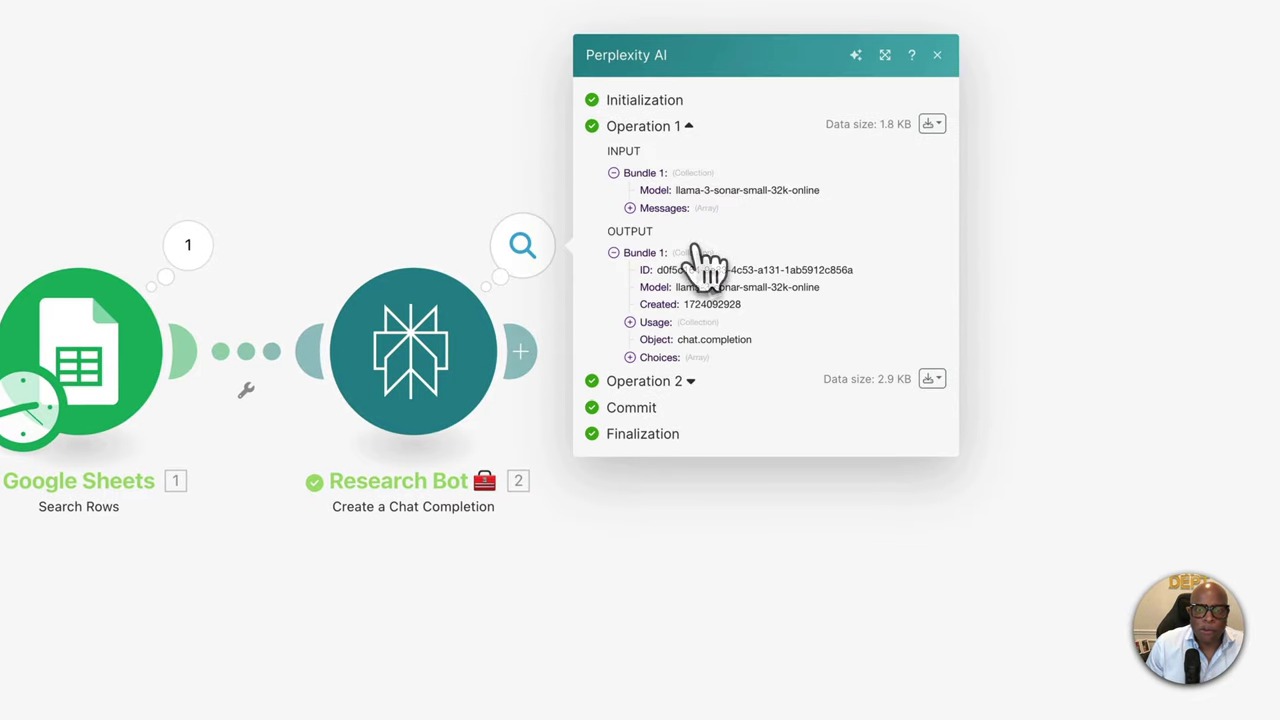
click(630, 322)
click(630, 375)
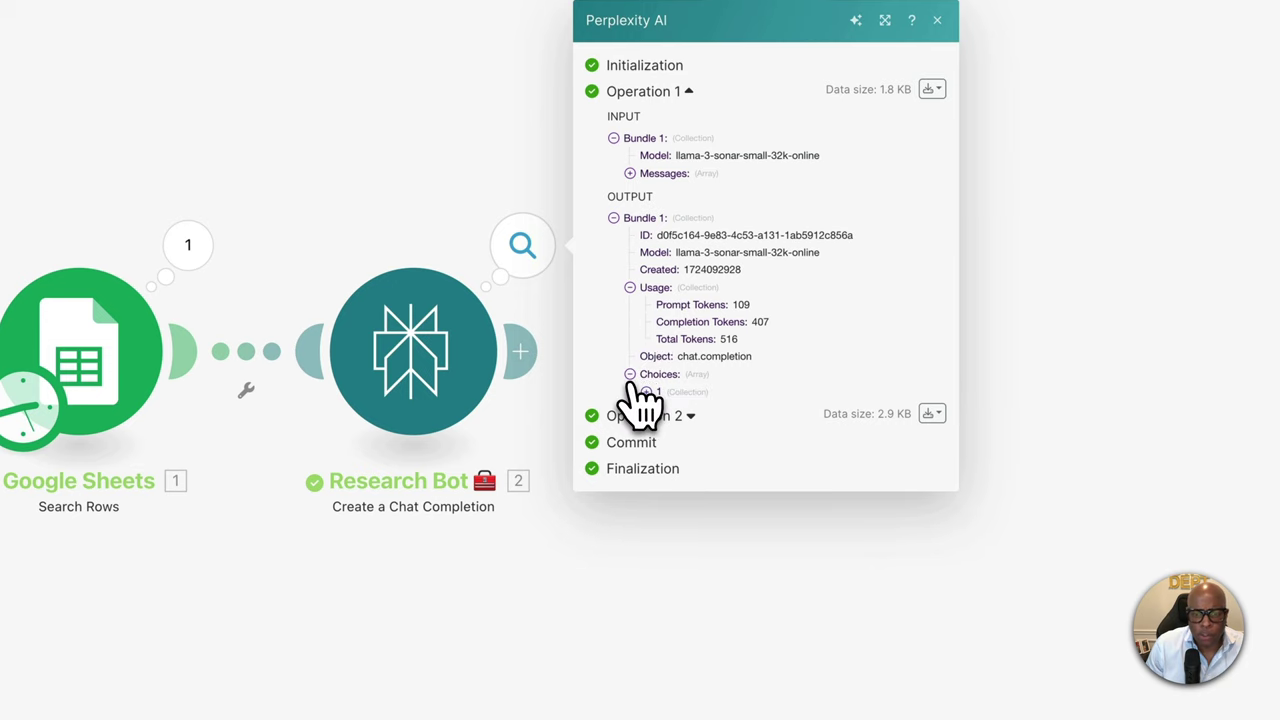
click(646, 391)
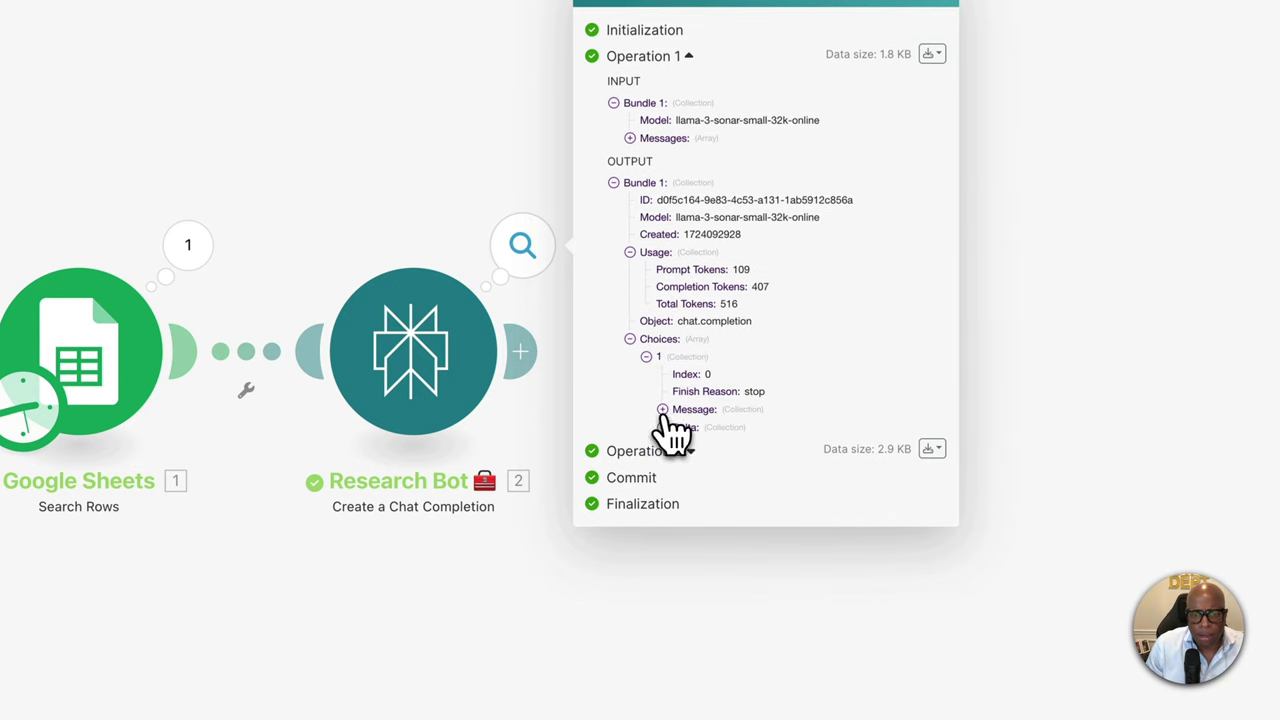
click(662, 410)
click(686, 430)
scroll(775, 450, down, 5)
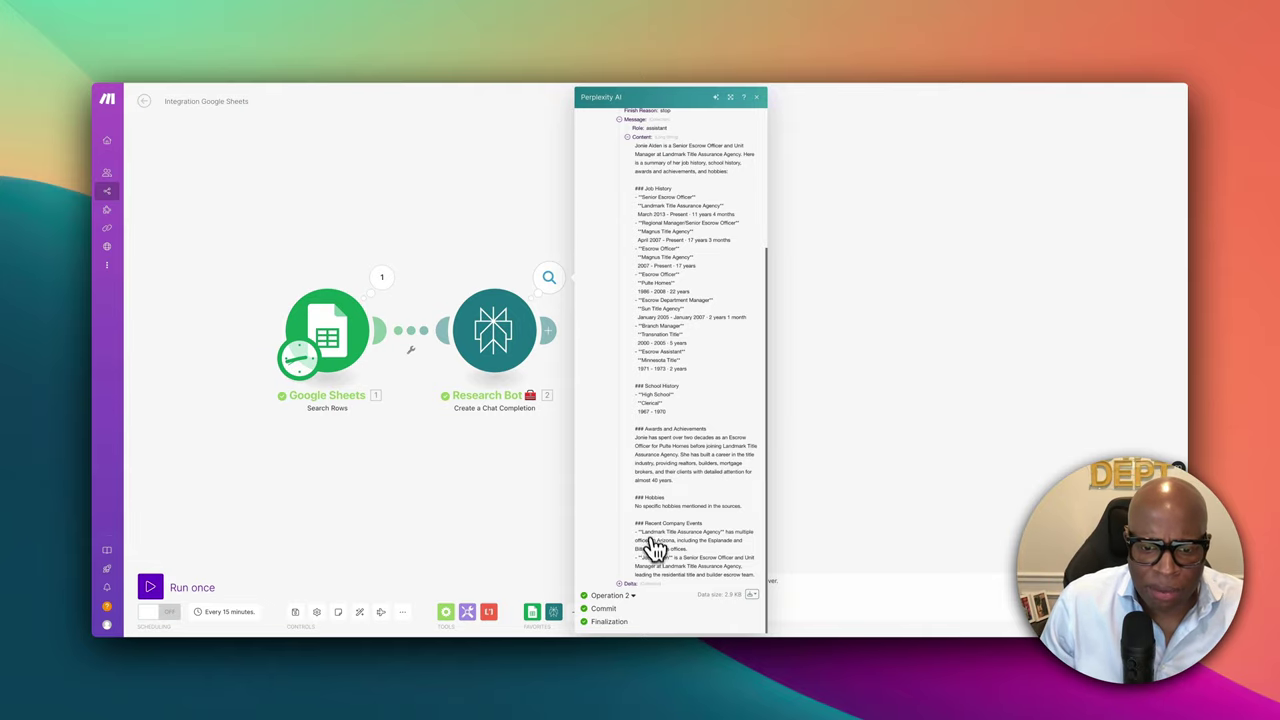
scroll(665, 470, up, 5)
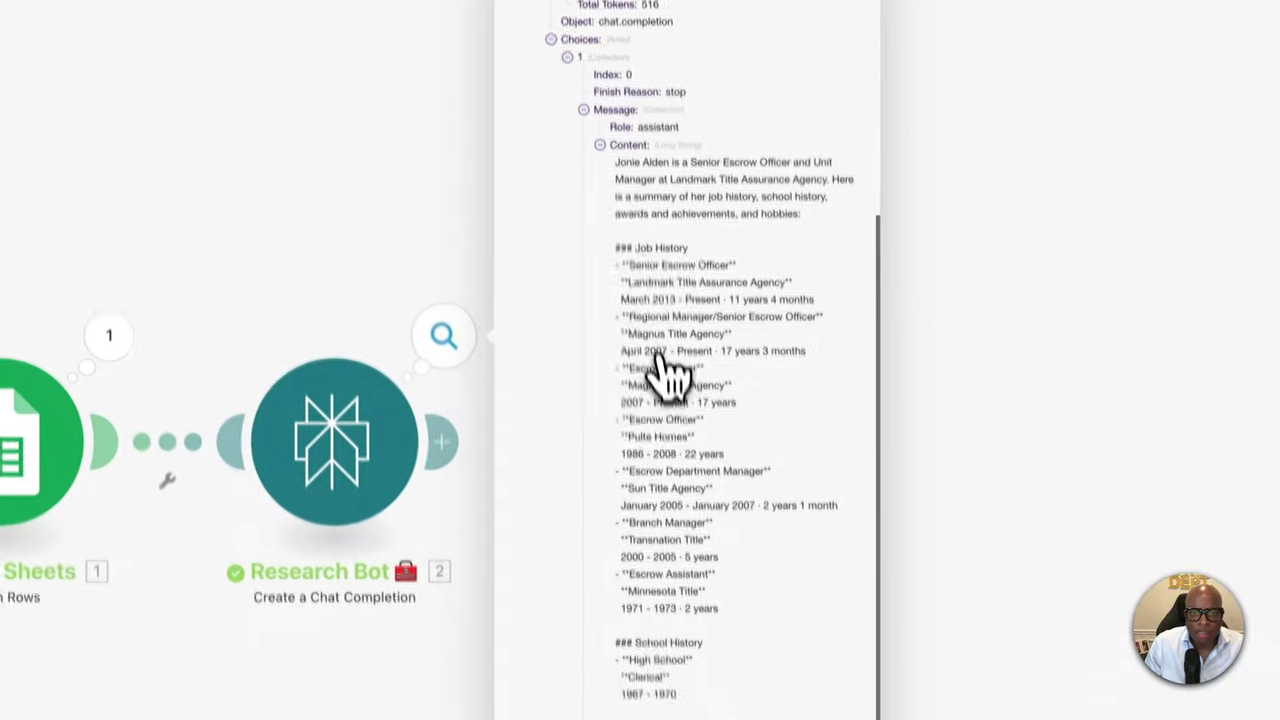
scroll(665, 375, up, 10)
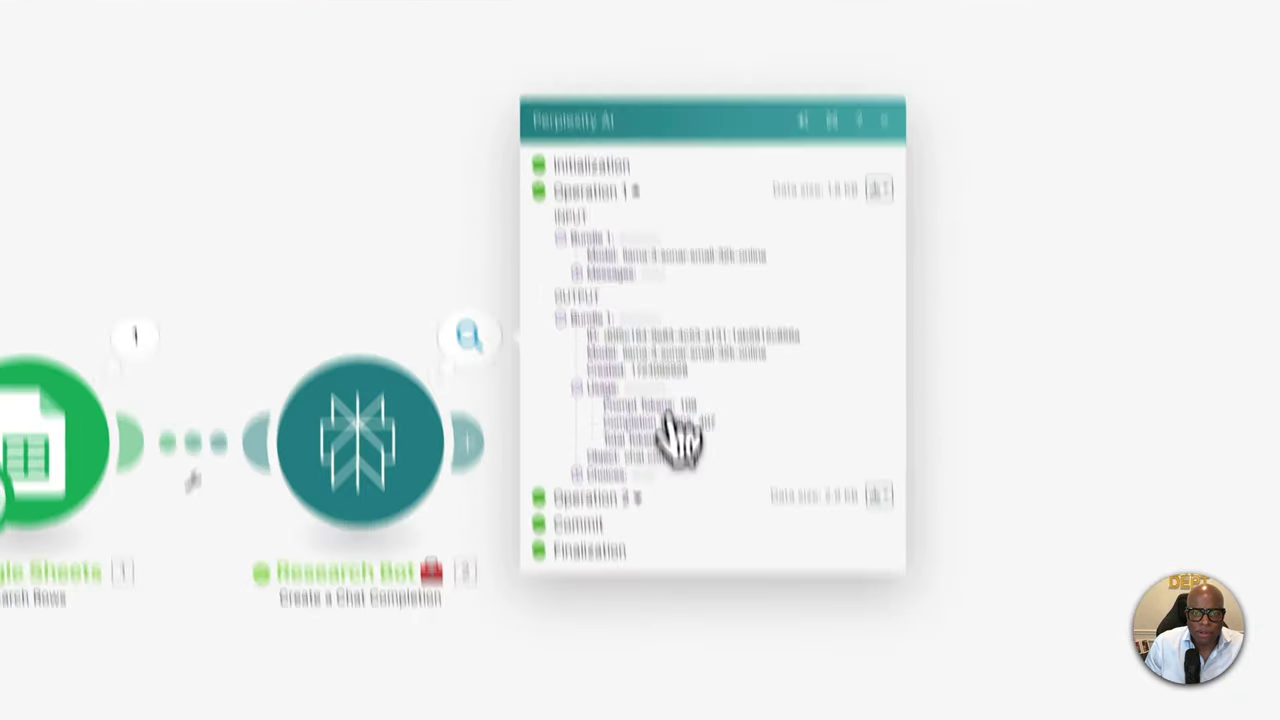
Examine the second operation's token usage and full research summary, including the job and school history, and close the results.
click(556, 500)
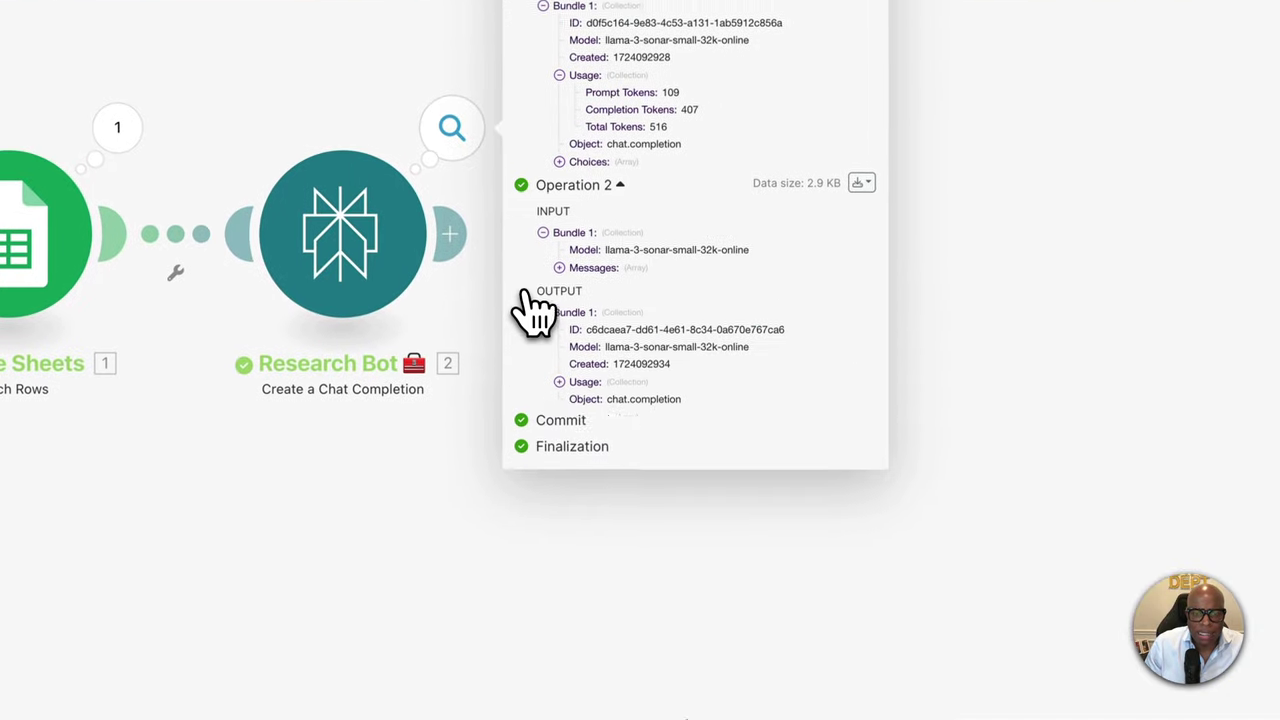
click(559, 369)
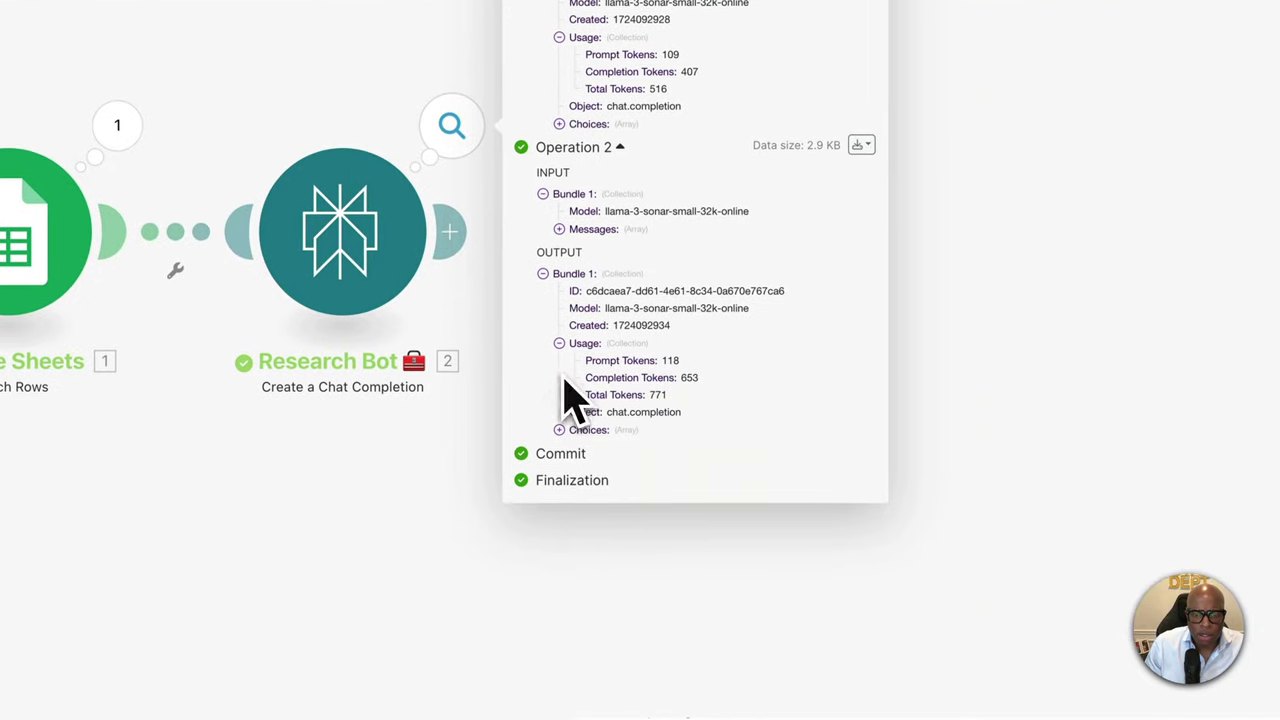
click(575, 429)
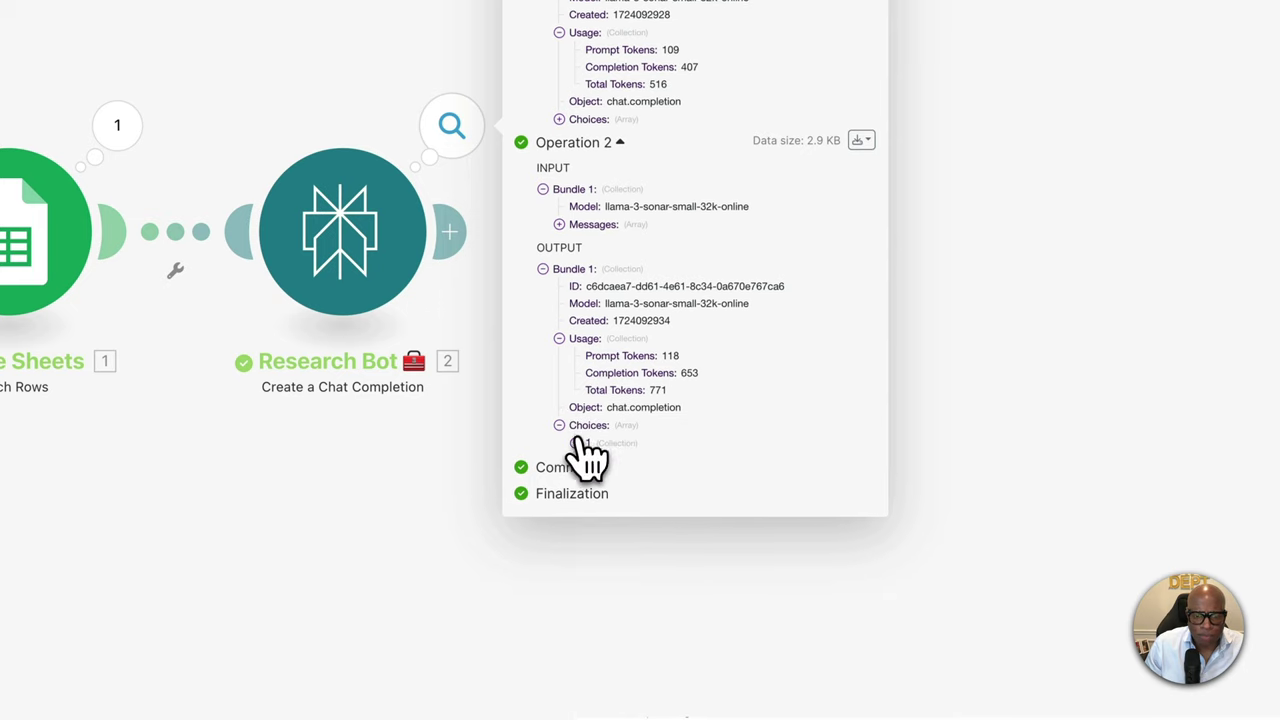
click(576, 443)
click(593, 497)
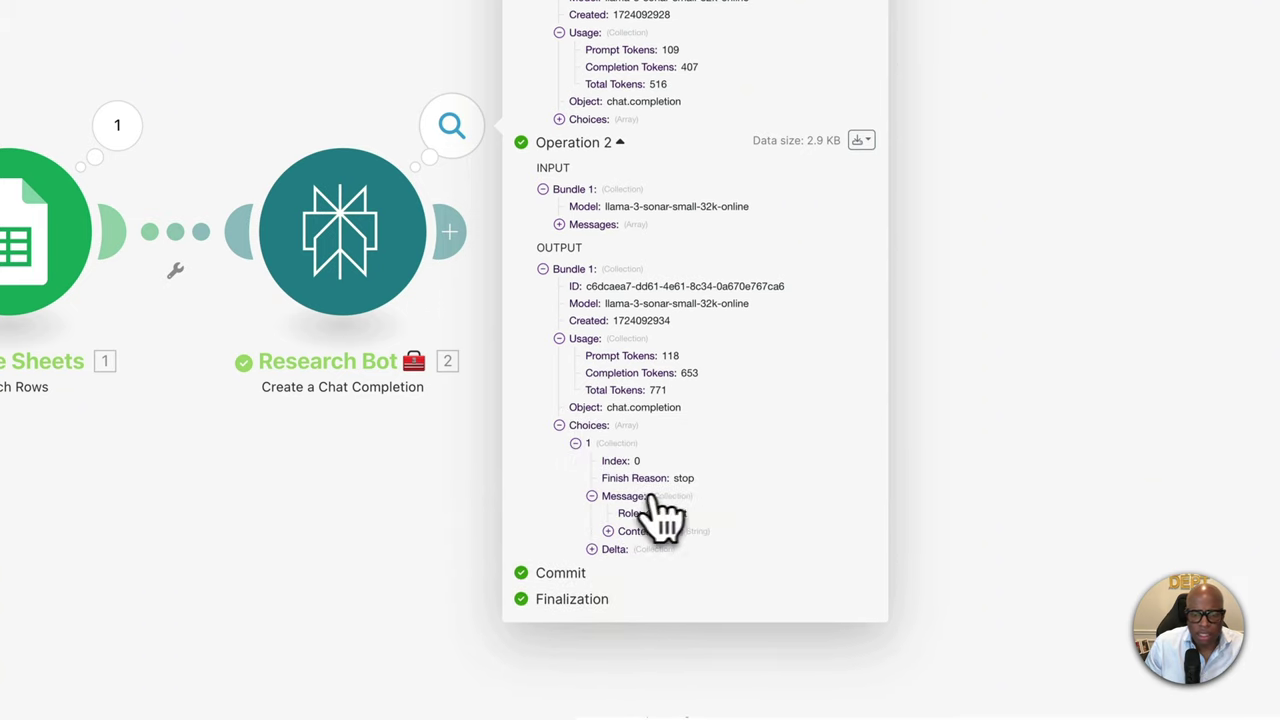
click(605, 531)
scroll(745, 515, down, 10)
scroll(745, 515, down, 1)
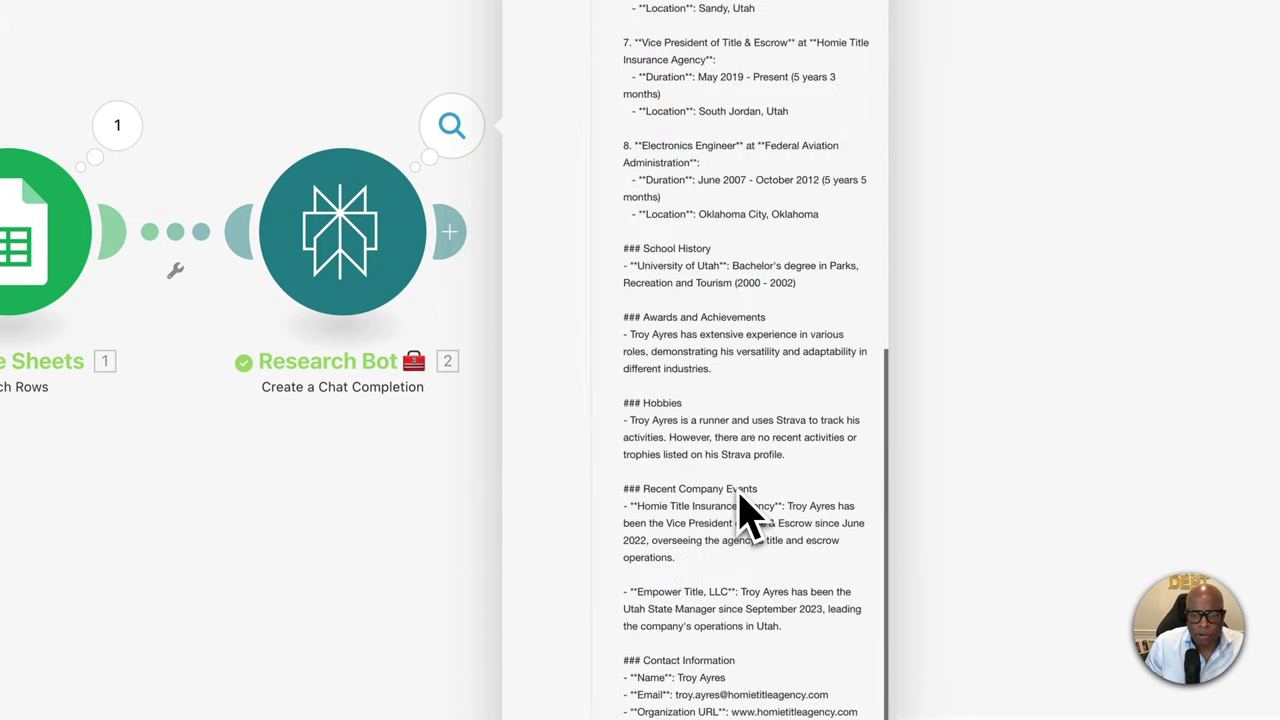
triple_click(508, 426)
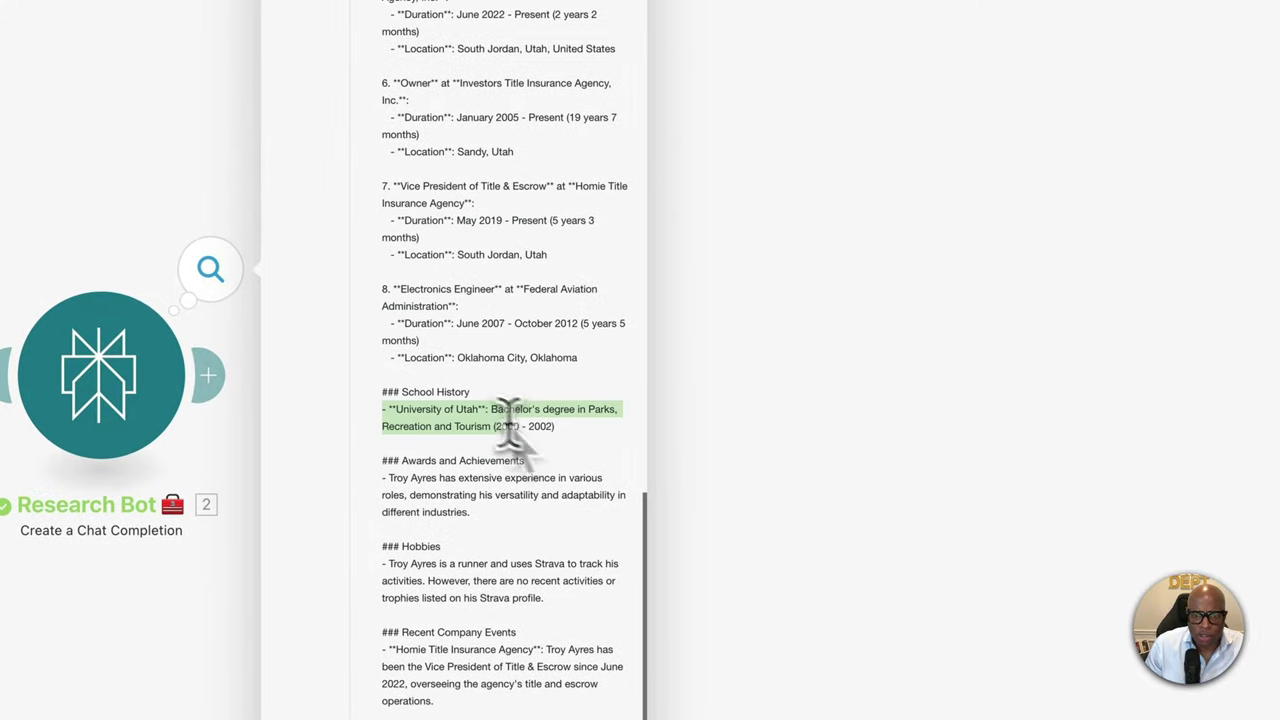
scroll(545, 455, up, 10)
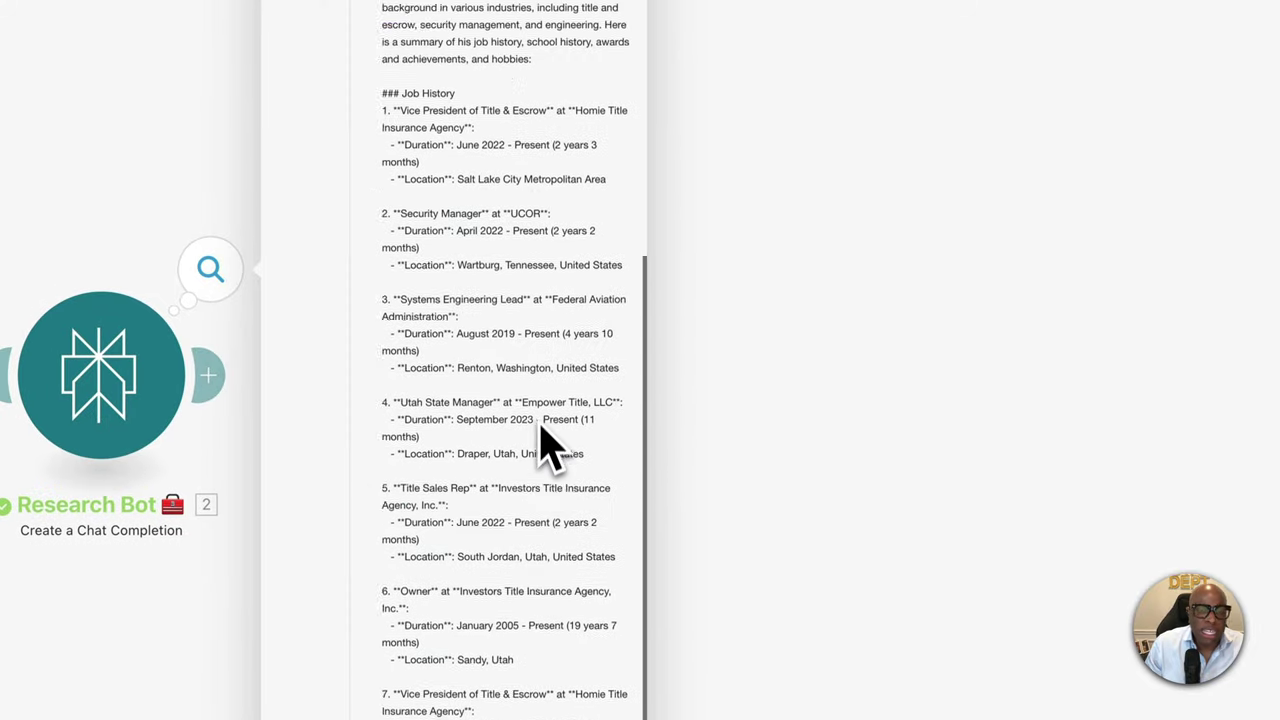
scroll(540, 398, down, 3)
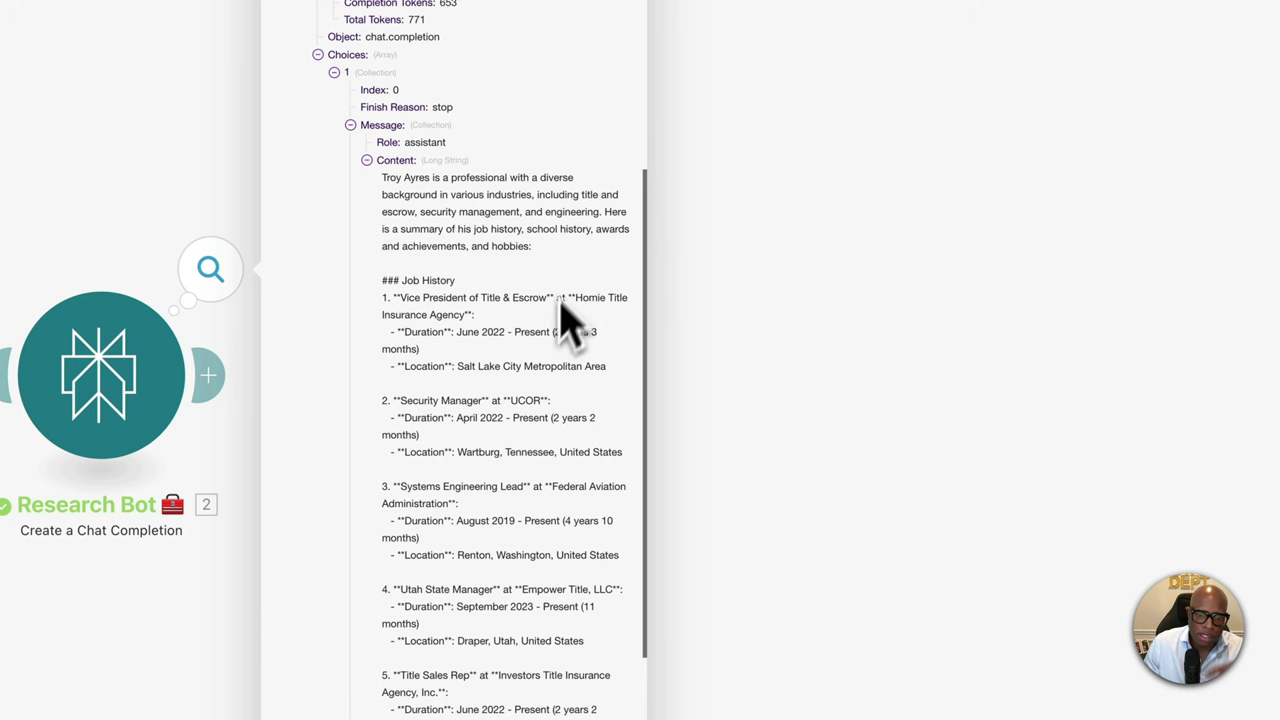
scroll(562, 330, down, 10)
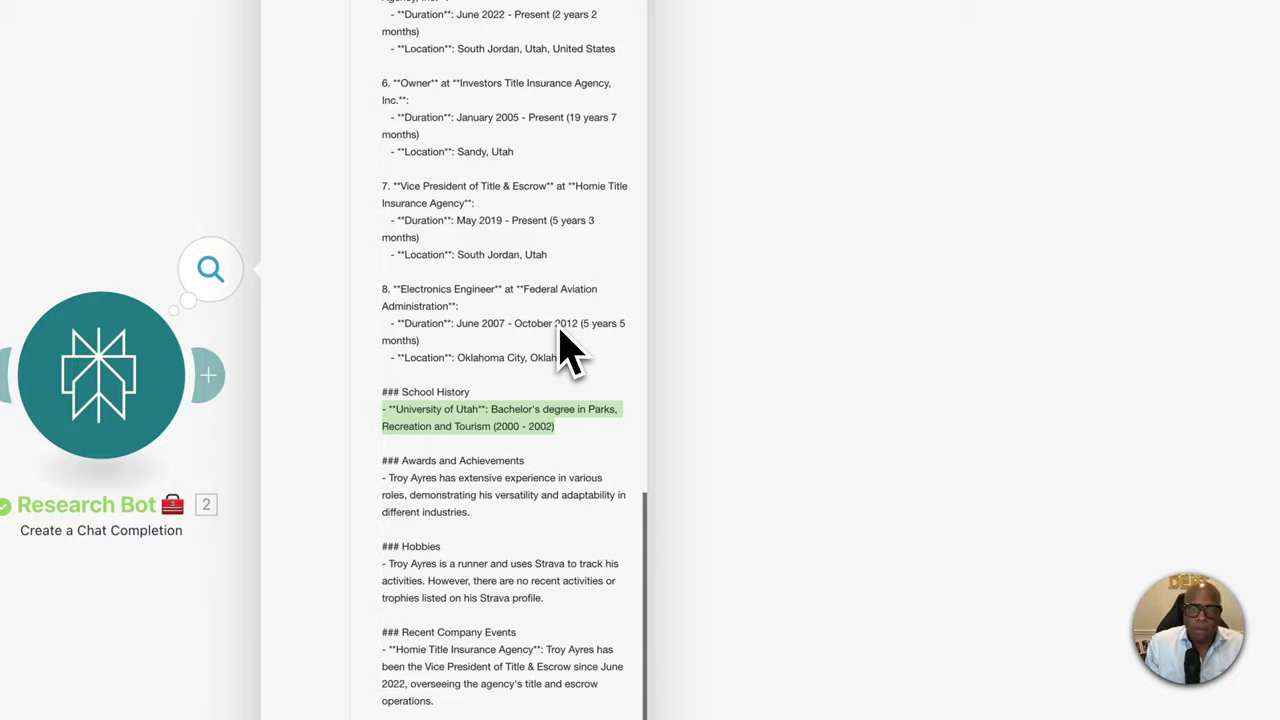
click(436, 124)
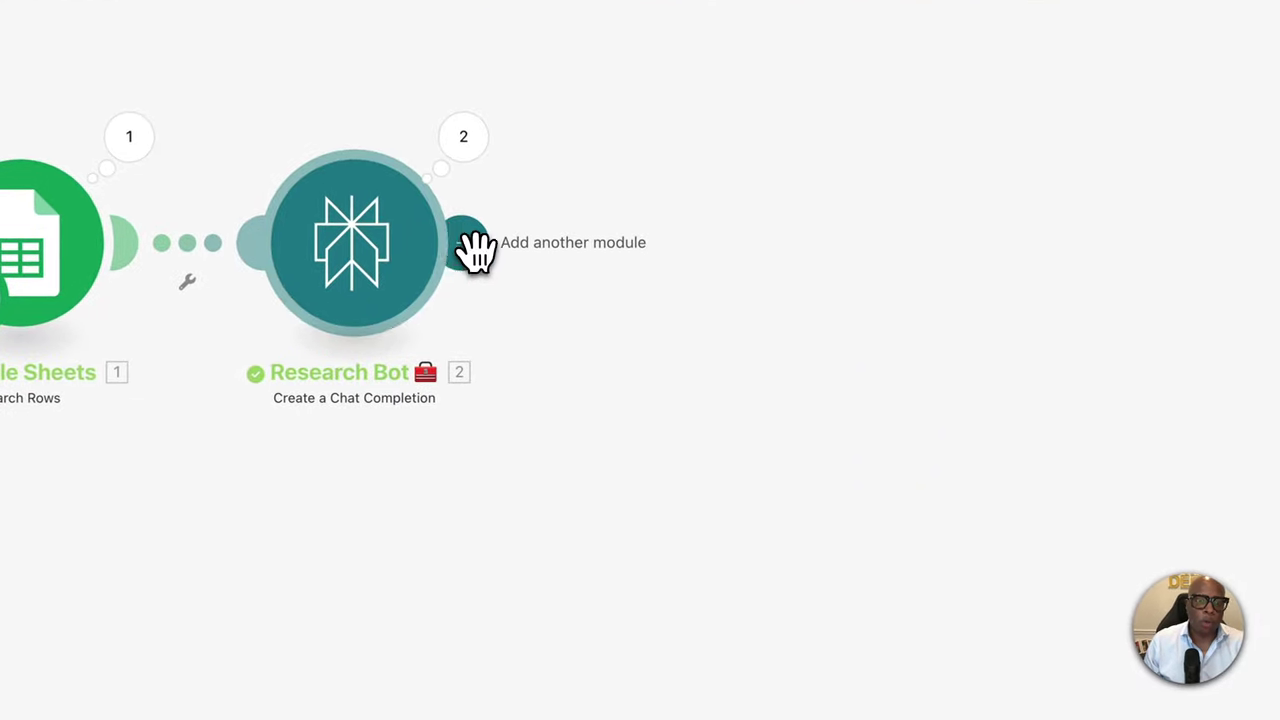
Add a Microsoft 365 Calendar module with the Make an API Call action after the Research Bot module, and close its settings.
click(466, 244)
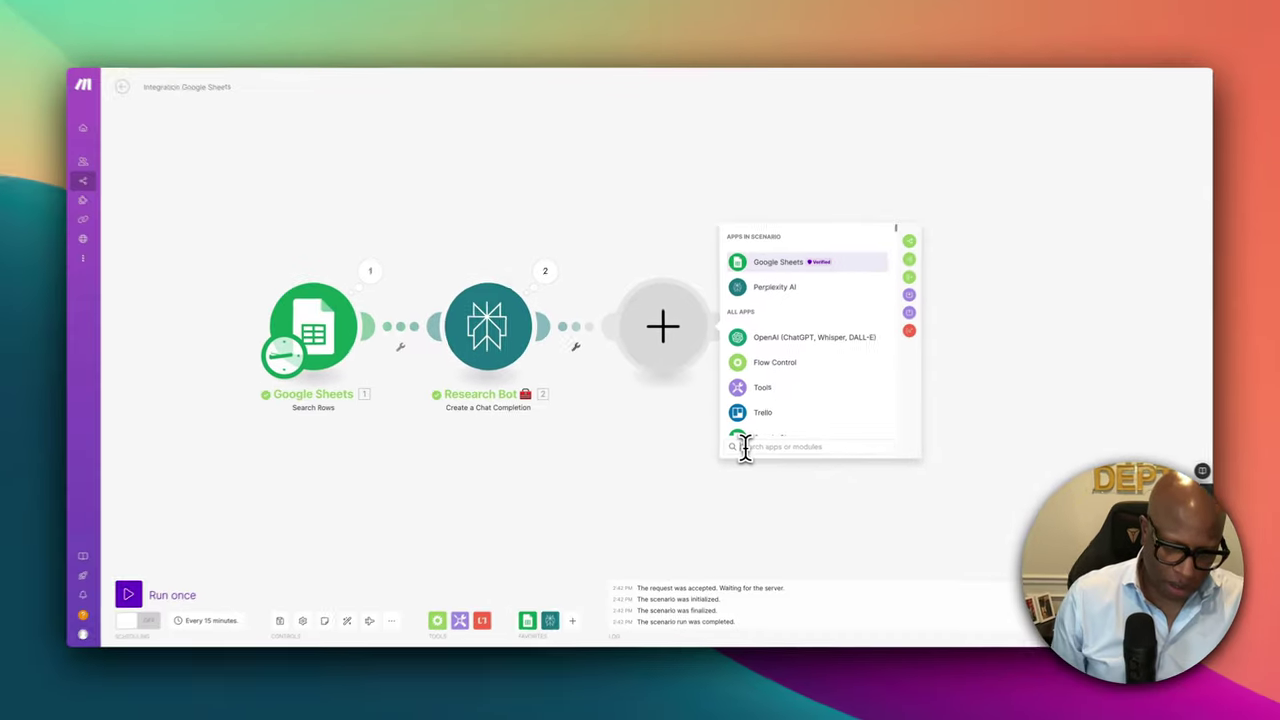
text(calenda)
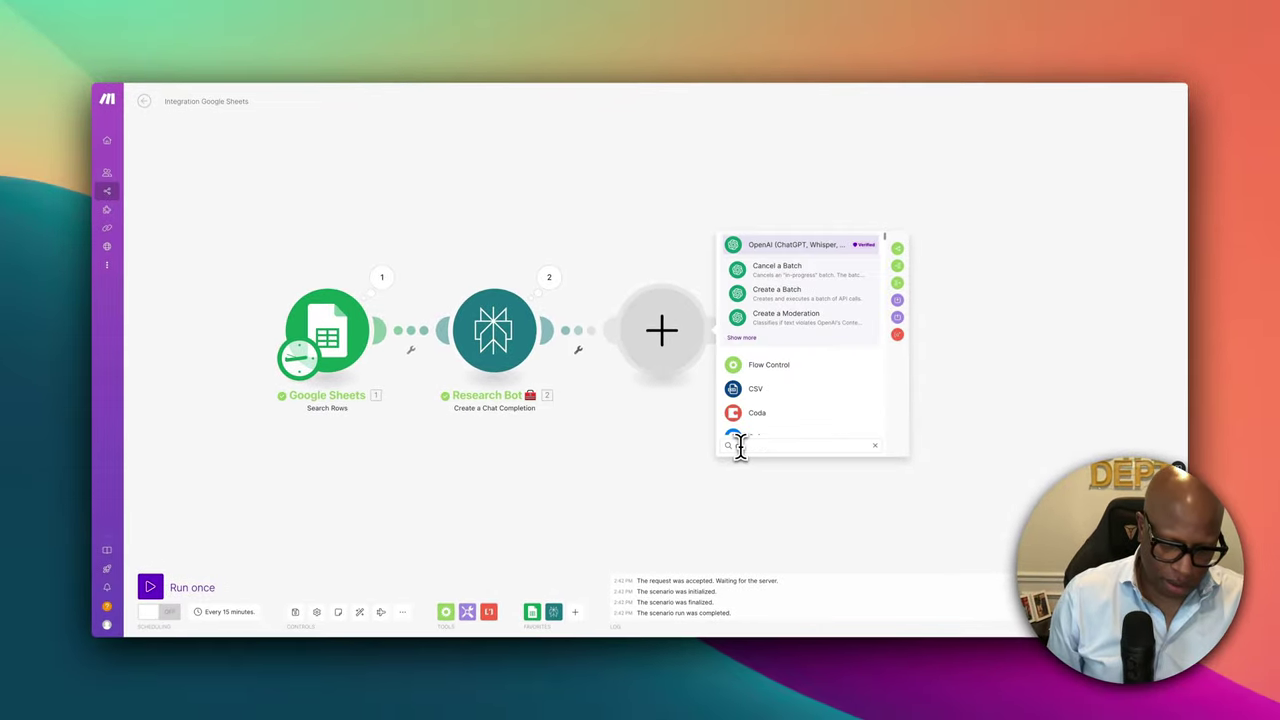
text(r)
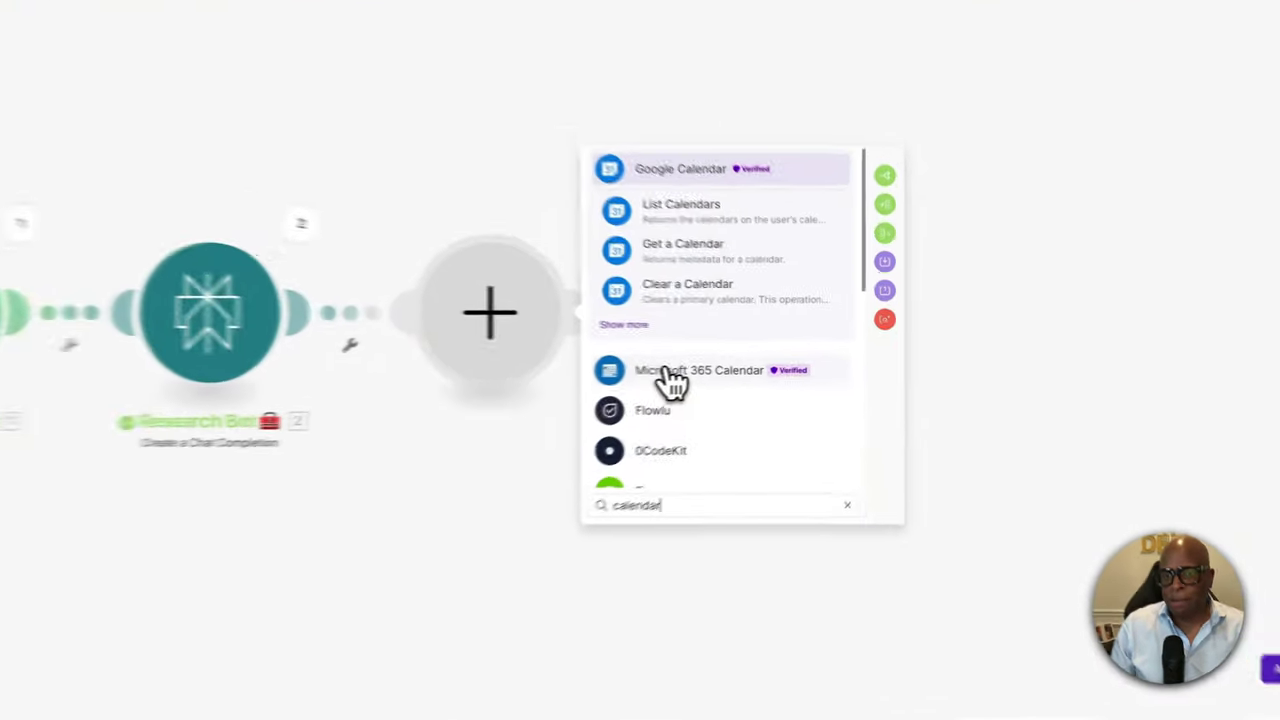
click(768, 365)
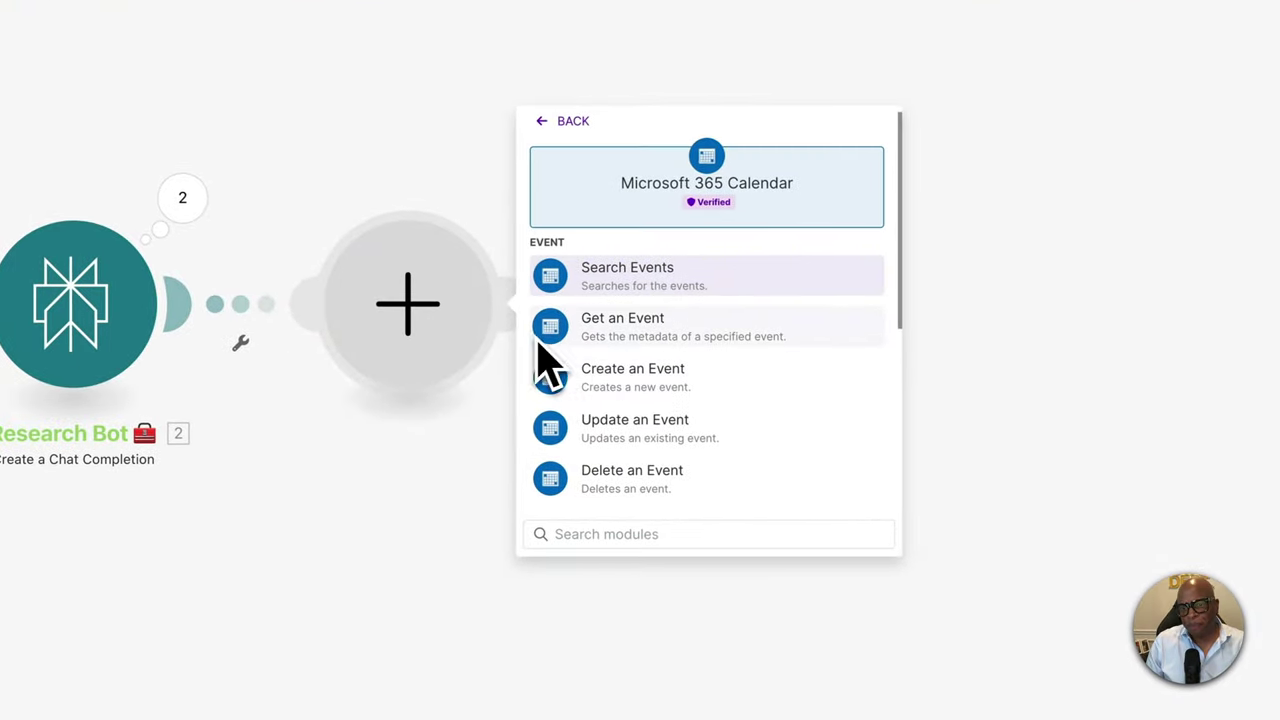
scroll(695, 392, down, 3)
scroll(697, 405, down, 2)
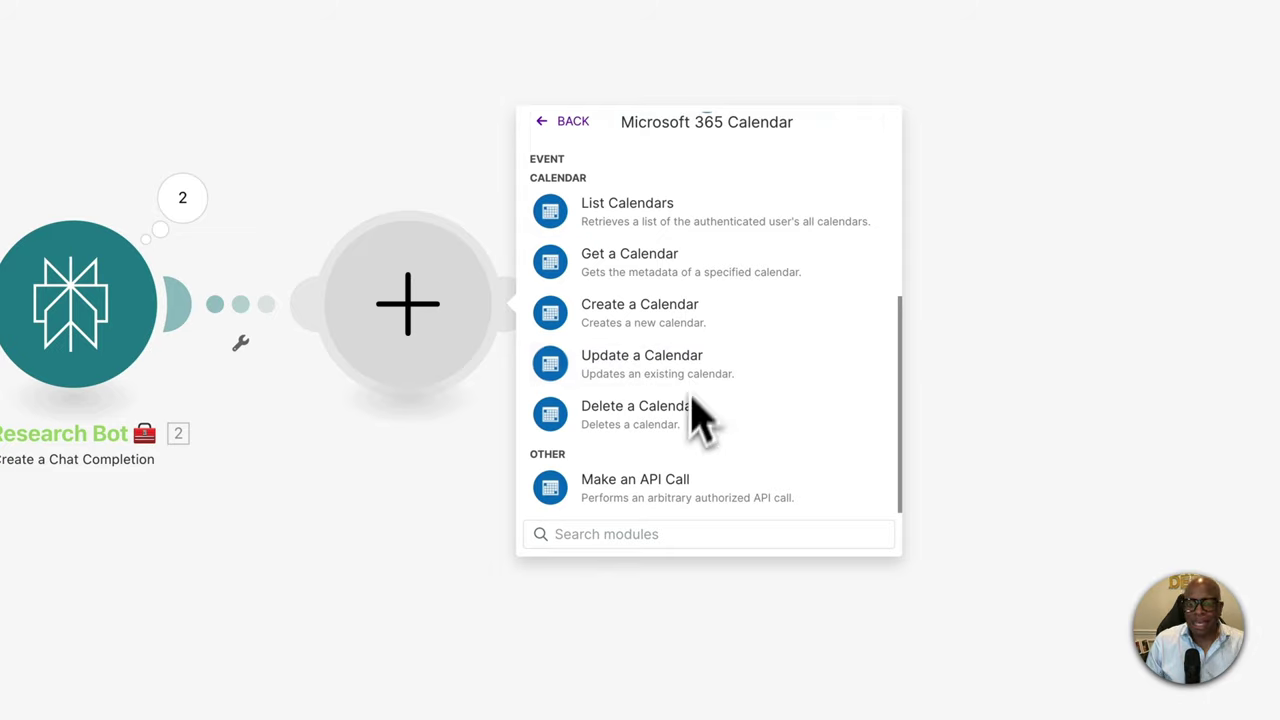
click(652, 490)
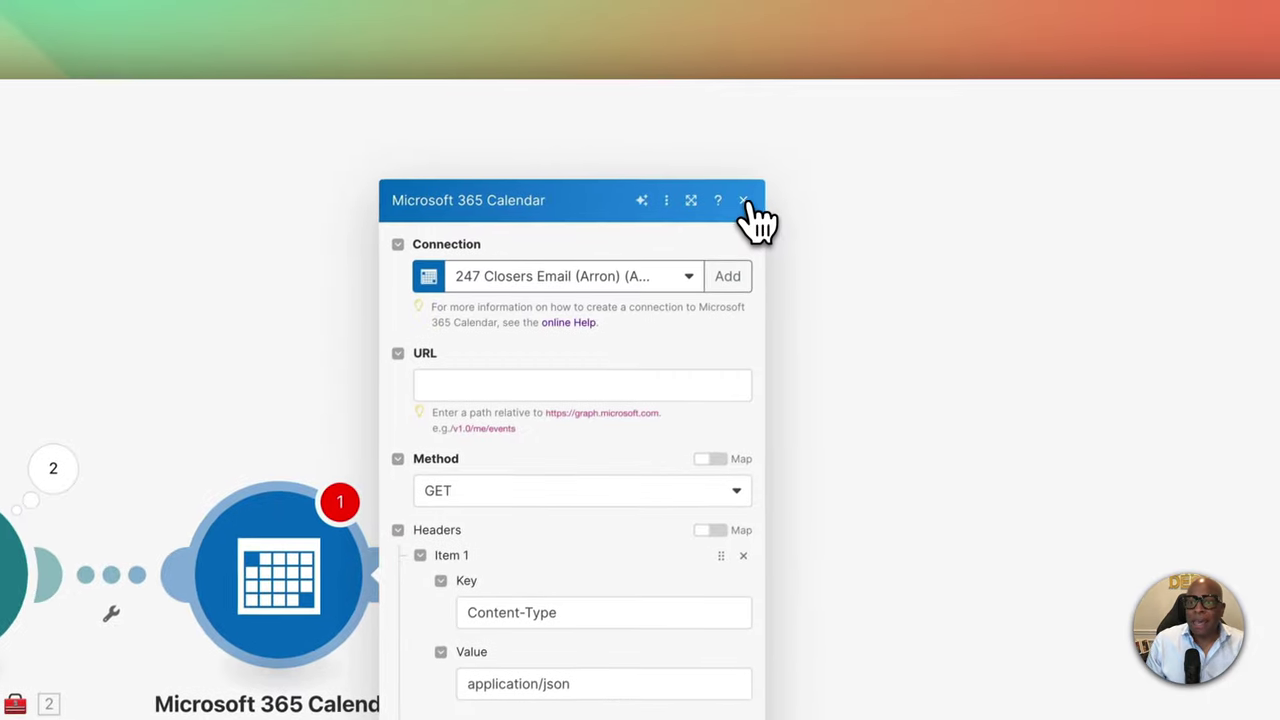
click(751, 202)
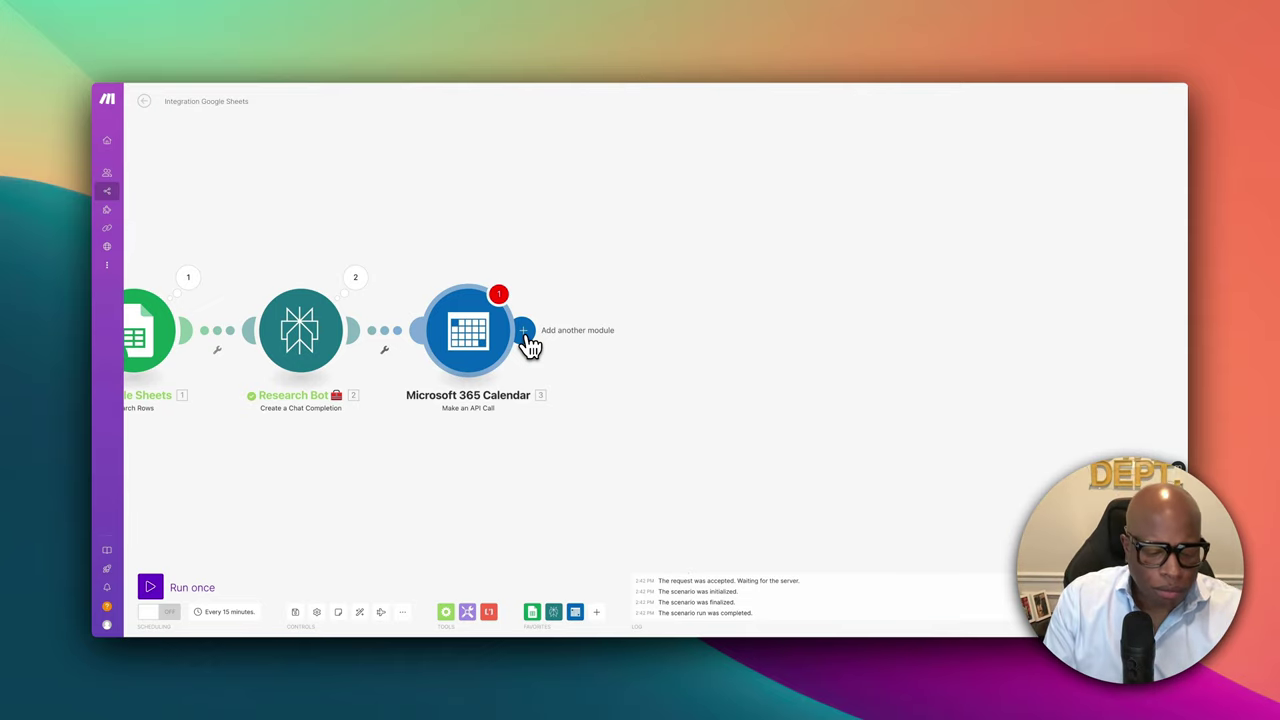
Browse the Google Calendar actions and the full app list for a further module, and close the list without adding one.
right_click(562, 340)
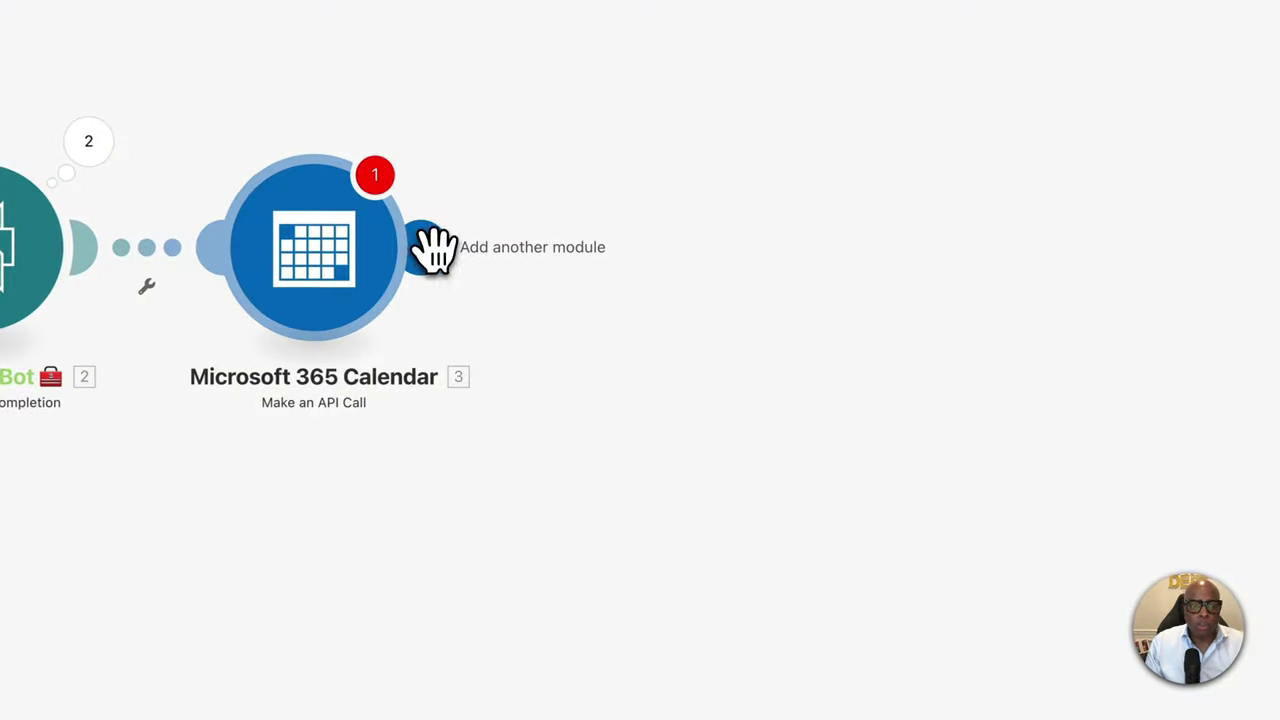
click(524, 331)
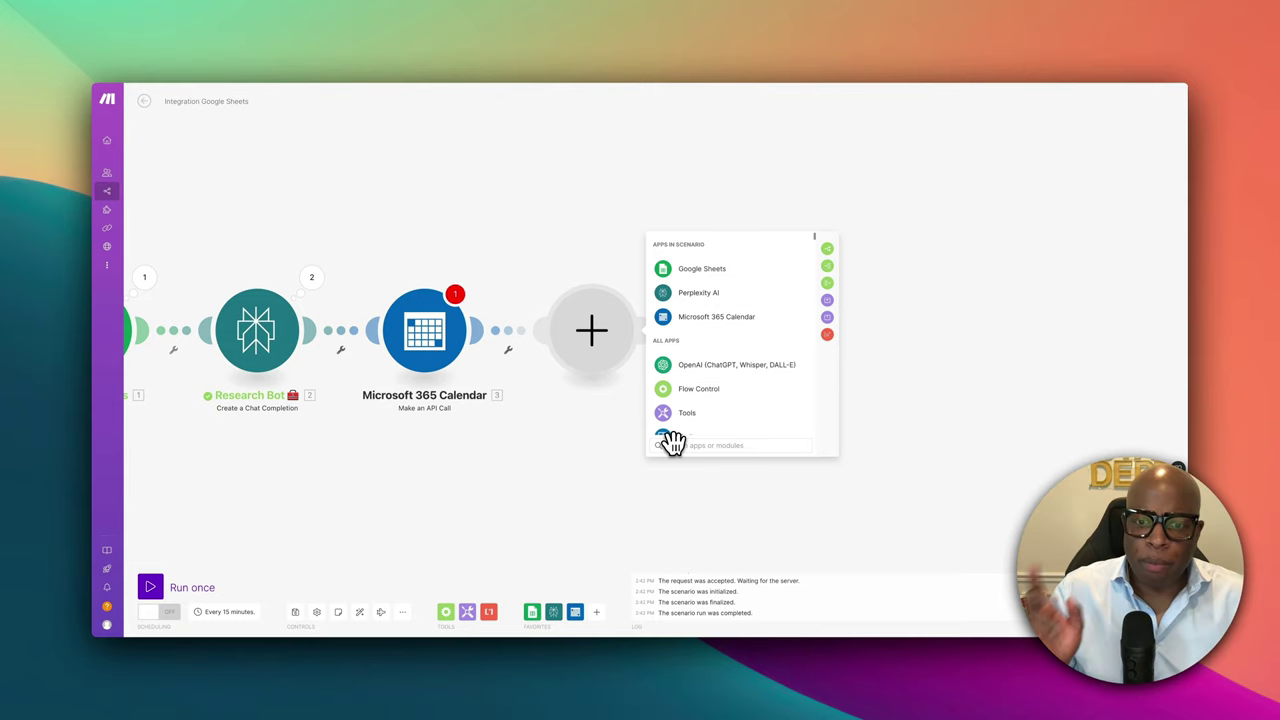
text(google)
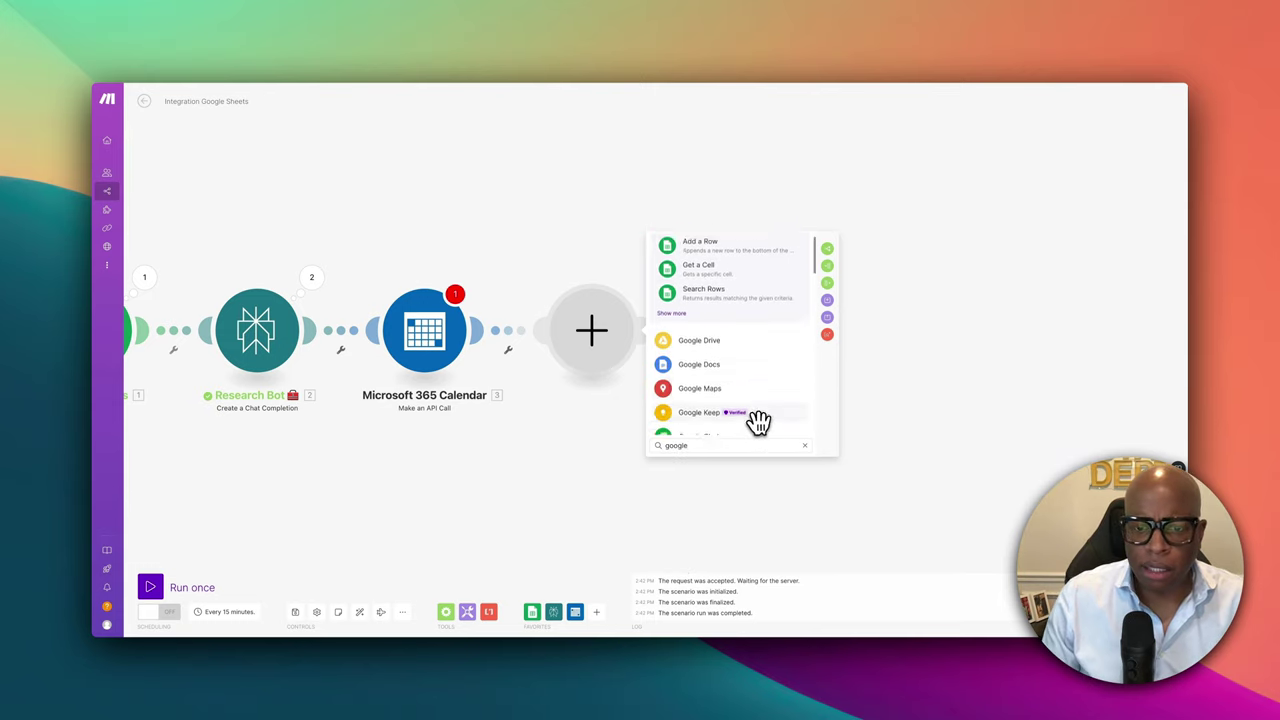
scroll(757, 420, down, 5)
scroll(745, 408, down, 2)
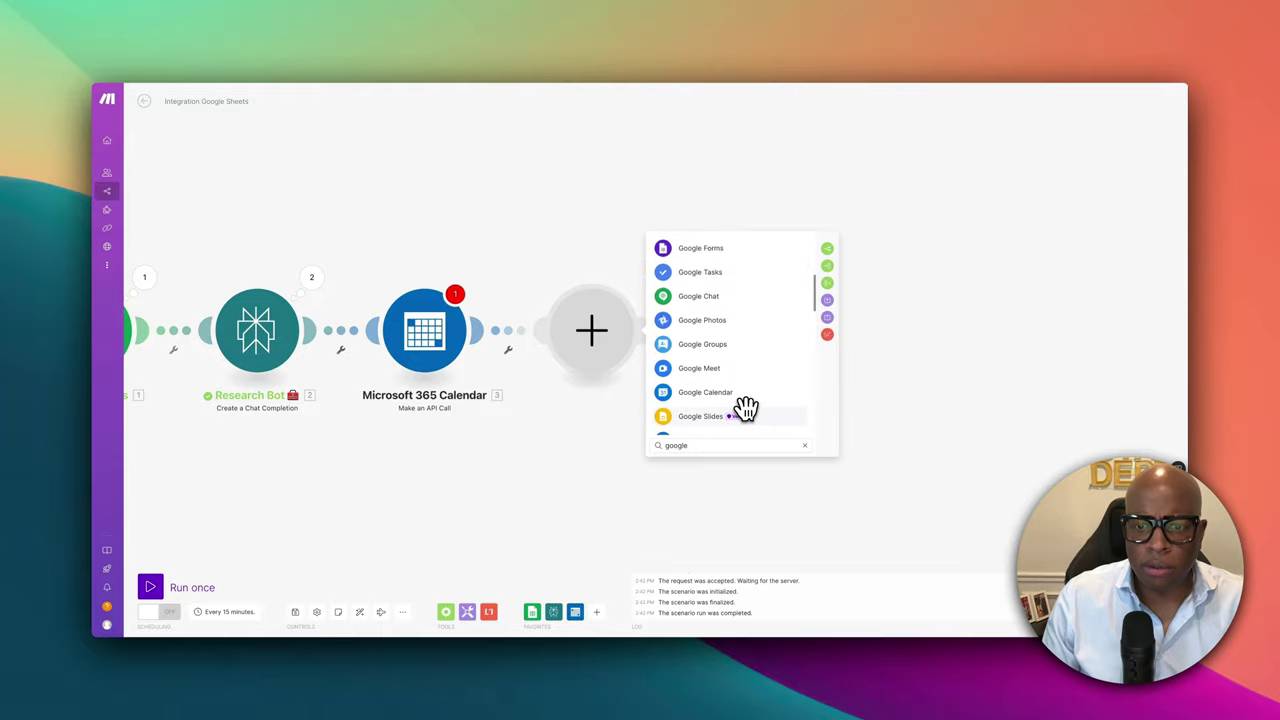
click(743, 385)
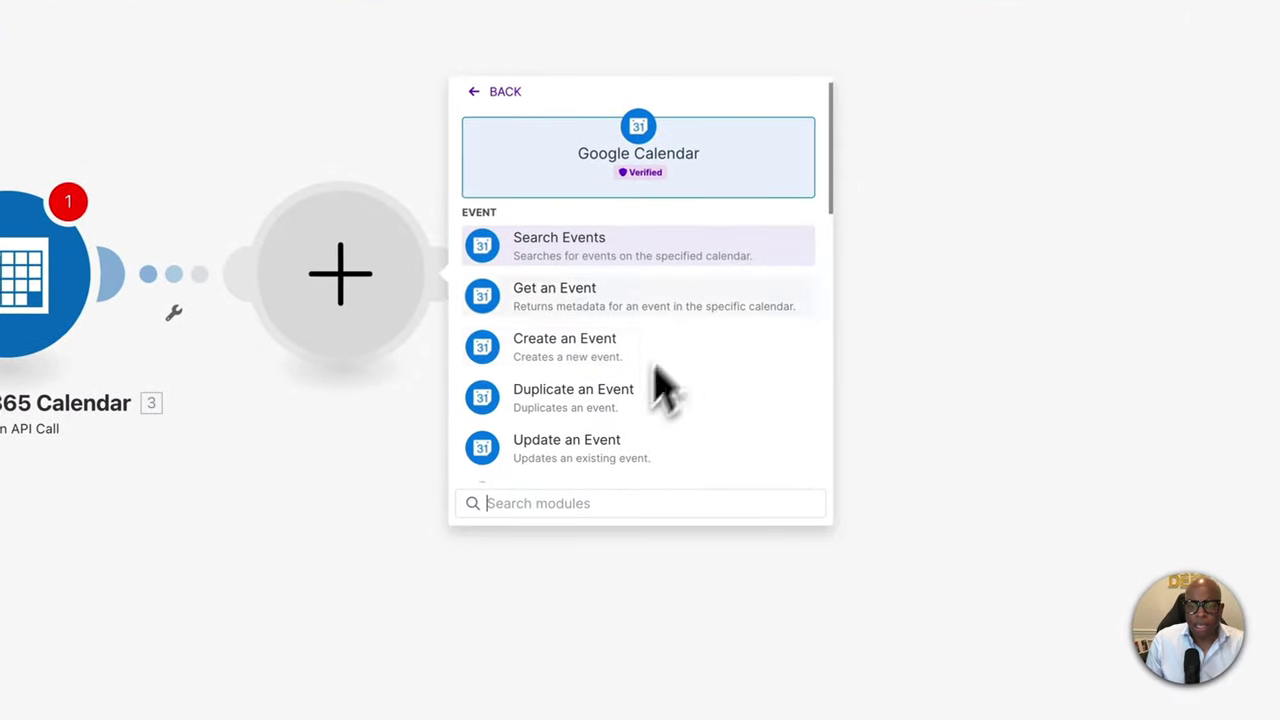
scroll(640, 400, down, 10)
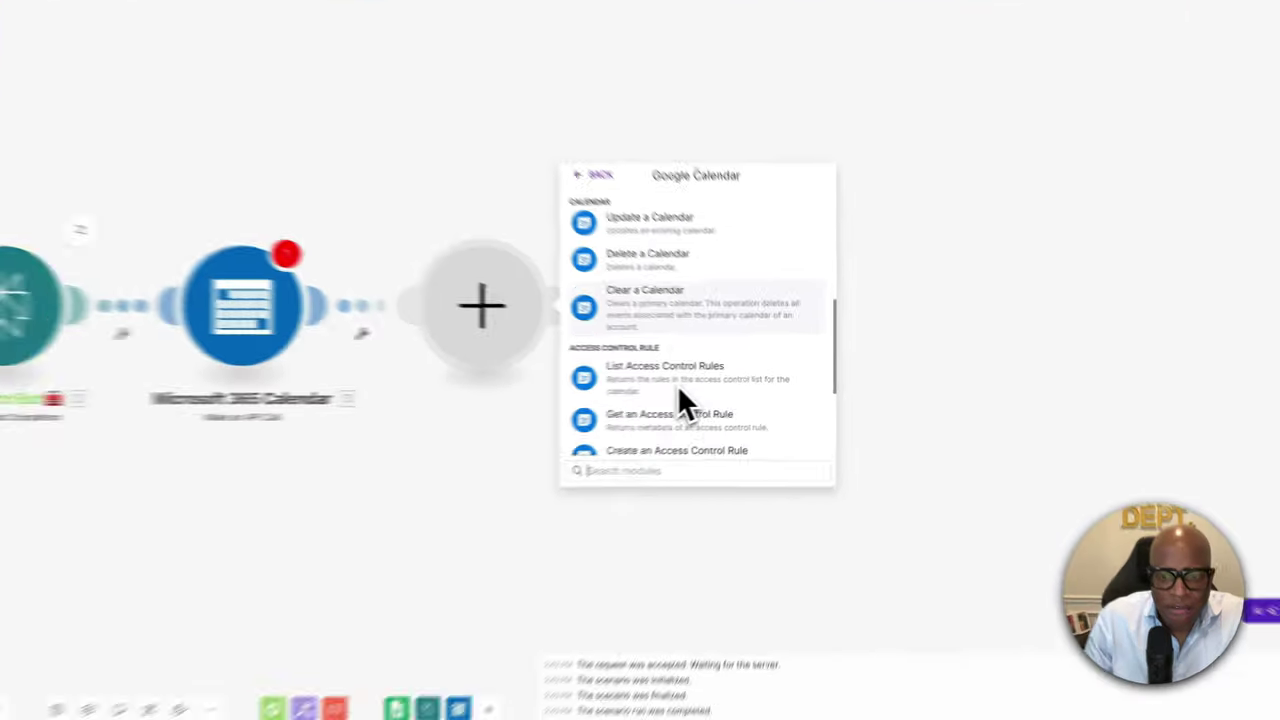
scroll(680, 395, down, 4)
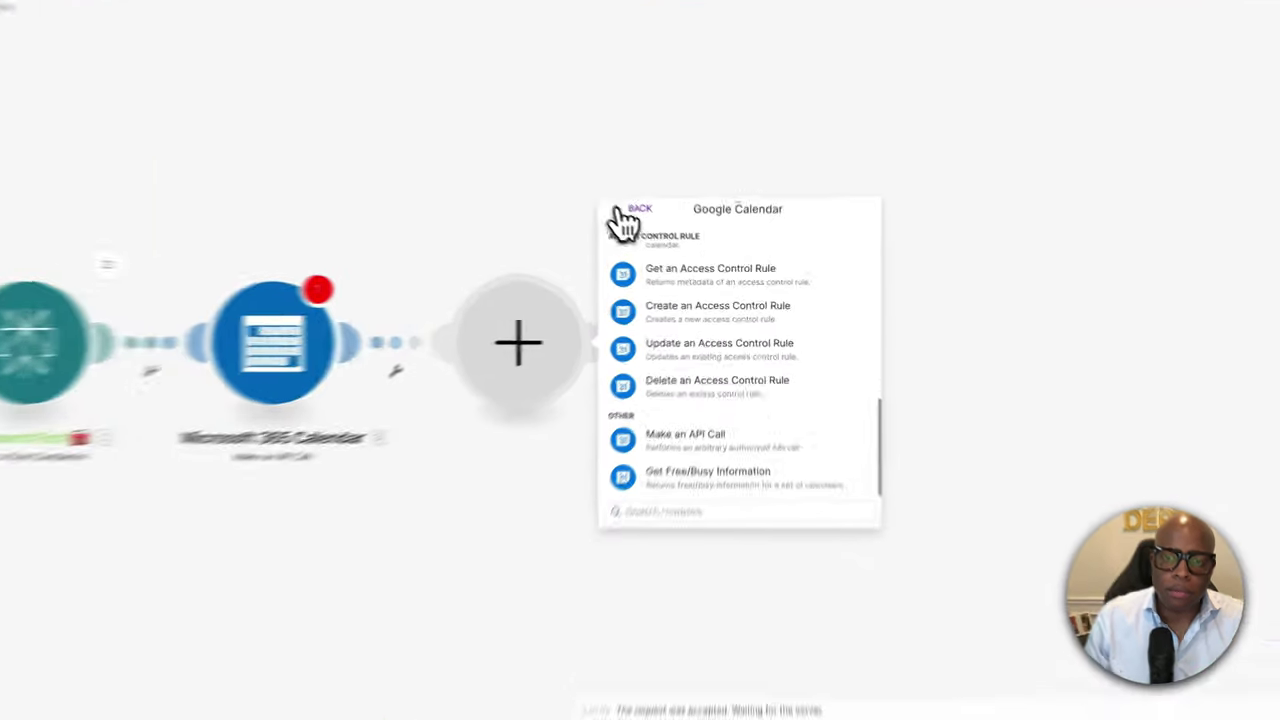
click(668, 242)
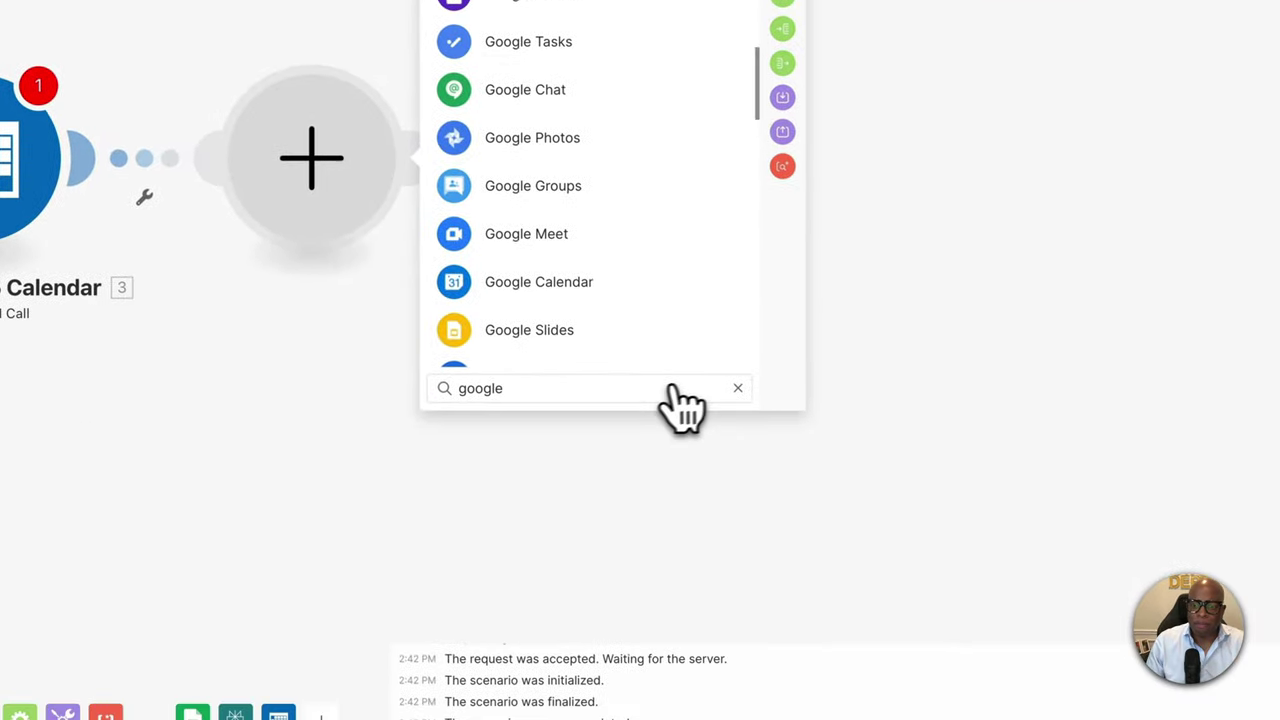
click(755, 416)
scroll(629, 320, down, 10)
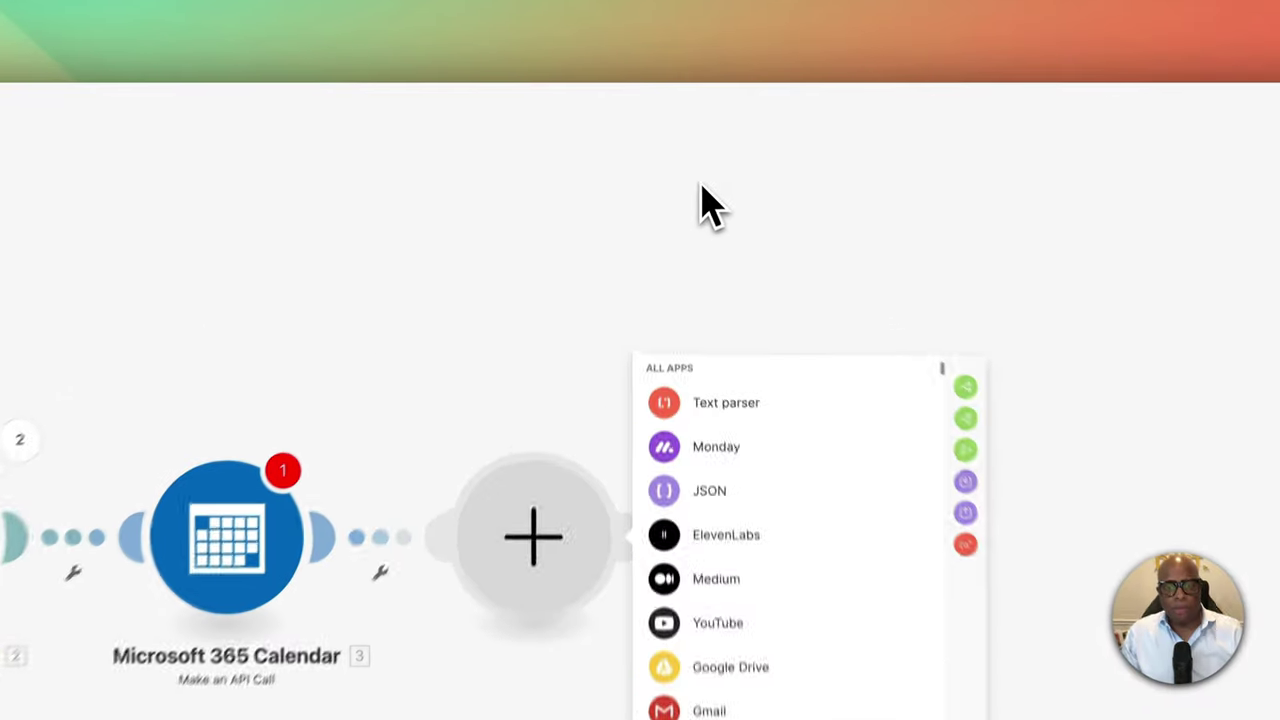
click(630, 240)
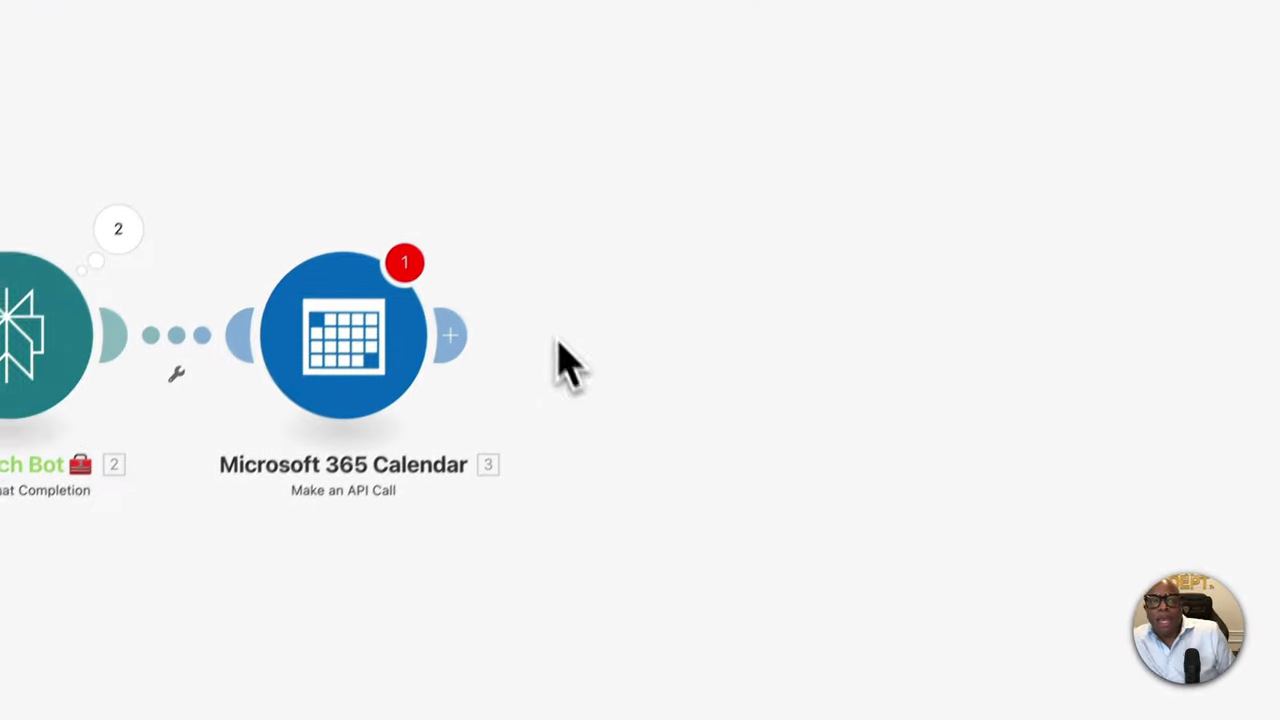
Set the Microsoft 365 Calendar API call's URL to v1.0/me/calendar/getSchedule and its method to POST.
click(386, 377)
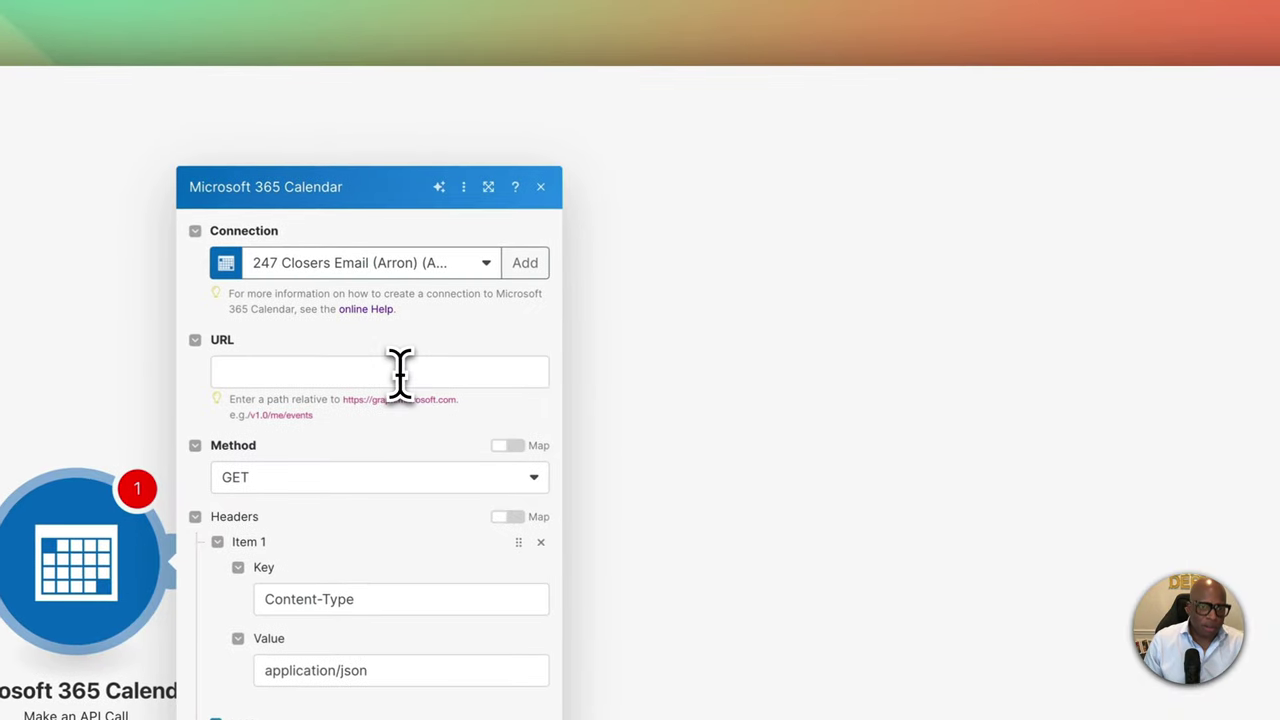
click(399, 373)
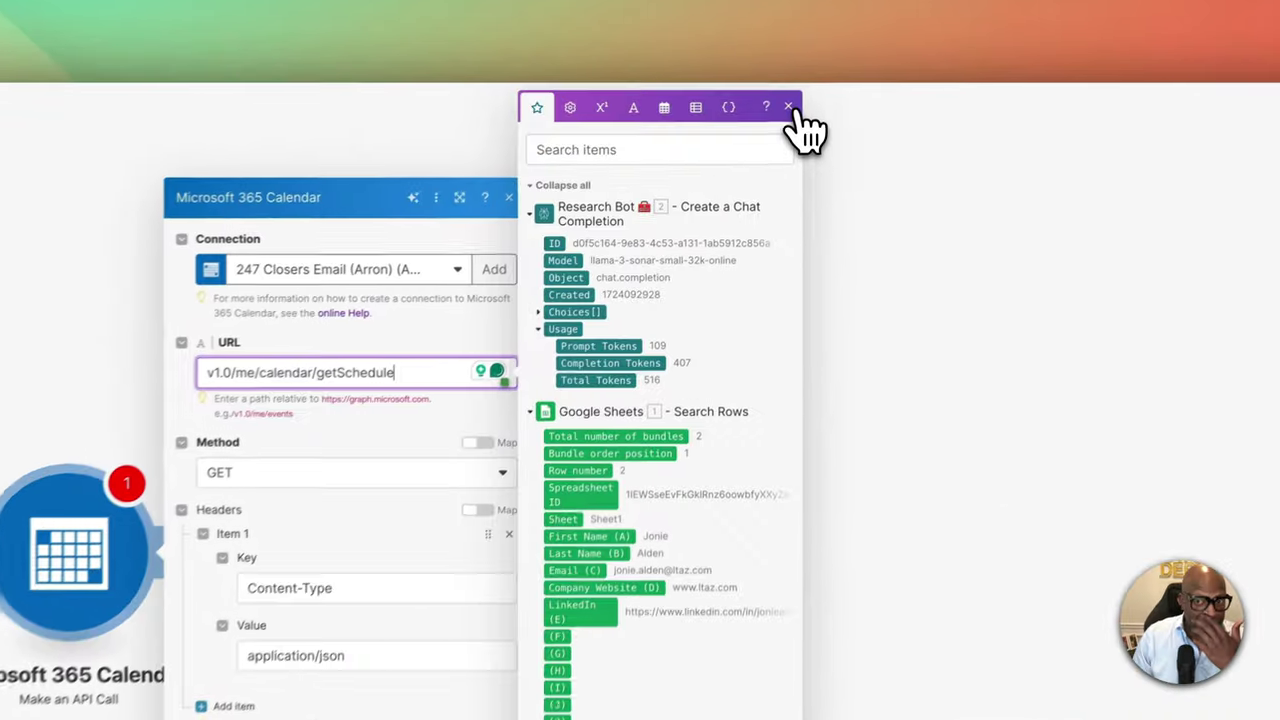
click(799, 103)
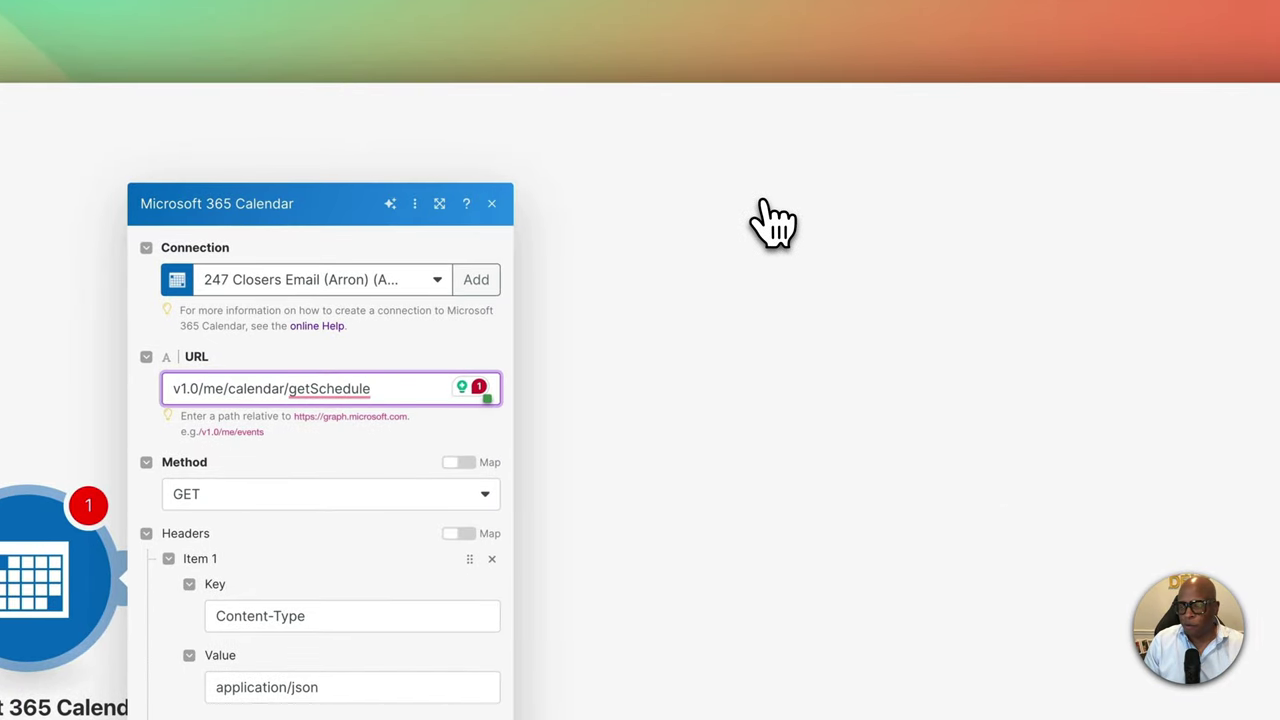
click(605, 392)
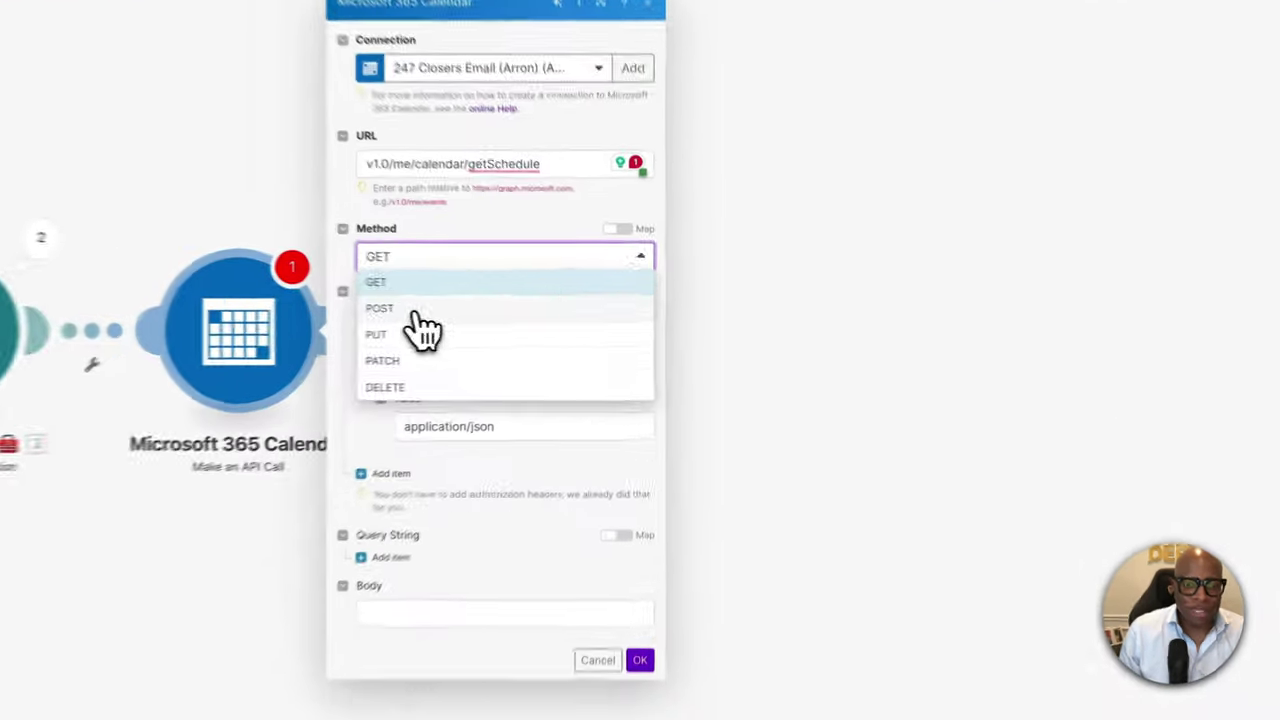
click(414, 312)
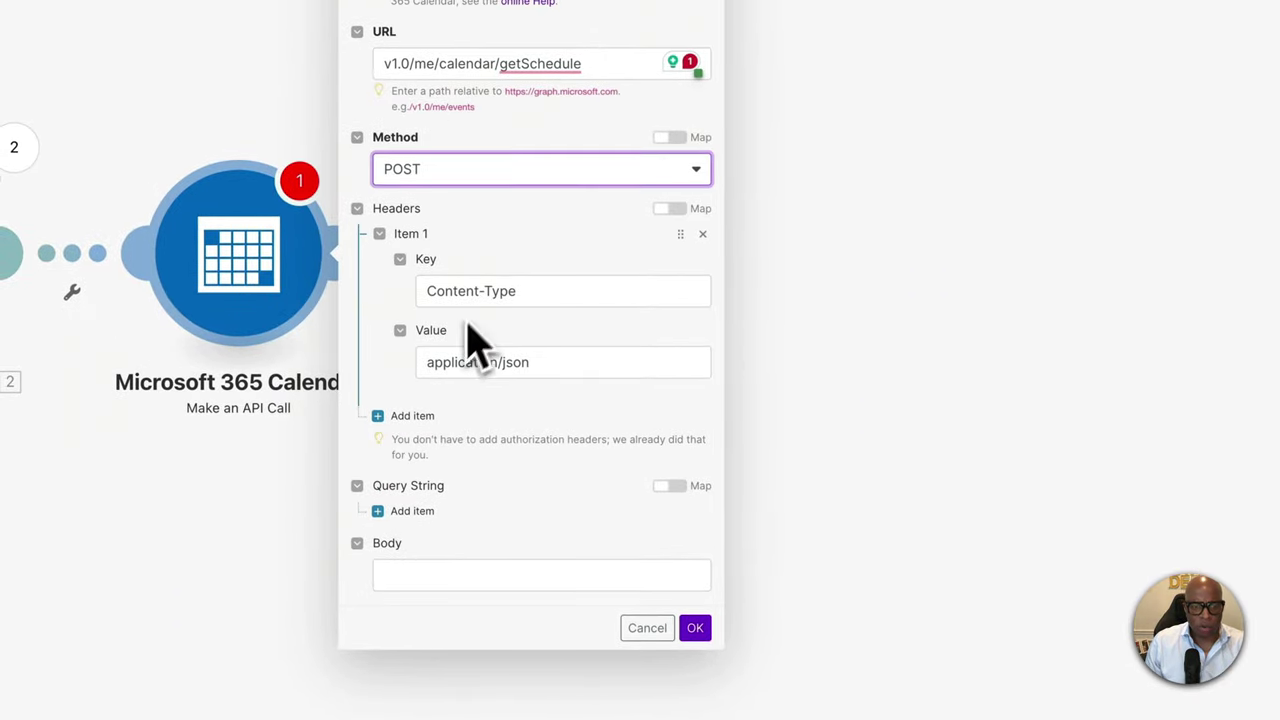
Add a second header with key Prefer and value outlook.timezone="Eastern Standard Time", and collapse the headers.
click(388, 417)
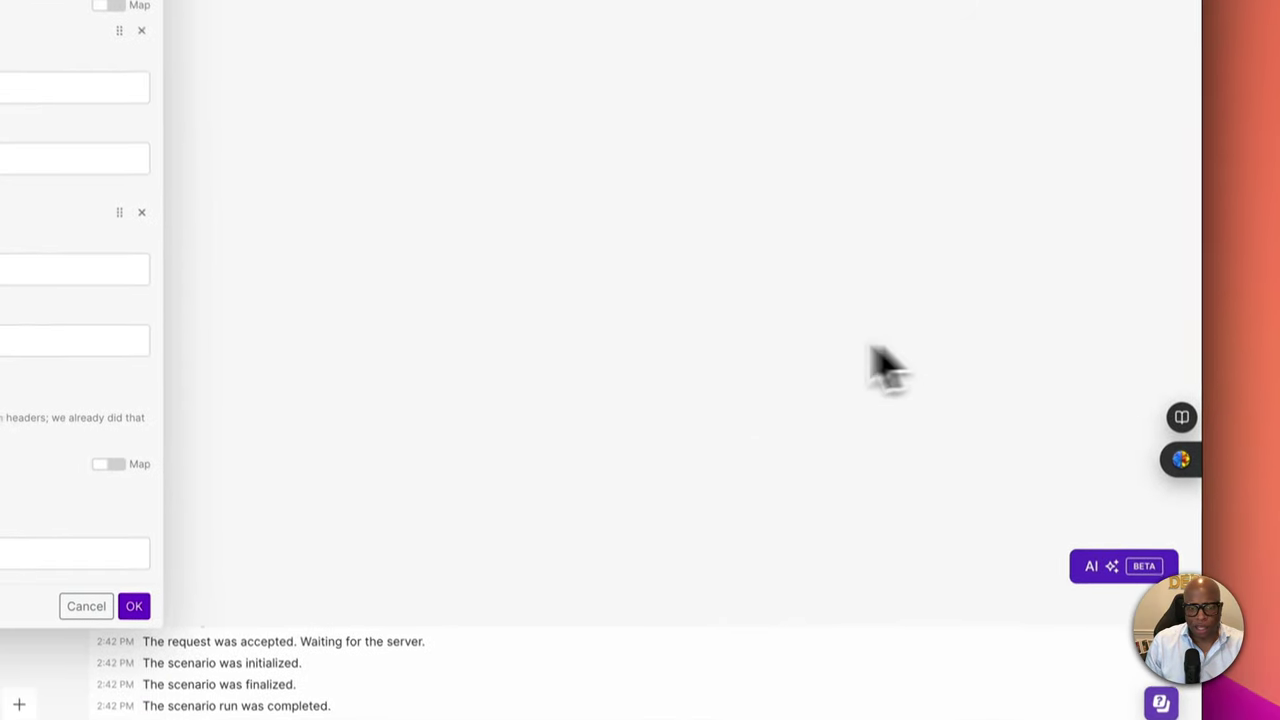
click(83, 323)
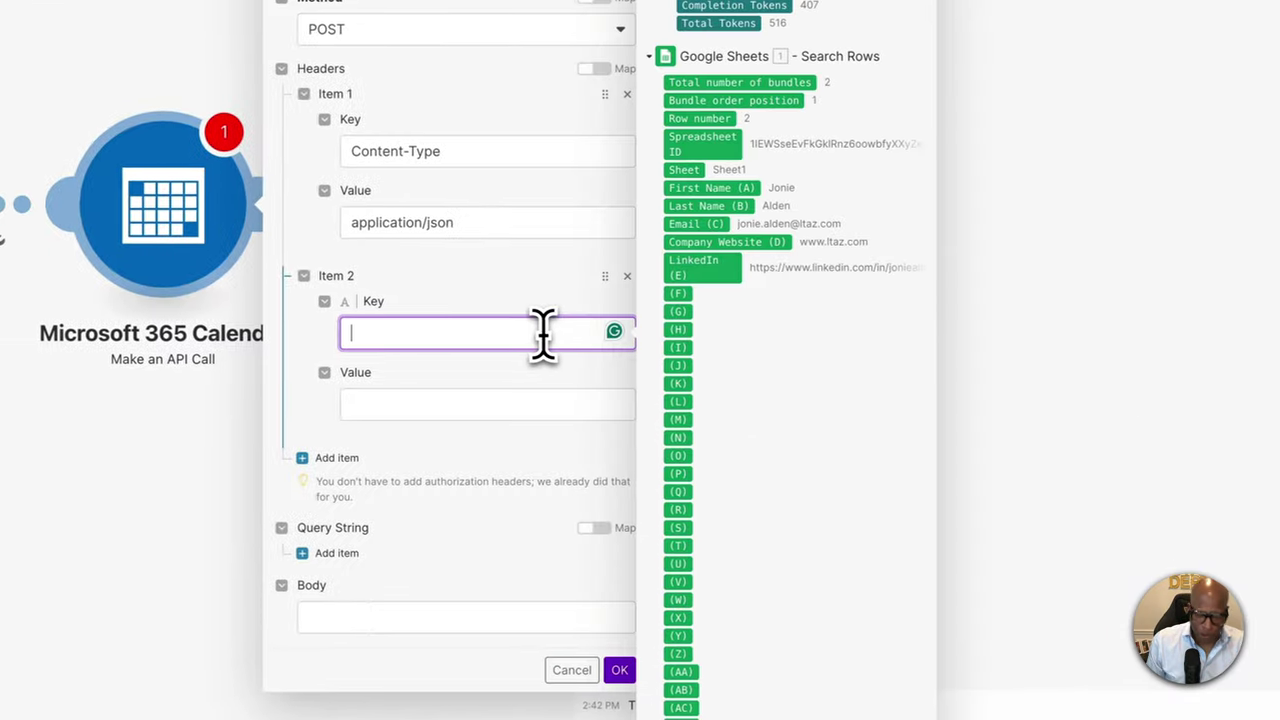
text(PRe)
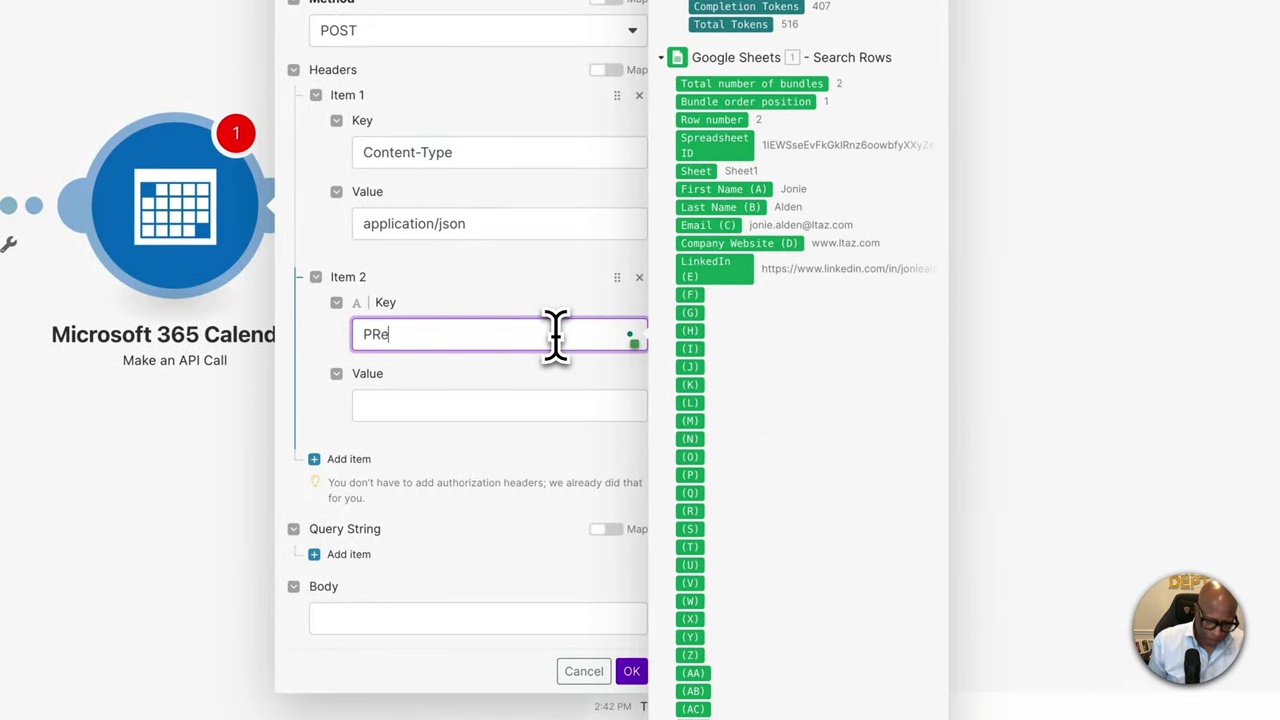
text(fer)
key(BackSpace)
key(BackSpace)
key(BackSpace)
key(BackSpace)
key(BackSpace)
text(refer)
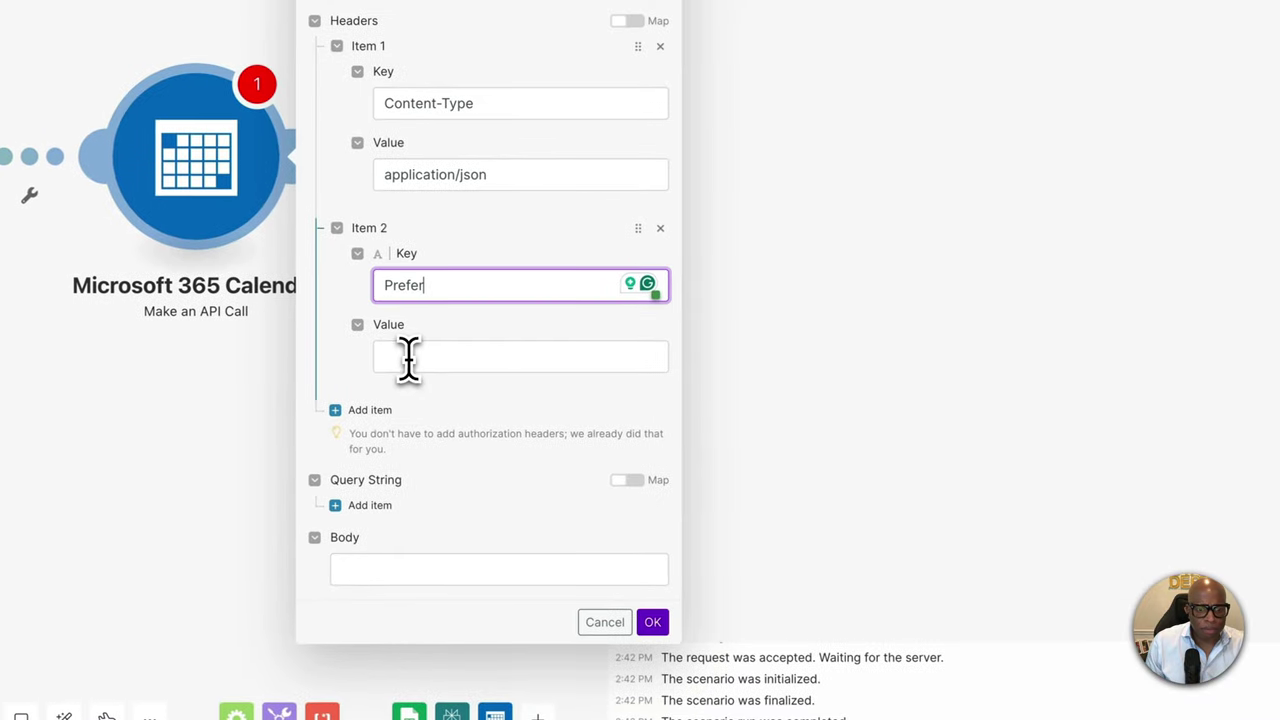
click(409, 358)
text(outlook.timezone="Eastern Standard Time")
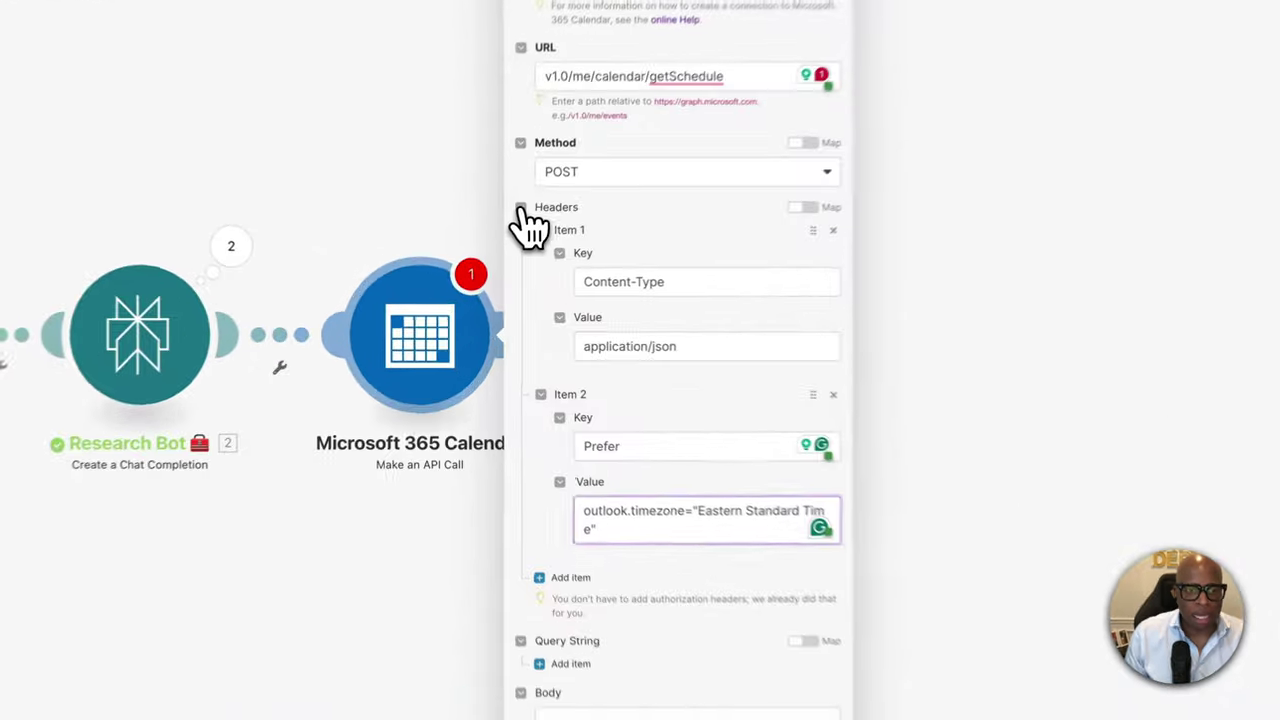
click(521, 210)
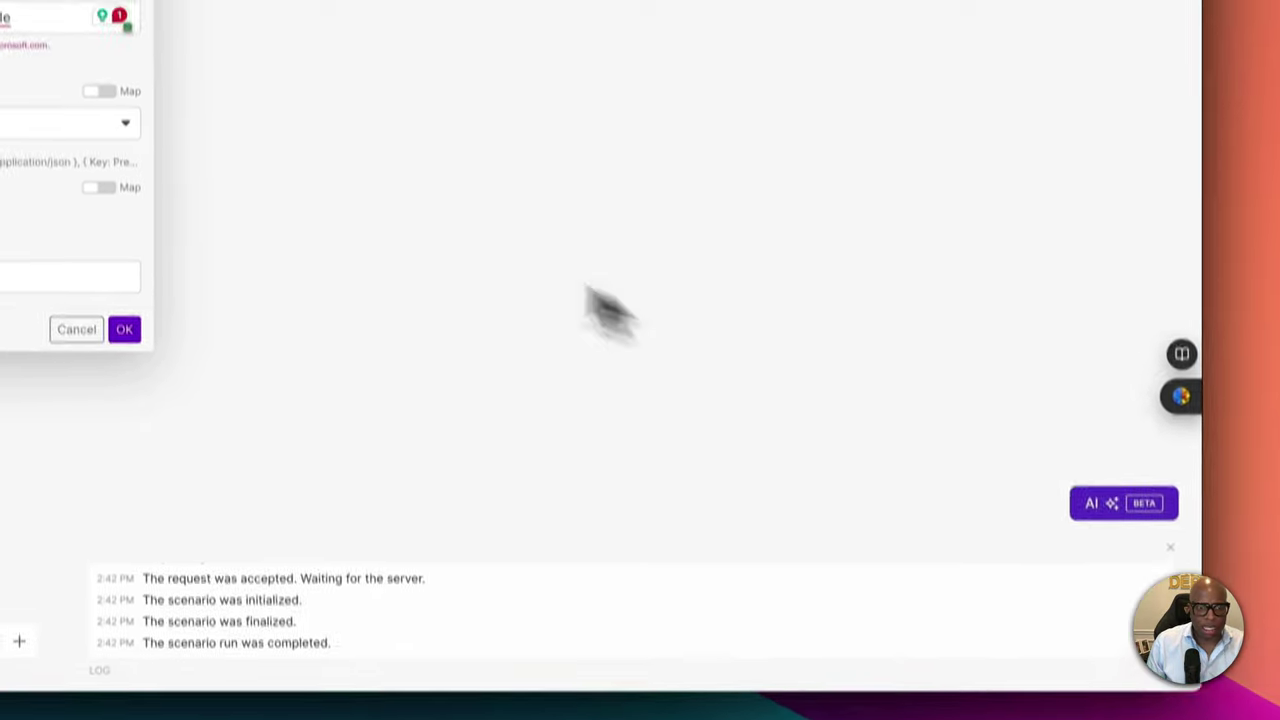
Fill the body with JSON: mailbox e-mail, setDay start 08/18/2024 8:00 AM monday, end 08/18/2024 8:00 PM friday, Eastern Standard Time, availabilityViewInterval 60.
click(4, 223)
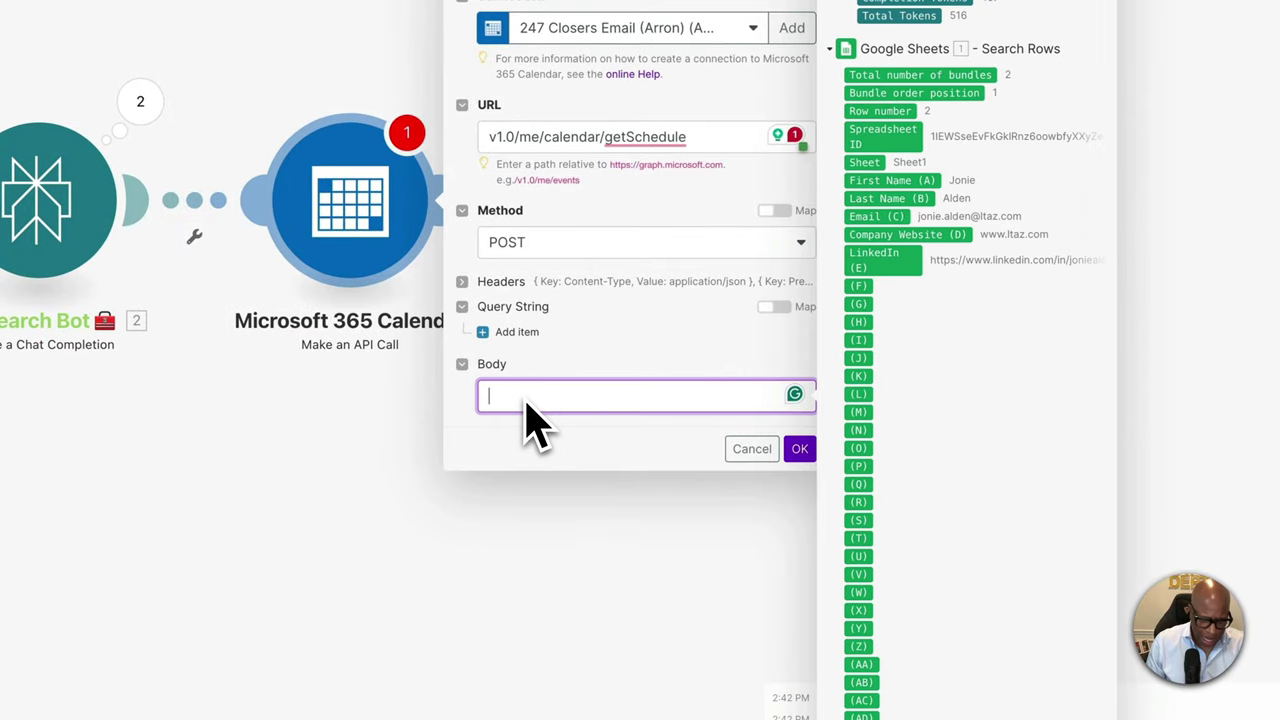
key(ctrl+v)
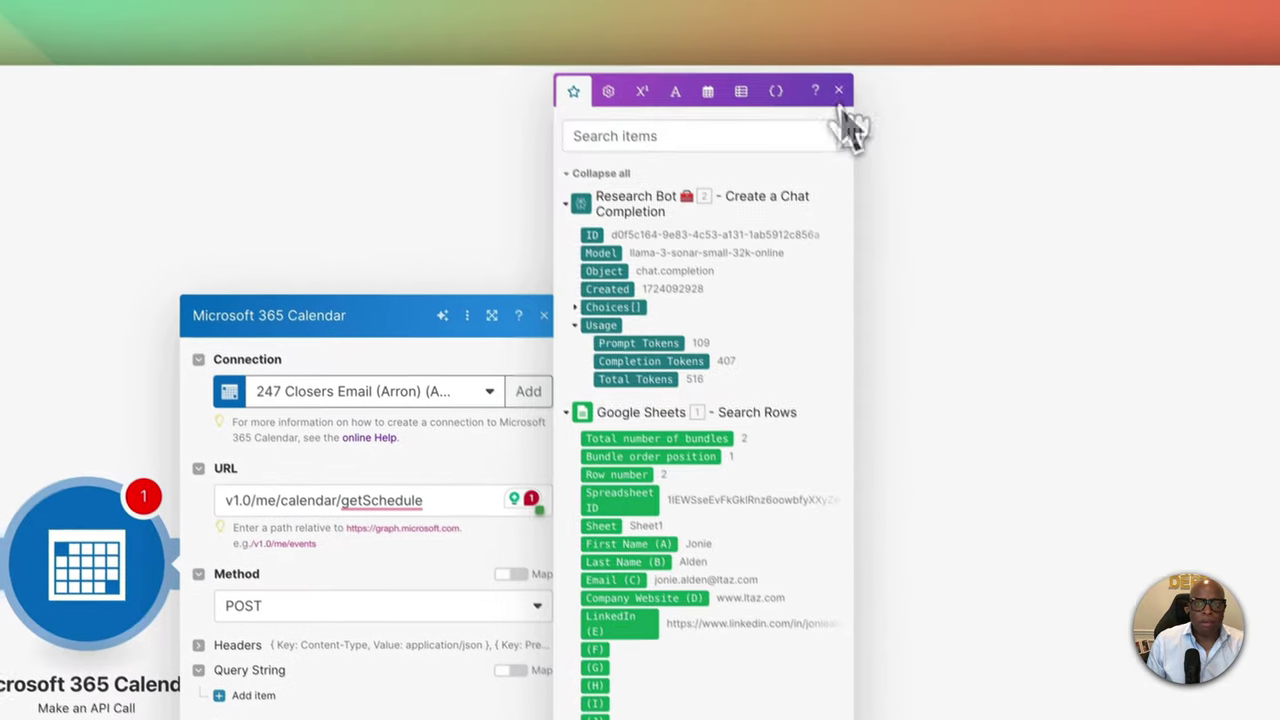
click(838, 92)
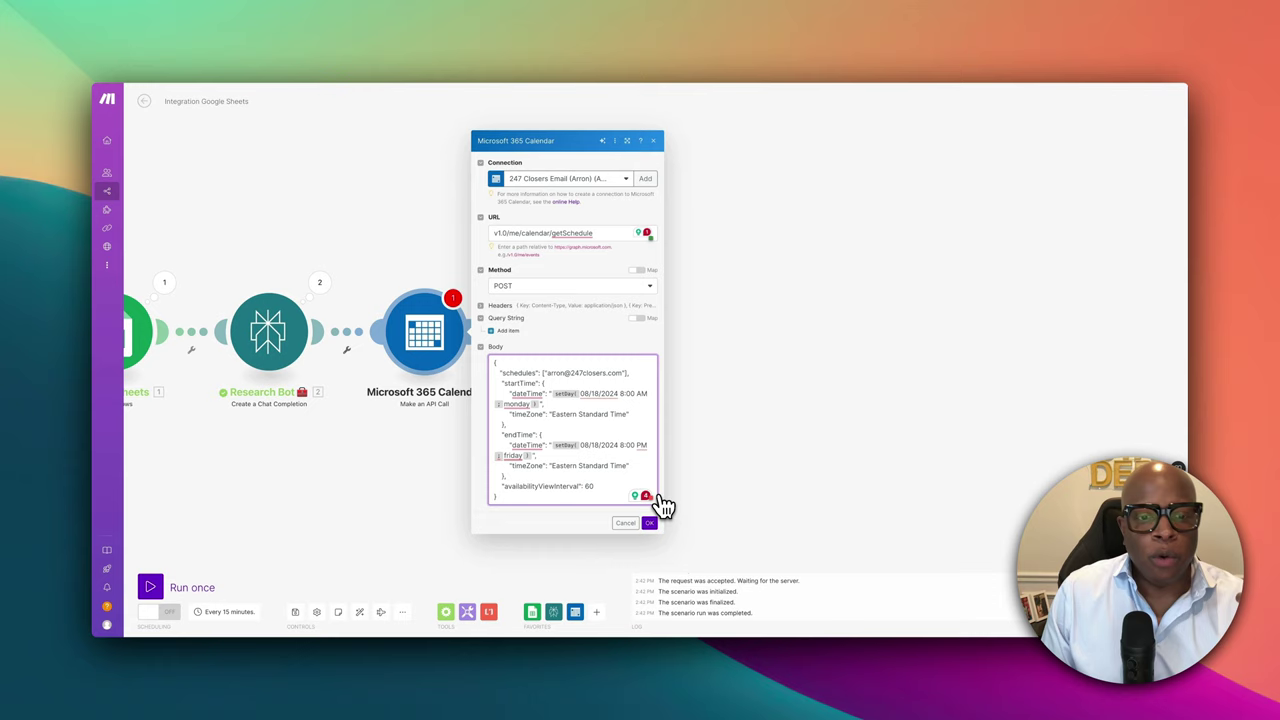
Review the request body's schedules mailbox and the setDay start and end date-time expressions.
double_click(521, 373)
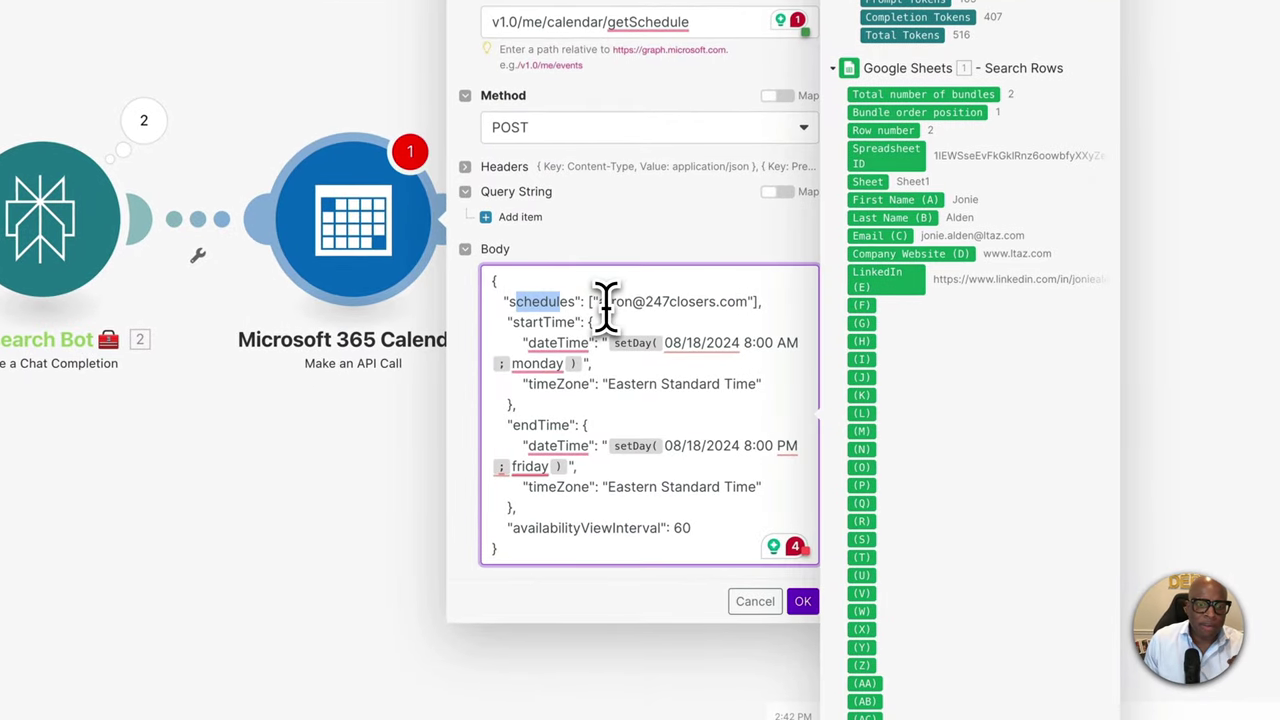
drag(598, 301, 748, 301)
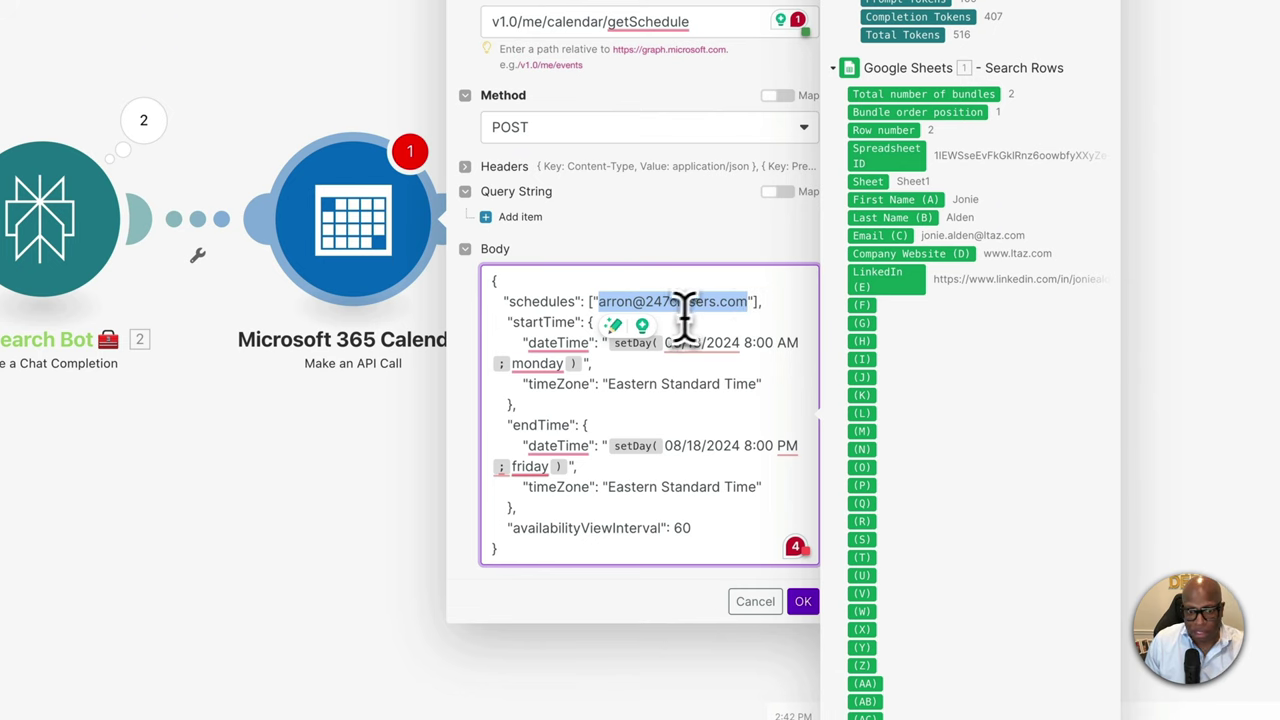
click(700, 320)
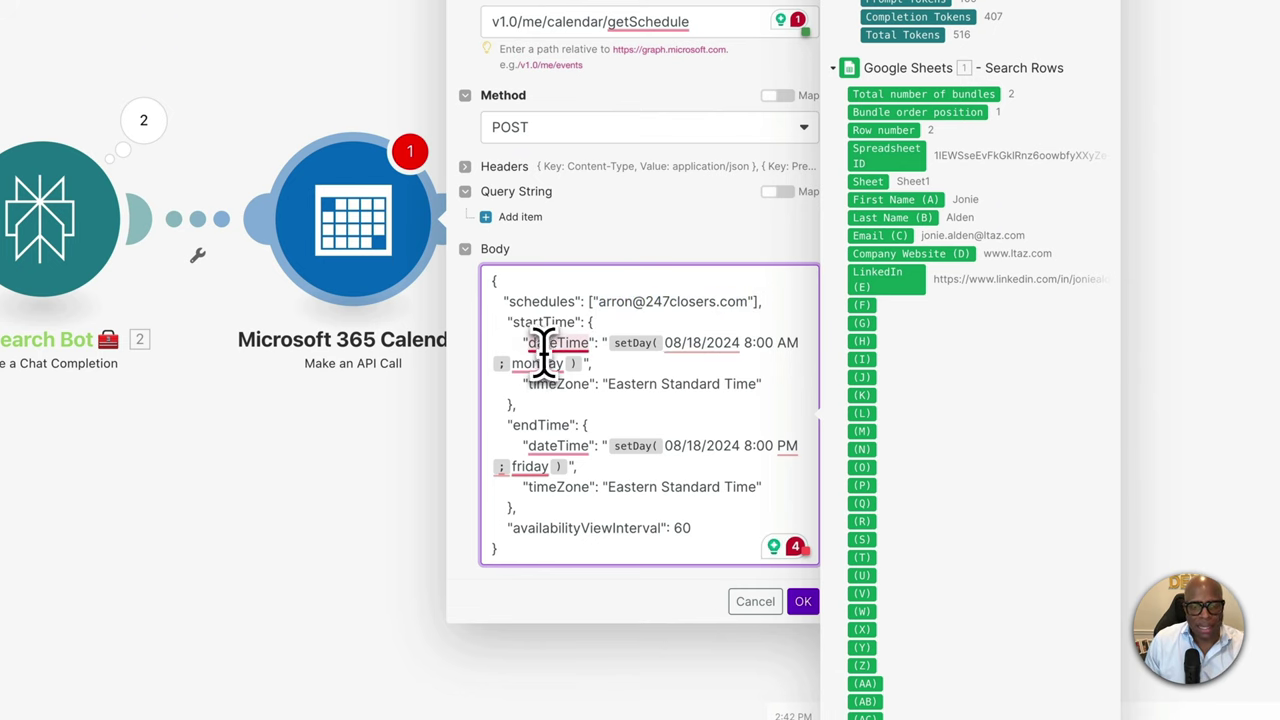
mouse_move(543, 345)
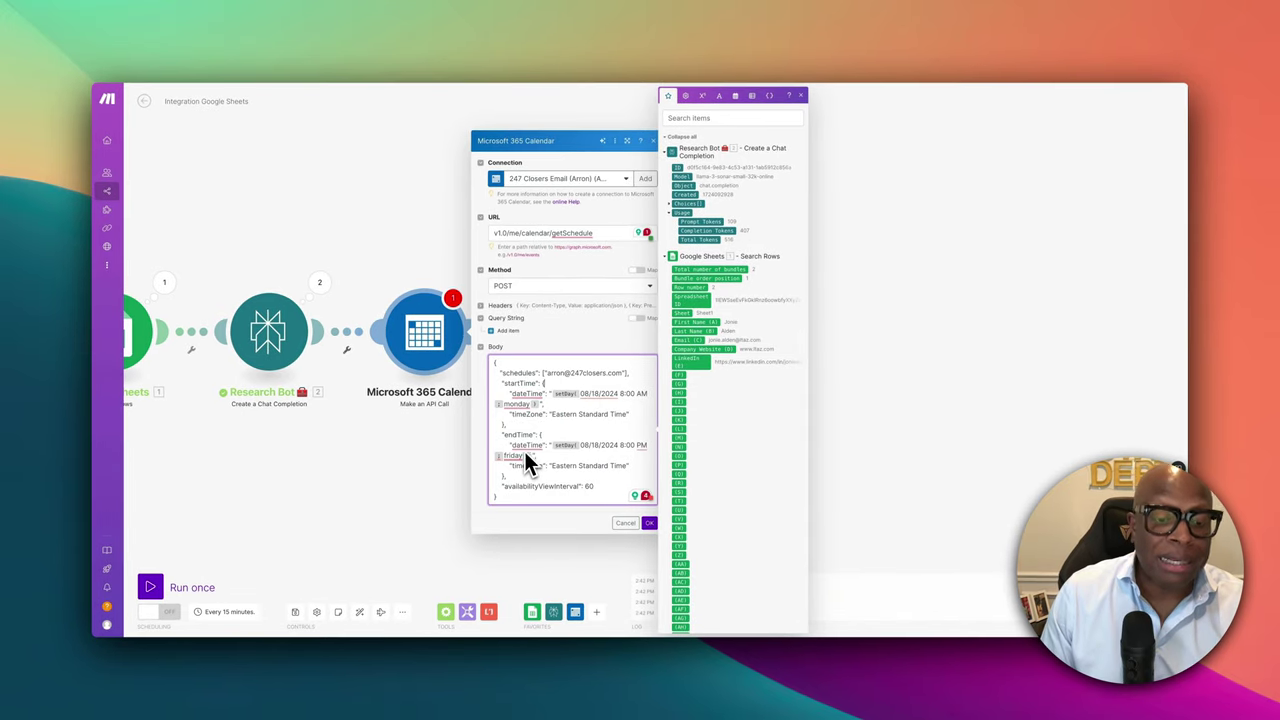
mouse_move(524, 449)
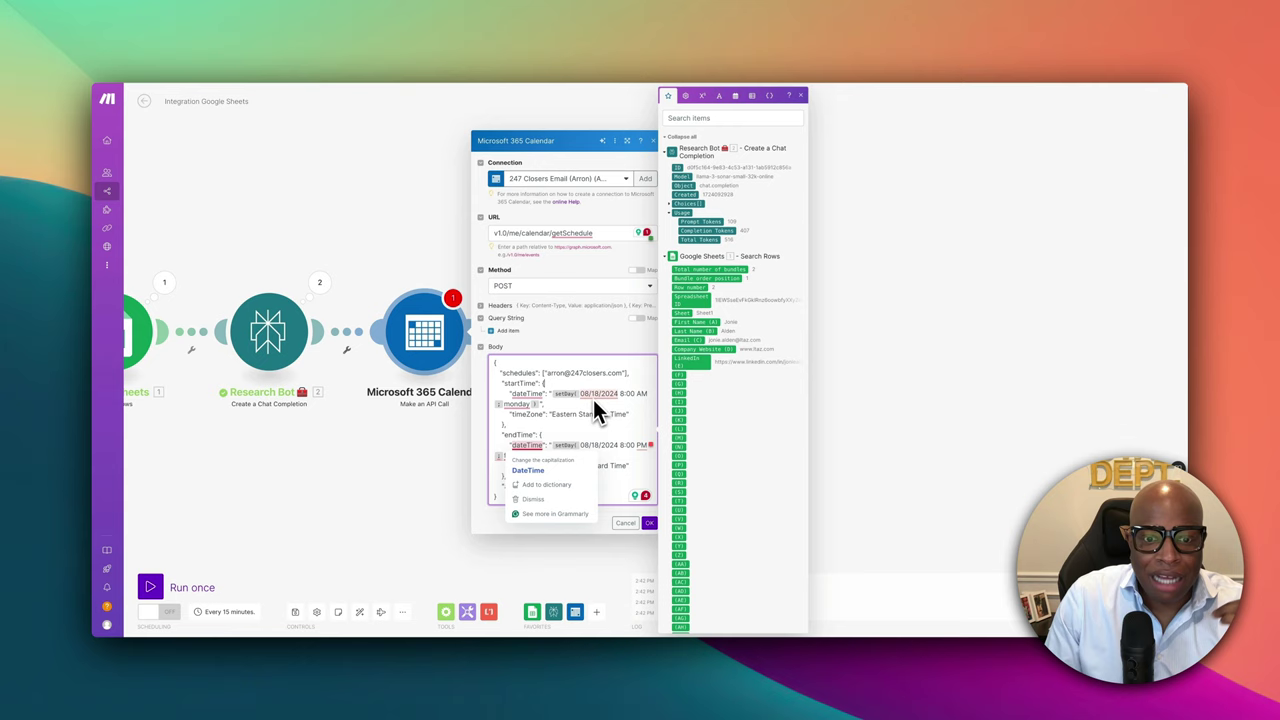
mouse_move(594, 400)
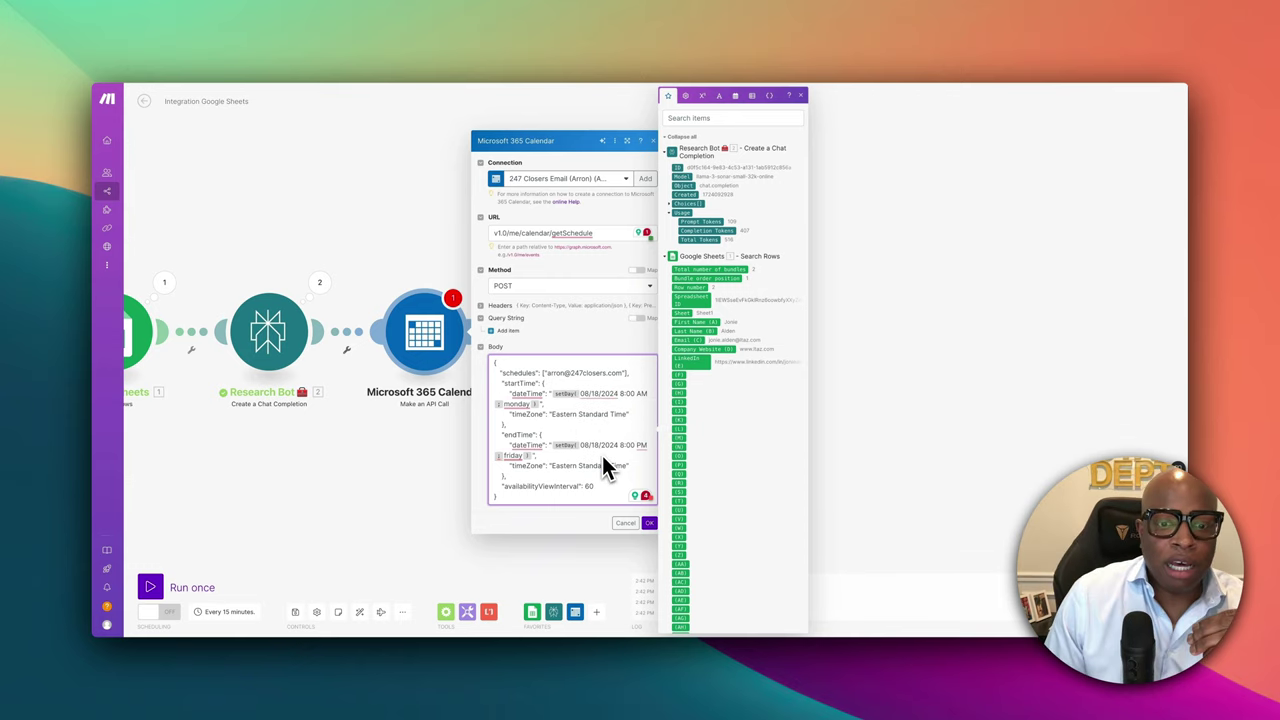
mouse_move(520, 406)
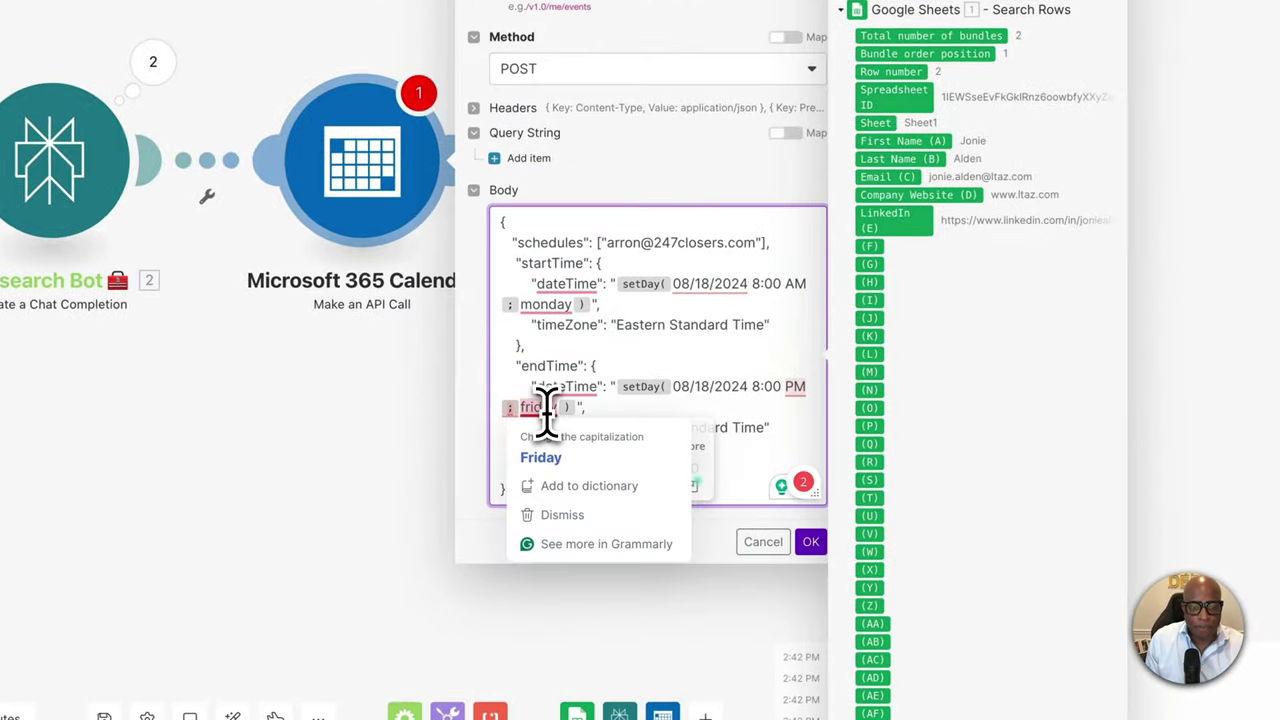
mouse_move(546, 303)
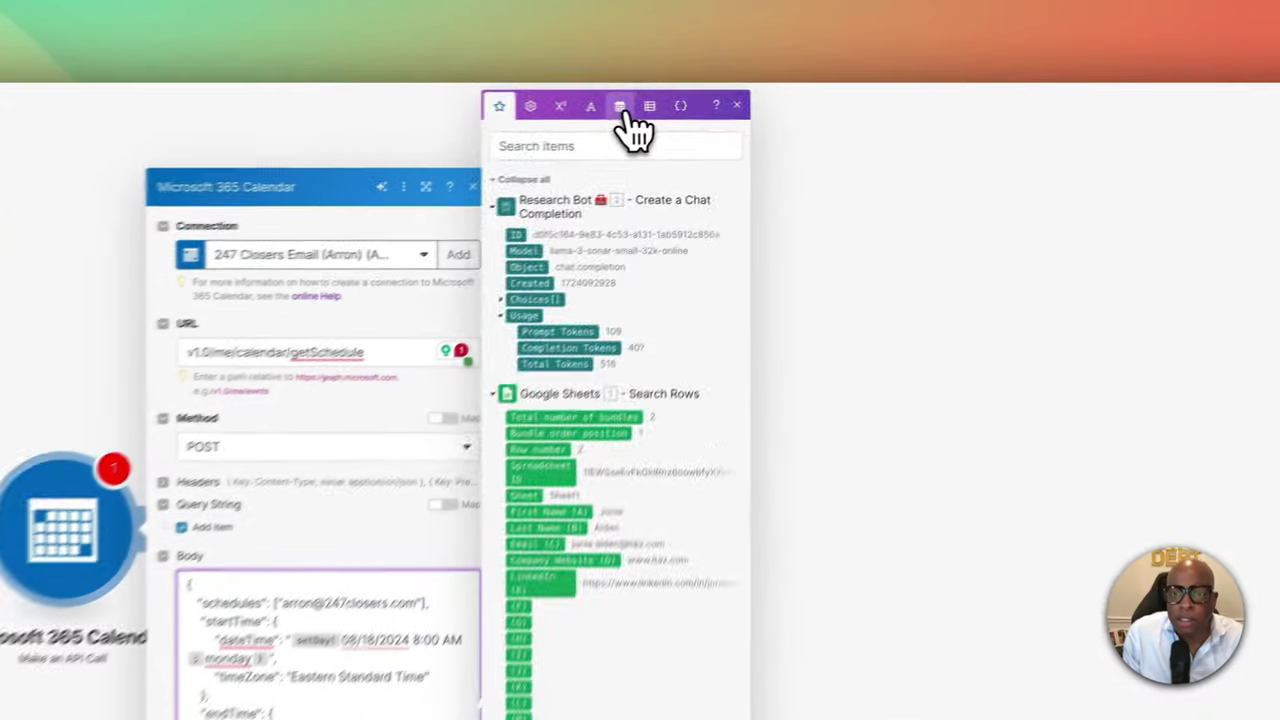
Insert two empty setDay date functions after the endTime dateTime value in the body and save the calendar module's settings.
click(737, 97)
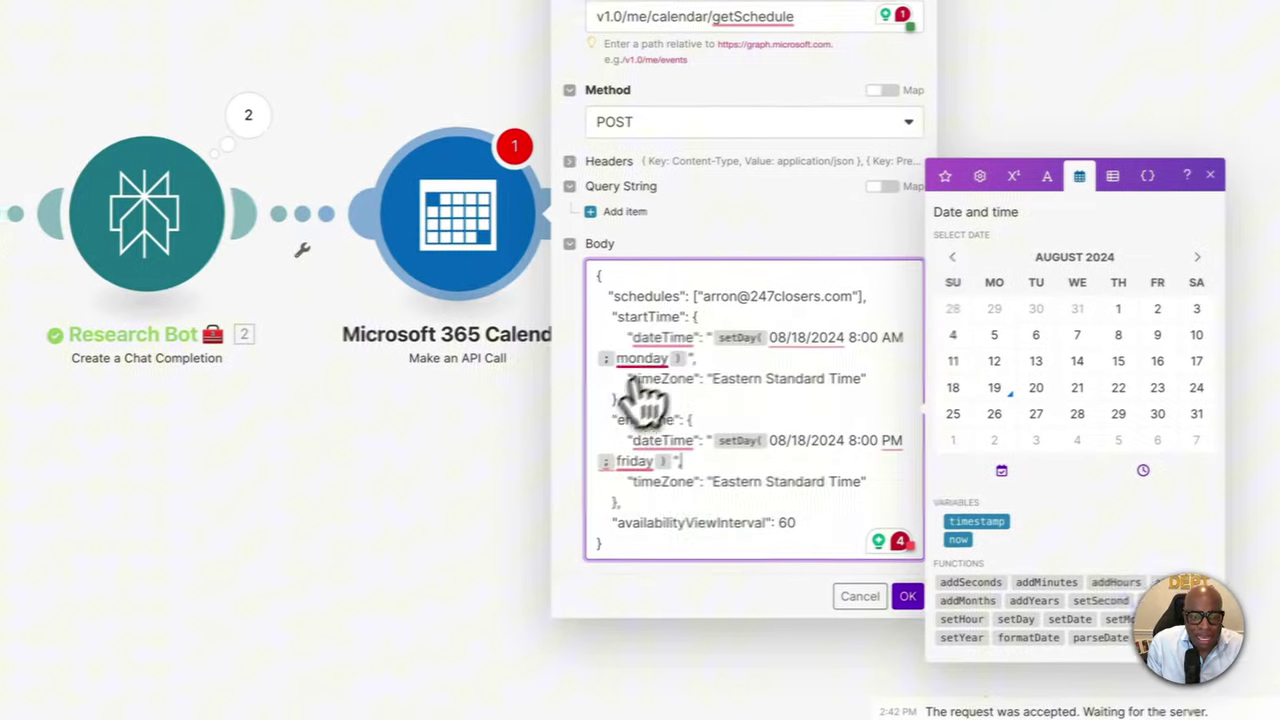
mouse_move(405, 356)
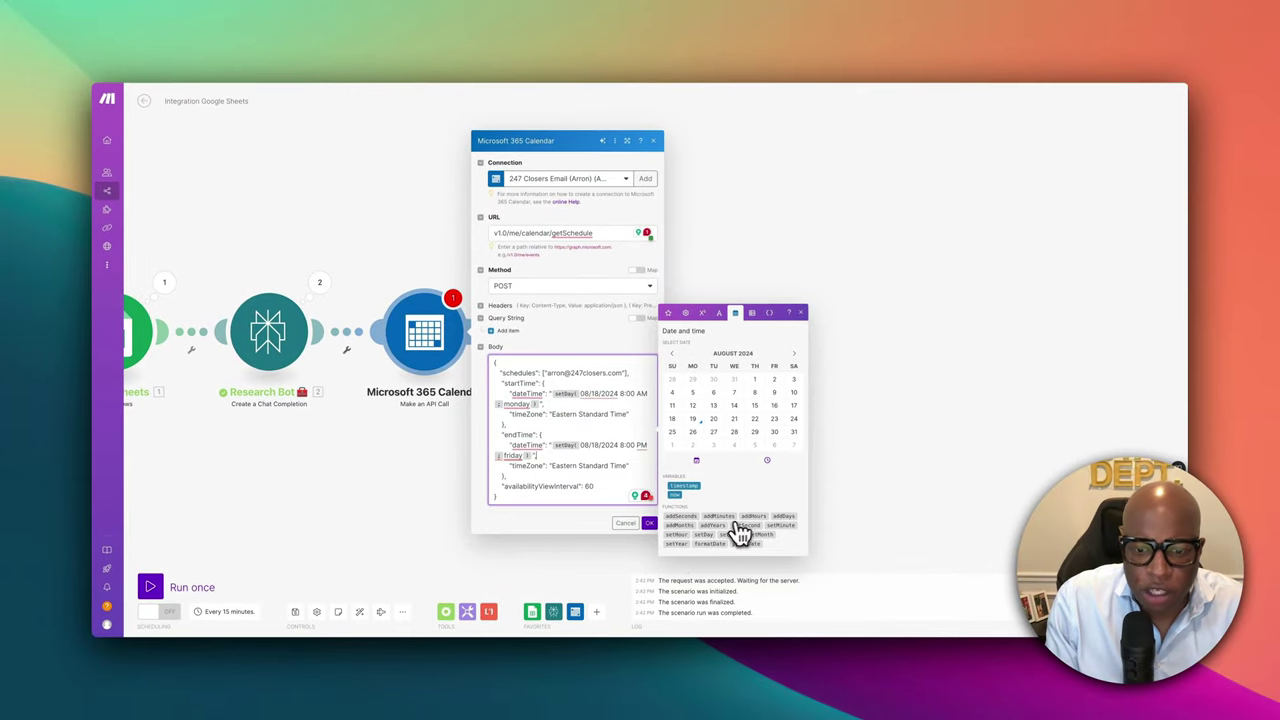
click(702, 534)
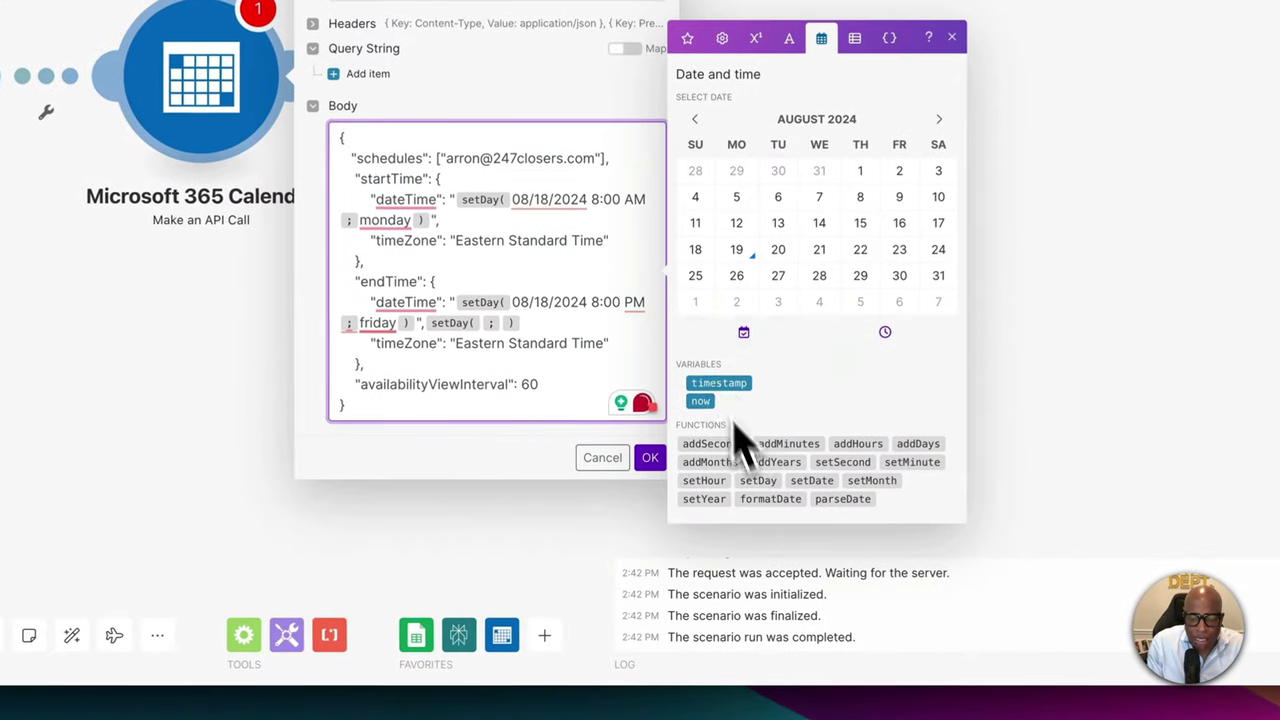
click(760, 484)
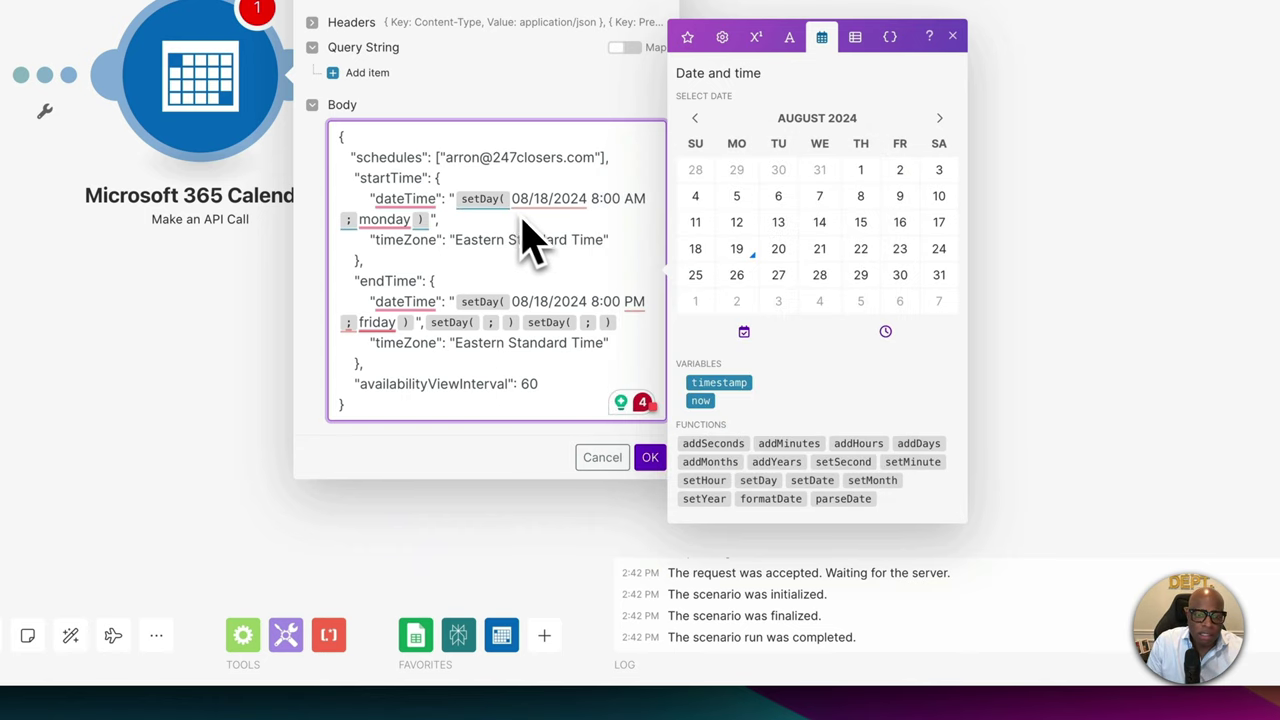
mouse_move(530, 229)
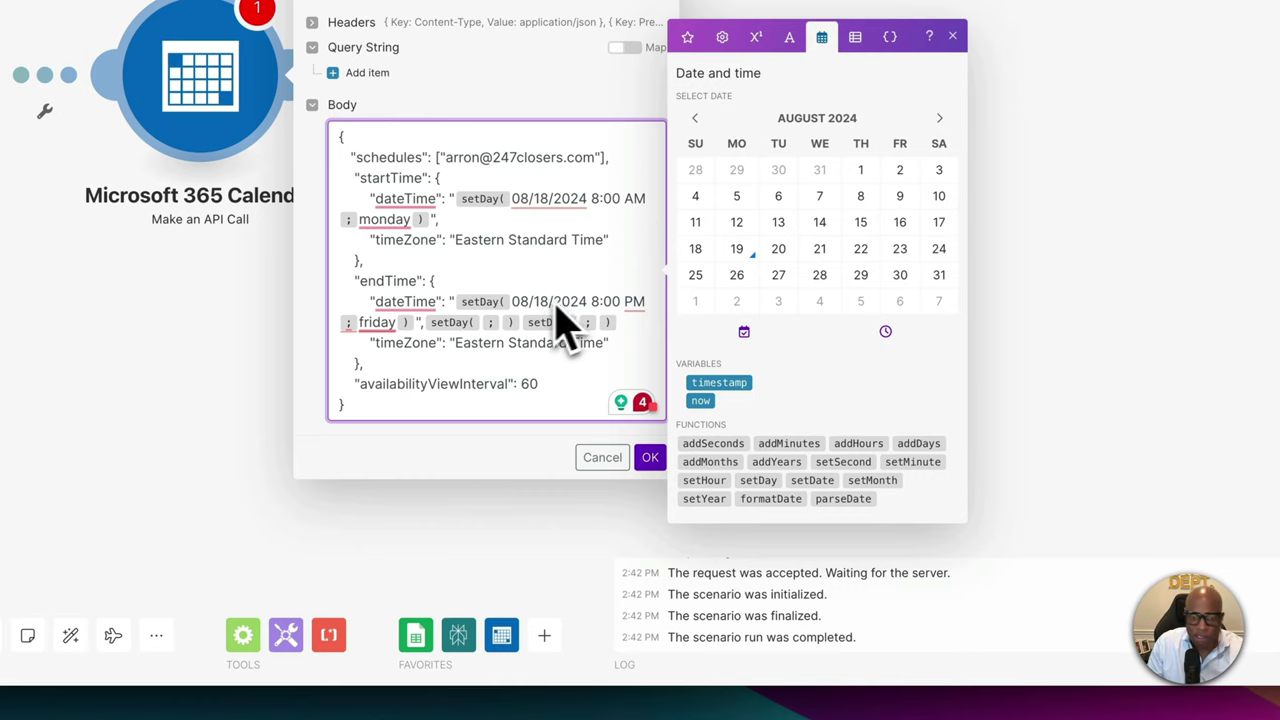
mouse_move(390, 333)
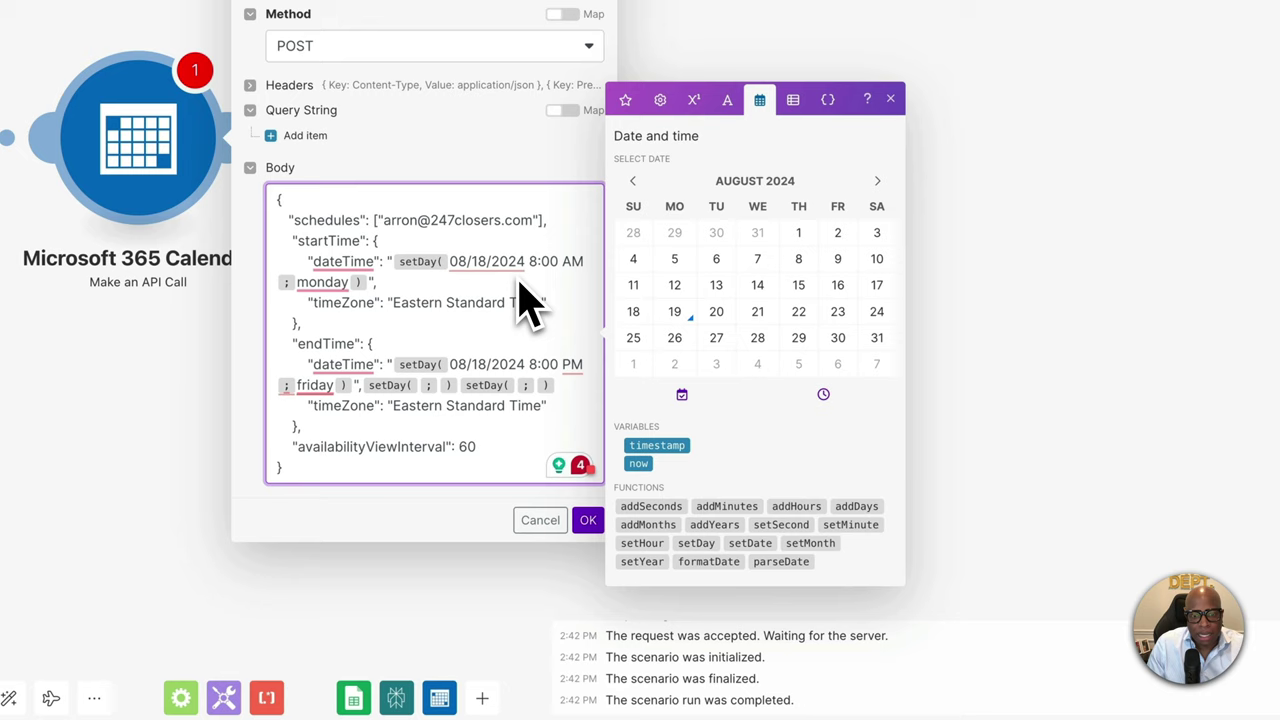
mouse_move(462, 279)
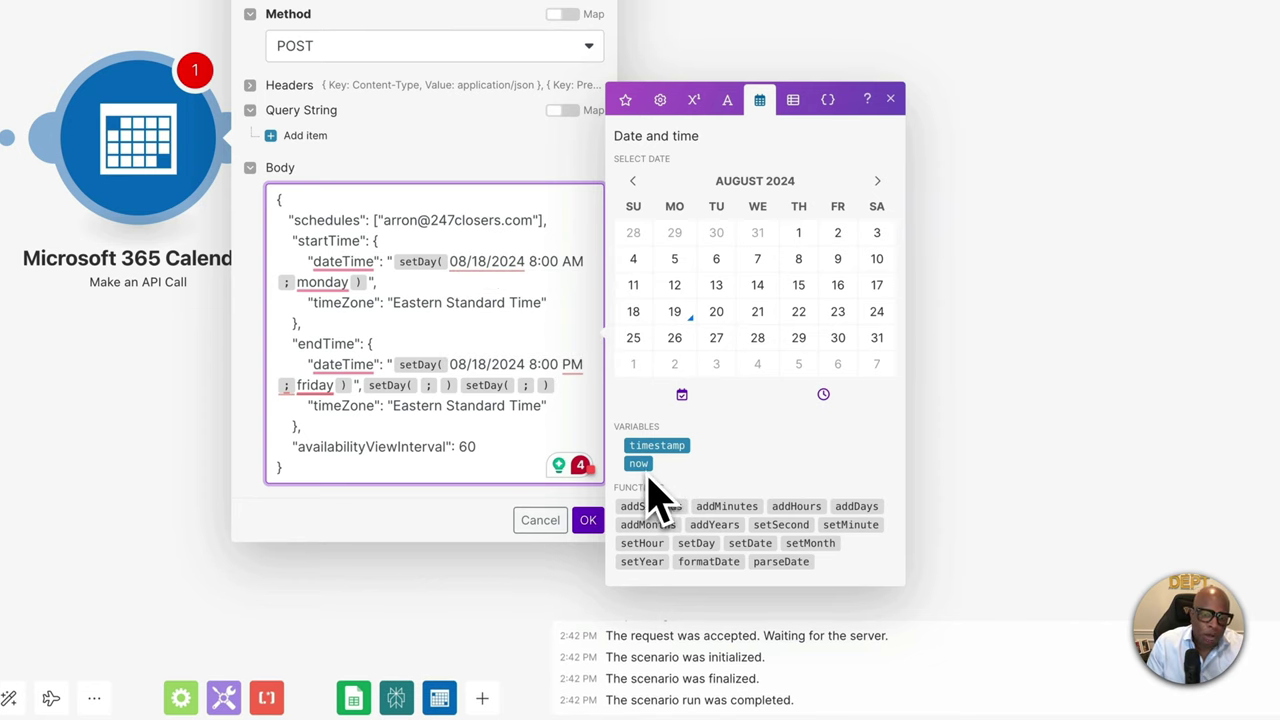
mouse_move(648, 456)
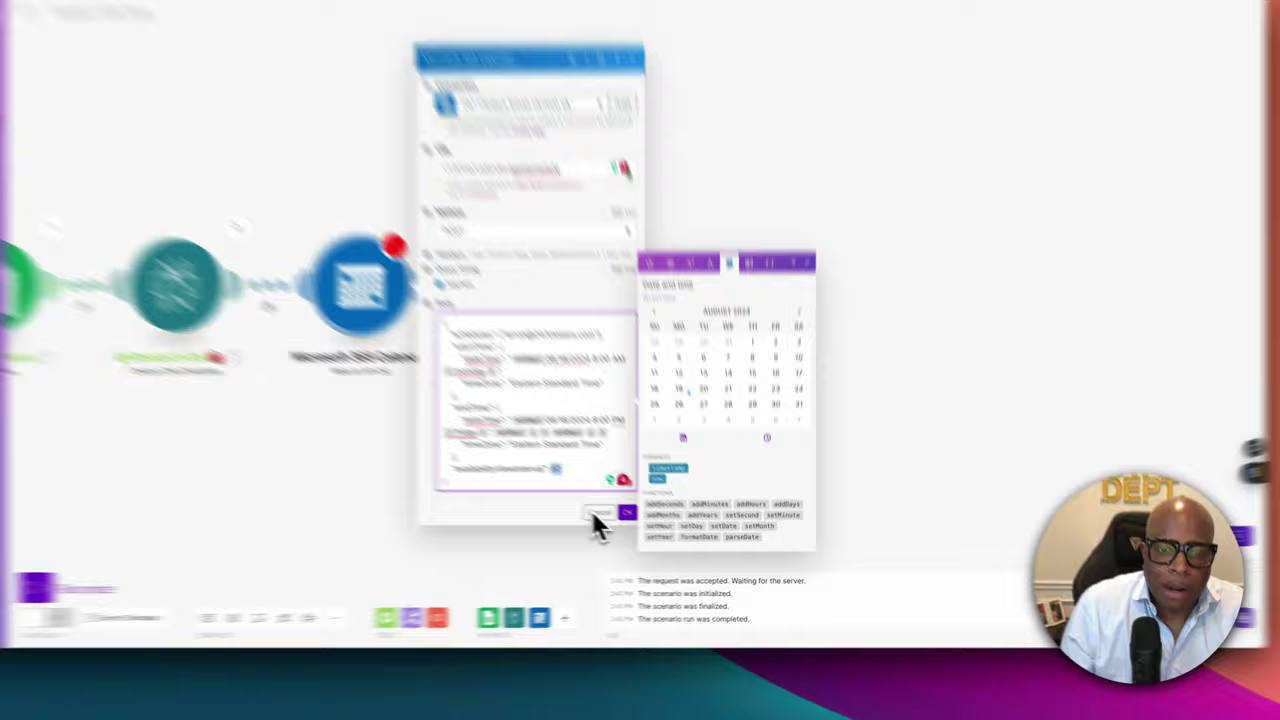
click(595, 526)
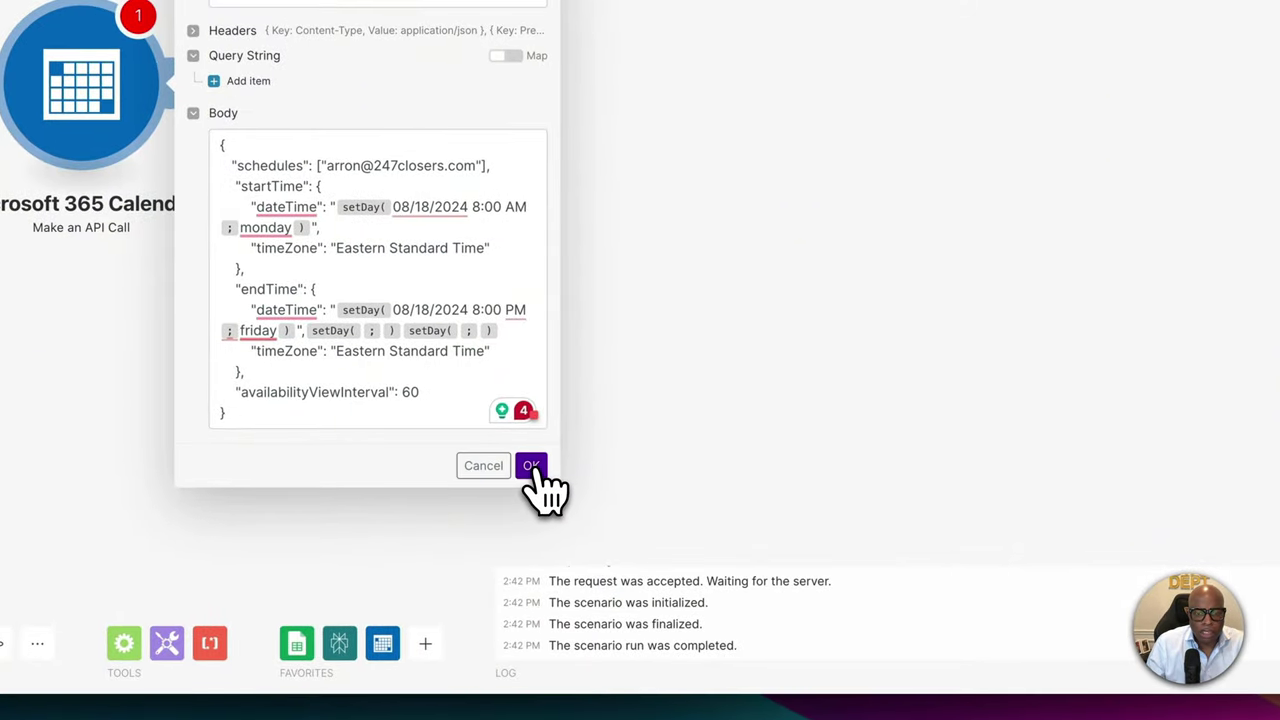
click(535, 470)
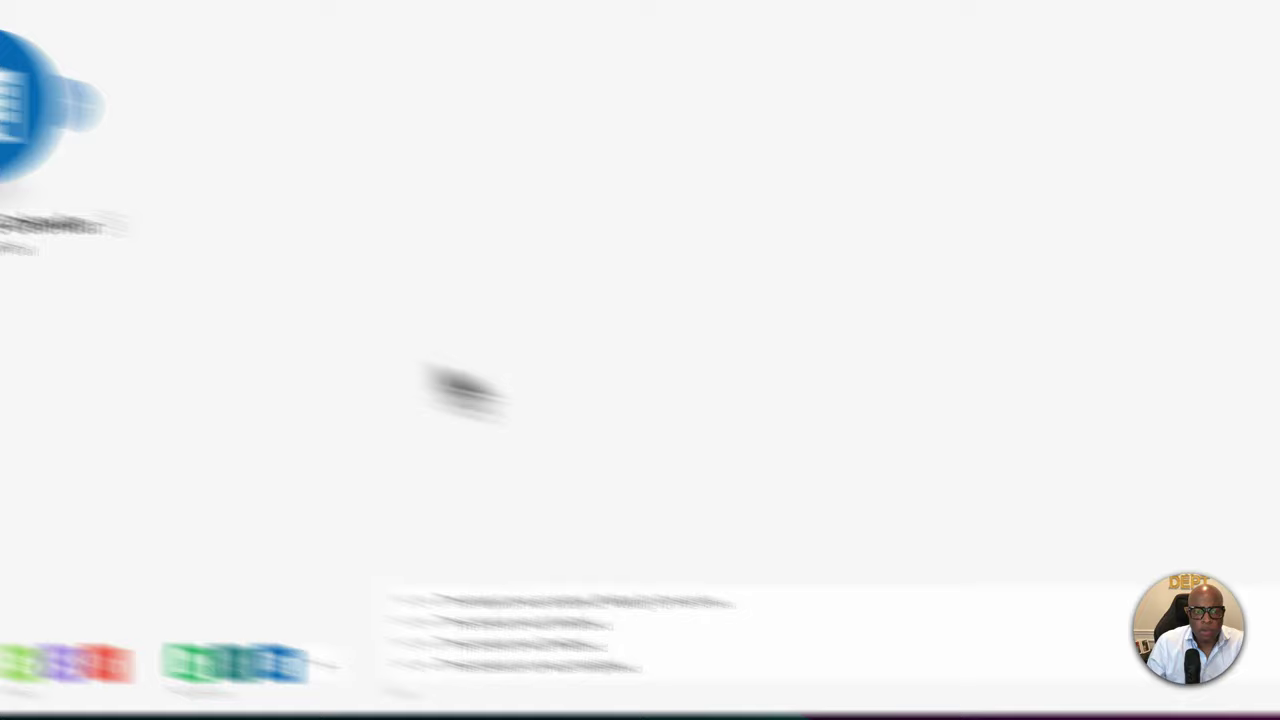
Rename the Microsoft 365 Calendar module to "Search Calendar 👀", including the eyes emoji.
right_click(505, 252)
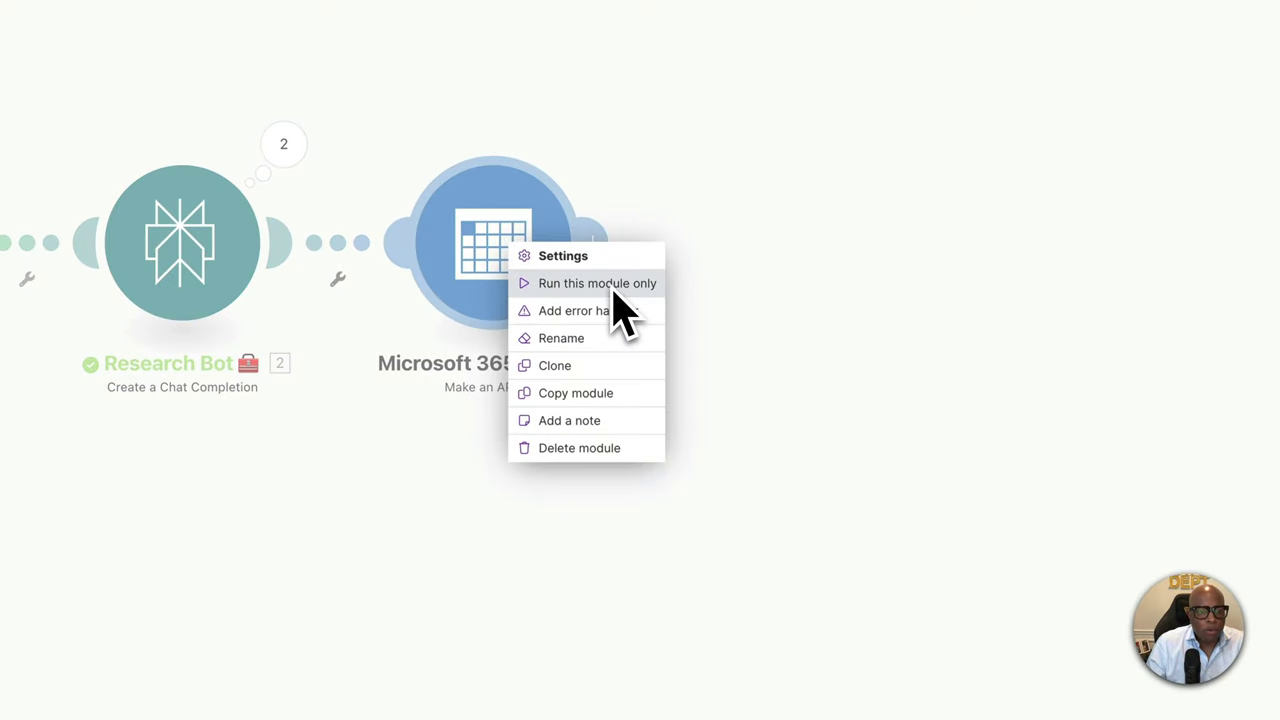
click(390, 560)
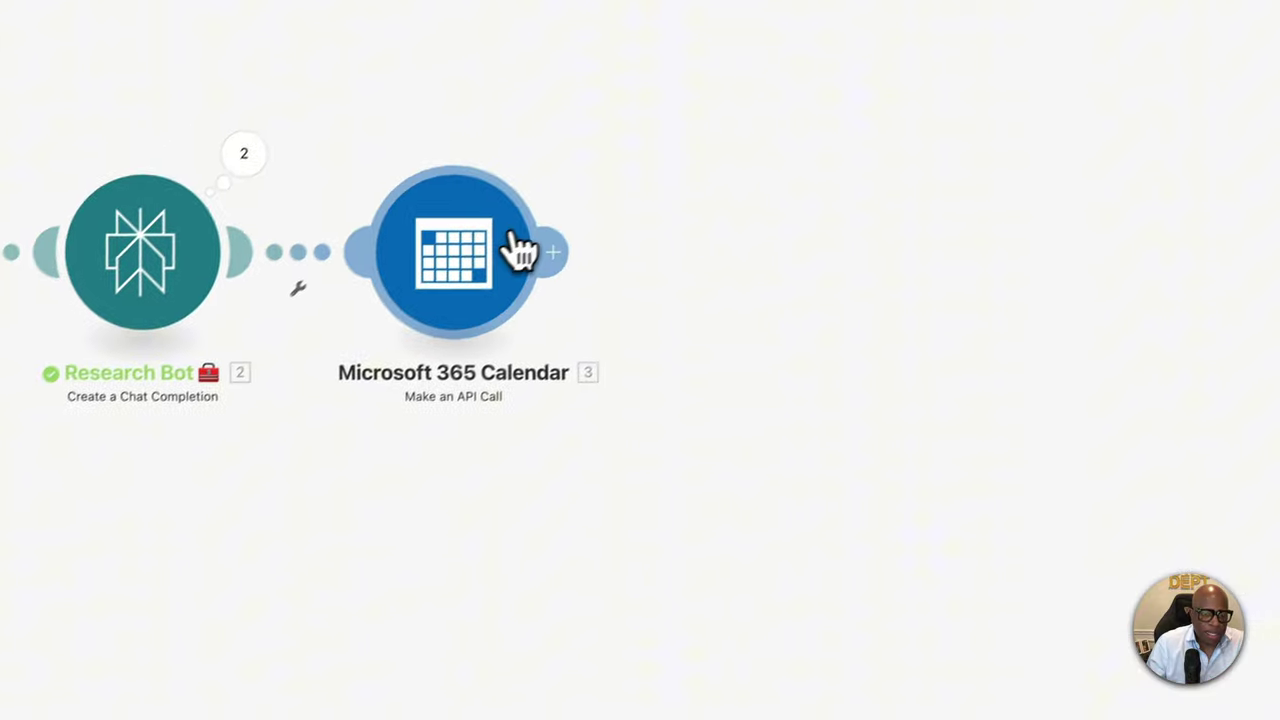
right_click(803, 28)
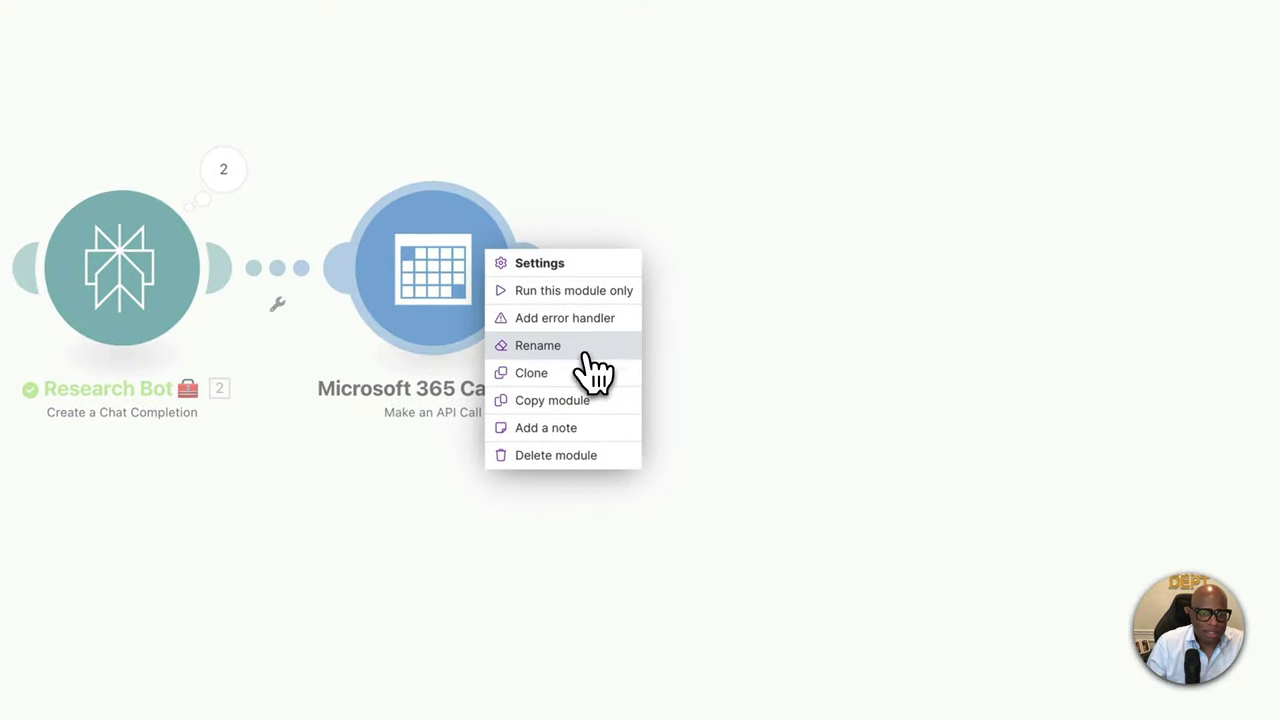
click(538, 345)
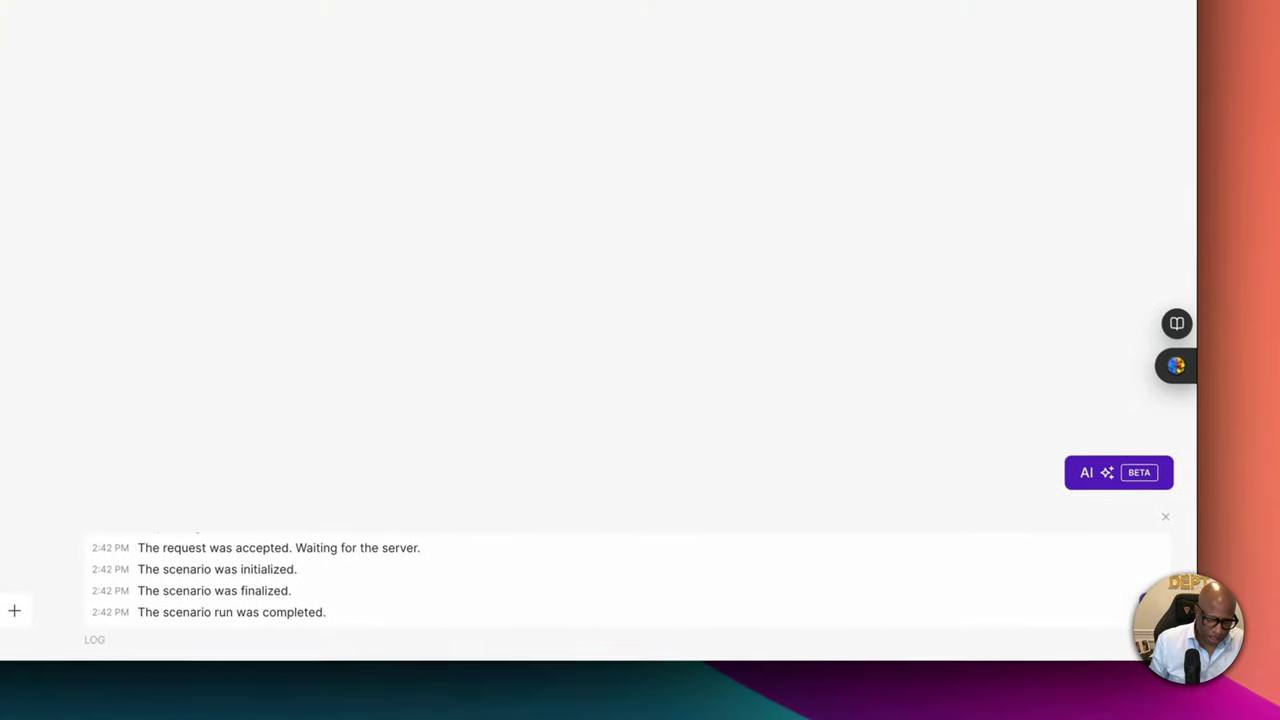
text(Search Calenda)
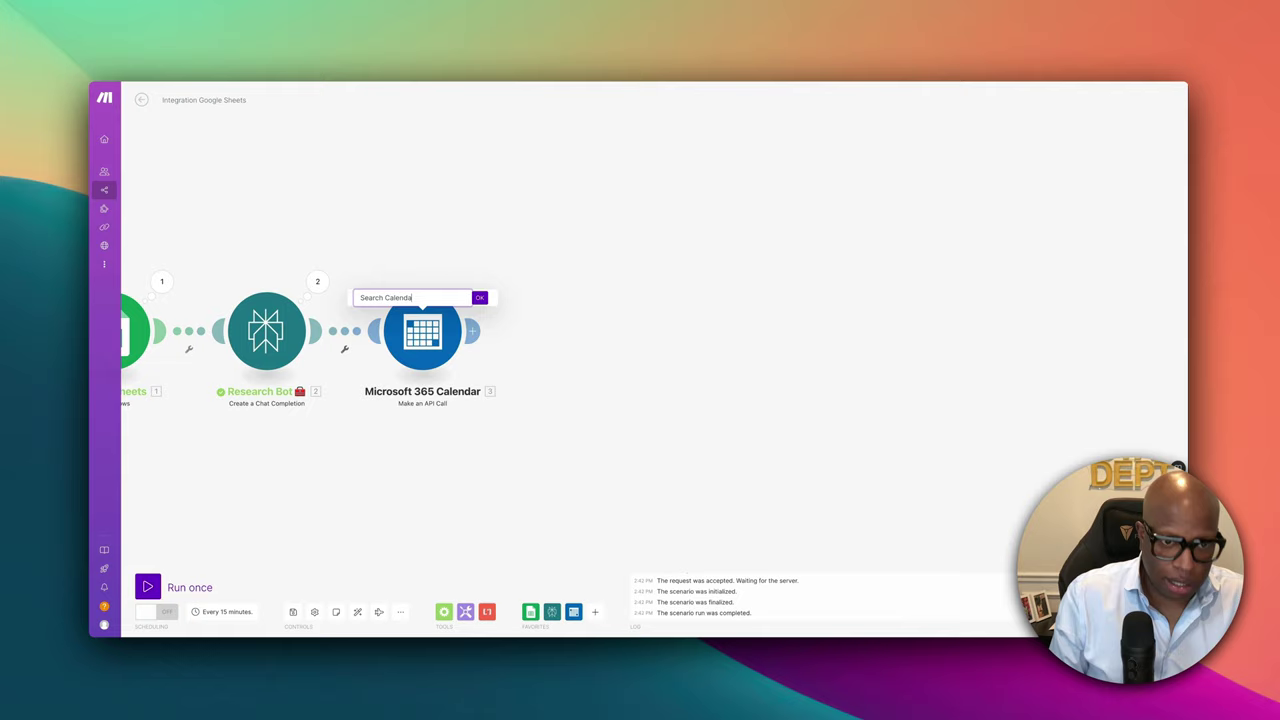
text(r)
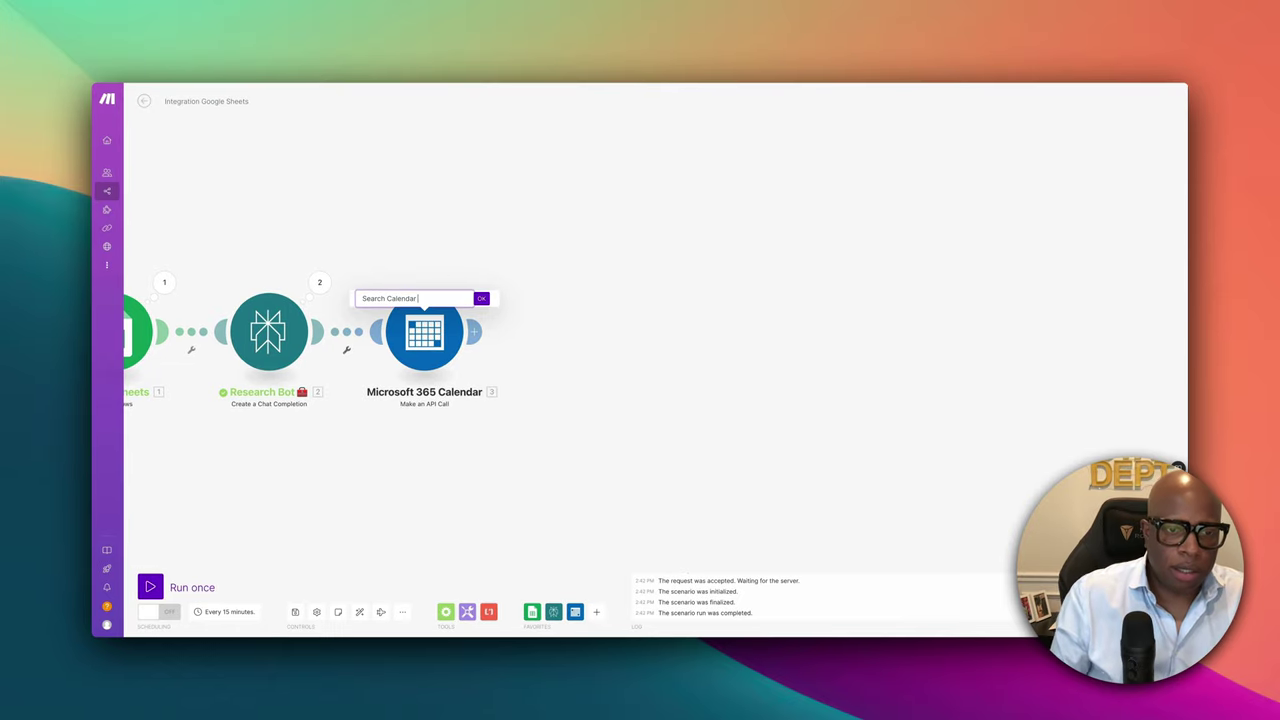
right_click(439, 298)
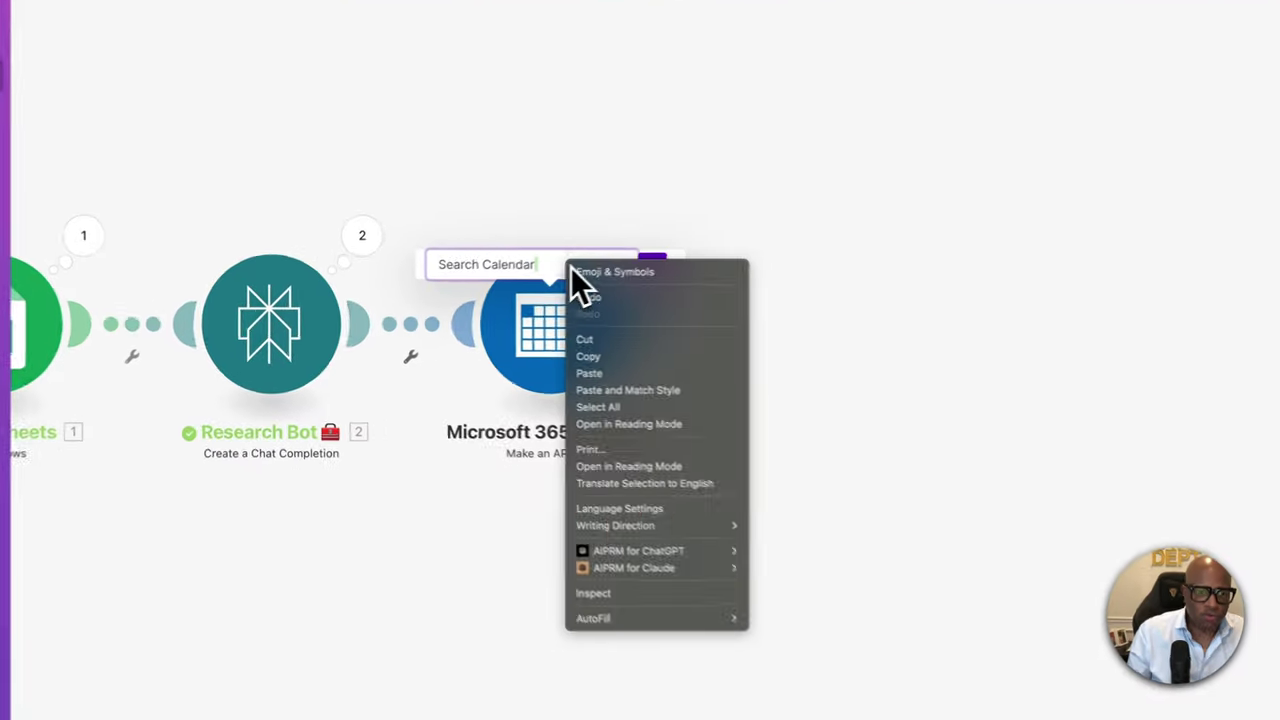
click(478, 301)
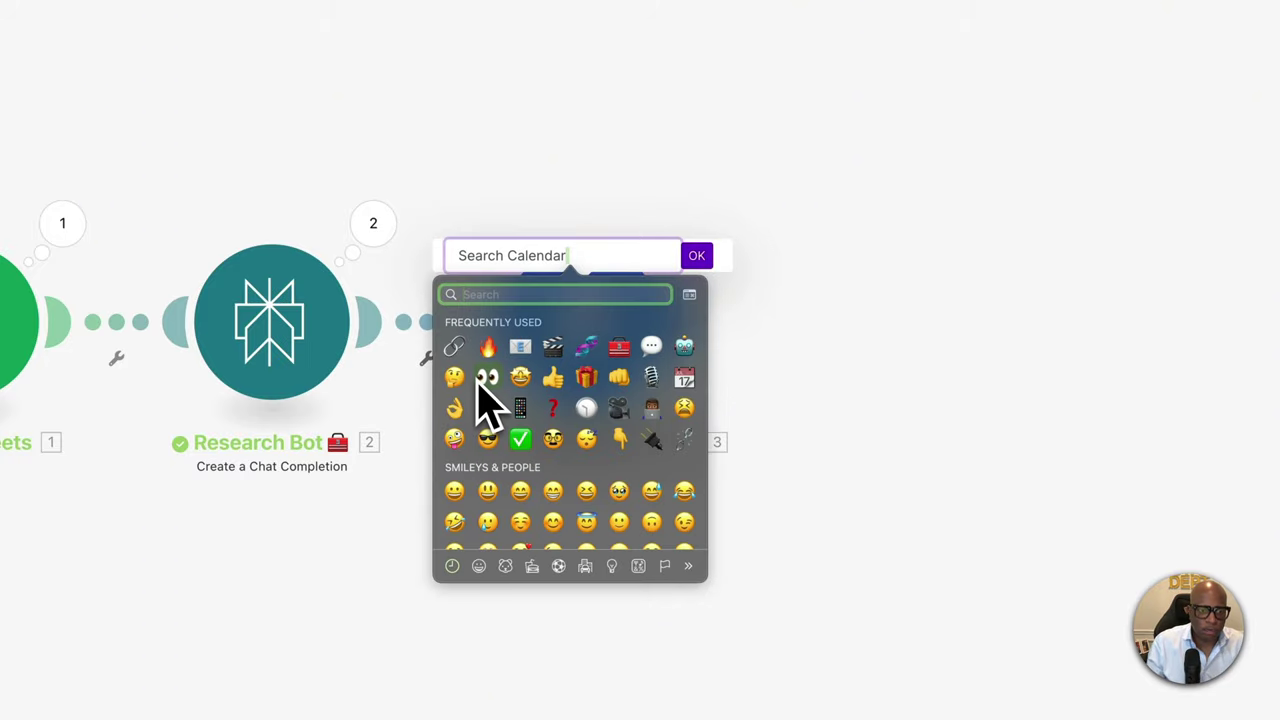
click(480, 380)
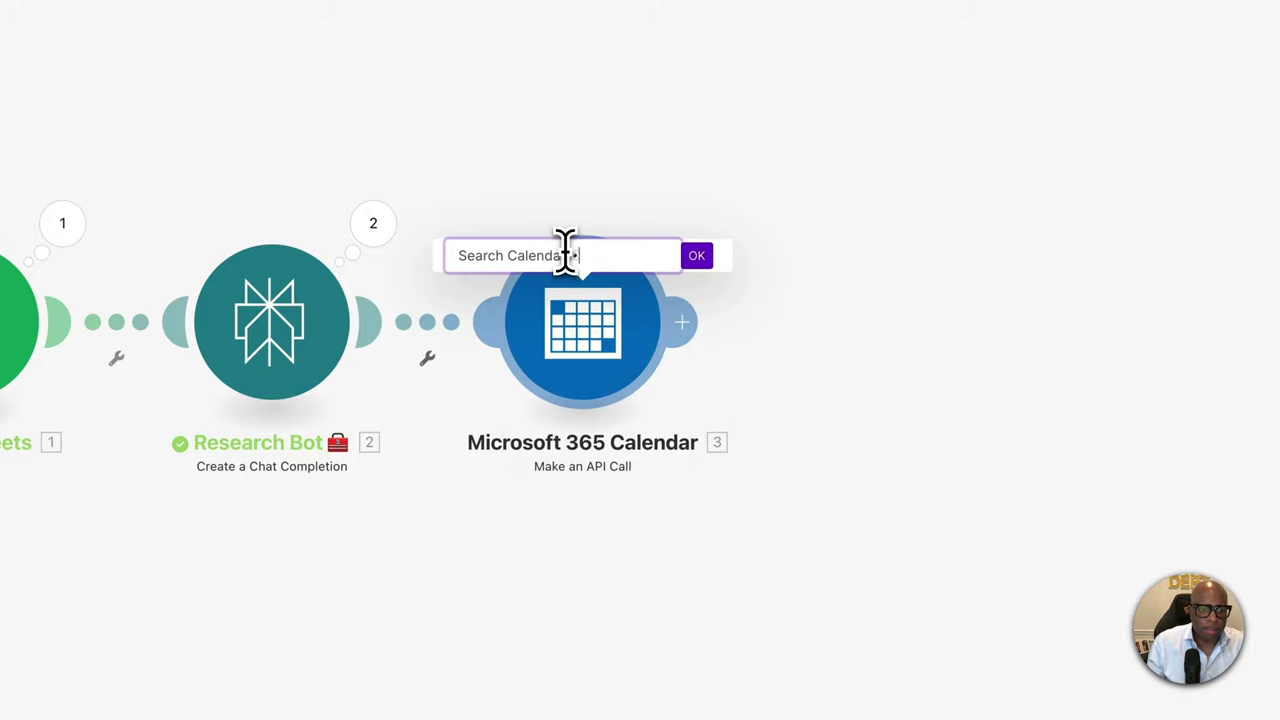
click(700, 258)
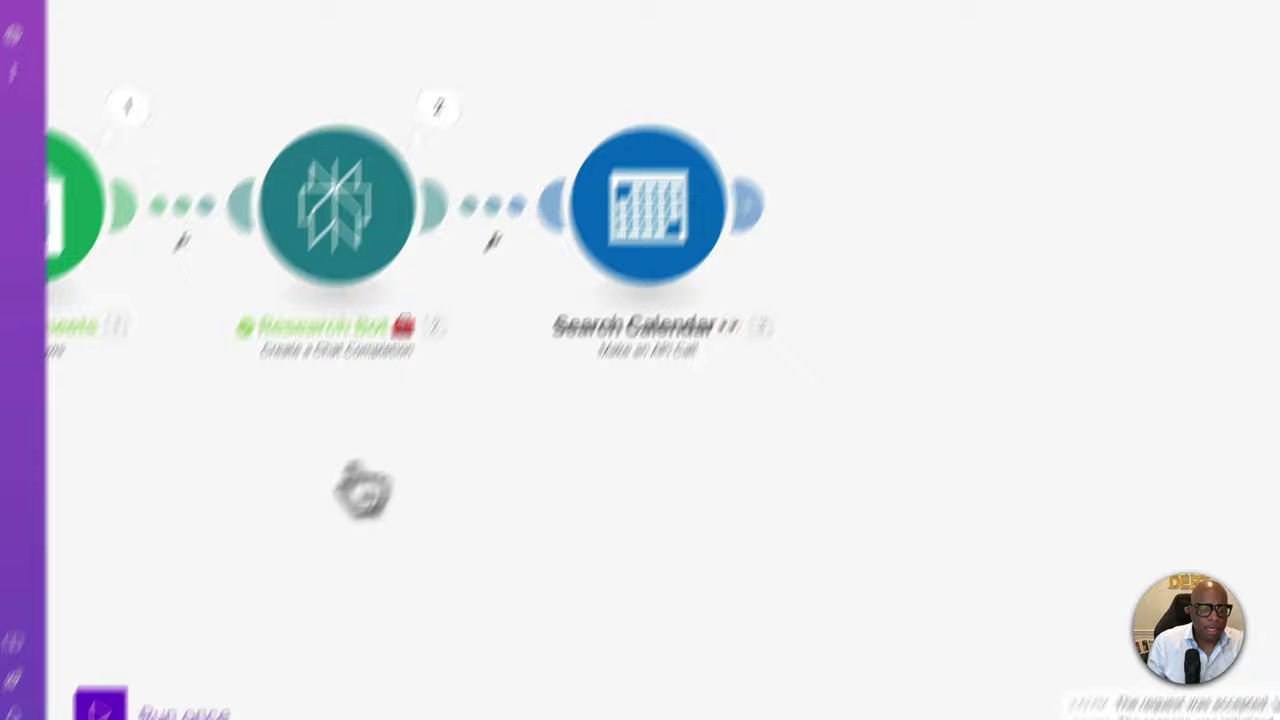
Run only the Search Calendar module, expand the response headers in its output, and close the results.
right_click(747, 40)
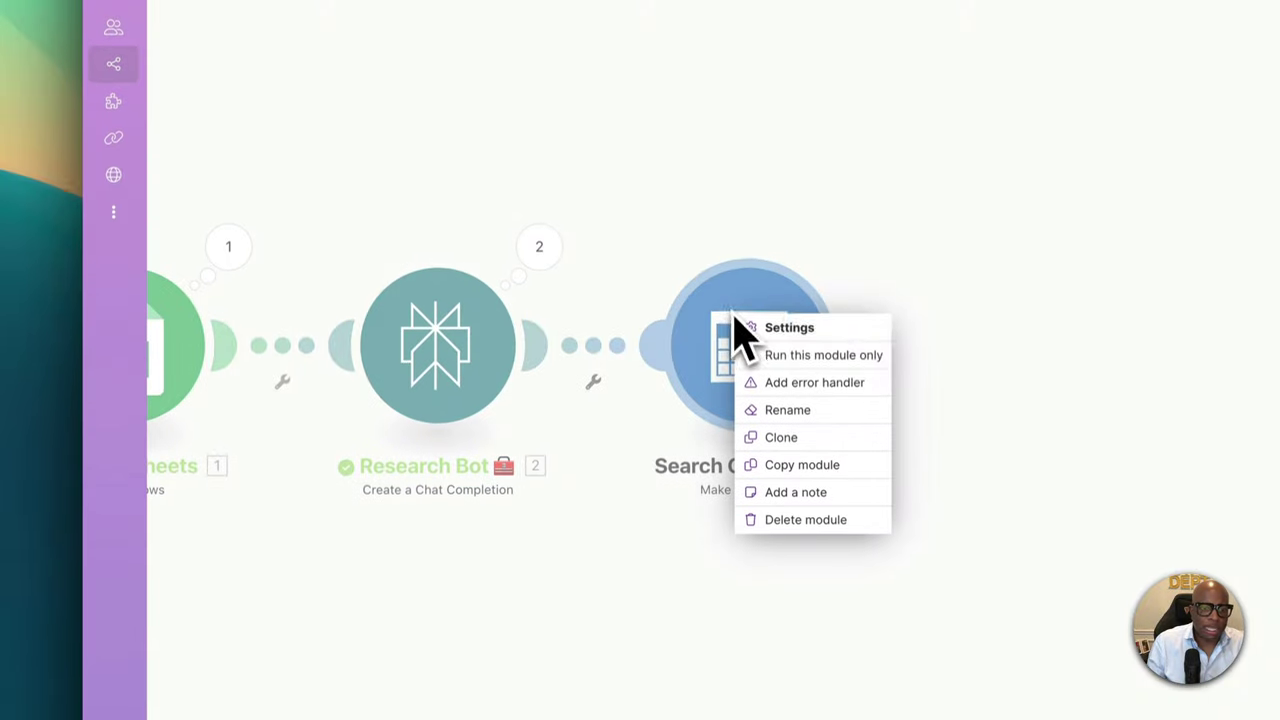
click(790, 368)
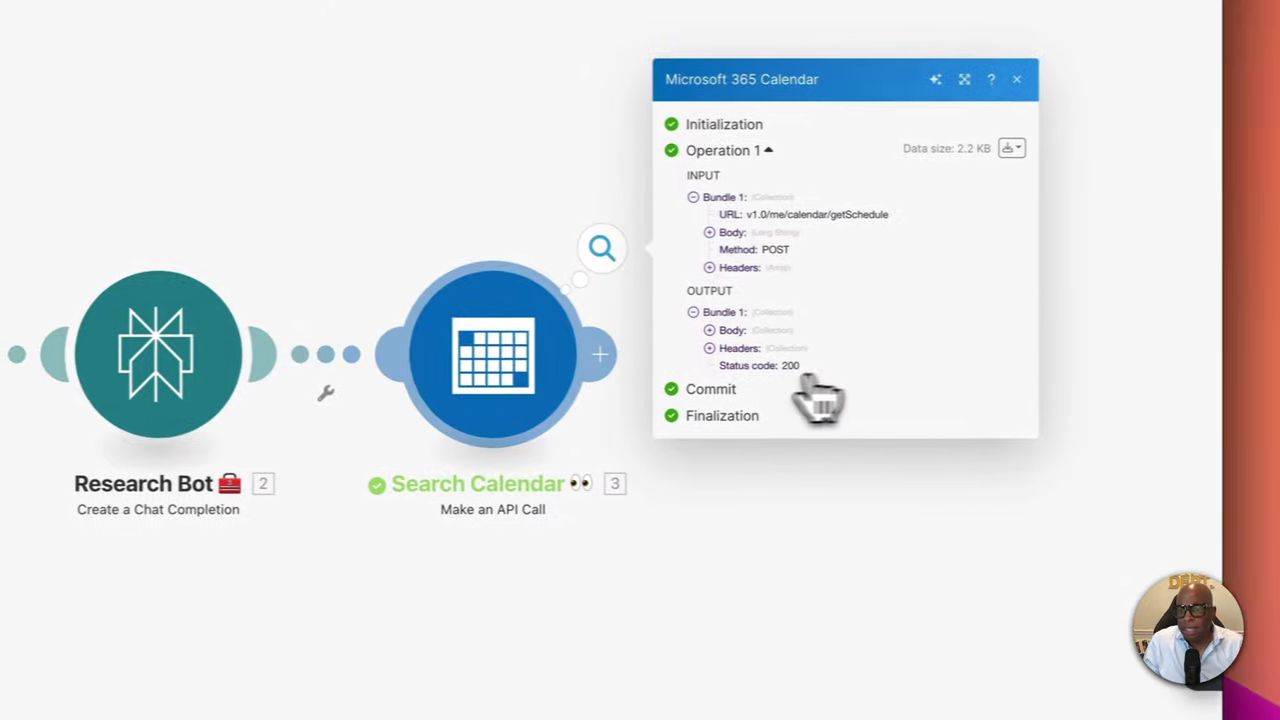
click(715, 348)
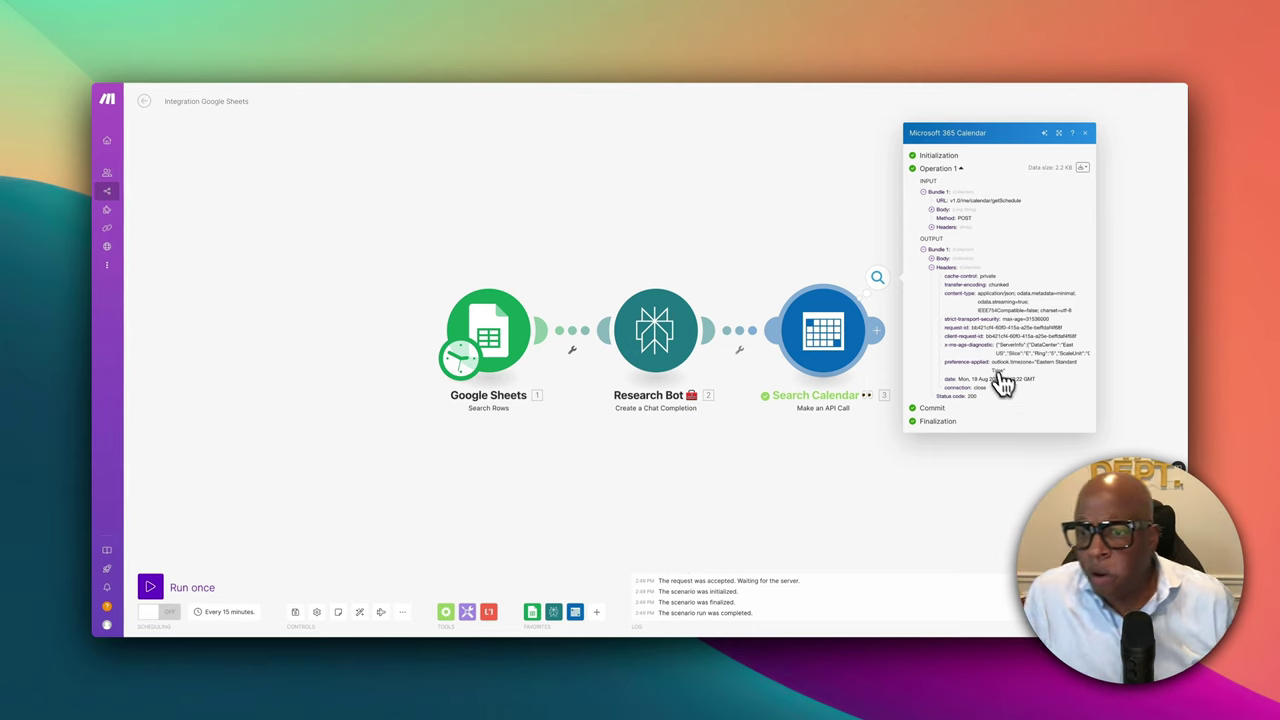
scroll(1108, 277, left, 2)
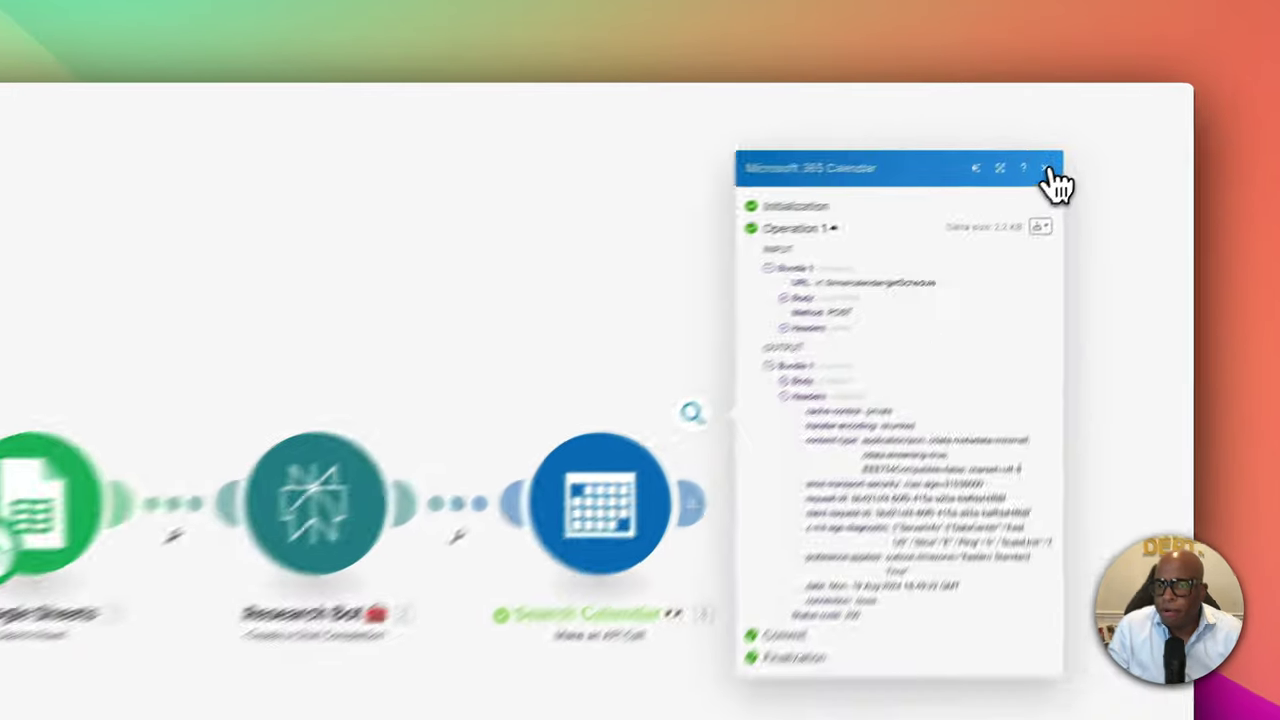
click(1102, 134)
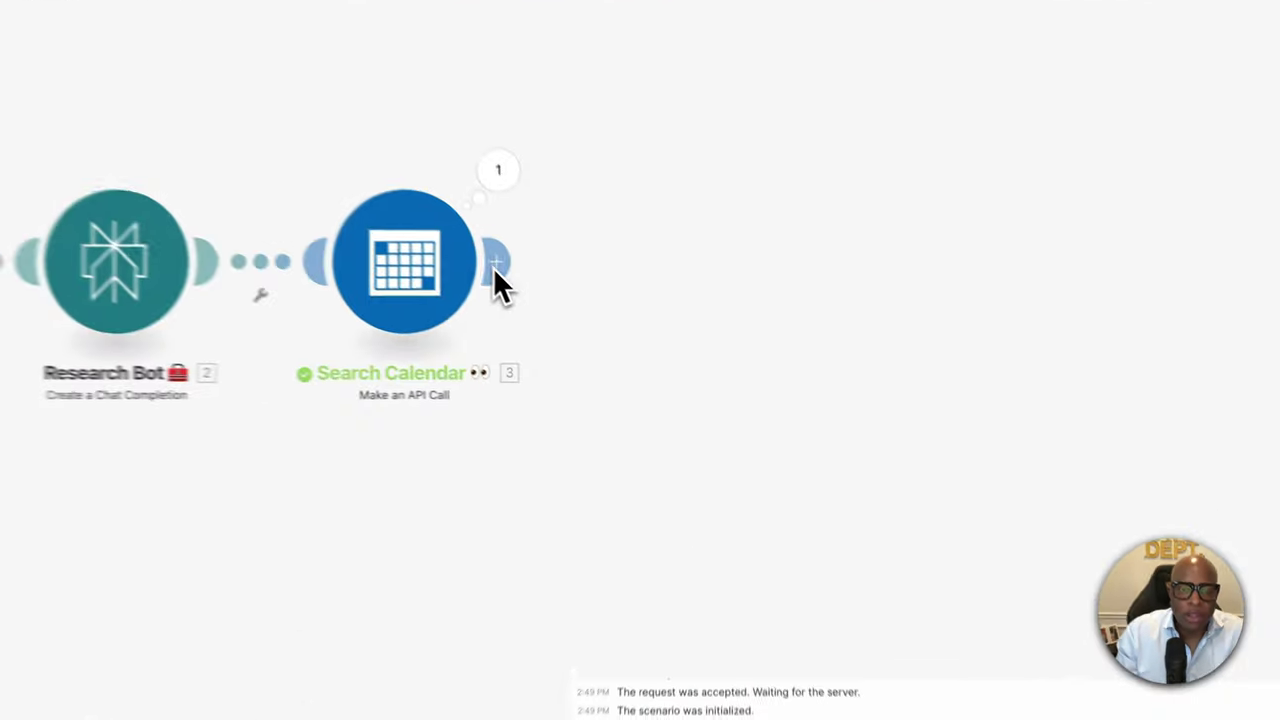
Add a Flow Control Iterator module after Search Calendar.
click(468, 238)
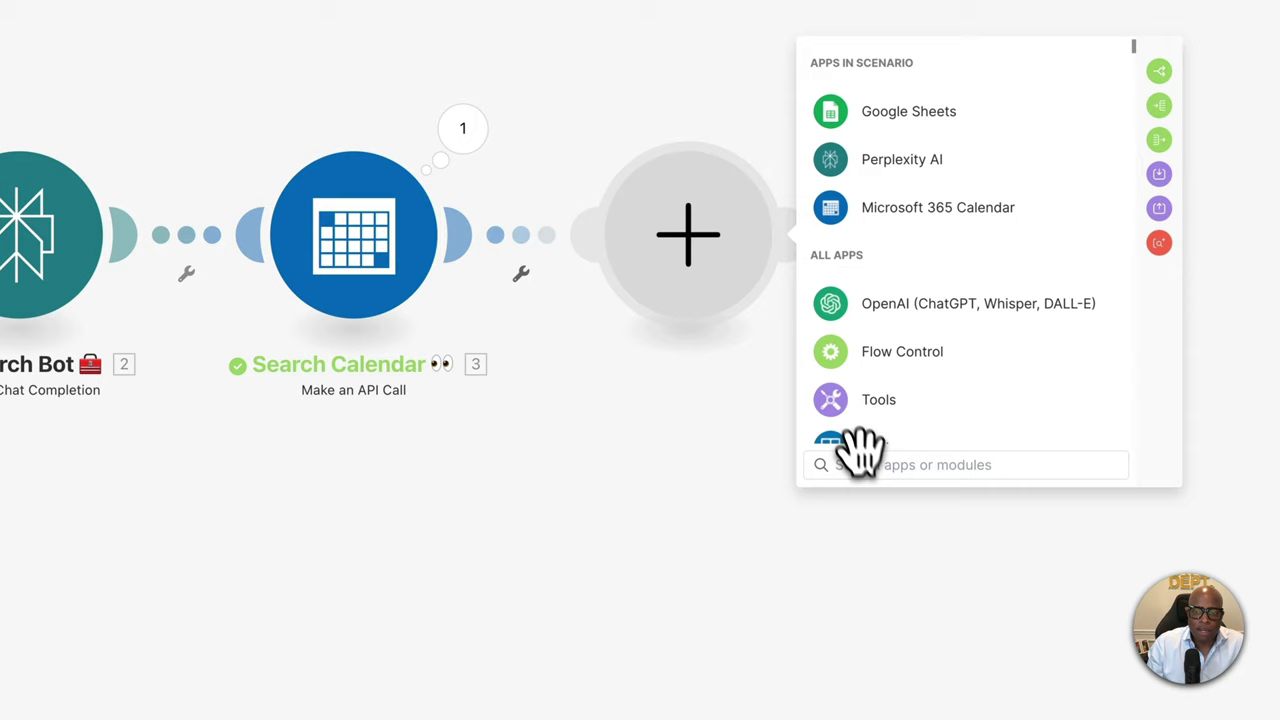
text(ite)
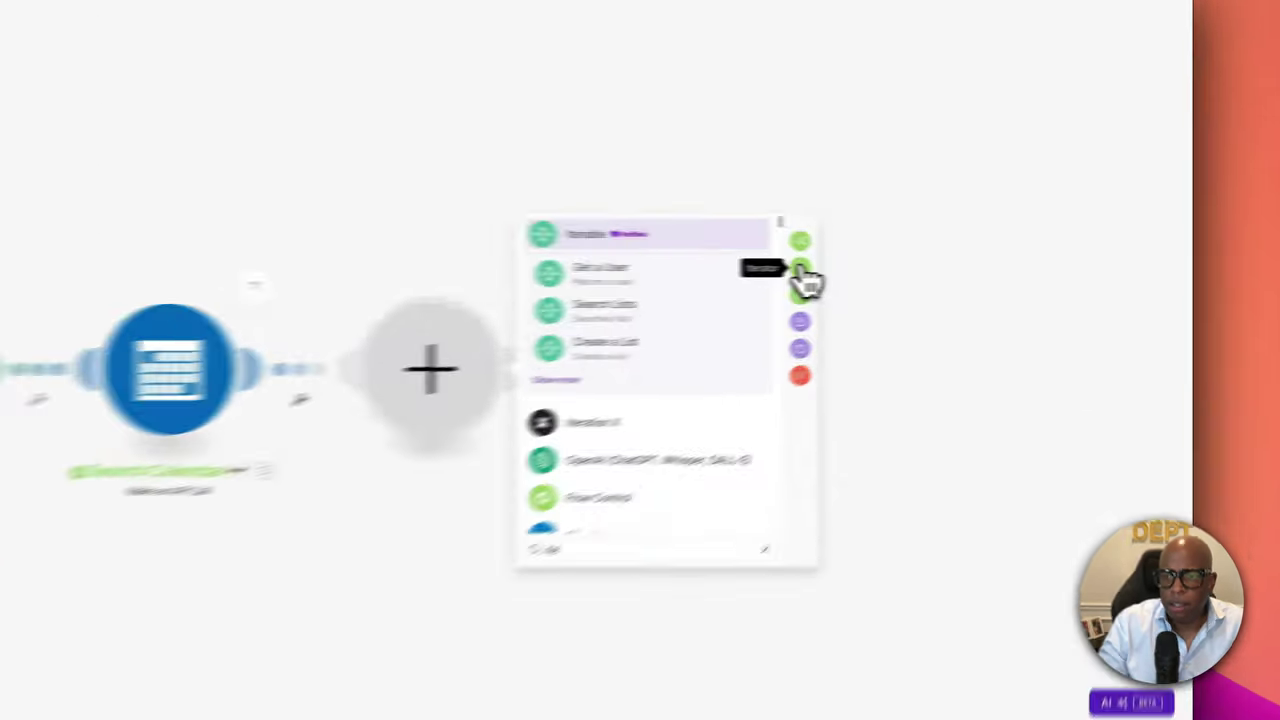
click(937, 270)
Map the Iterator's array to scheduleItems[] inside value[] of the Search Calendar response body, and save the module's settings.
click(435, 412)
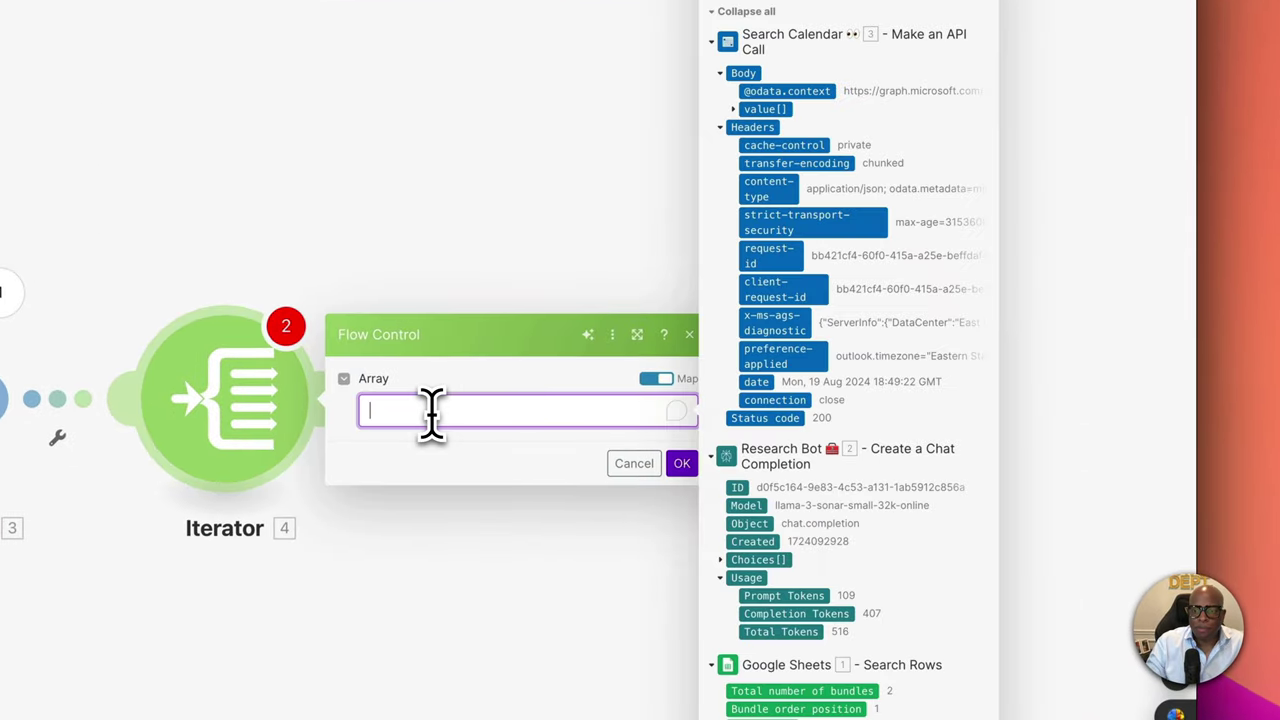
click(714, 398)
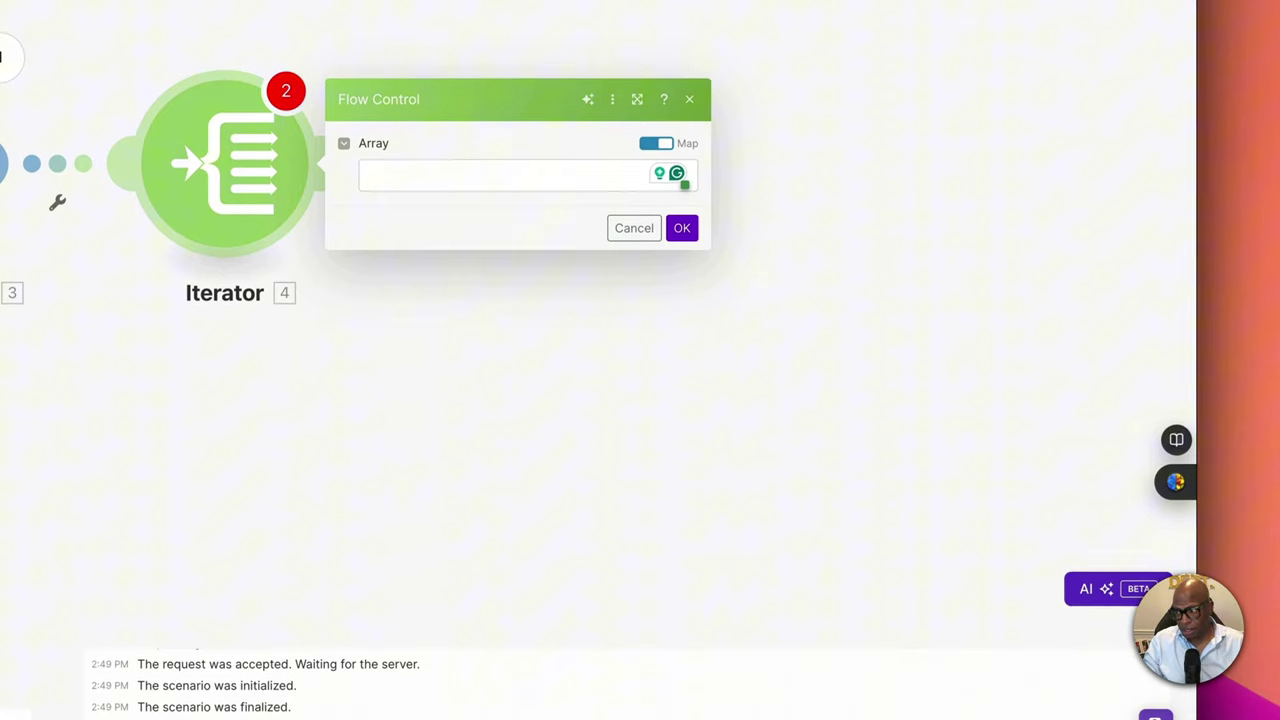
click(495, 176)
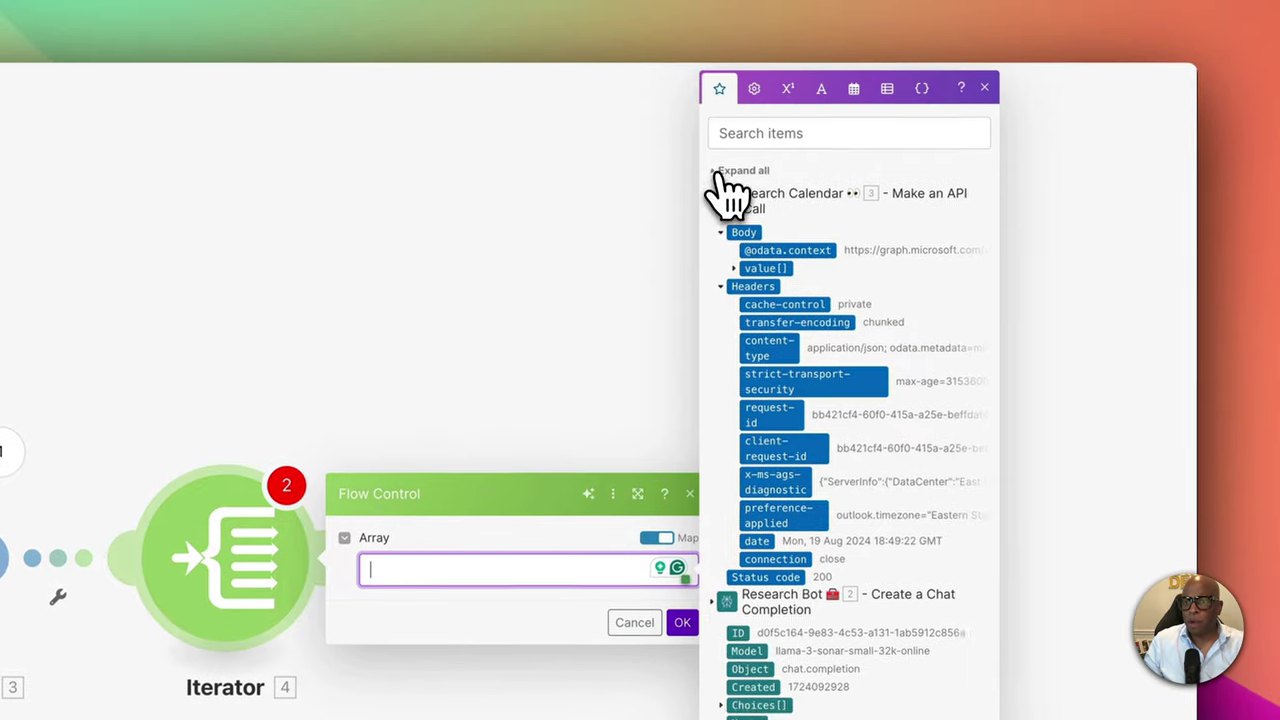
click(745, 110)
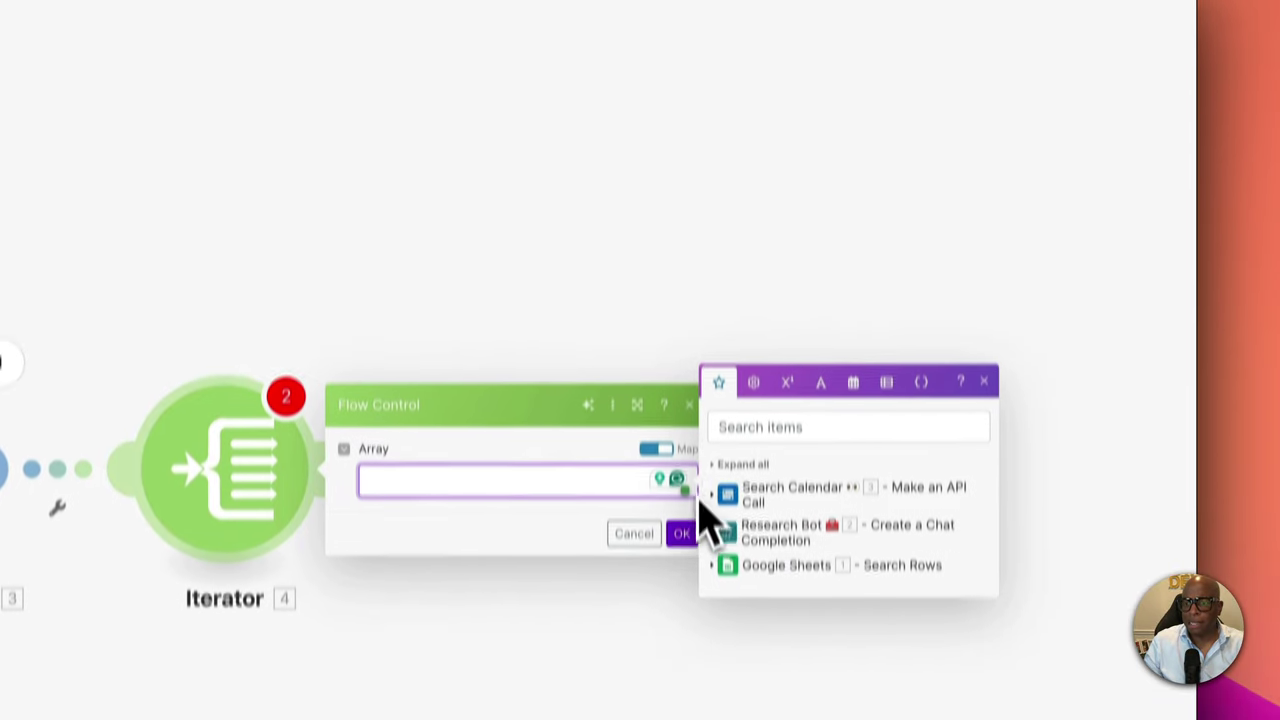
click(725, 500)
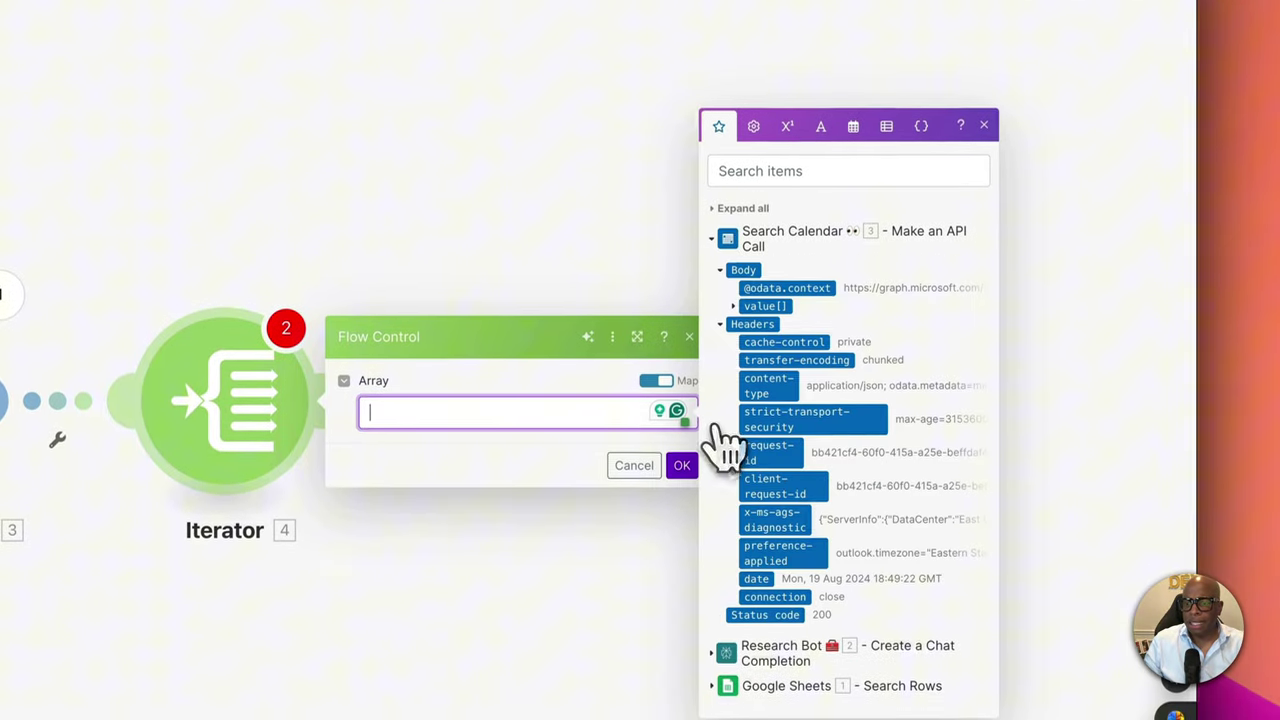
click(745, 309)
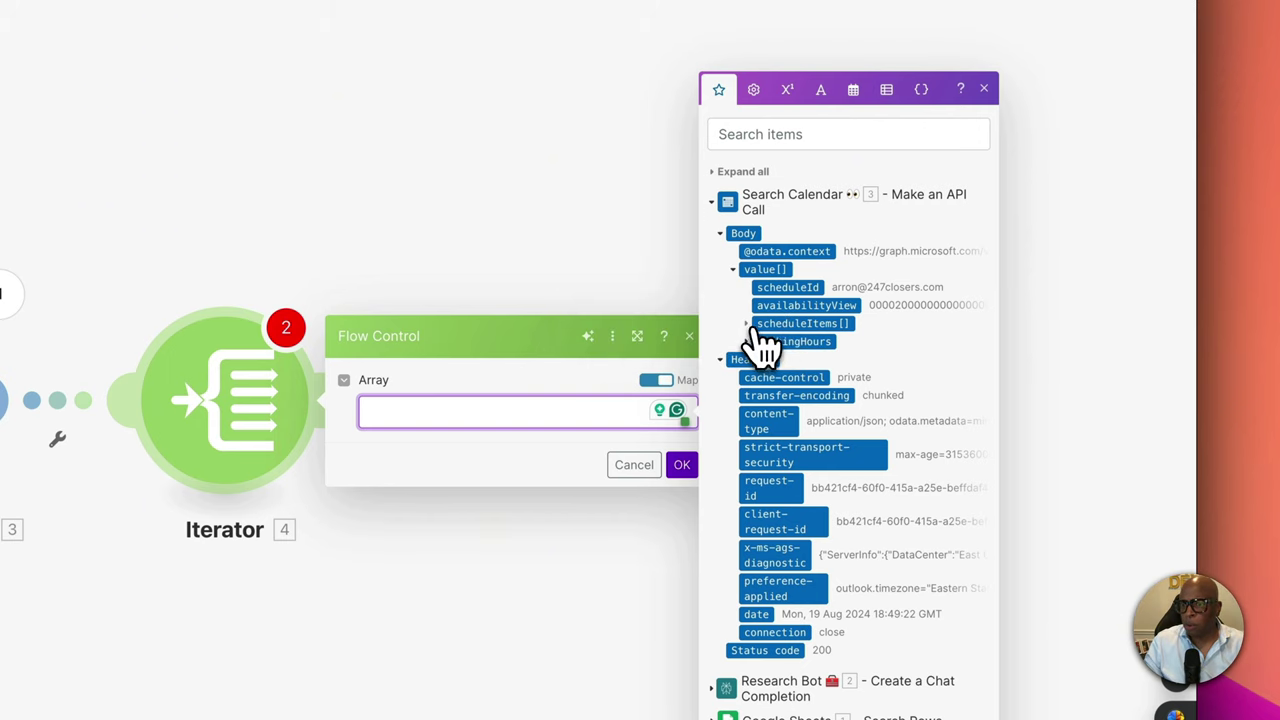
click(768, 326)
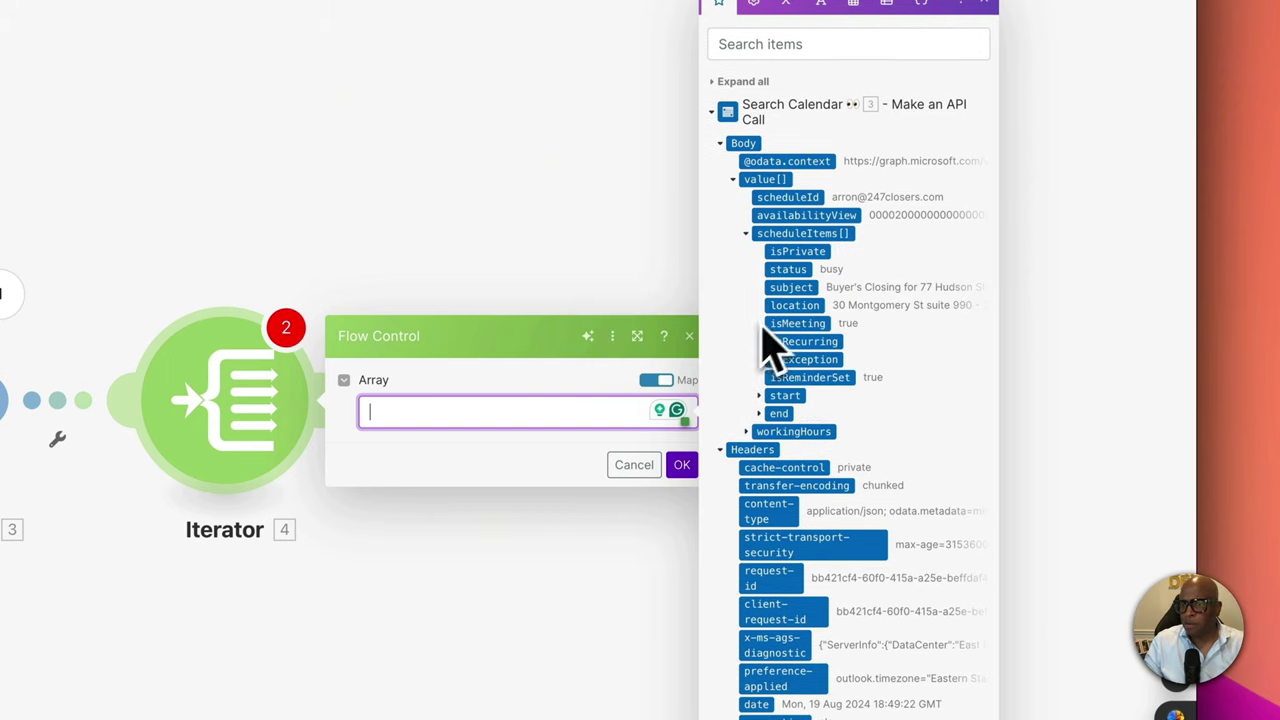
click(794, 238)
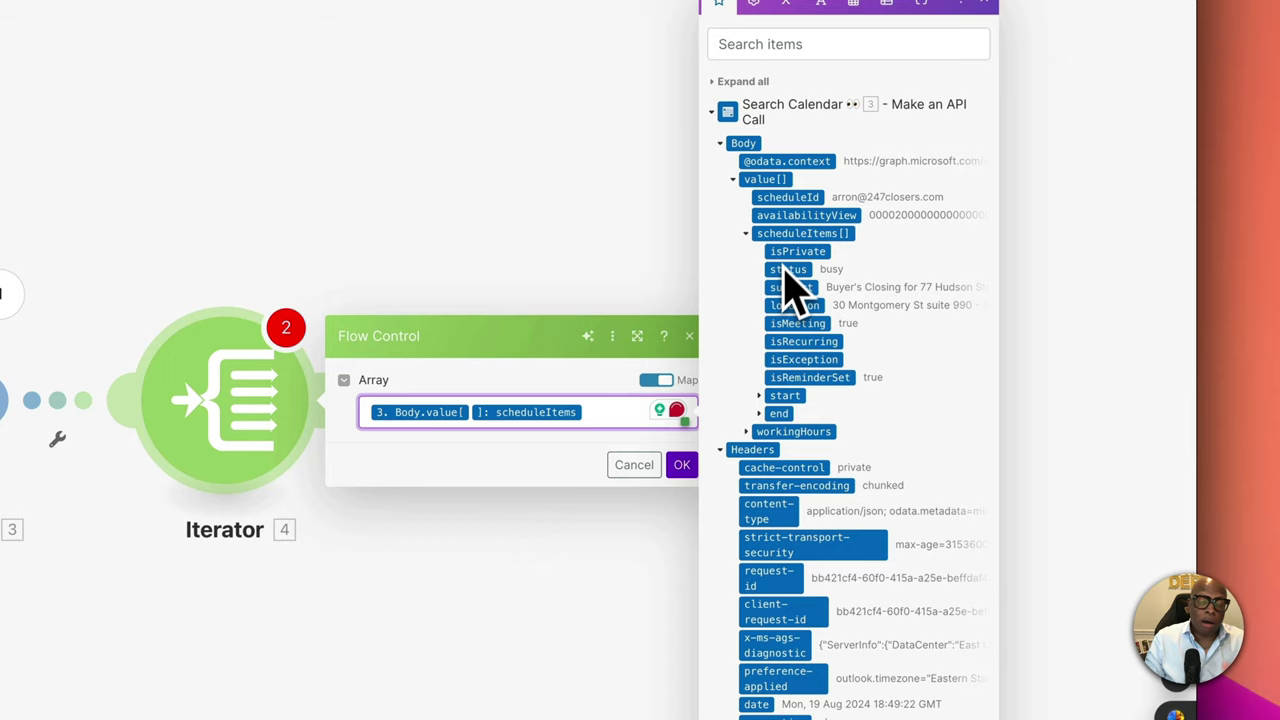
click(688, 466)
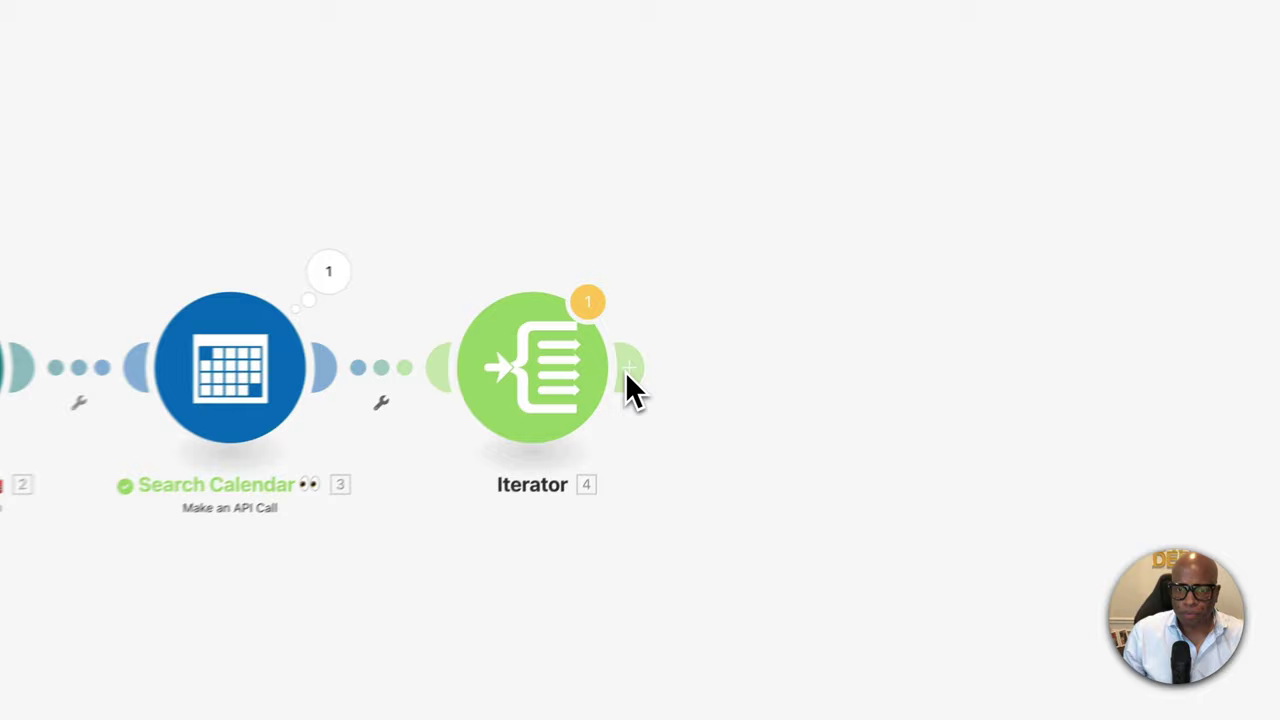
Search the modules for "aggre" and add a Tools Text aggregator after the Iterator.
click(670, 332)
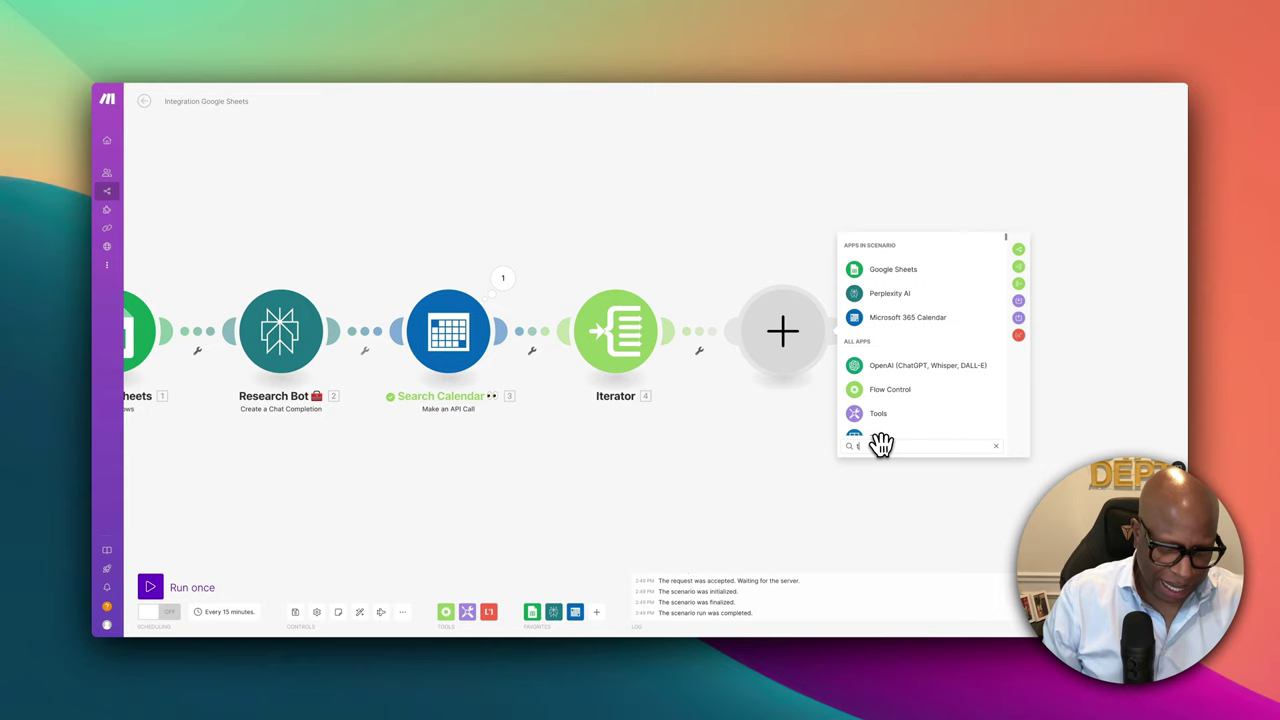
text(ext)
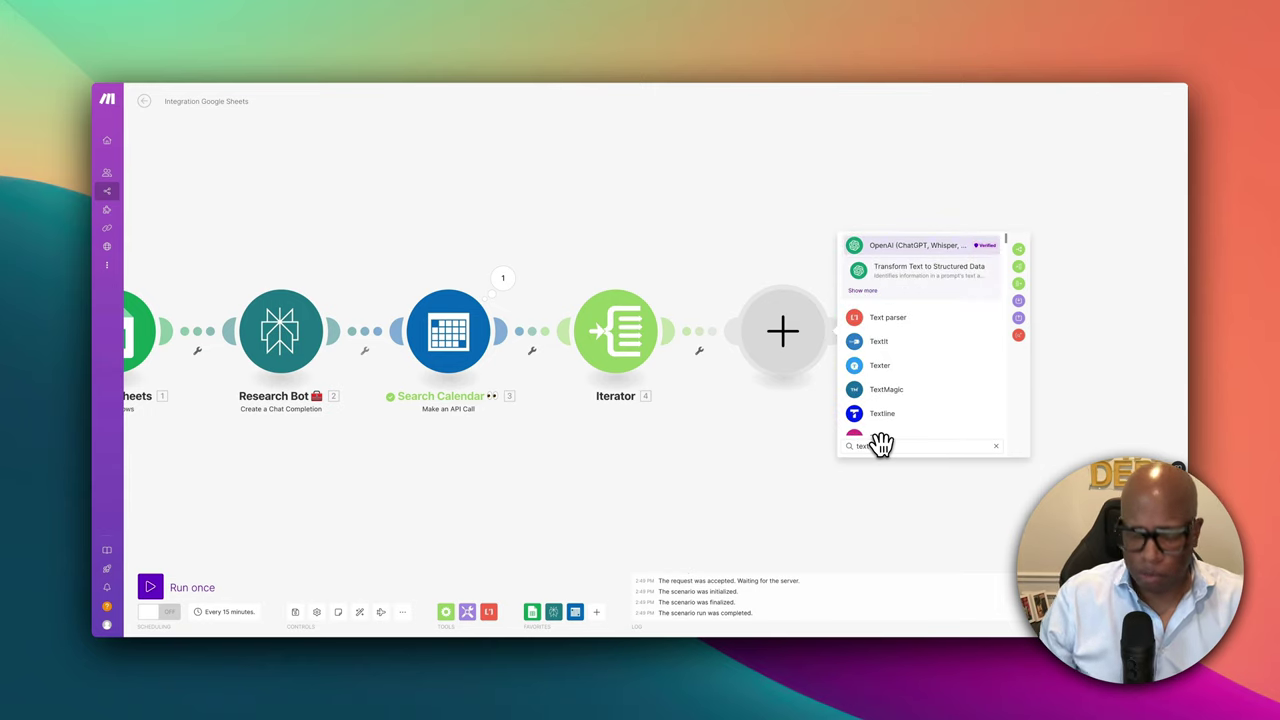
key(BackSpace)
key(BackSpace)
key(BackSpace)
key(BackSpace)
text(ag)
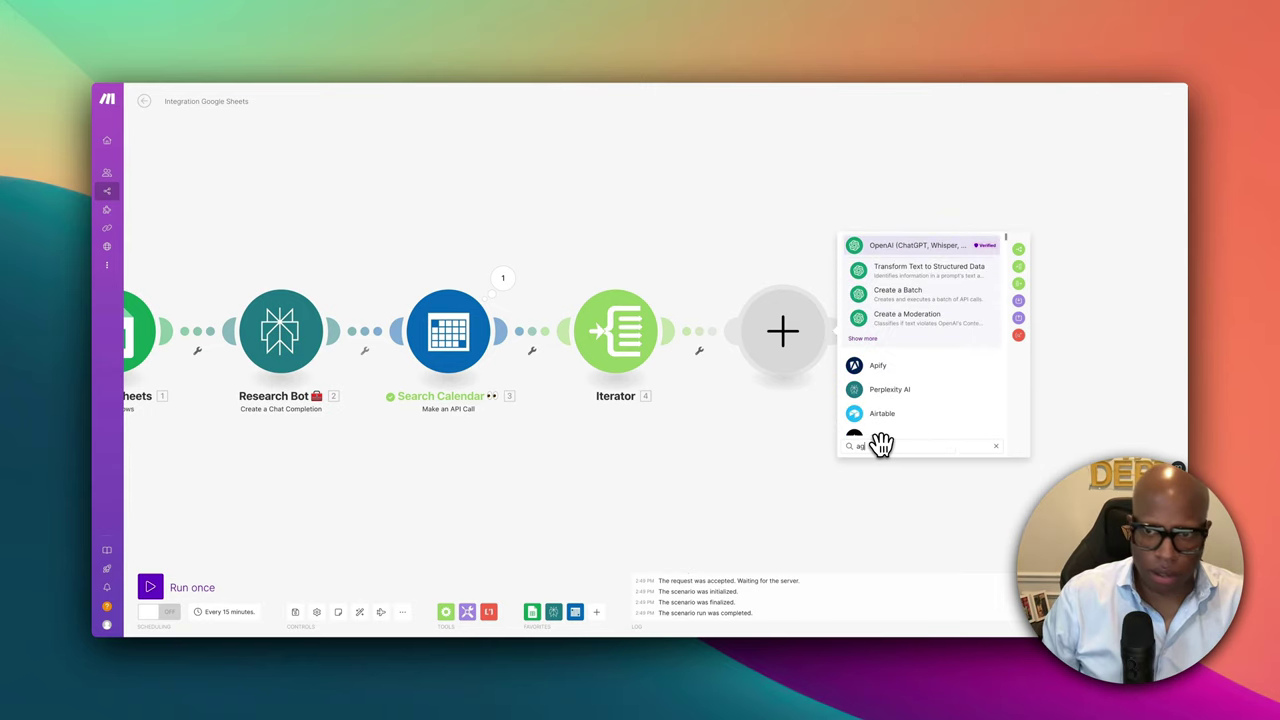
text(gre)
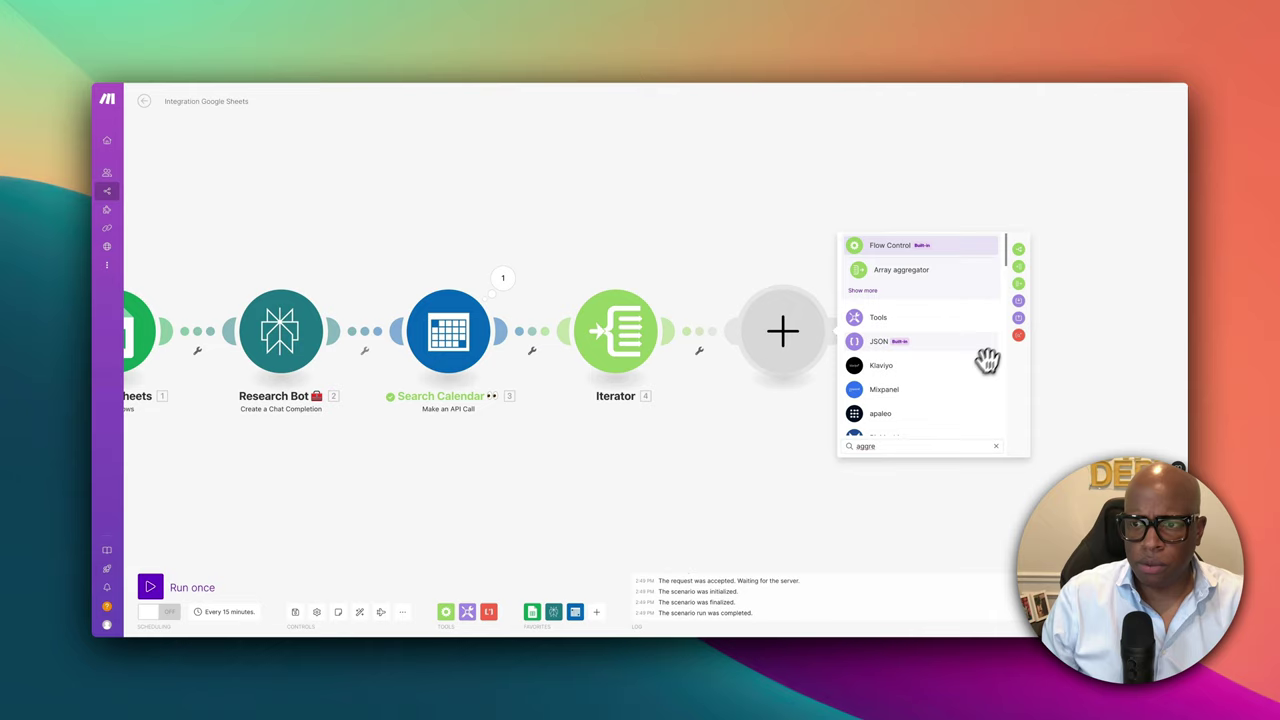
click(944, 318)
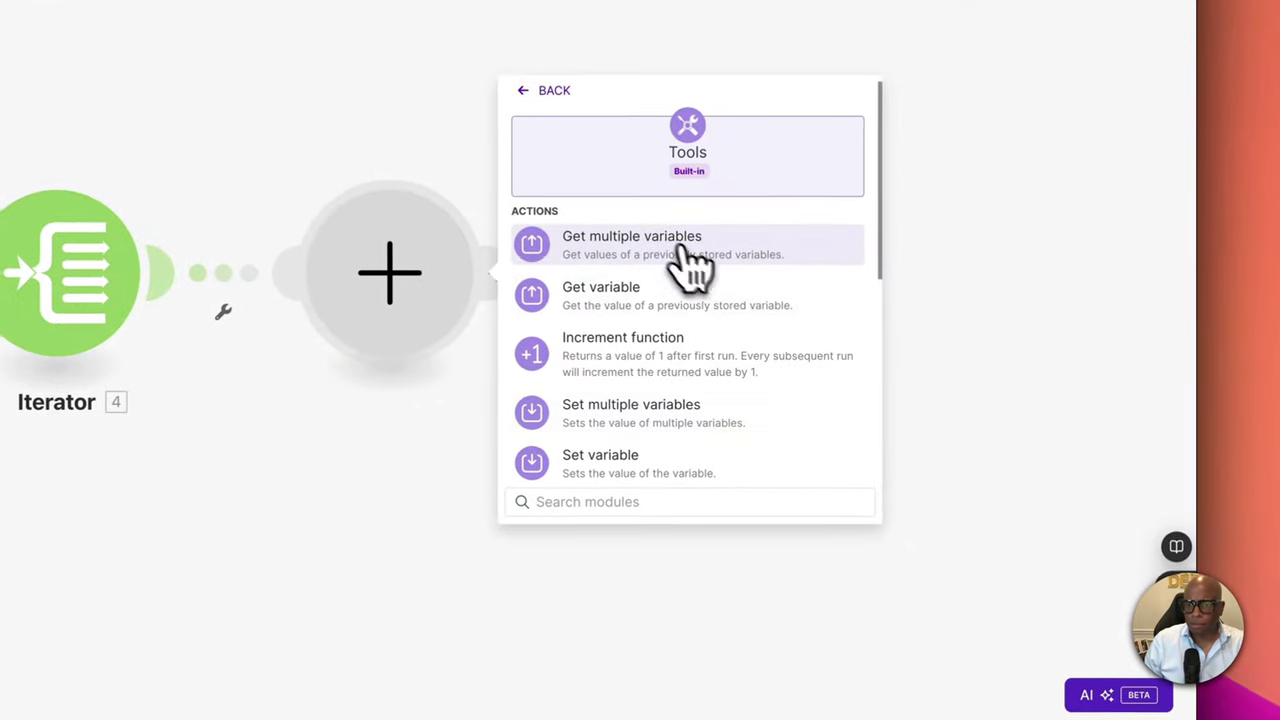
scroll(630, 458, down, 5)
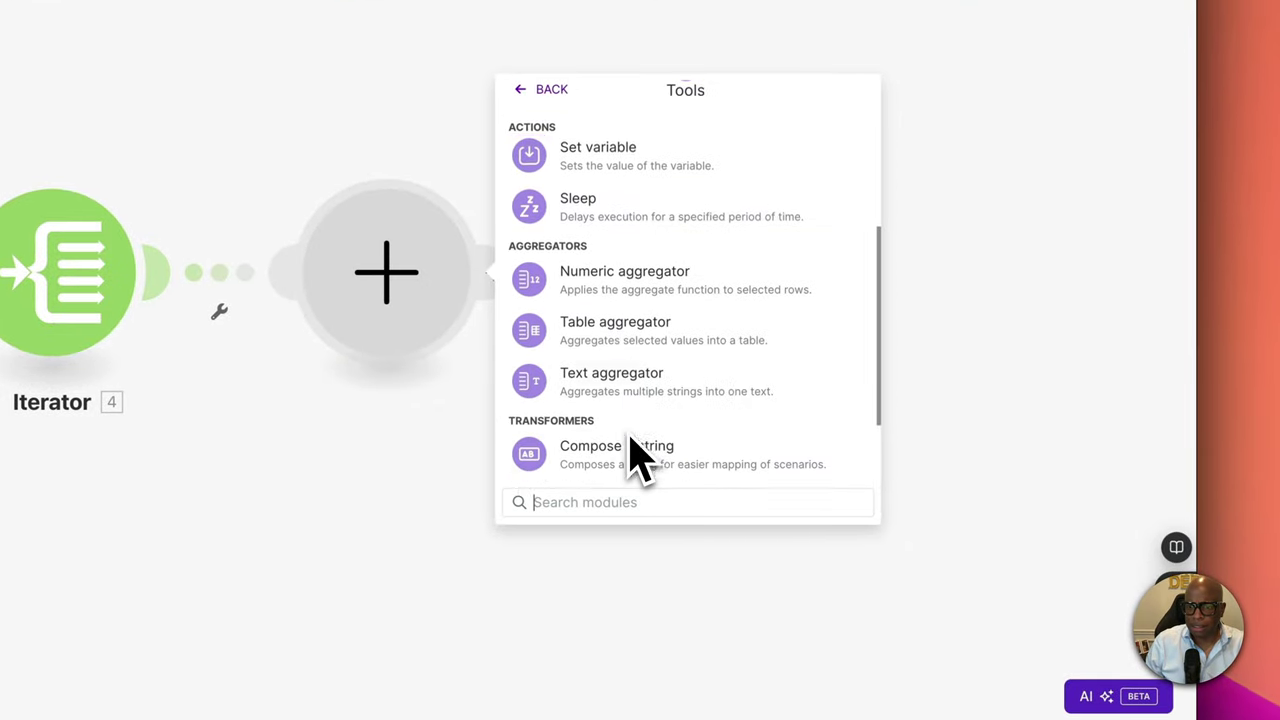
click(640, 284)
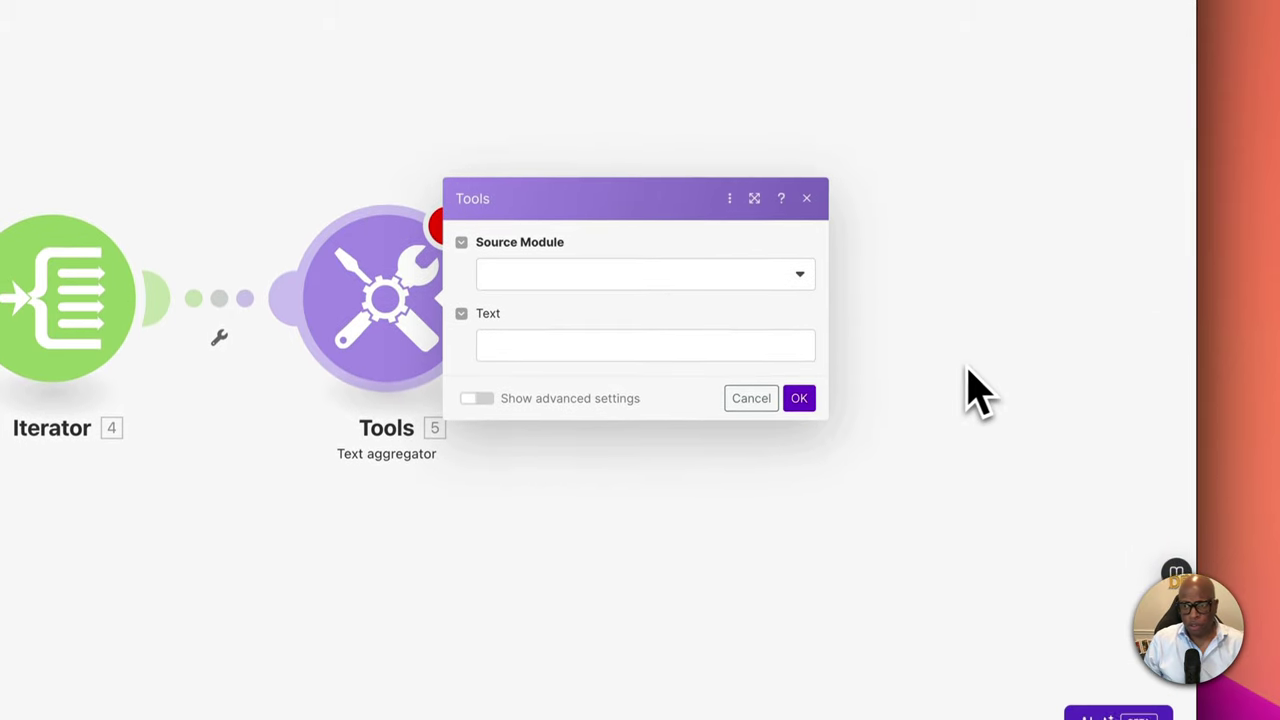
Set the Text aggregator's source module to Iterator [4], show its advanced settings, and choose Other as row separator.
click(805, 290)
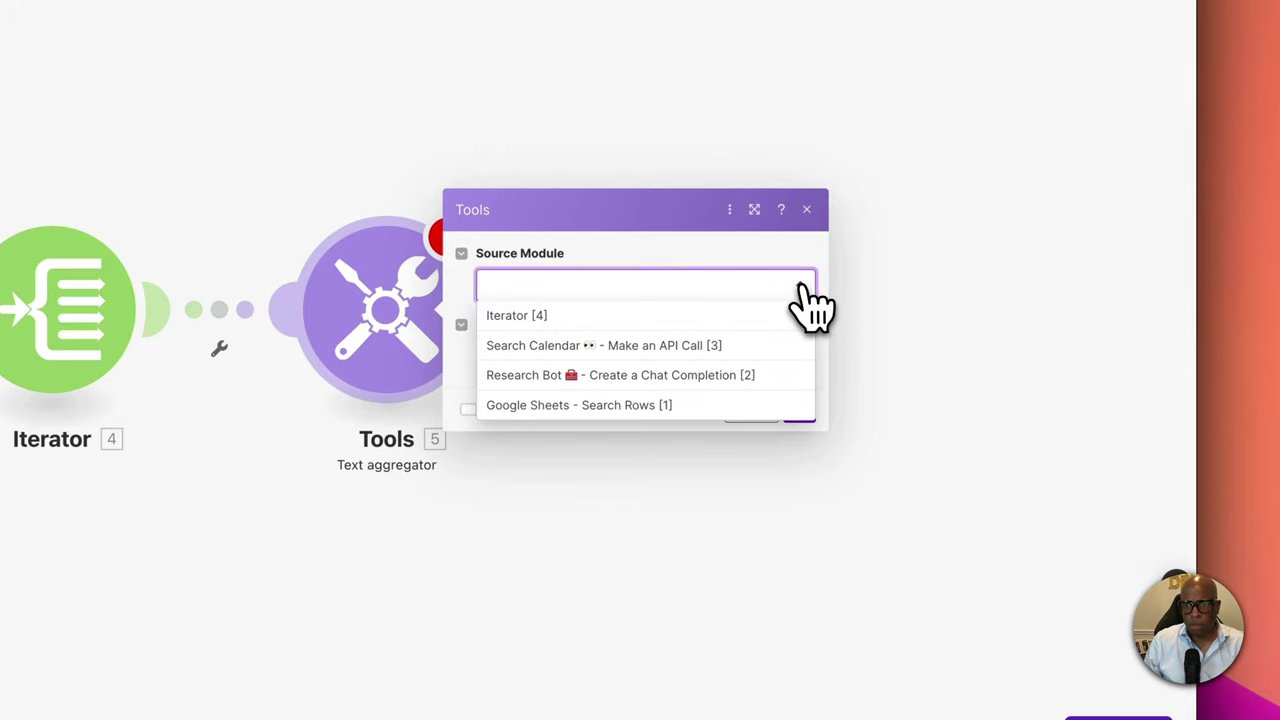
click(516, 316)
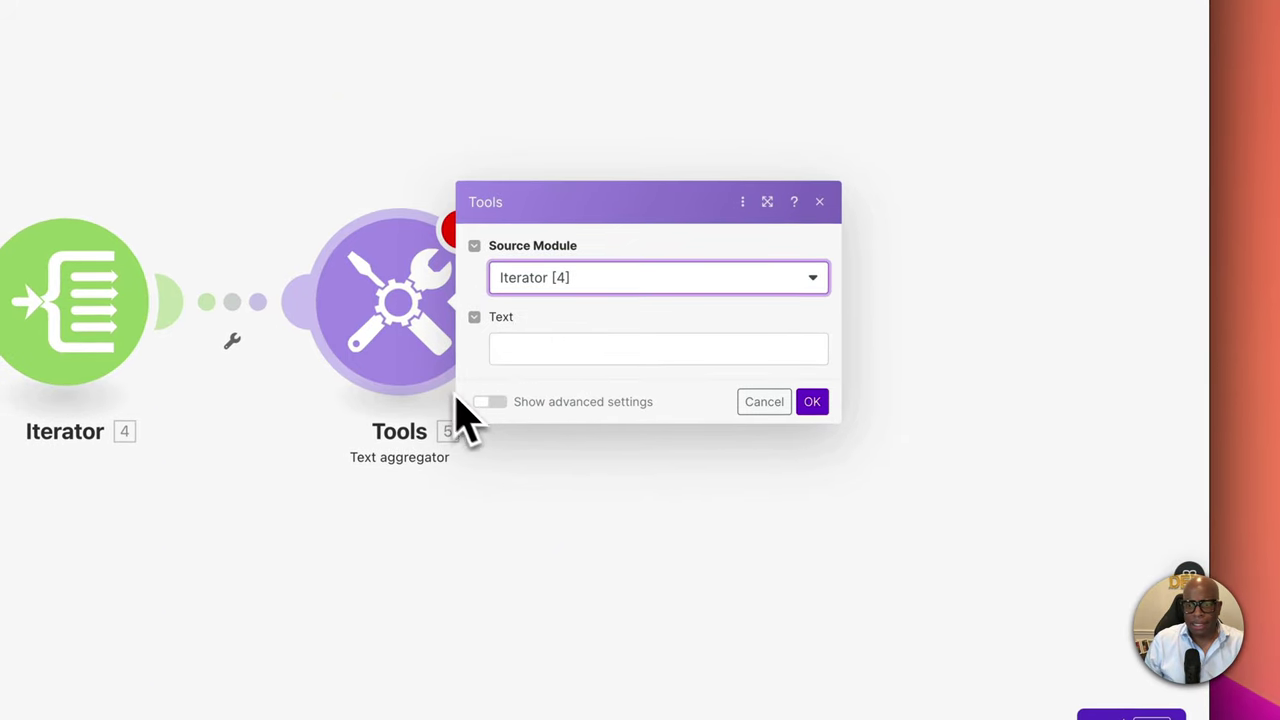
click(486, 401)
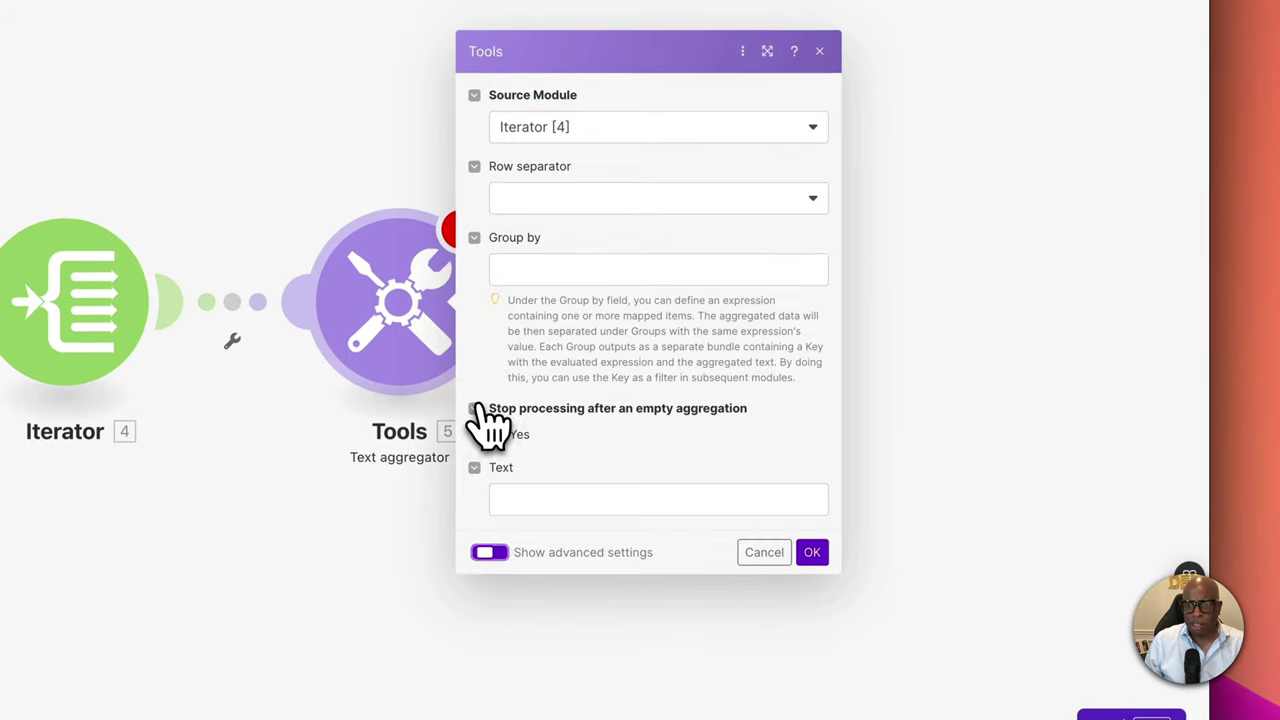
click(730, 205)
click(560, 317)
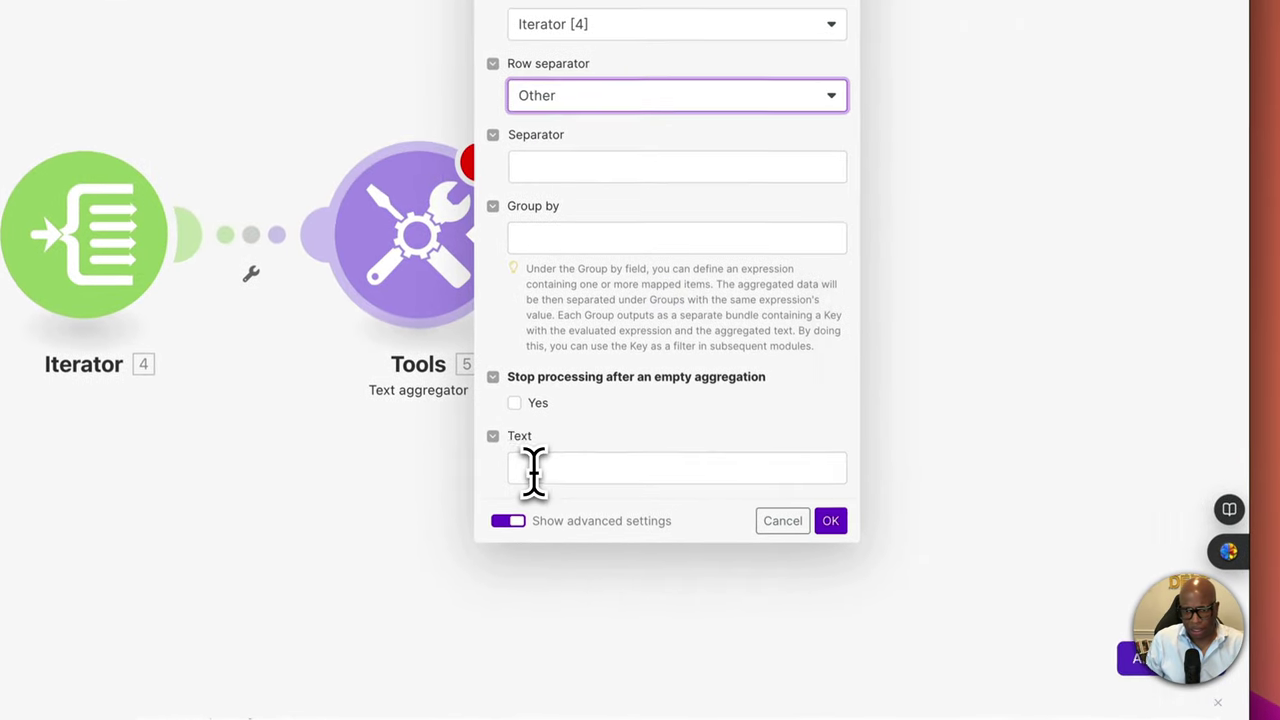
Map the Iterator's start dateTime and end dateTime on separate lines of the aggregator's text, confirm, and save the scenario.
click(529, 464)
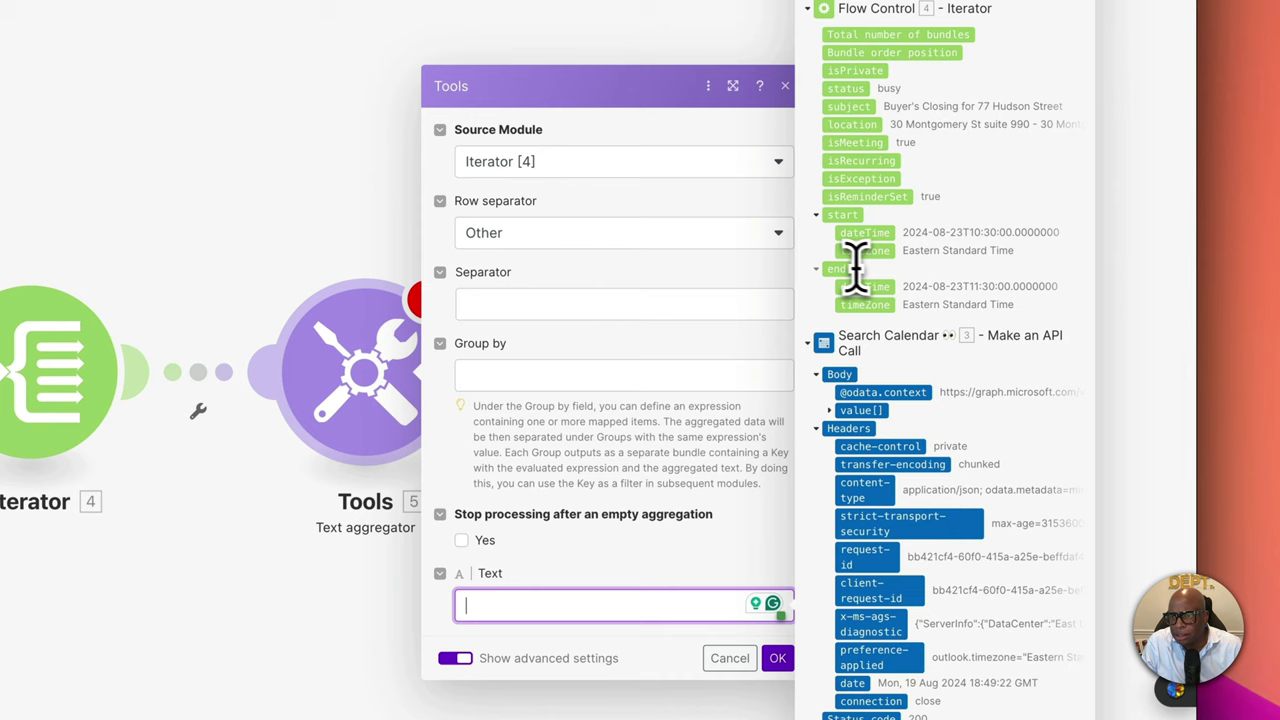
click(858, 236)
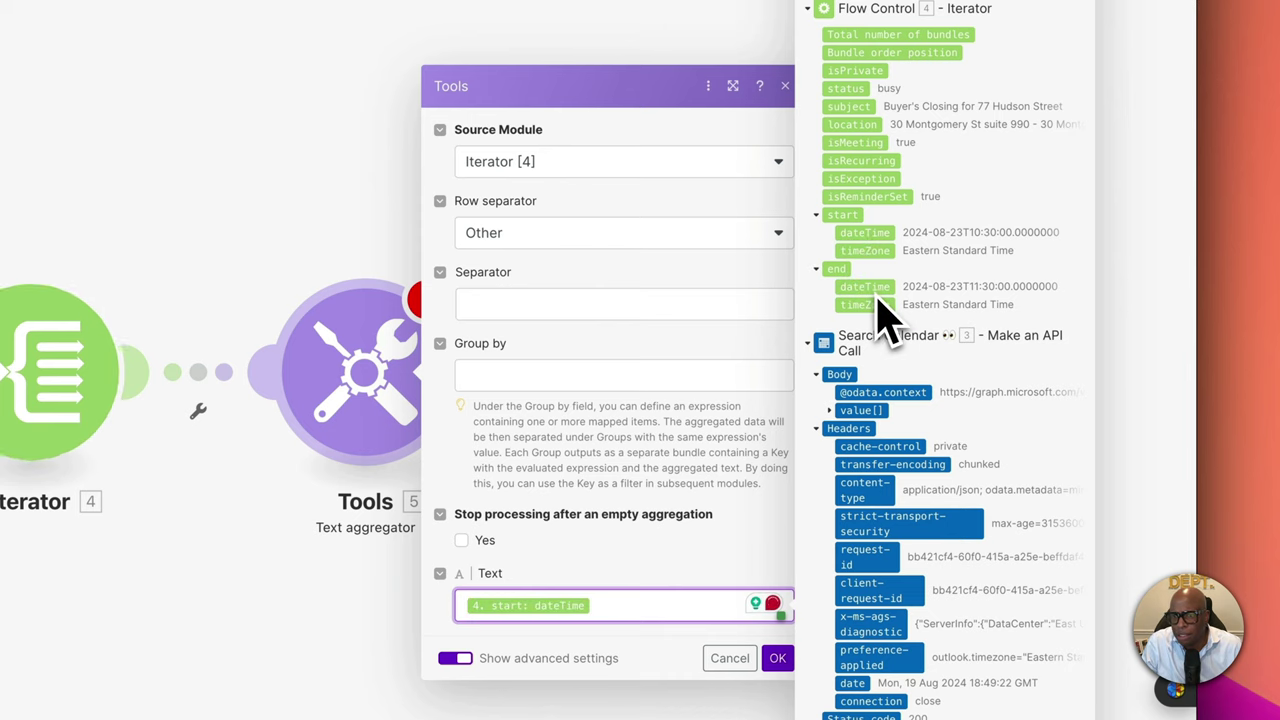
key(Return)
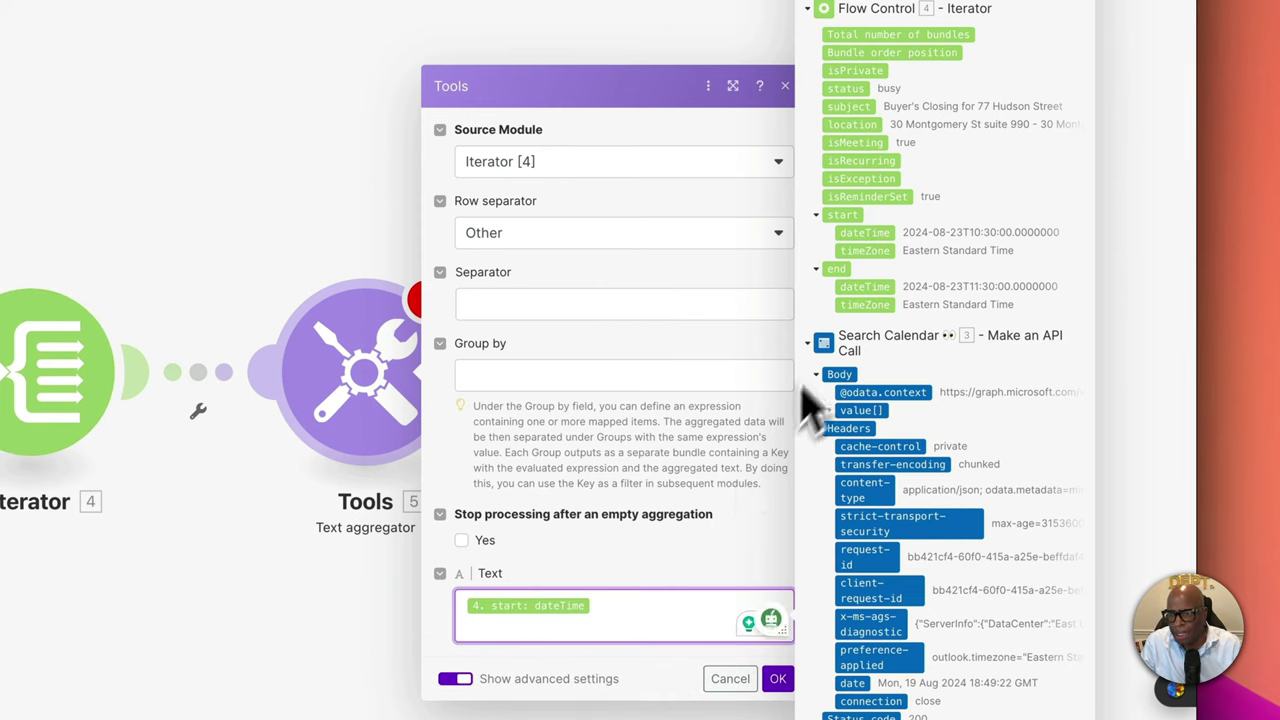
click(868, 293)
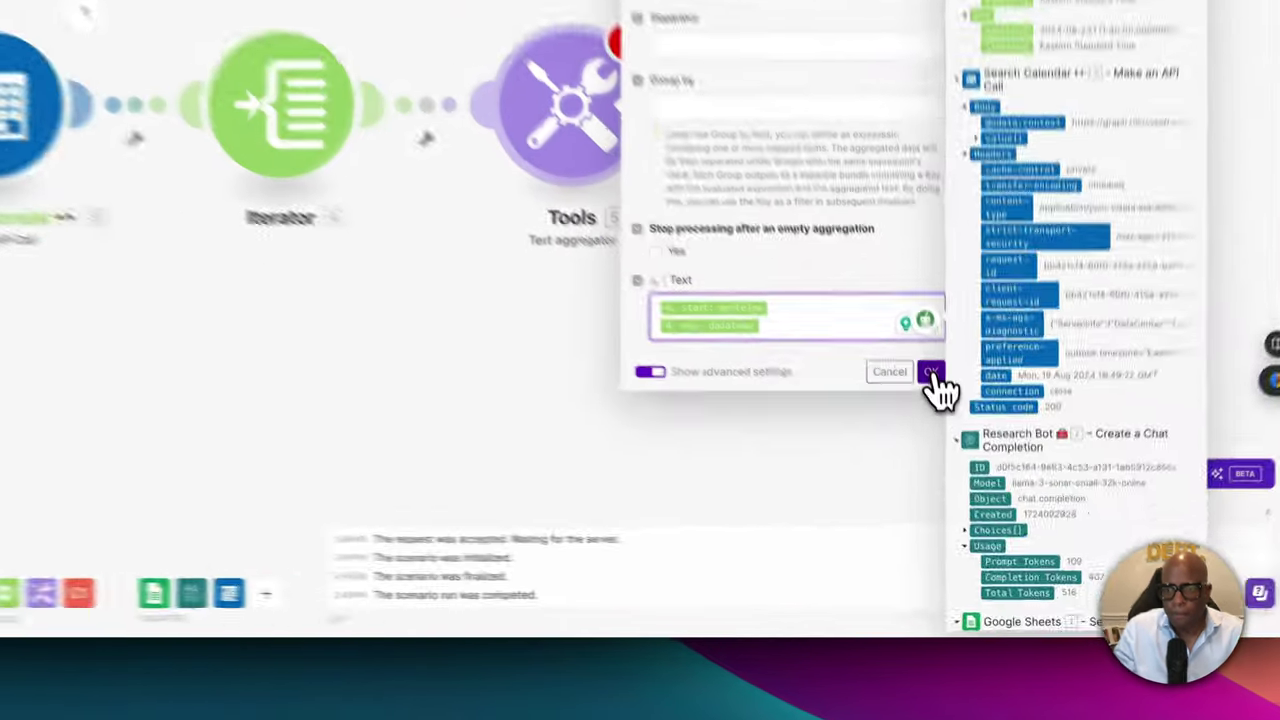
click(979, 485)
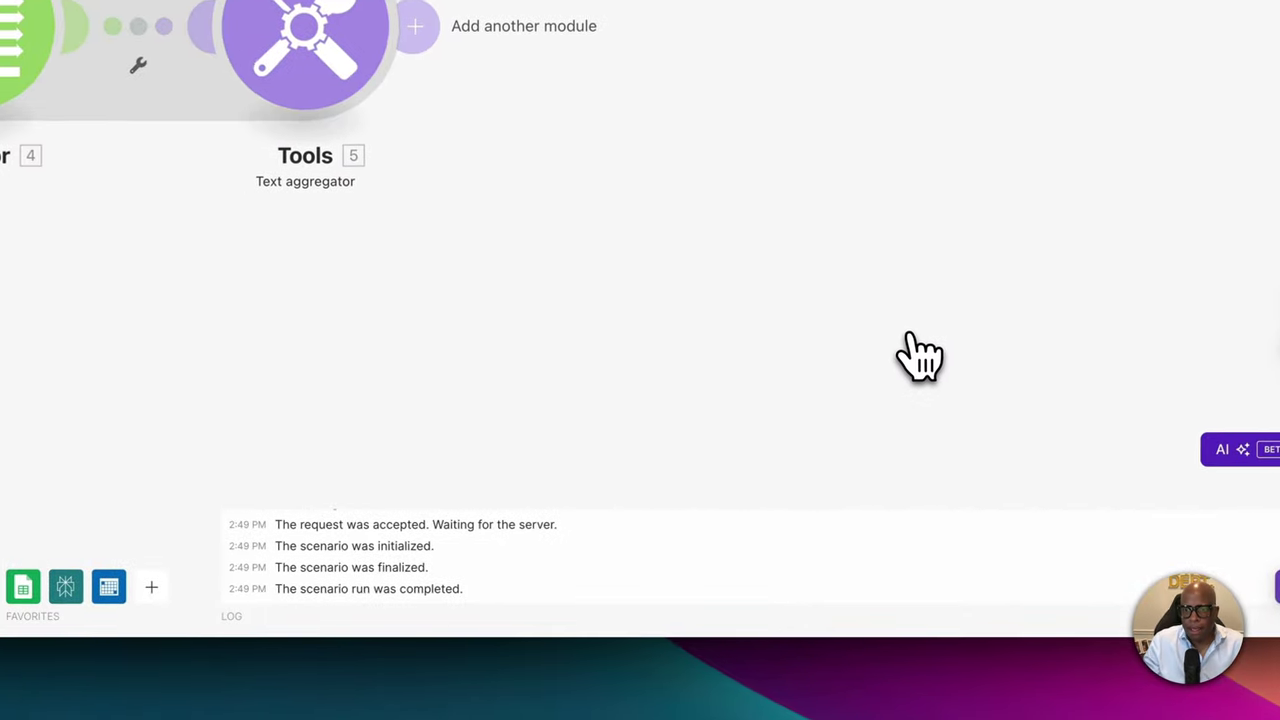
click(430, 587)
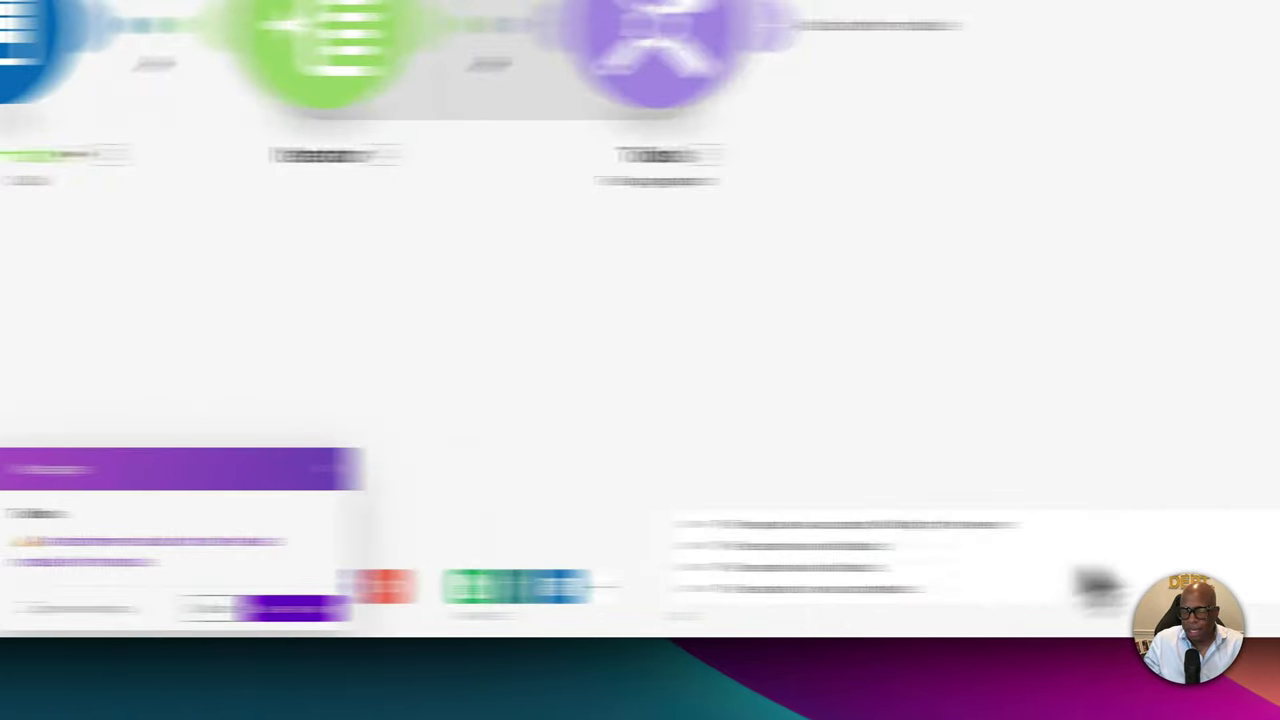
click(335, 607)
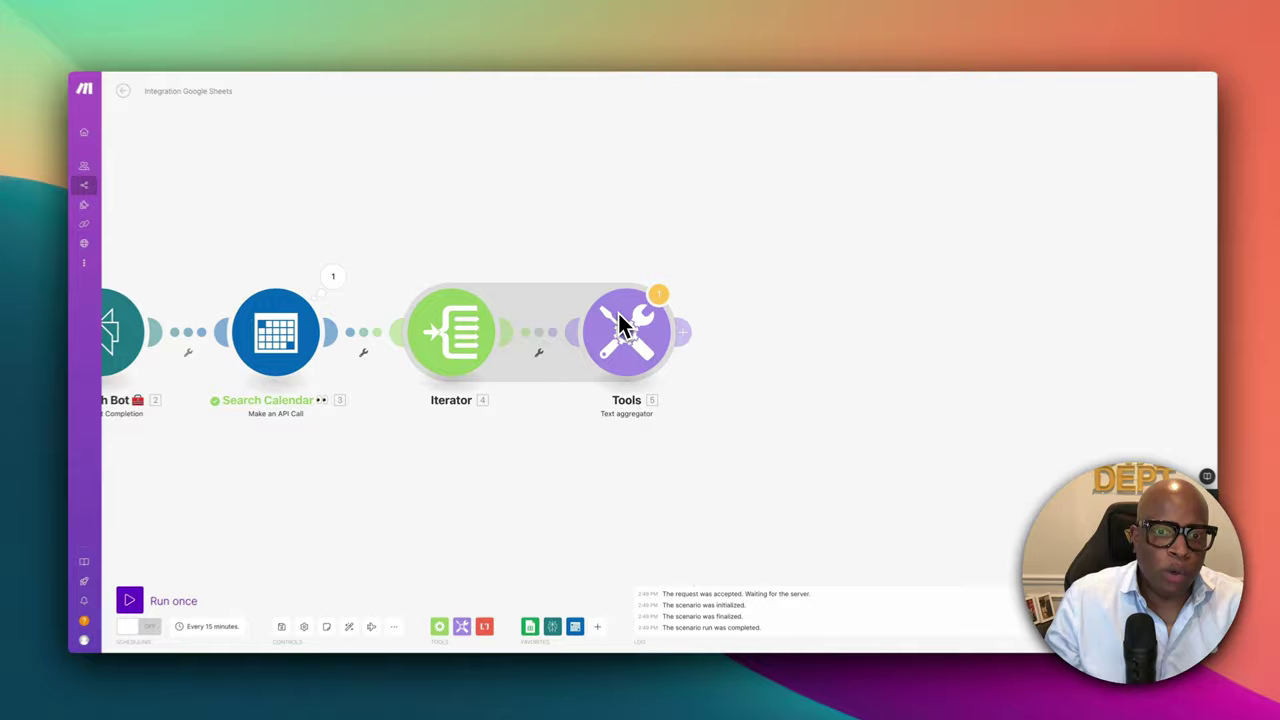
Add an OpenAI Create a Completion (Prompt) module after the Text aggregator.
scroll(523, 340, down, 3)
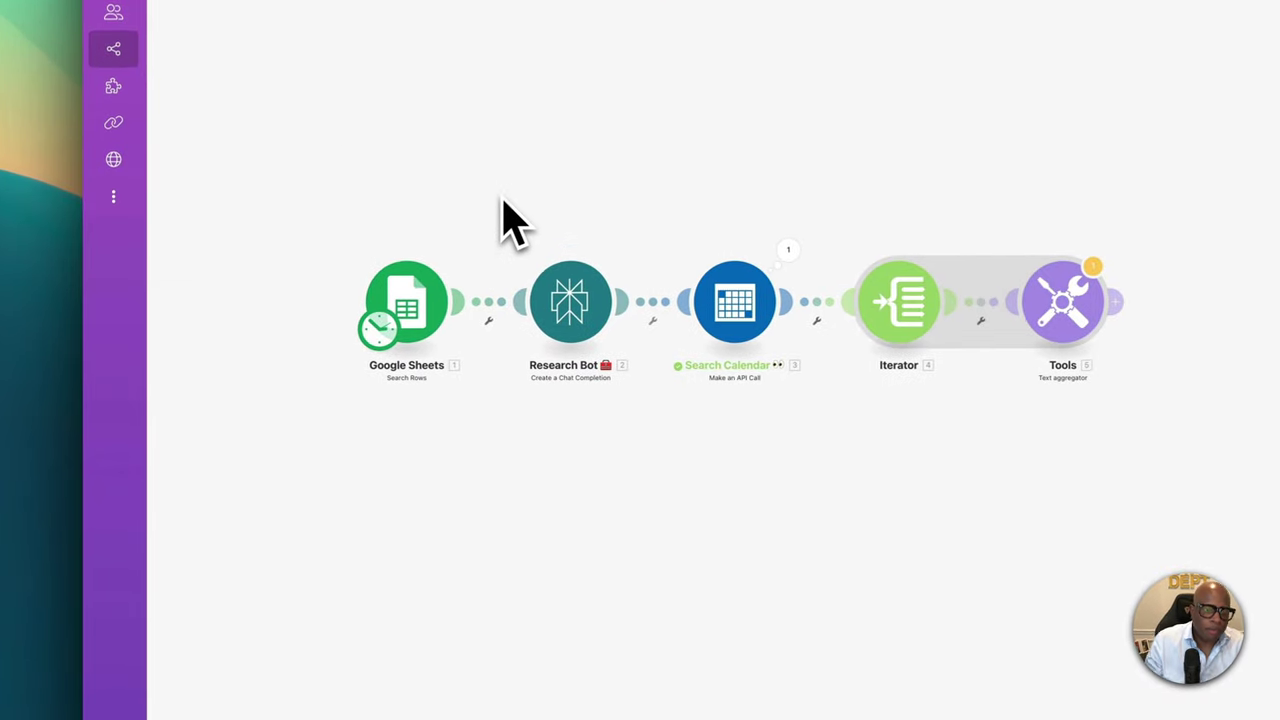
scroll(550, 230, up, 1)
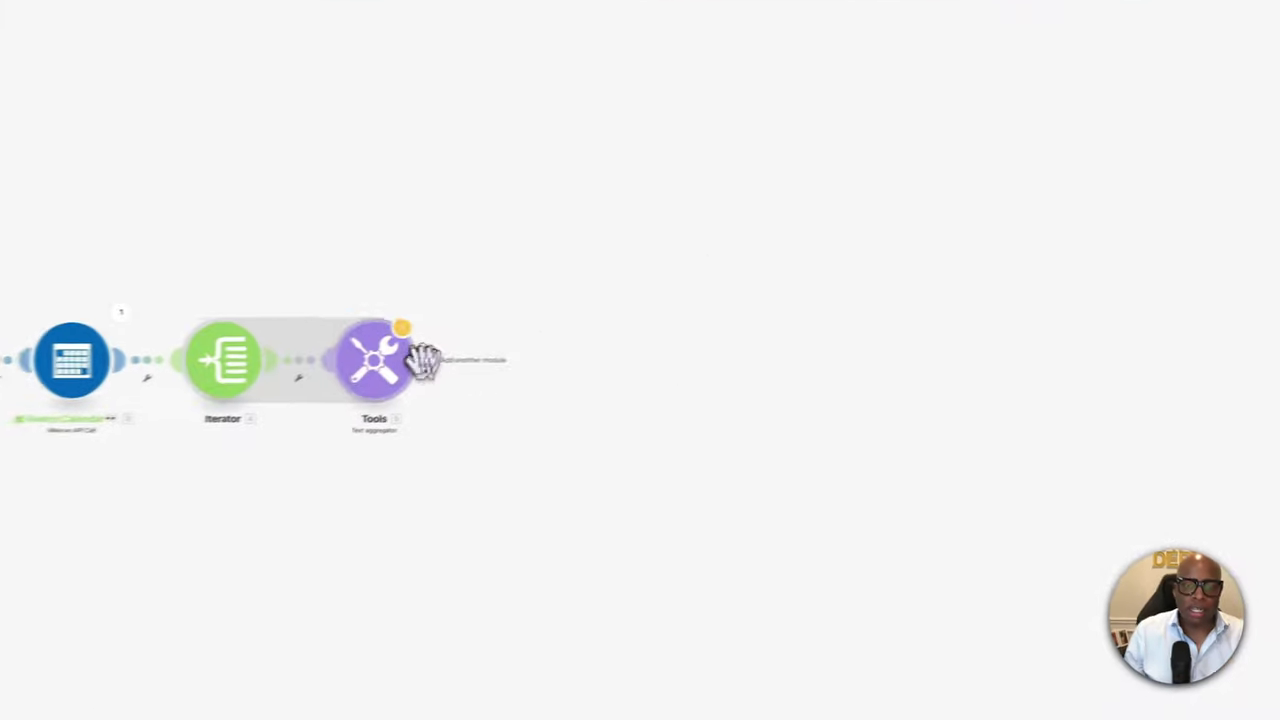
click(613, 336)
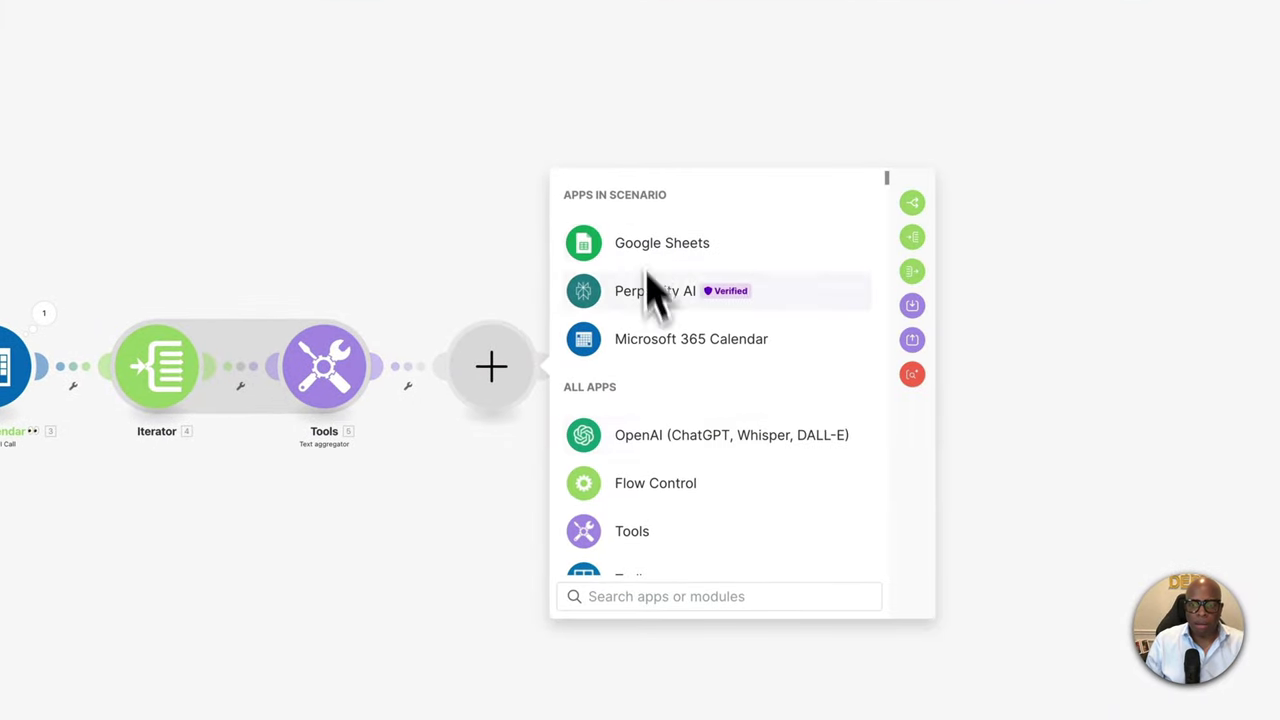
click(660, 450)
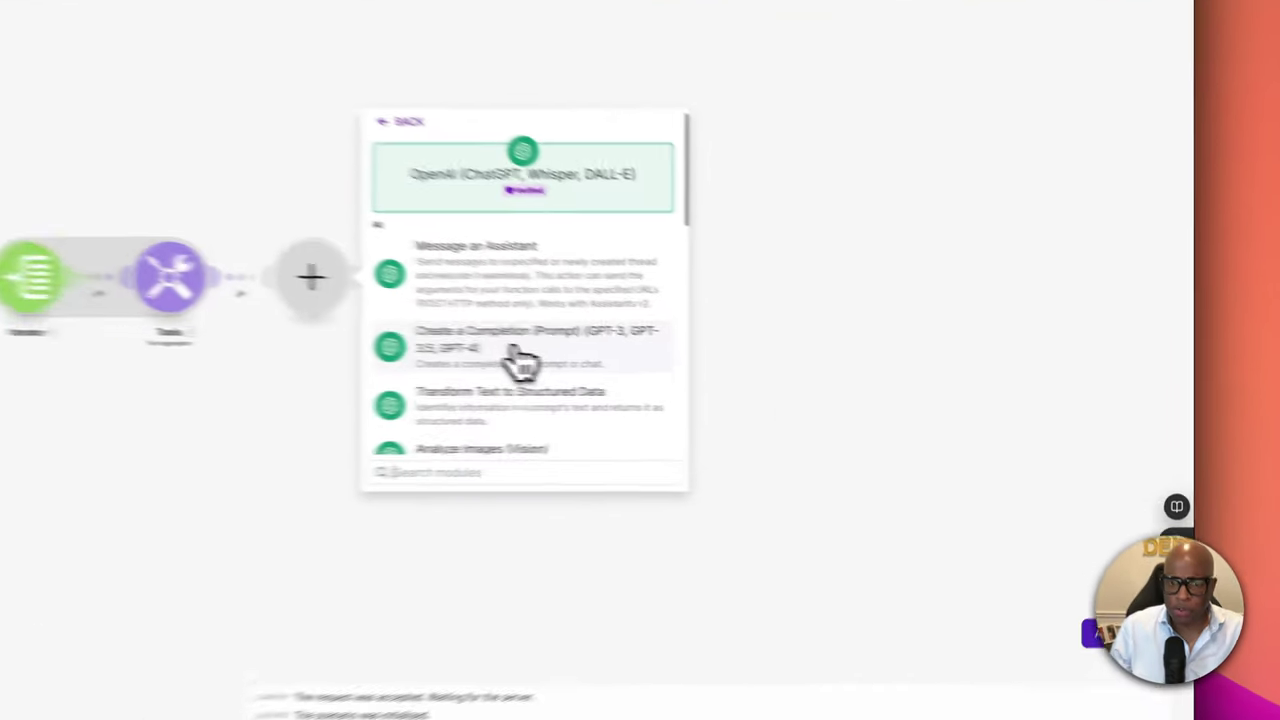
click(791, 378)
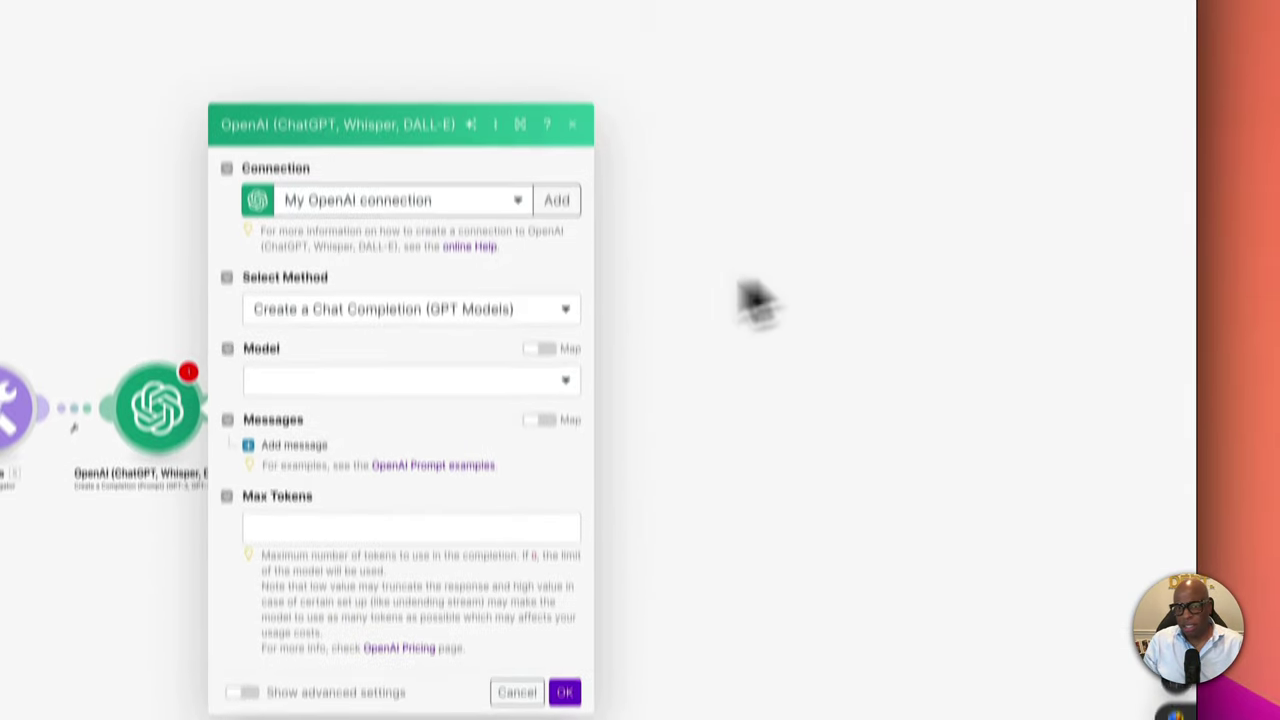
Set the OpenAI module's model to gpt-4o (system) and add a message with the role User.
click(658, 402)
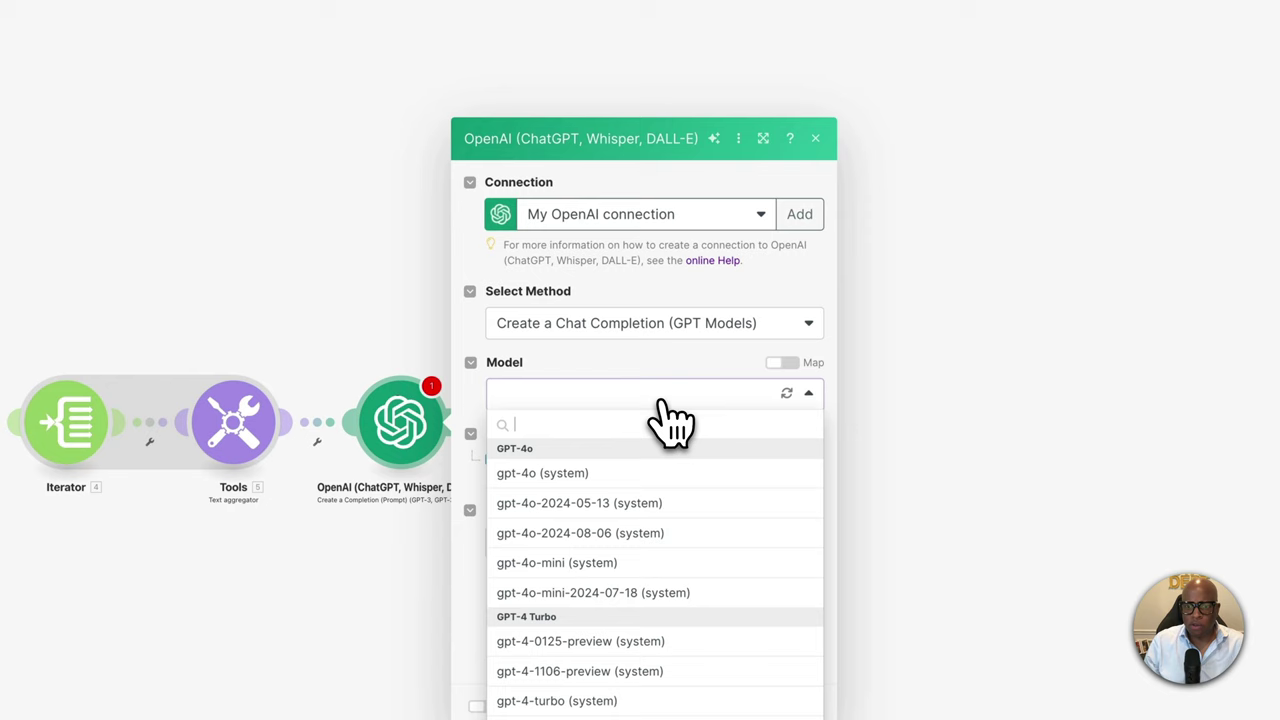
click(545, 474)
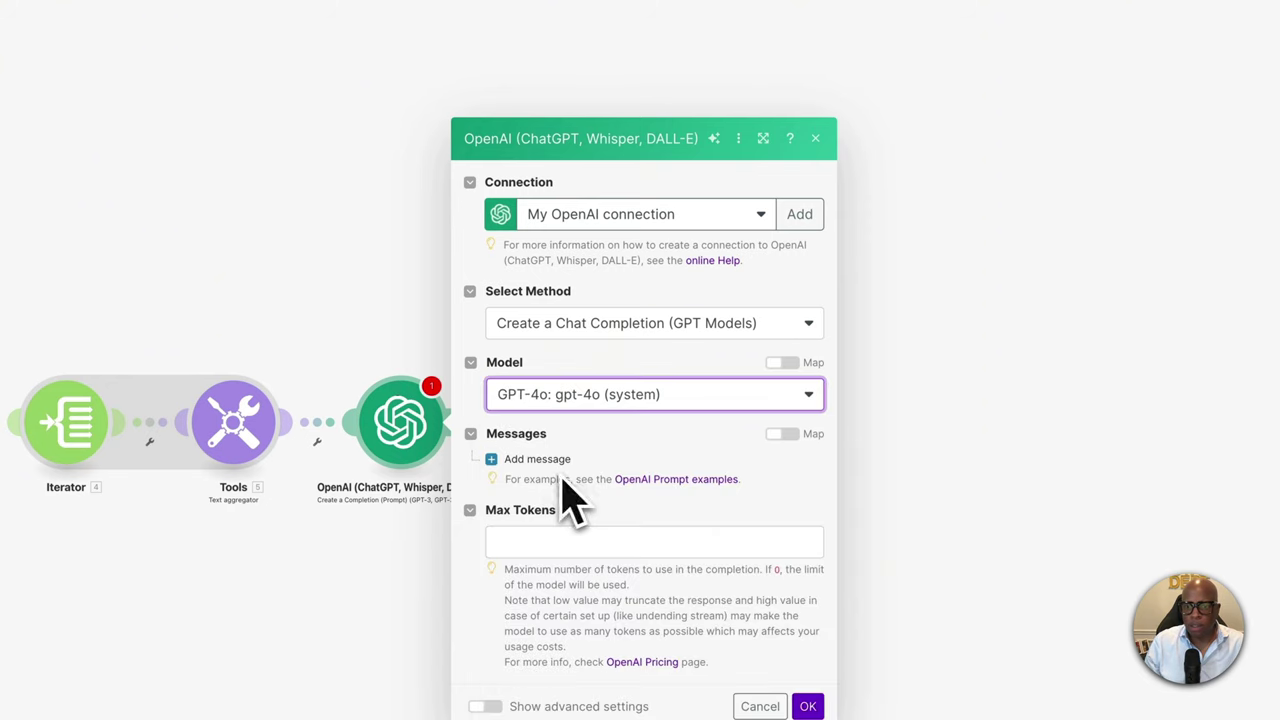
click(490, 459)
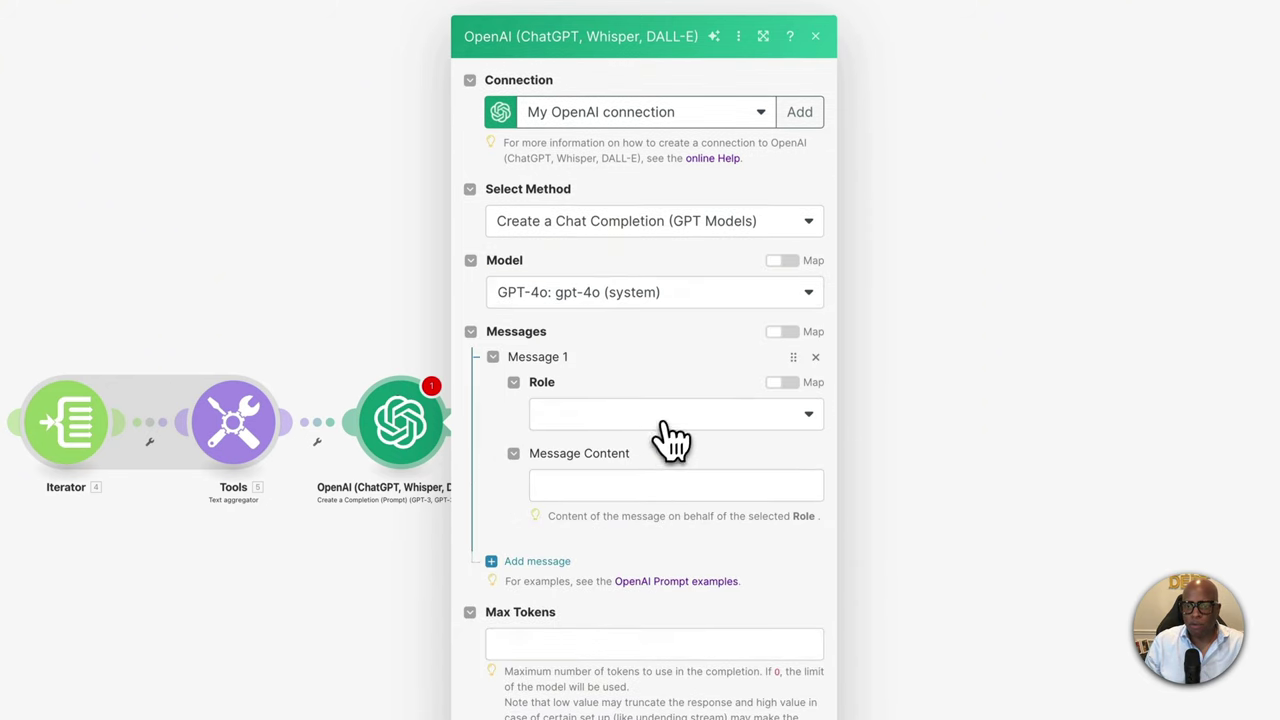
click(665, 418)
click(628, 474)
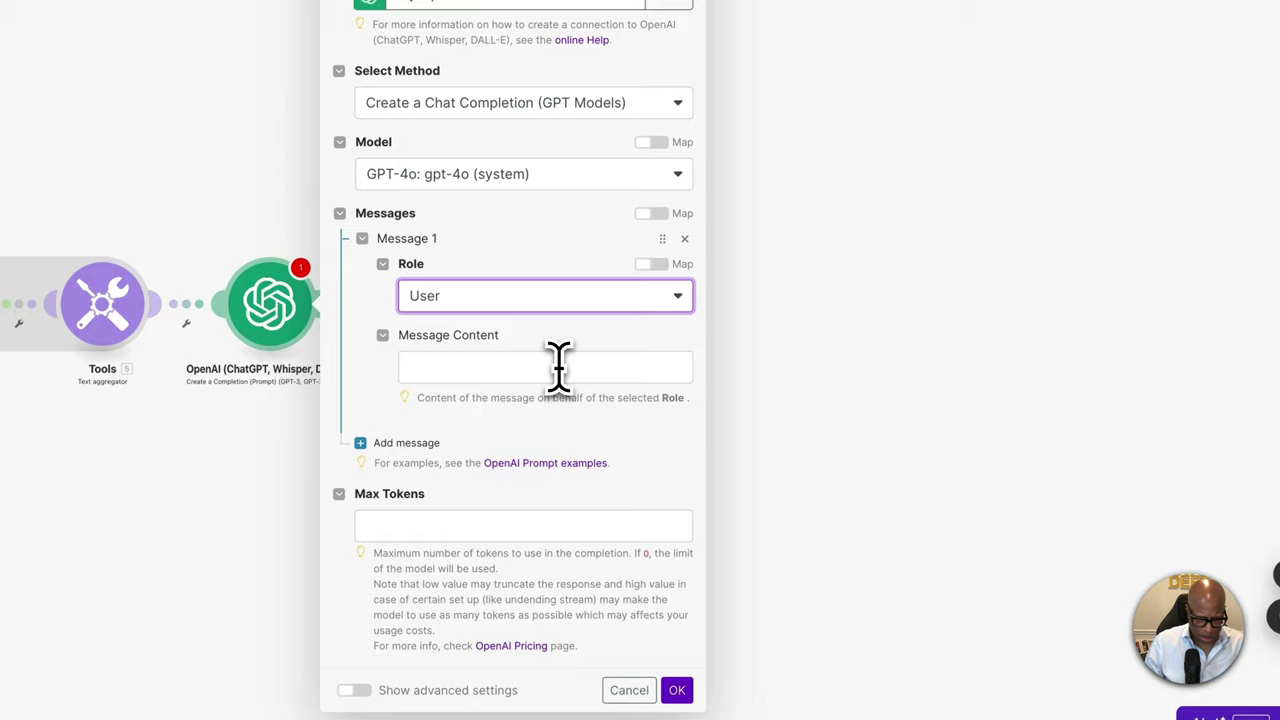
Paste the prepared assistant prompt for analyzing calendar entries and outputting availability into the User message's content.
click(558, 367)
key(ctrl+v)
scroll(563, 366, up, 10)
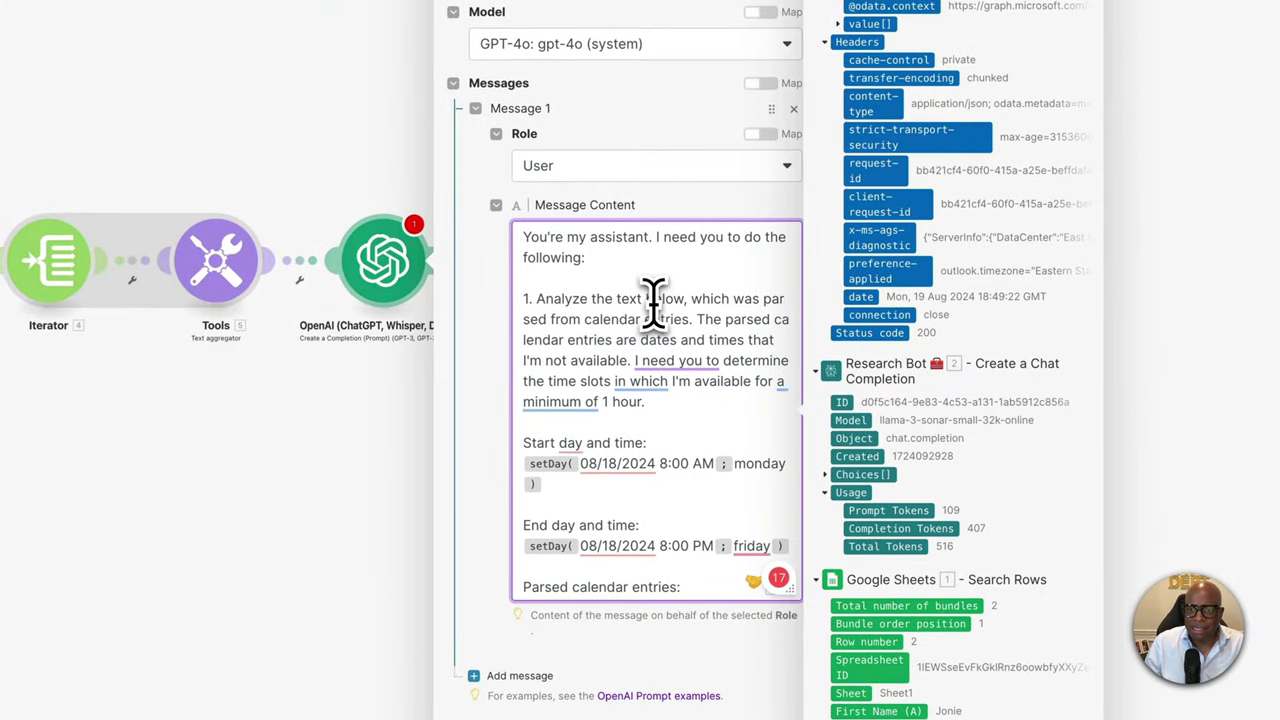
Replace the outdated 10.text reference under "Parsed calendar entries:" in the prompt with the Text aggregator's text.
scroll(690, 315, down, 1)
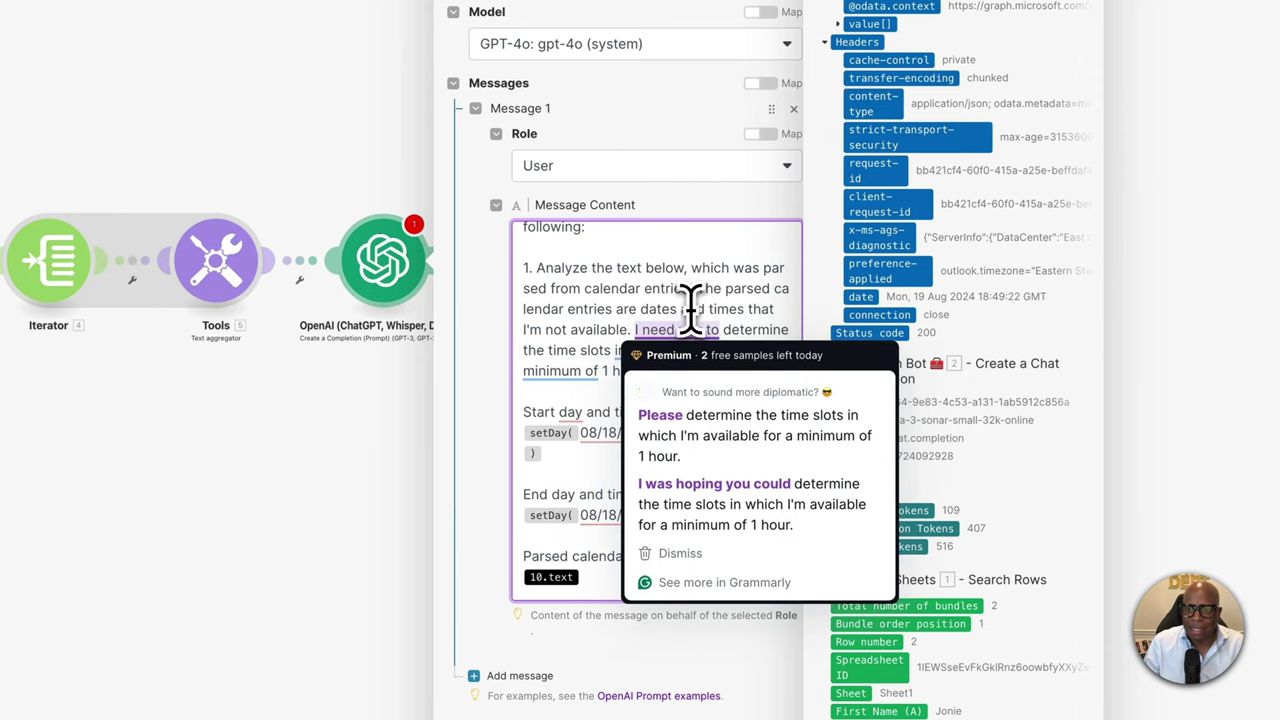
mouse_move(557, 350)
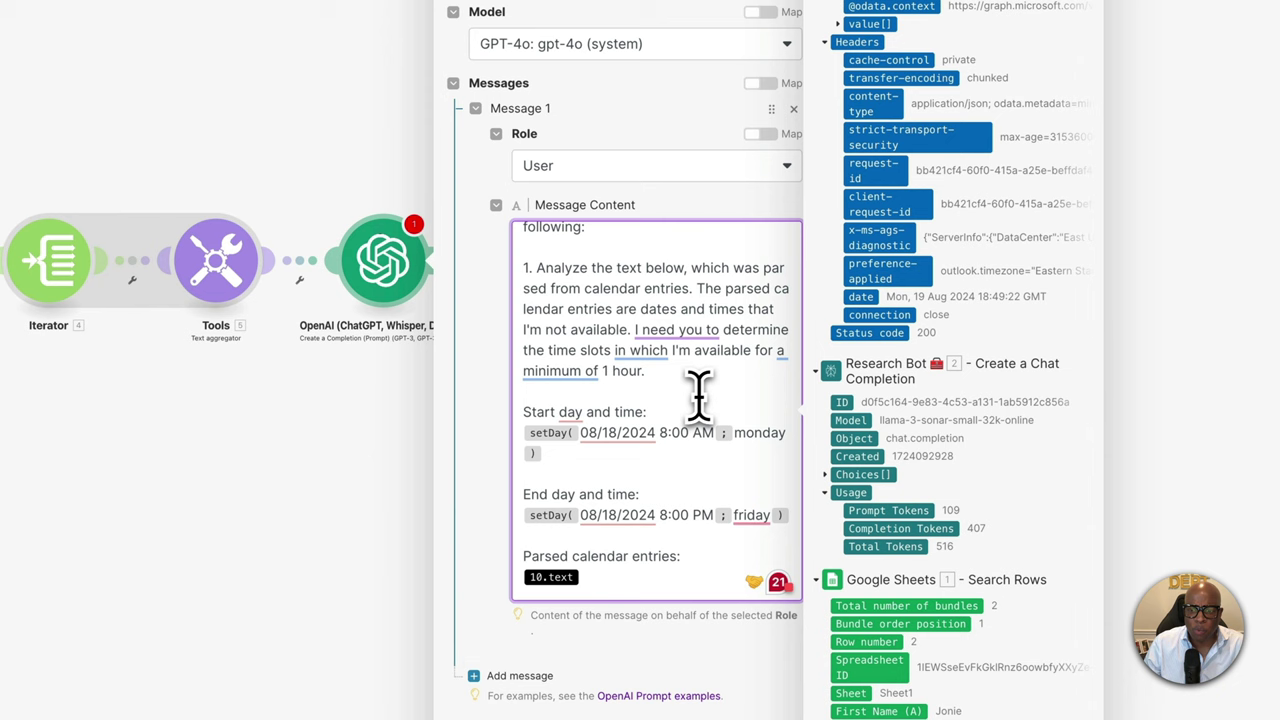
scroll(714, 390, down, 2)
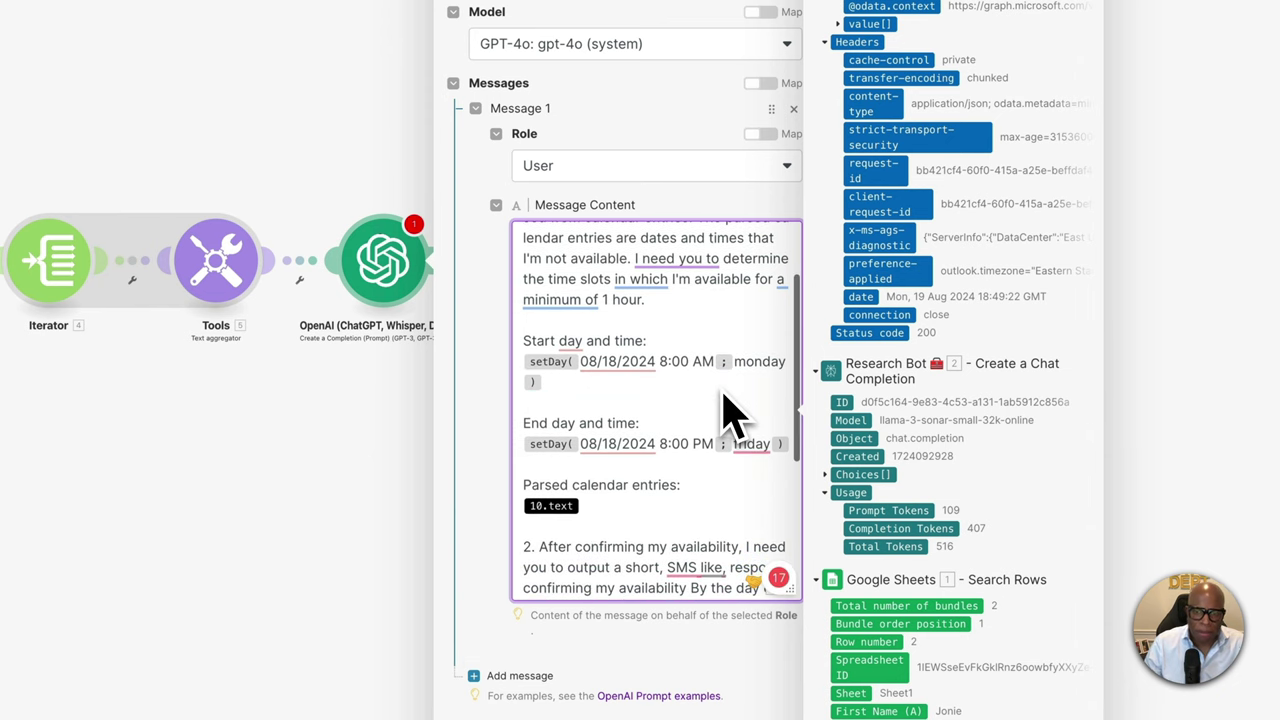
scroll(672, 360, down, 2)
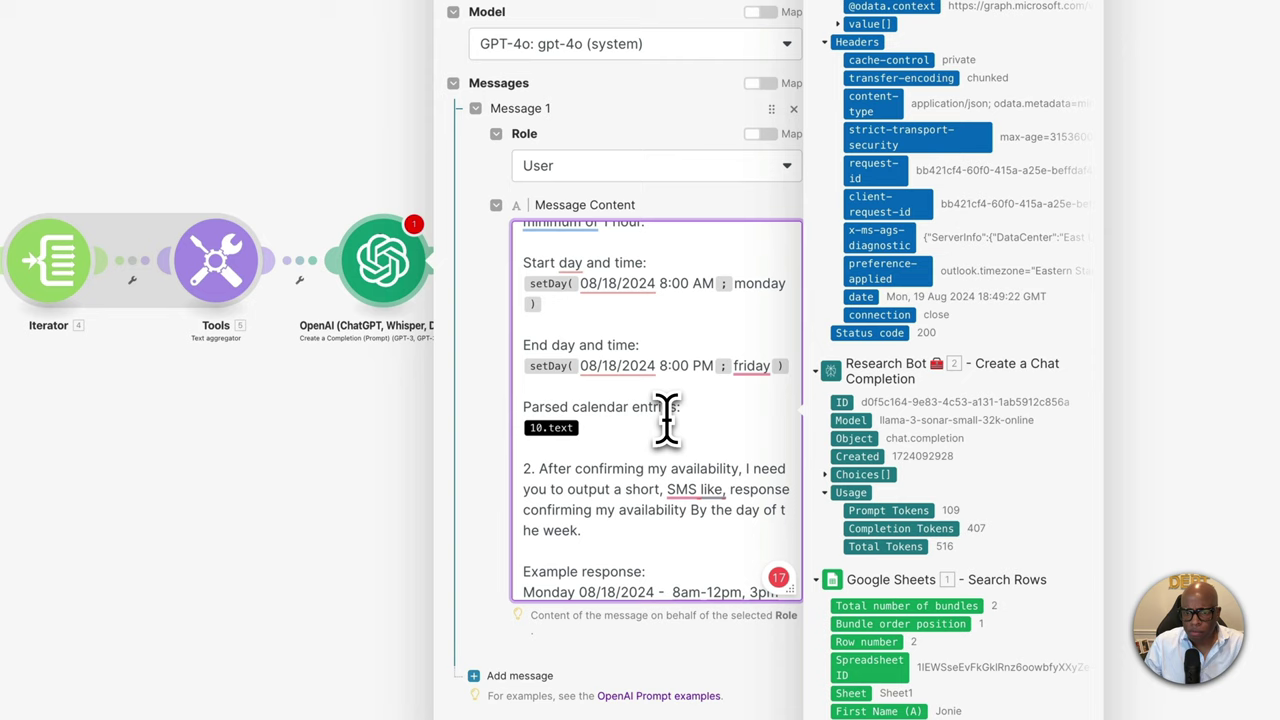
scroll(667, 418, down, 1)
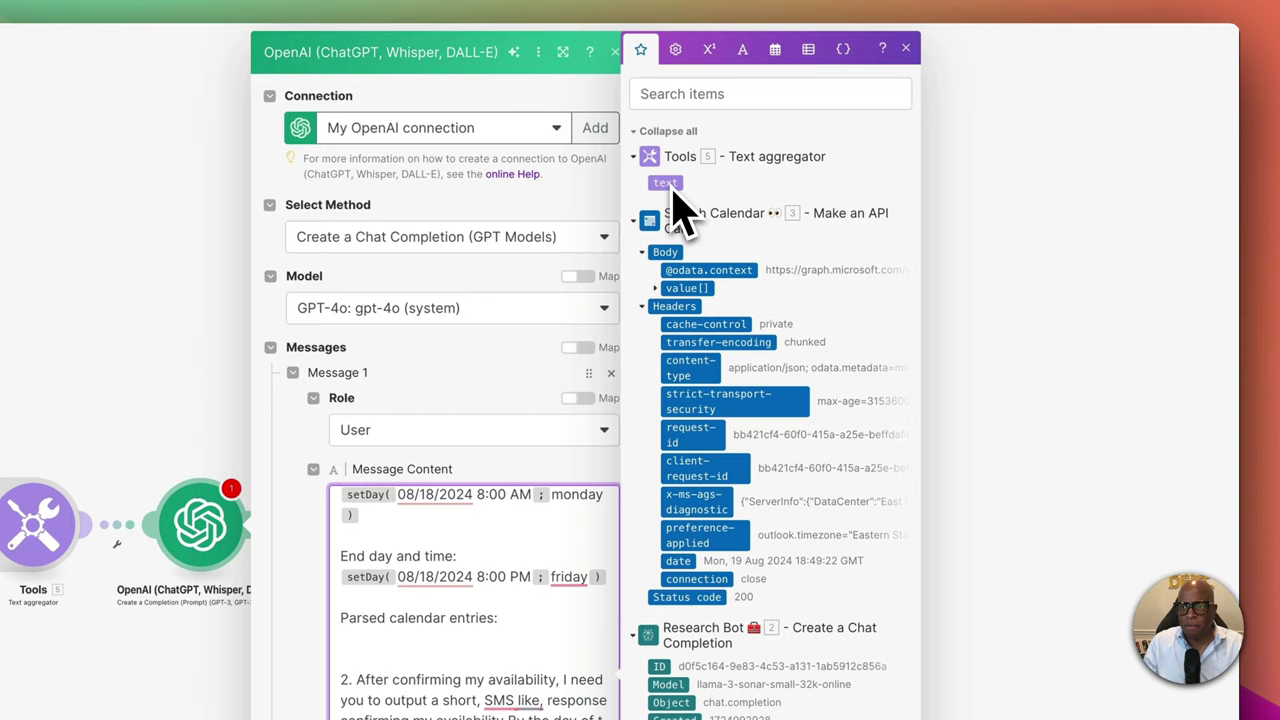
click(665, 185)
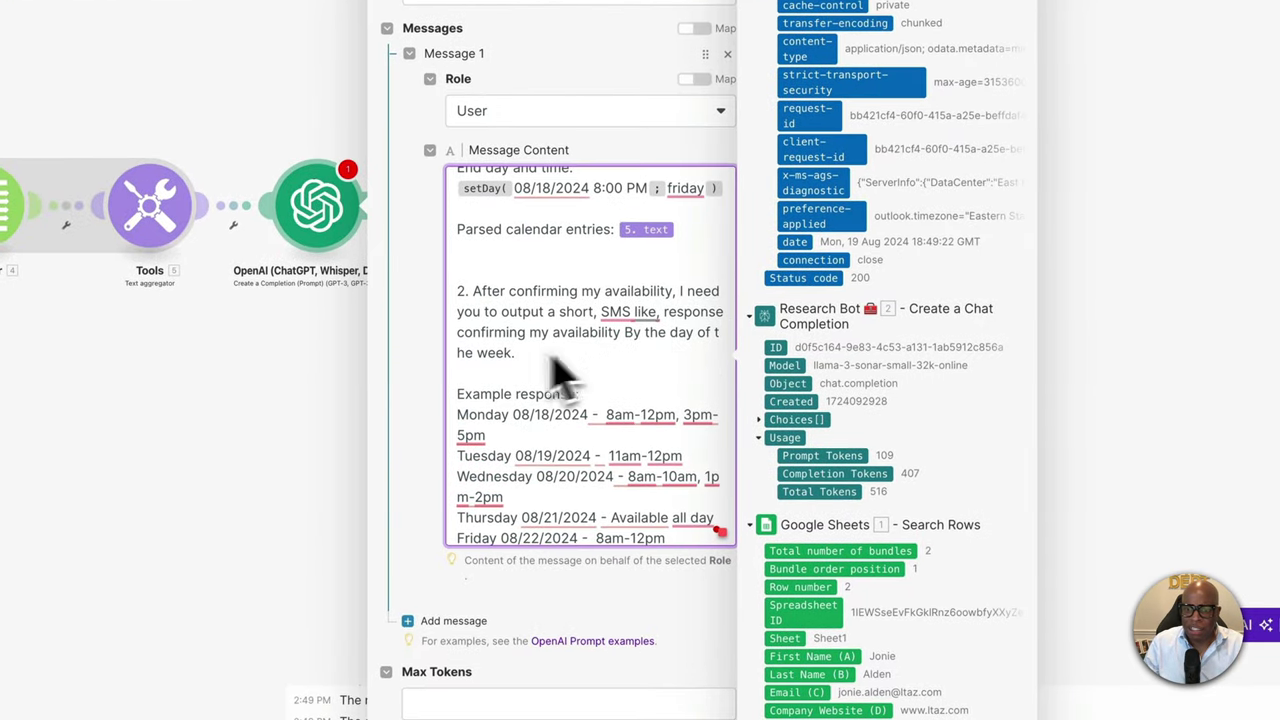
Review the prompt's example response, change its last line to "Output short SMS-like response of my availability", and save the module's settings.
mouse_move(648, 318)
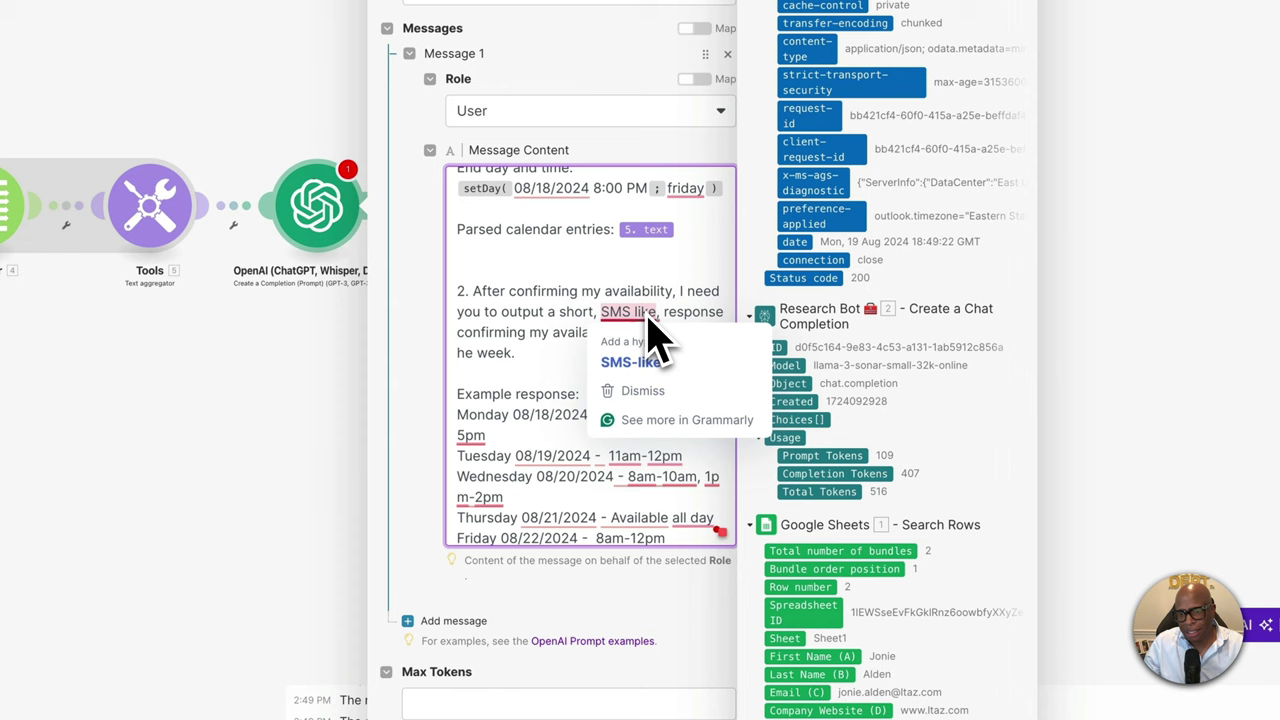
scroll(529, 366, down, 1)
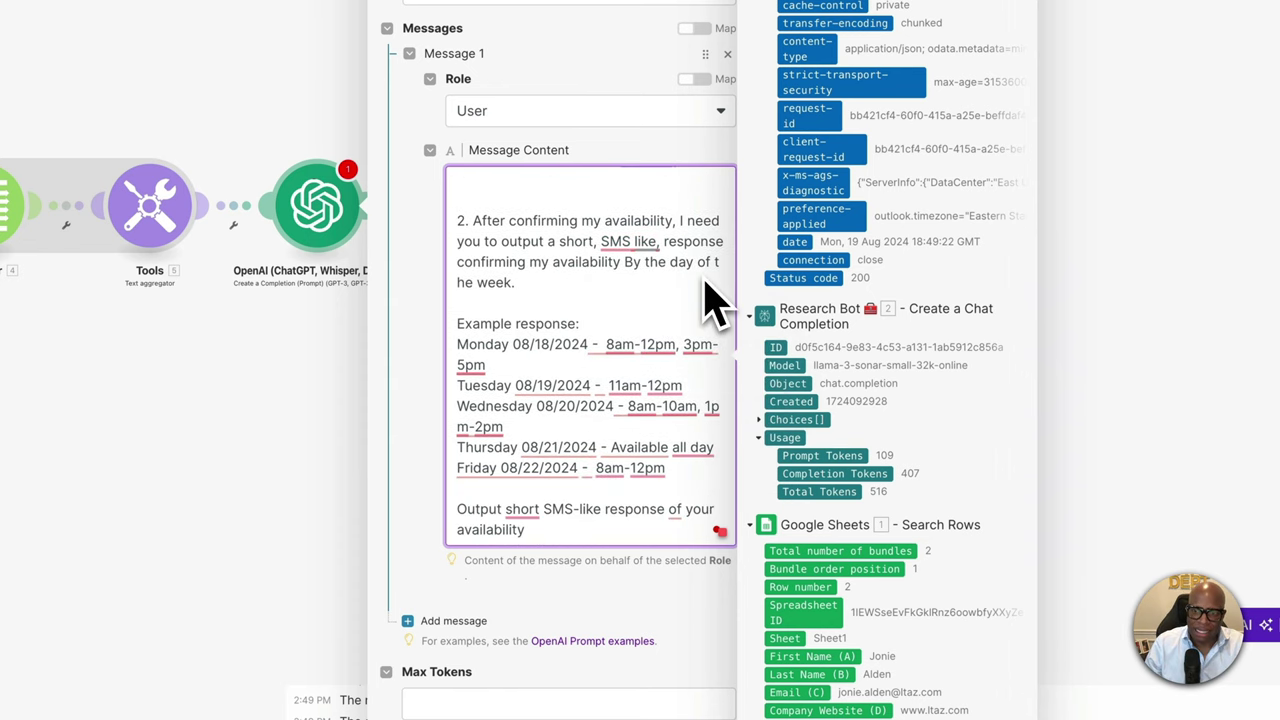
scroll(575, 330, down, 1)
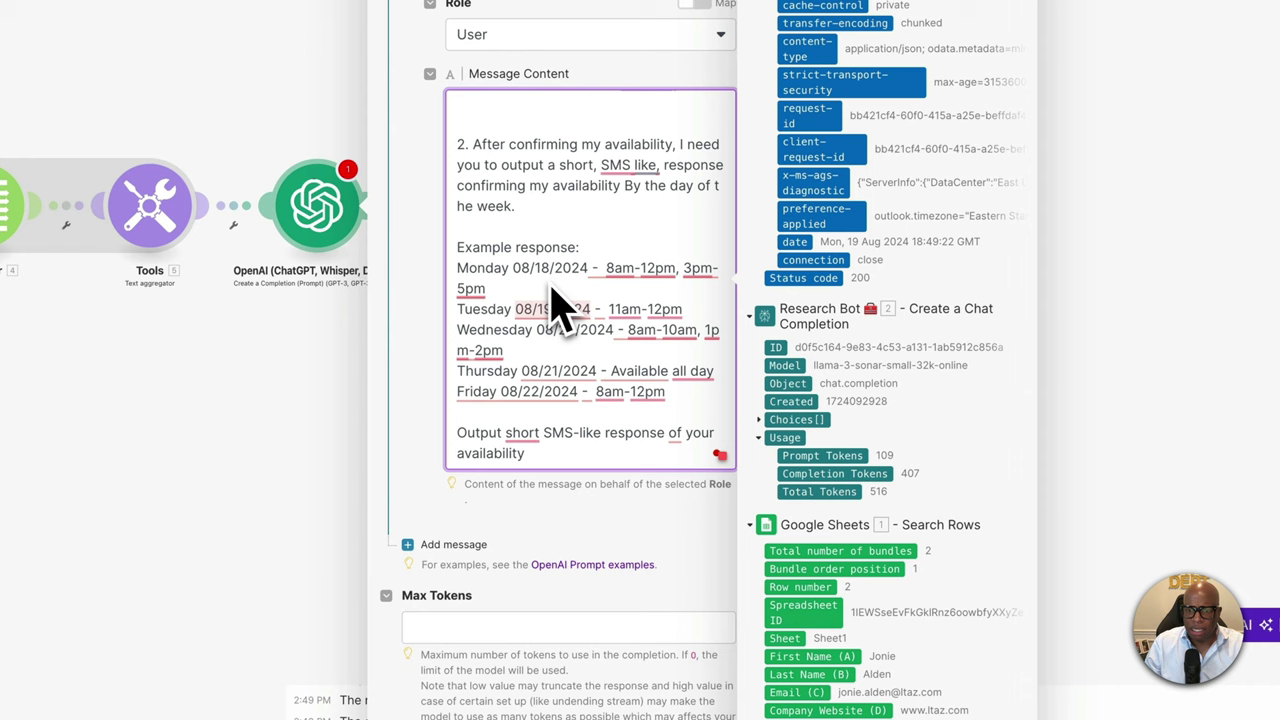
mouse_move(540, 392)
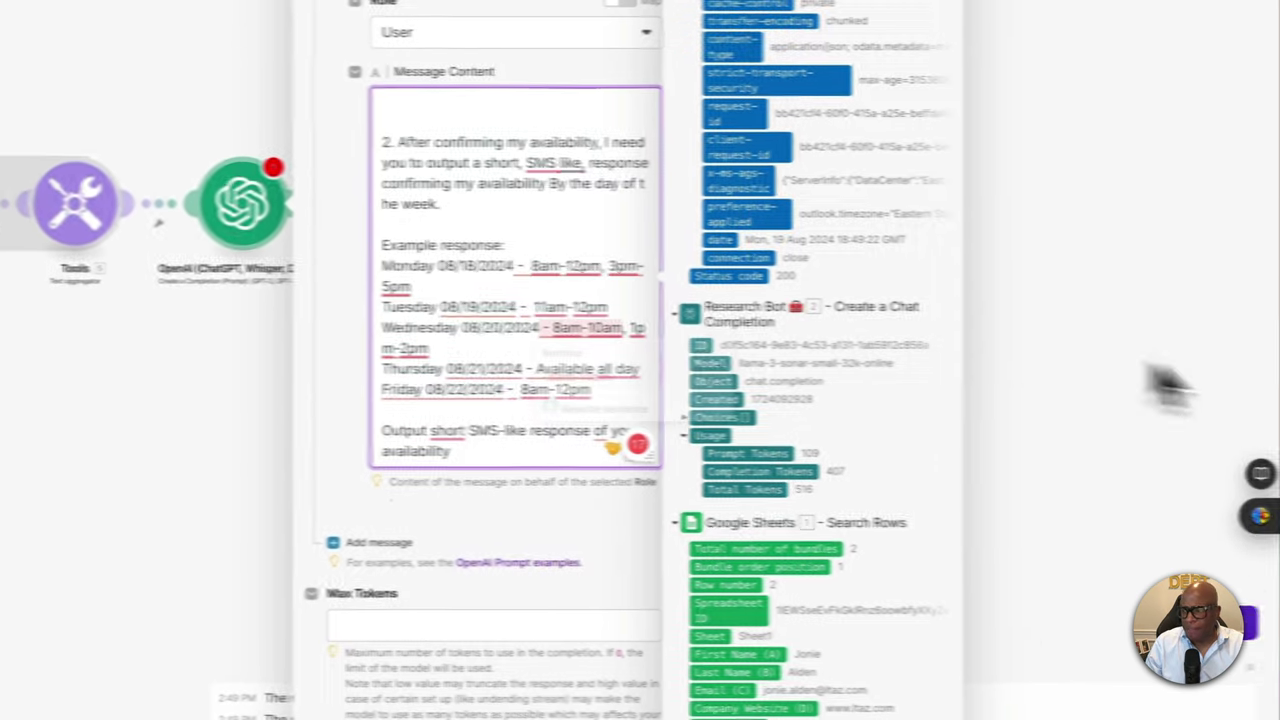
mouse_move(630, 330)
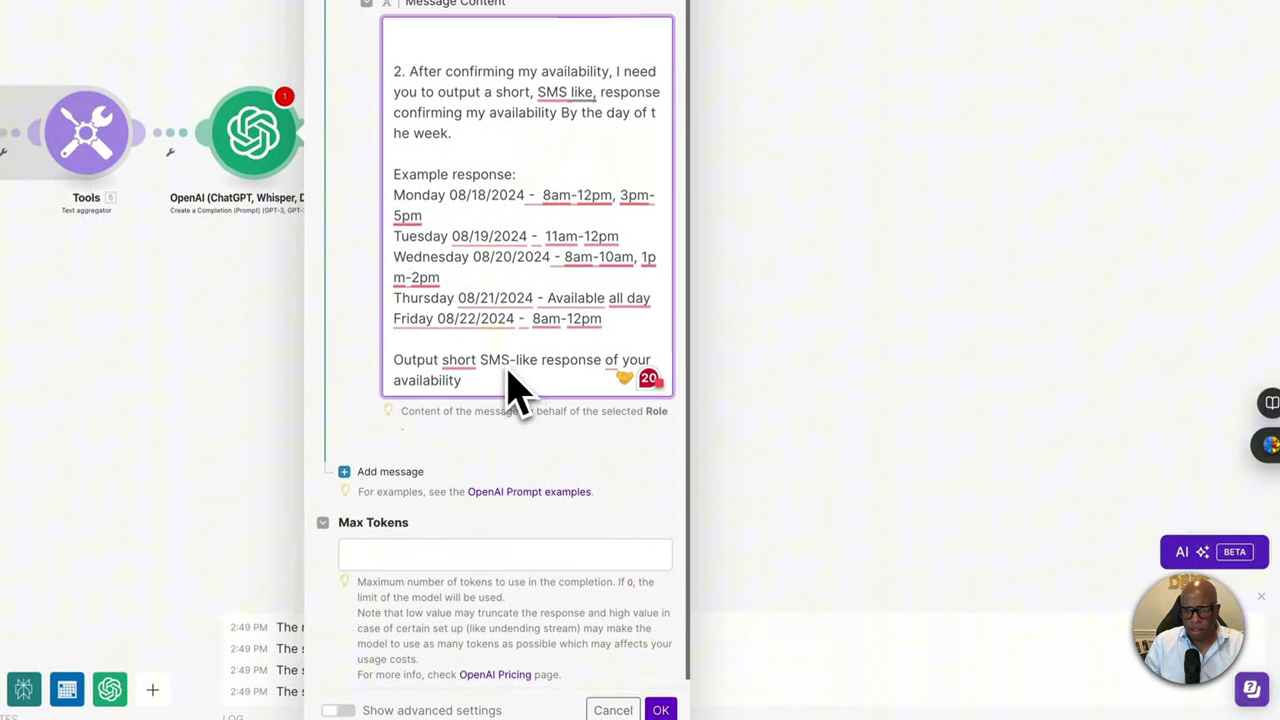
scroll(508, 372, down, 1)
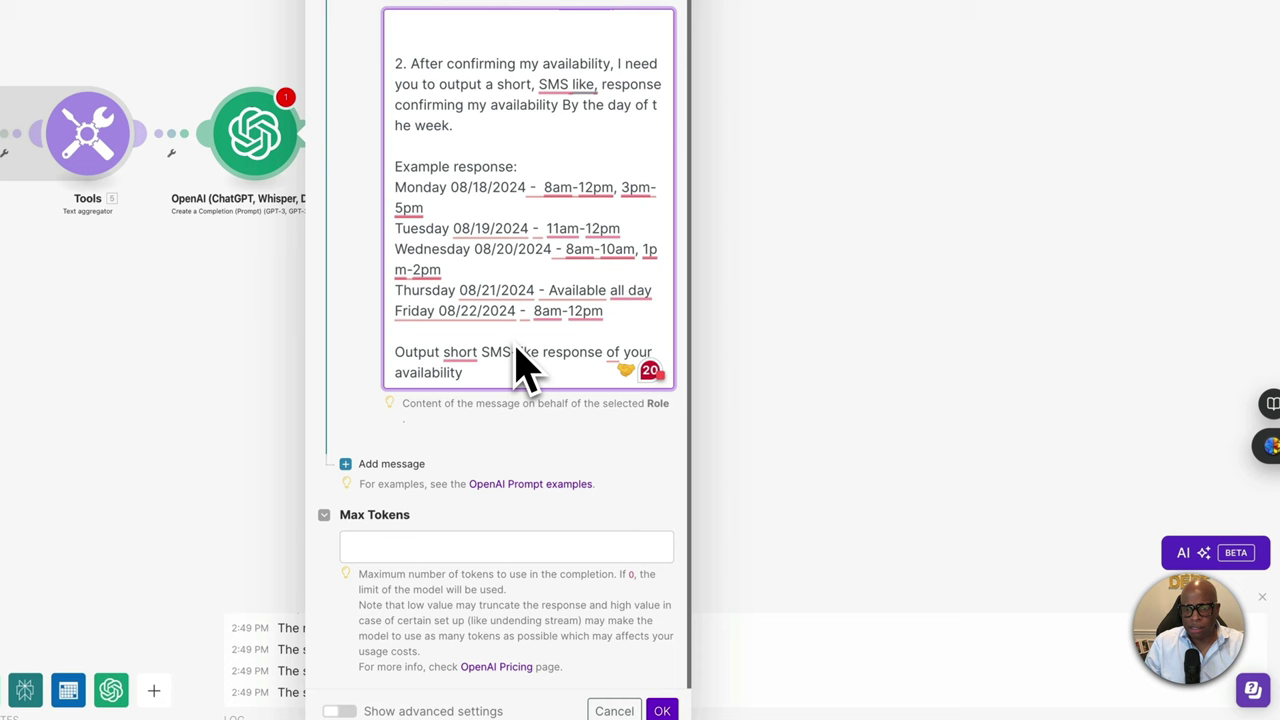
mouse_move(455, 385)
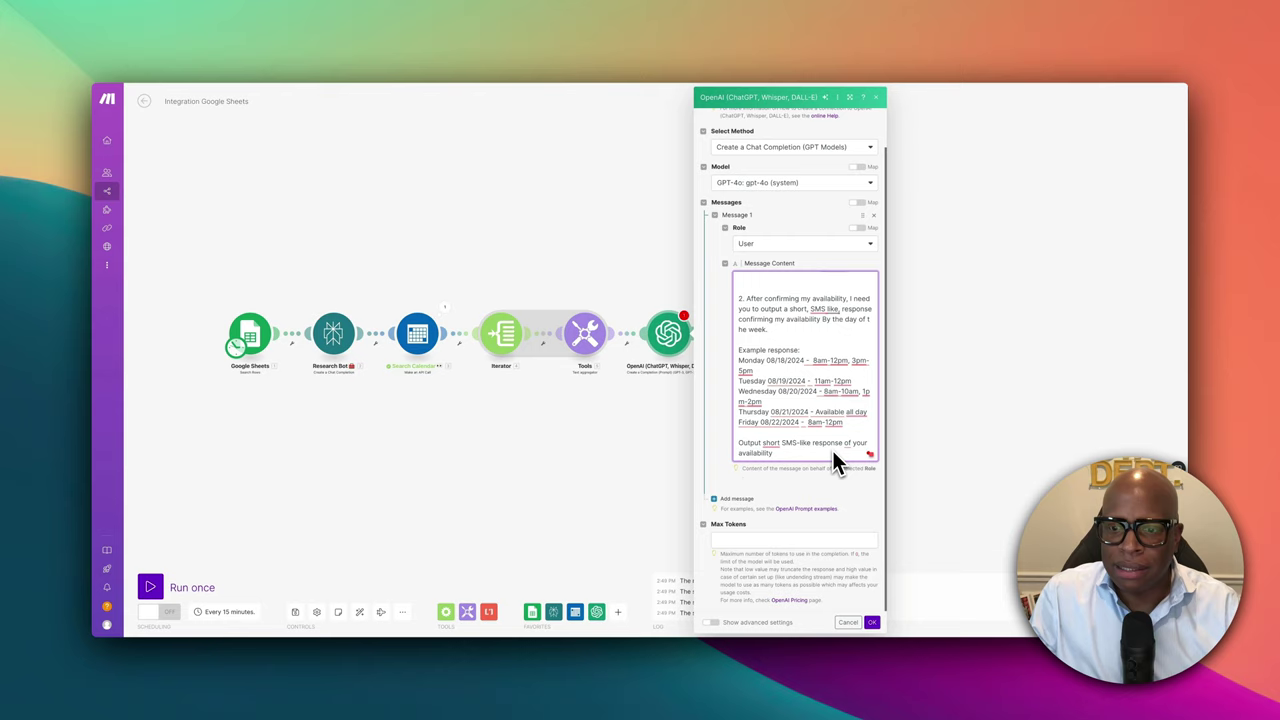
mouse_move(835, 445)
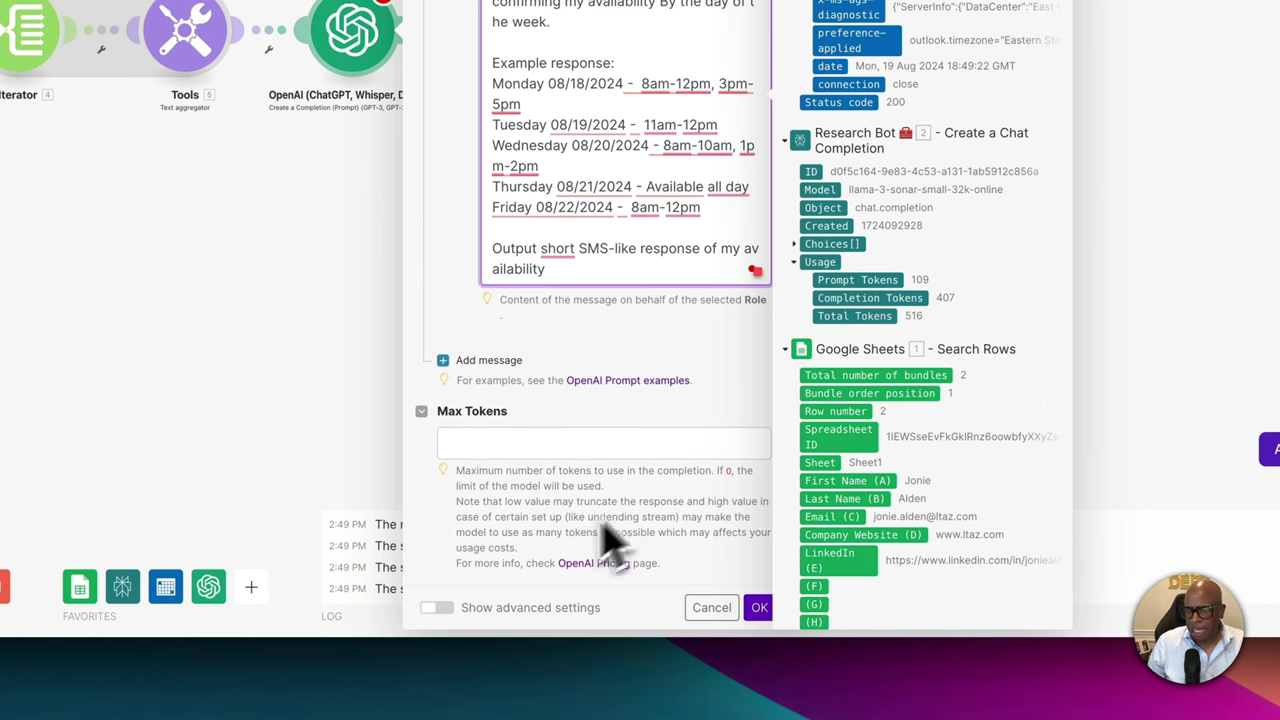
click(505, 447)
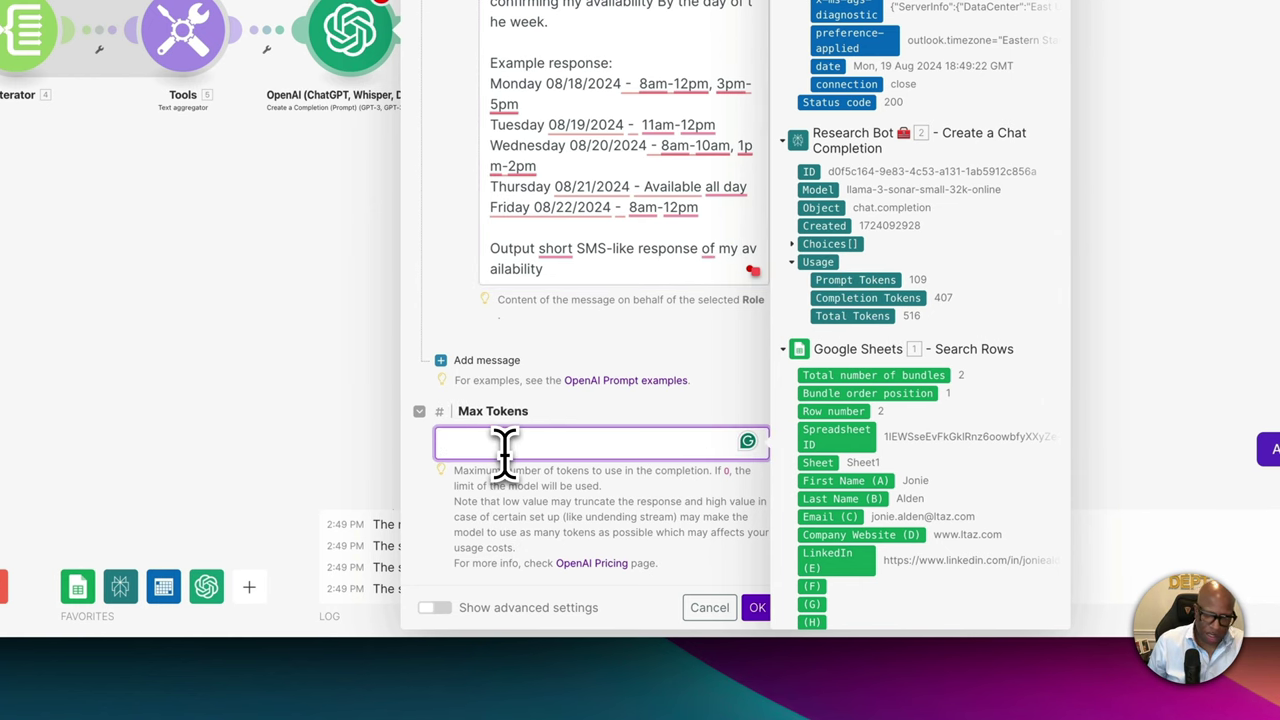
click(760, 612)
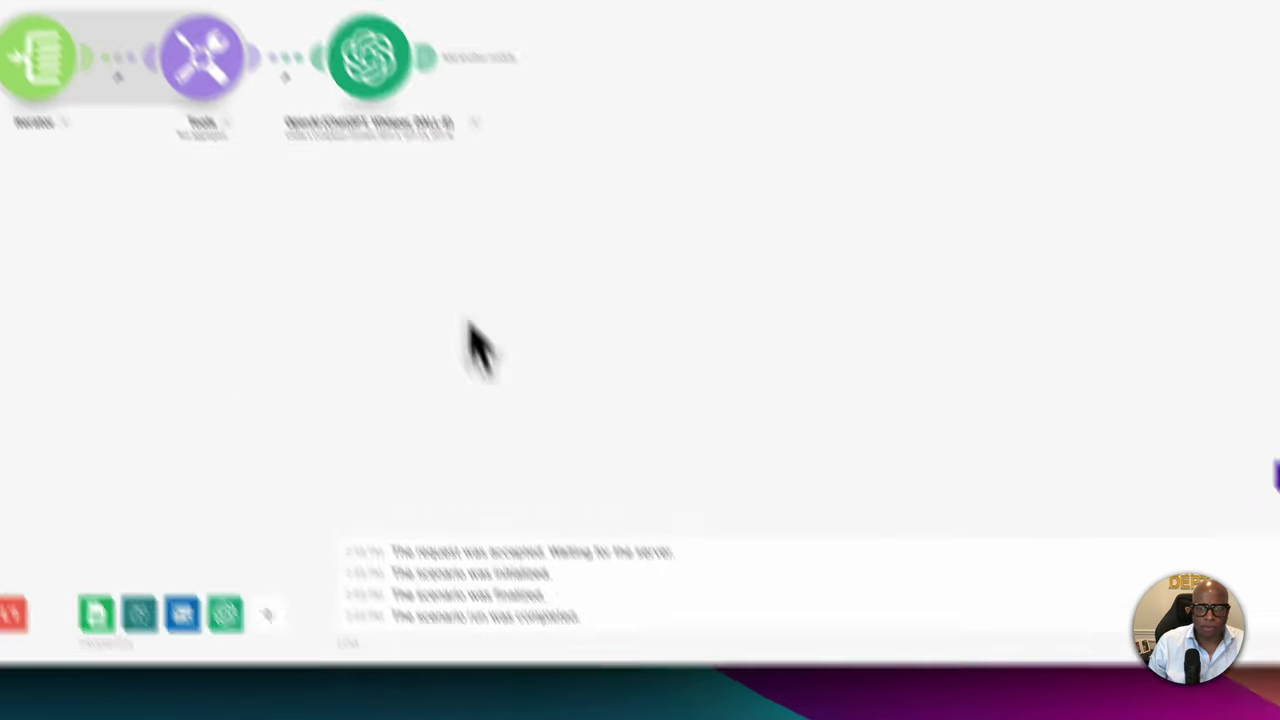
Rename the OpenAI module as Confirm Availability.
right_click(517, 252)
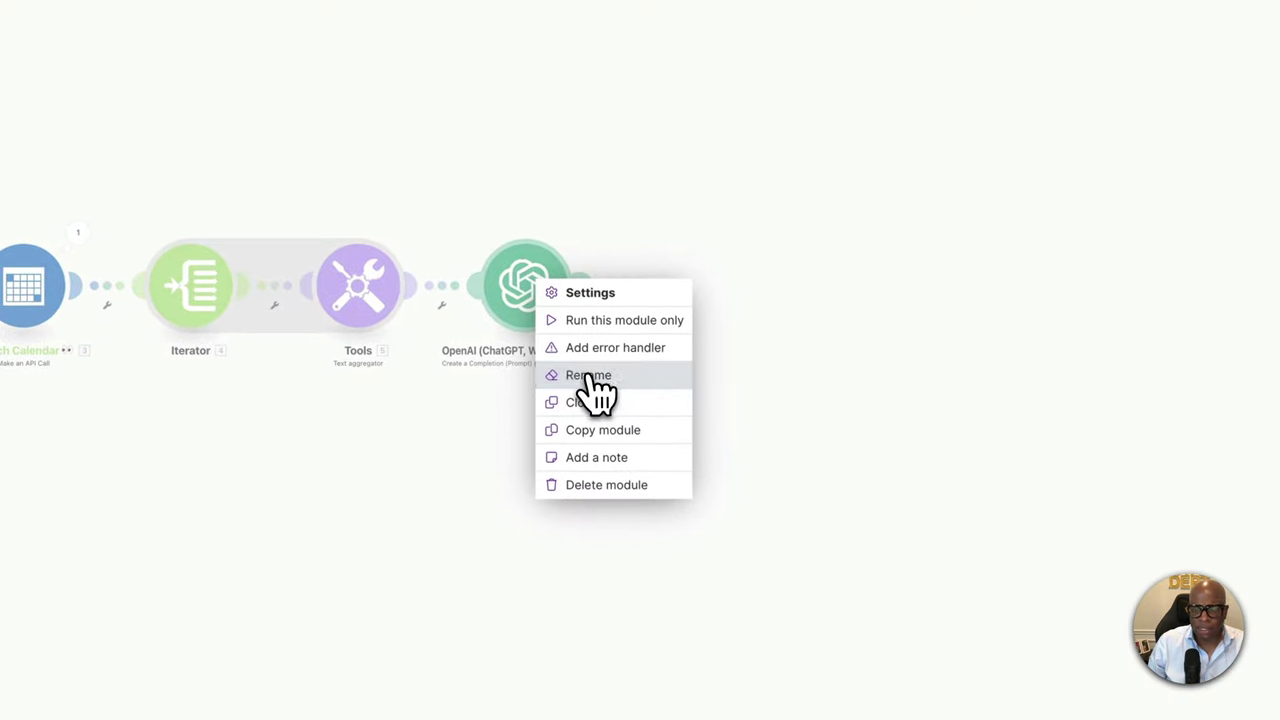
click(590, 375)
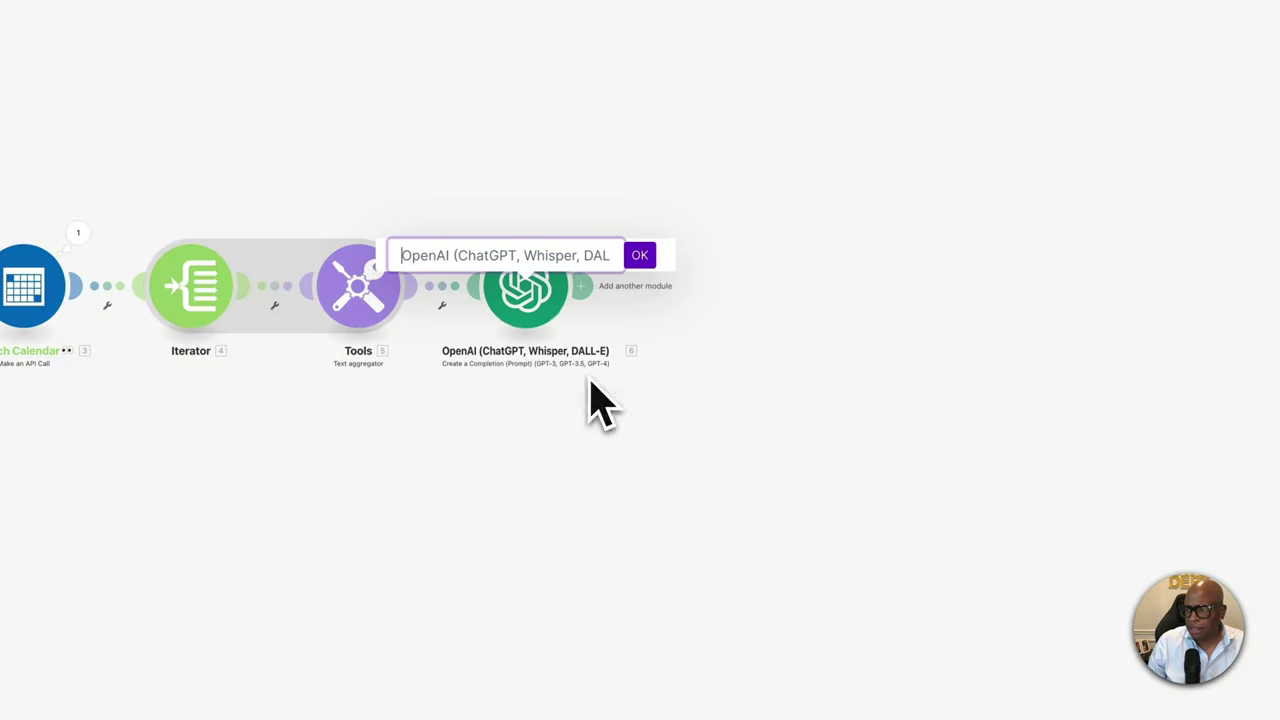
text(Co)
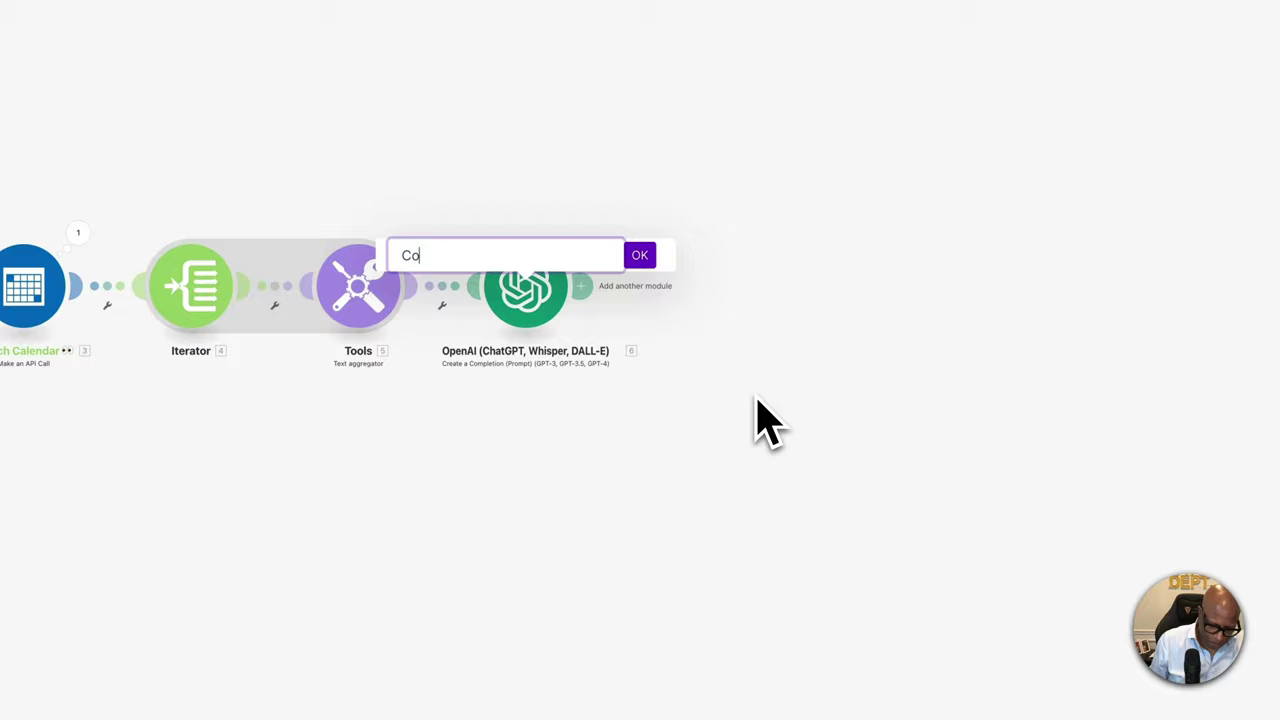
text(nfirm Avail)
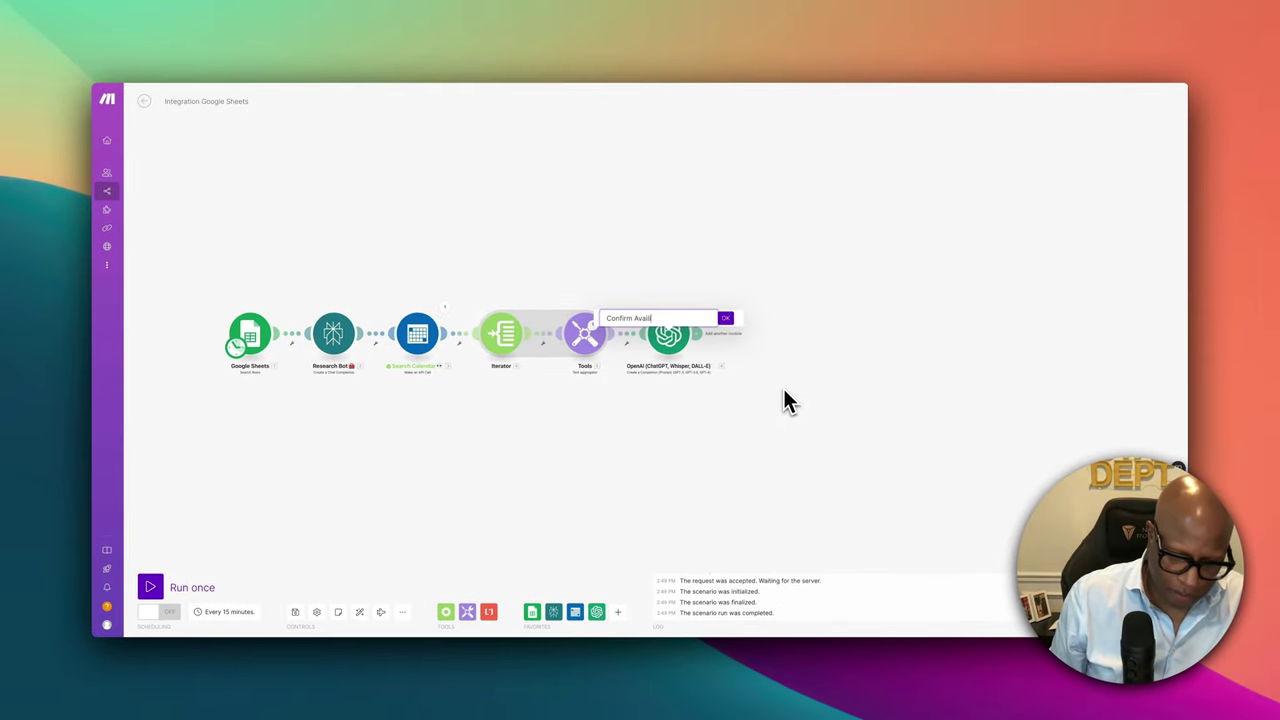
text(ability)
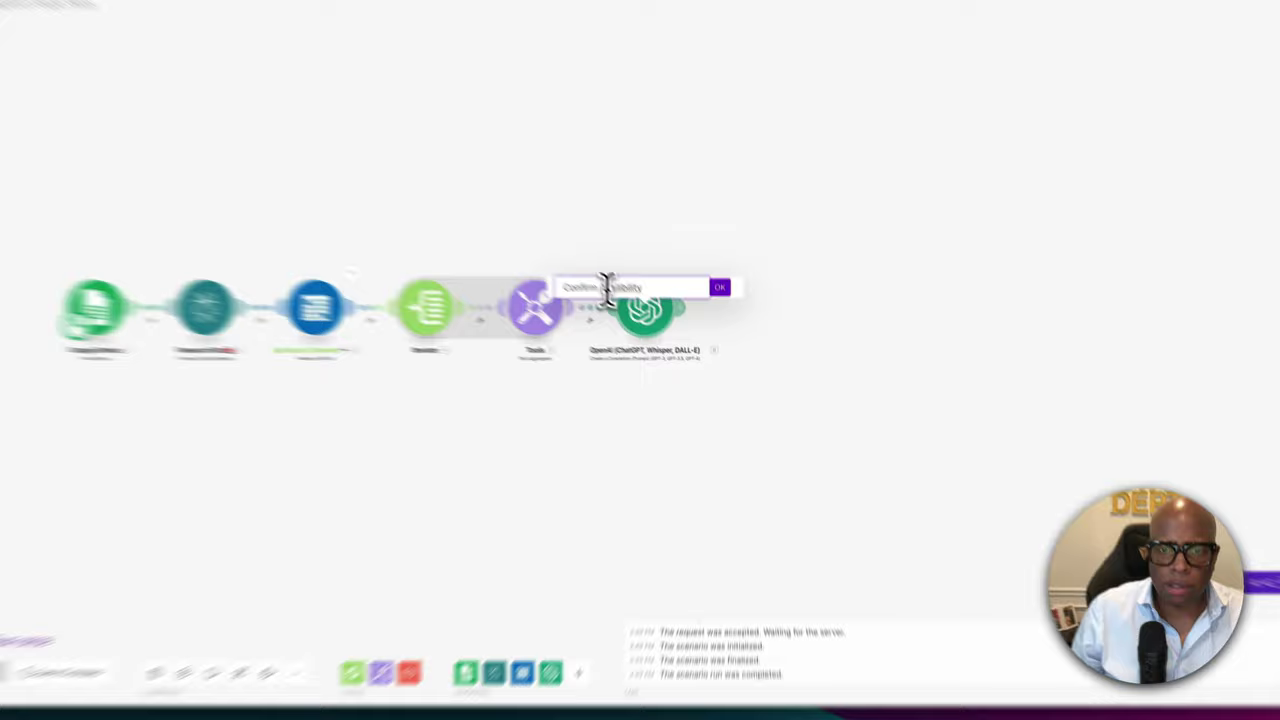
Append a thumbs-up emoji to the OpenAI module's new name and confirm it.
right_click(547, 228)
click(576, 237)
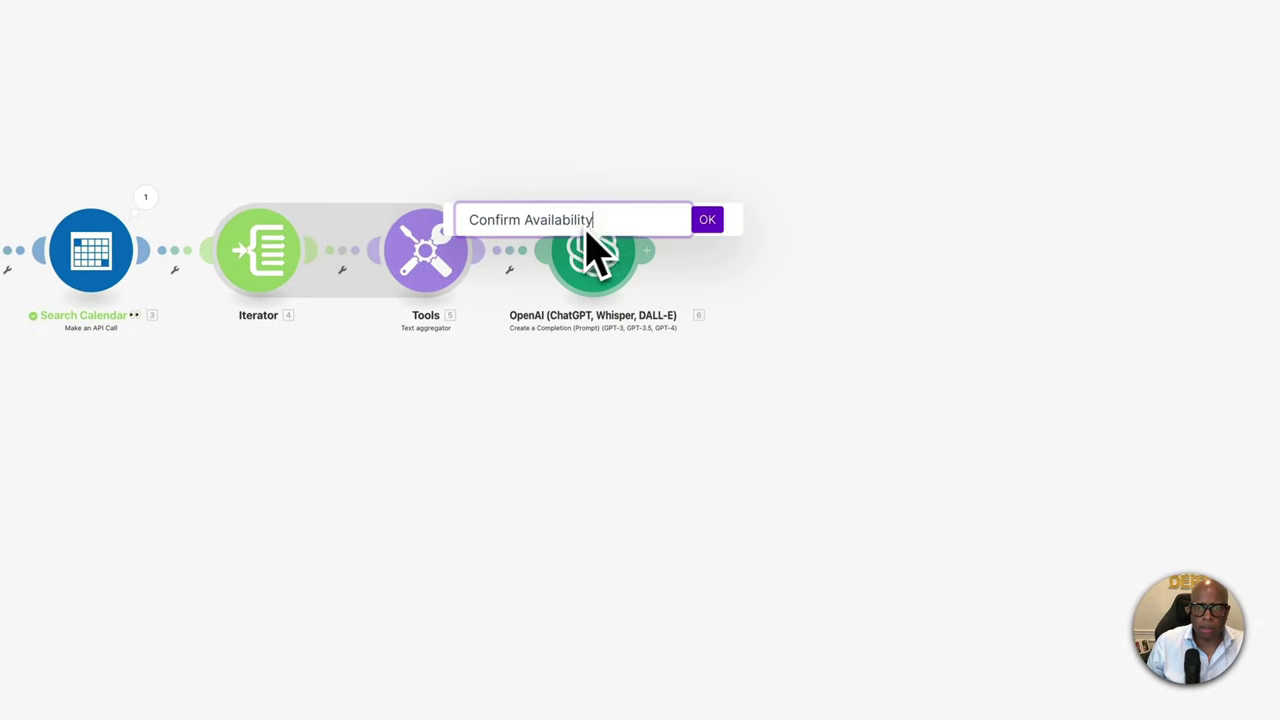
right_click(602, 218)
click(636, 244)
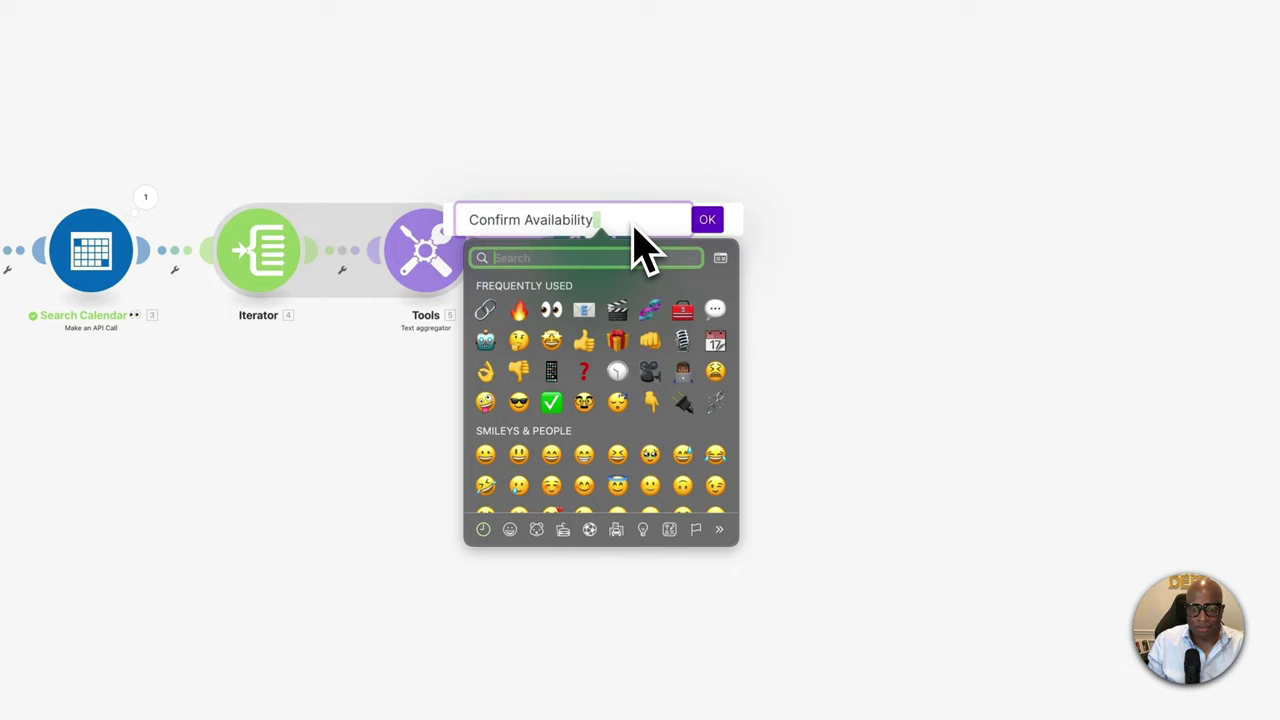
click(588, 343)
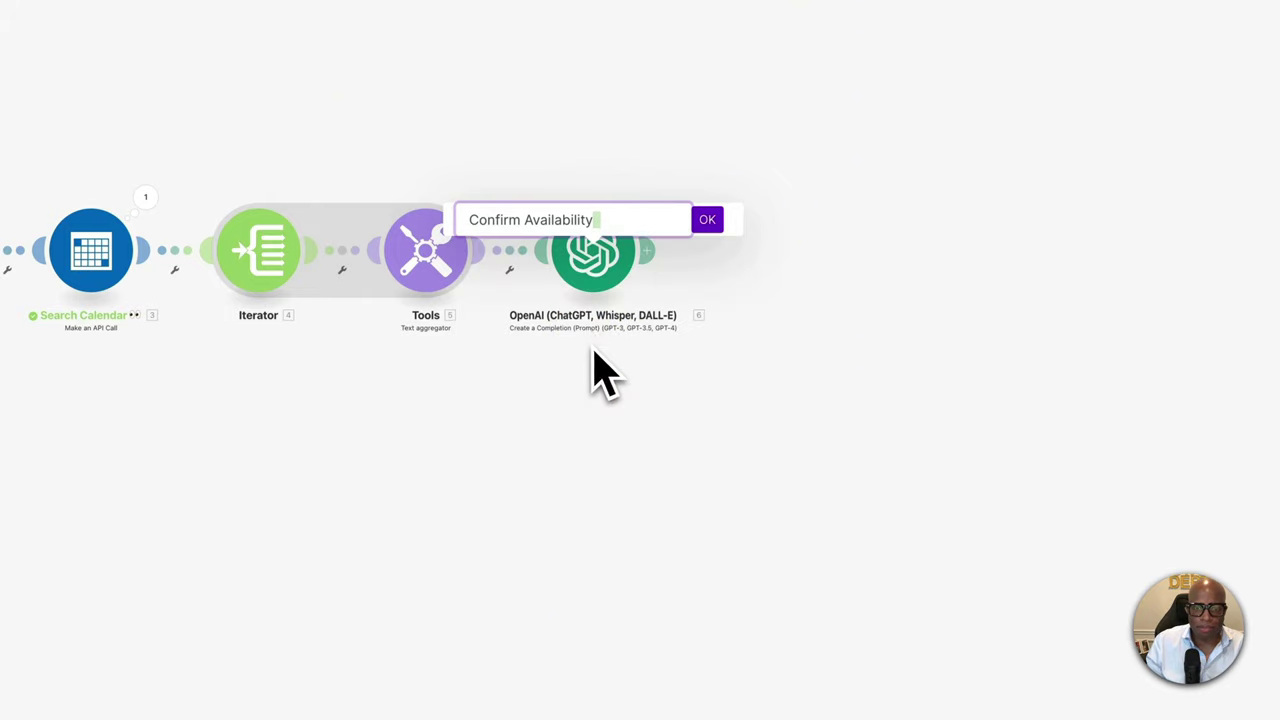
click(716, 222)
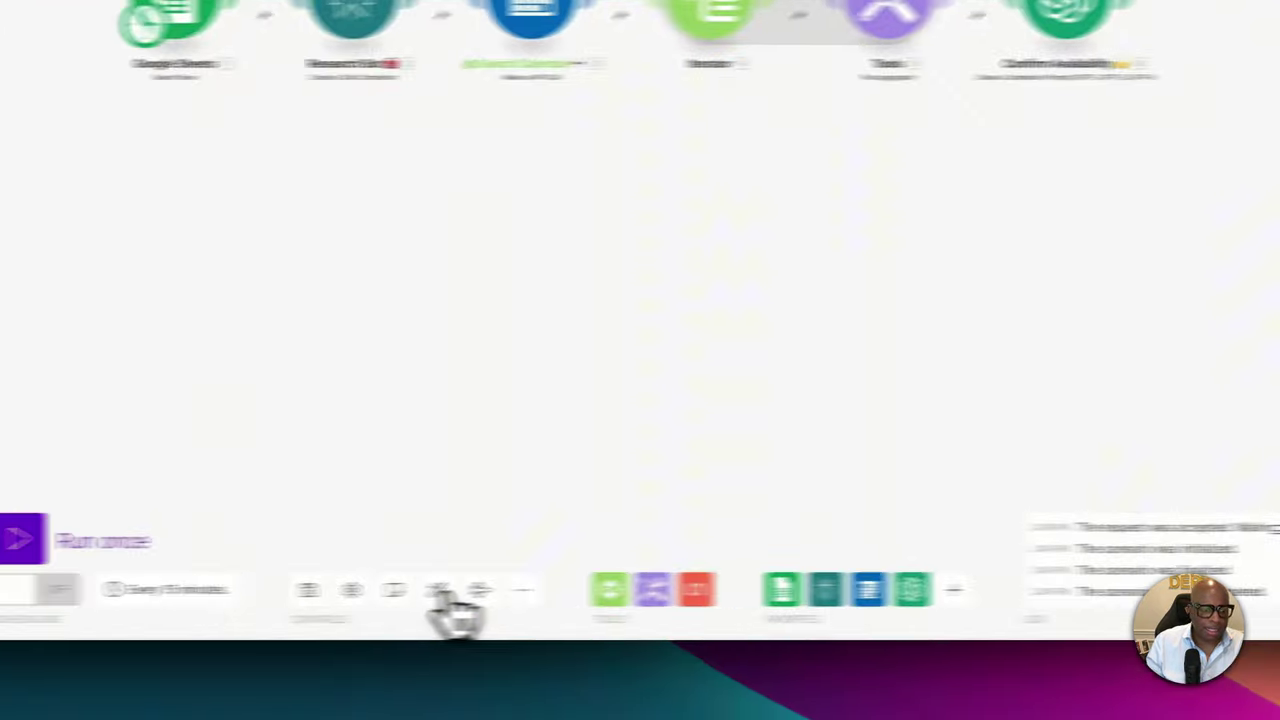
Run the scenario once and review the Result in the Confirm Availability module's first operation output.
click(24, 540)
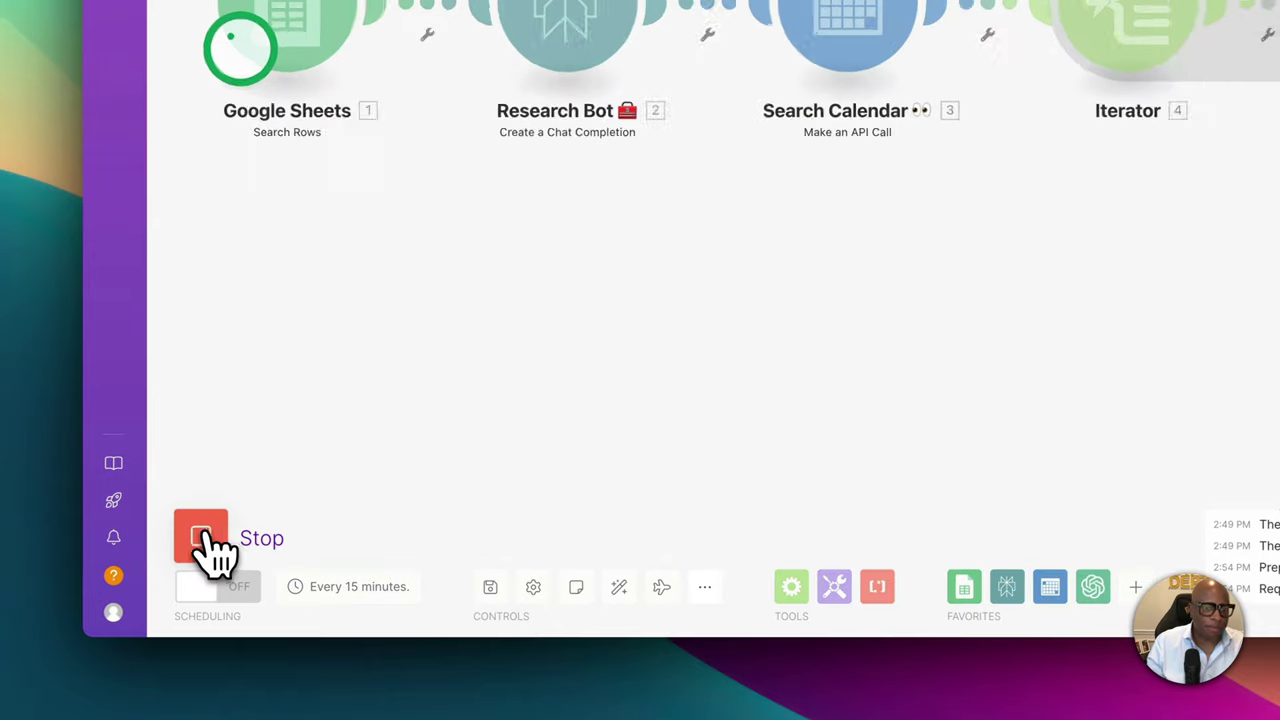
scroll(457, 443, up, 3)
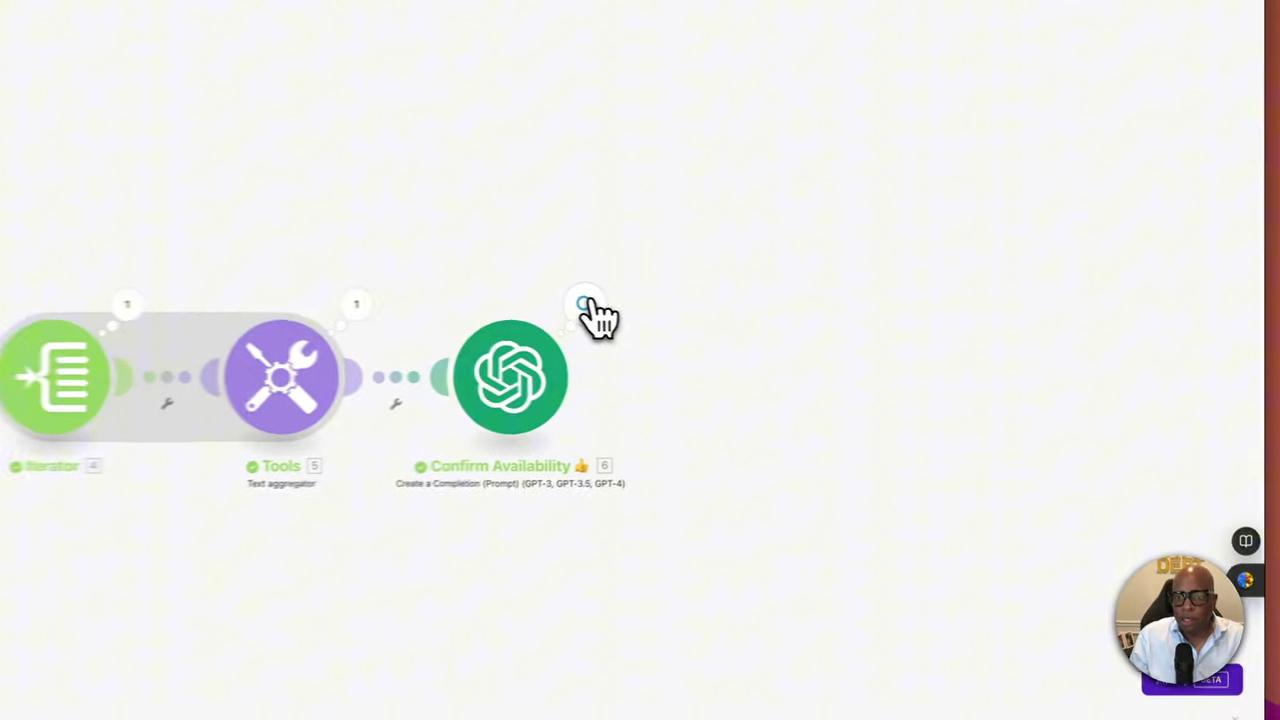
click(586, 306)
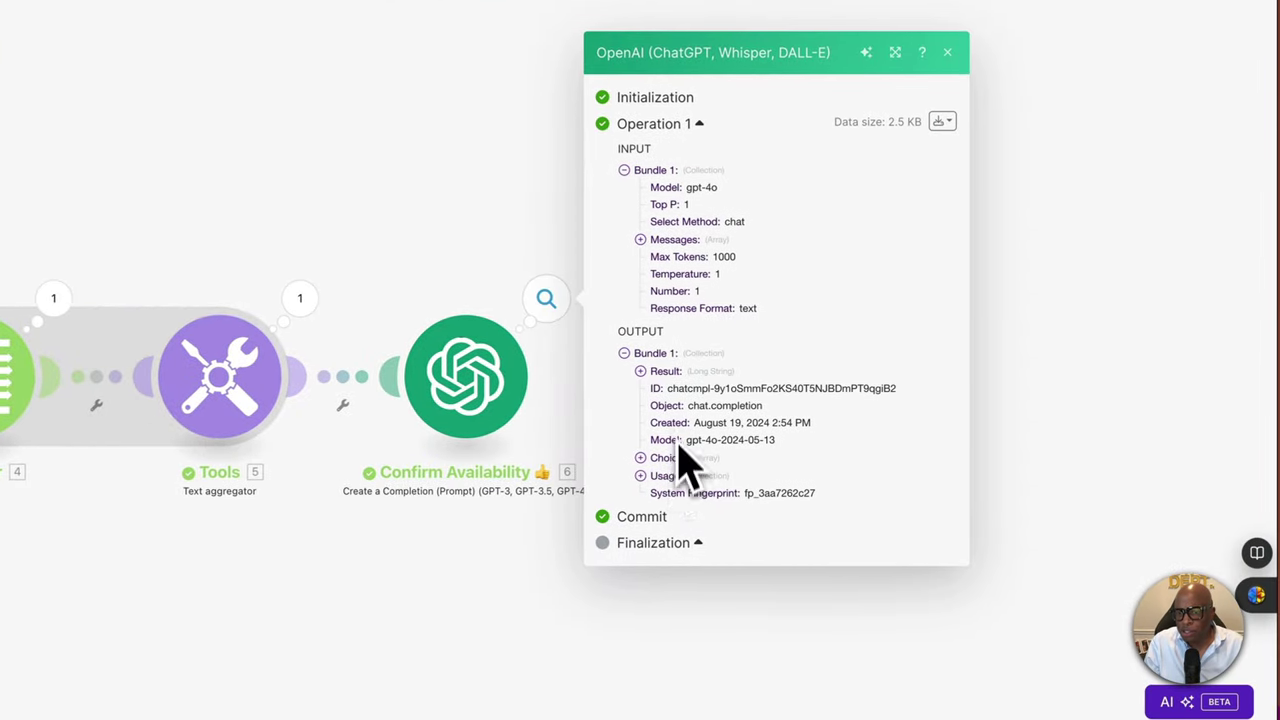
click(640, 371)
scroll(655, 390, down, 5)
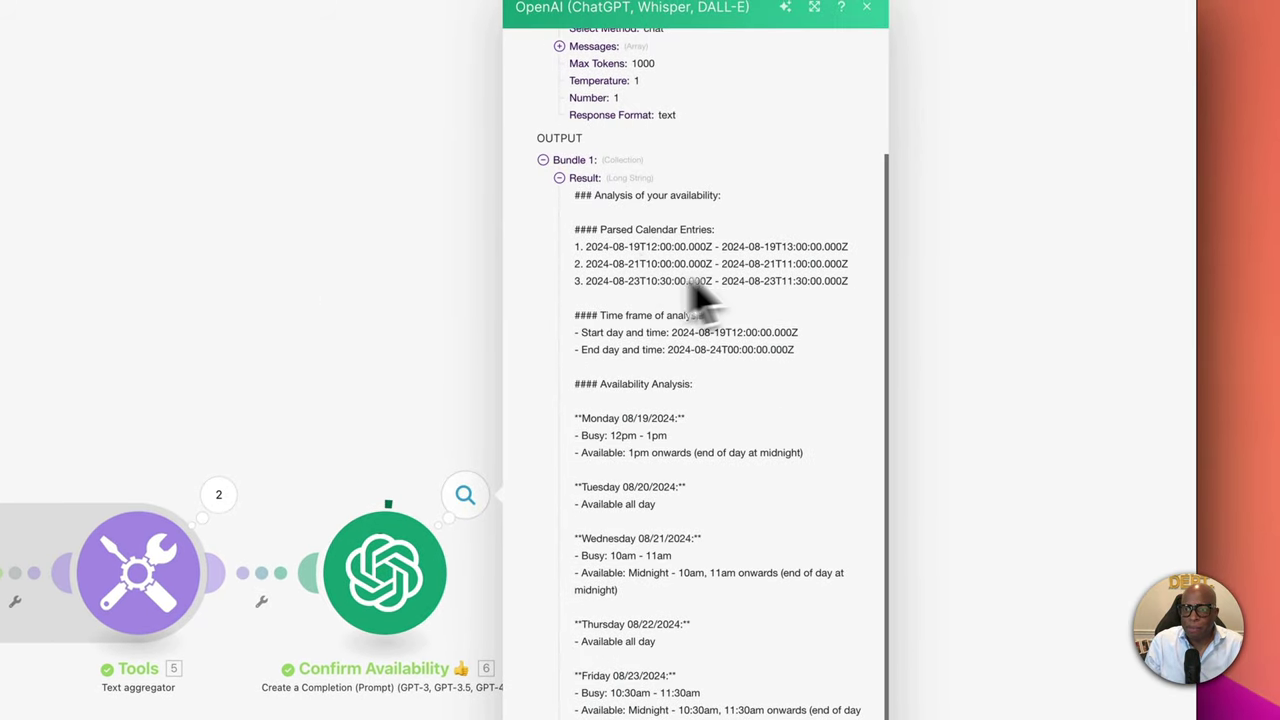
scroll(730, 345, down, 1)
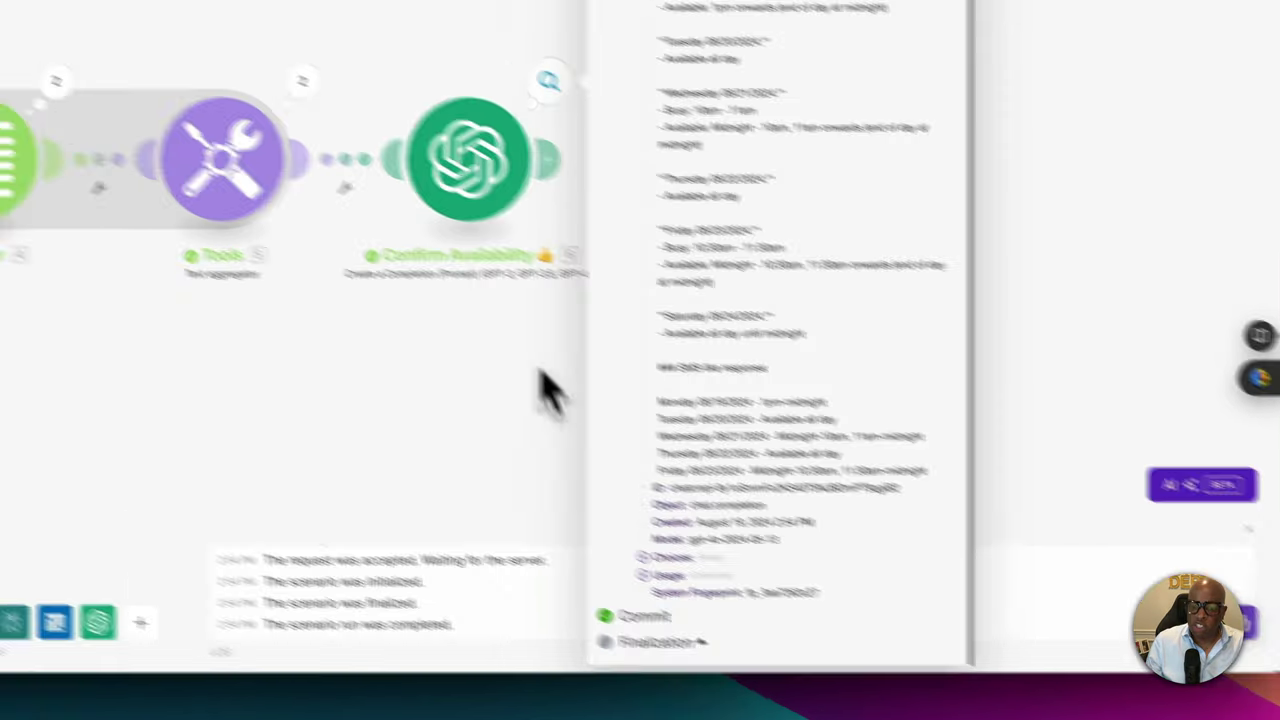
click(460, 353)
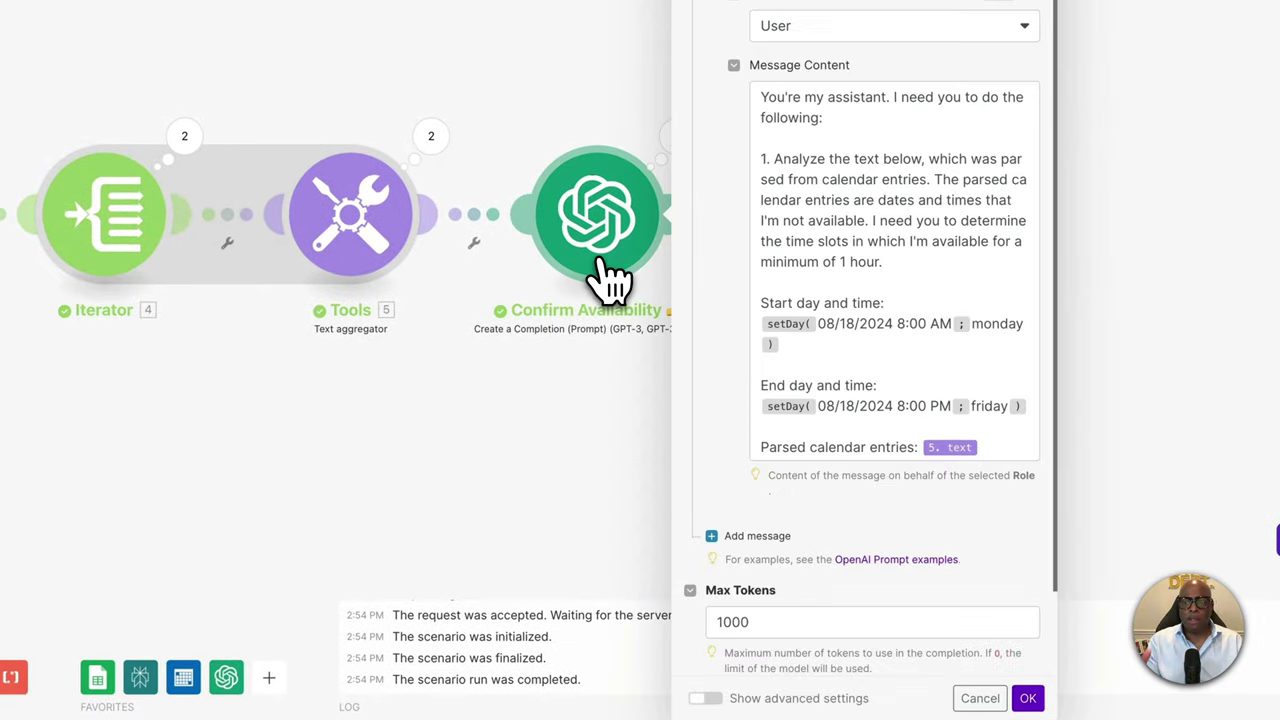
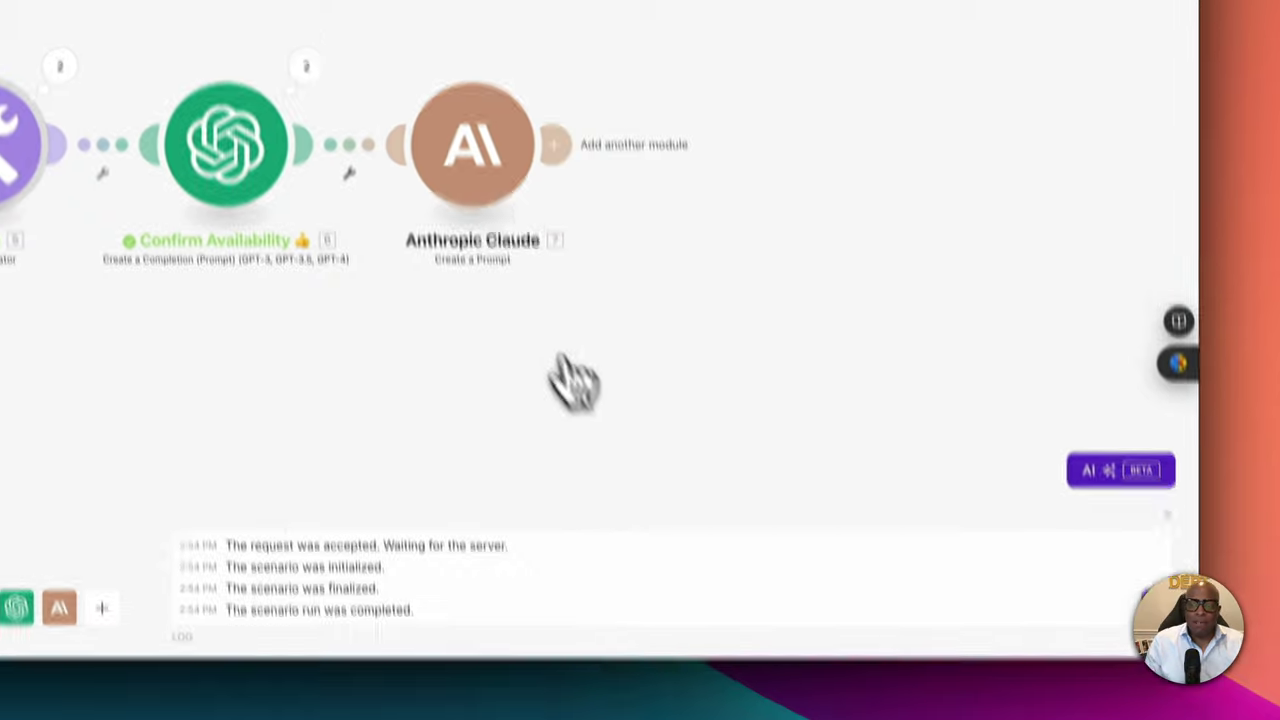
right_click(447, 280)
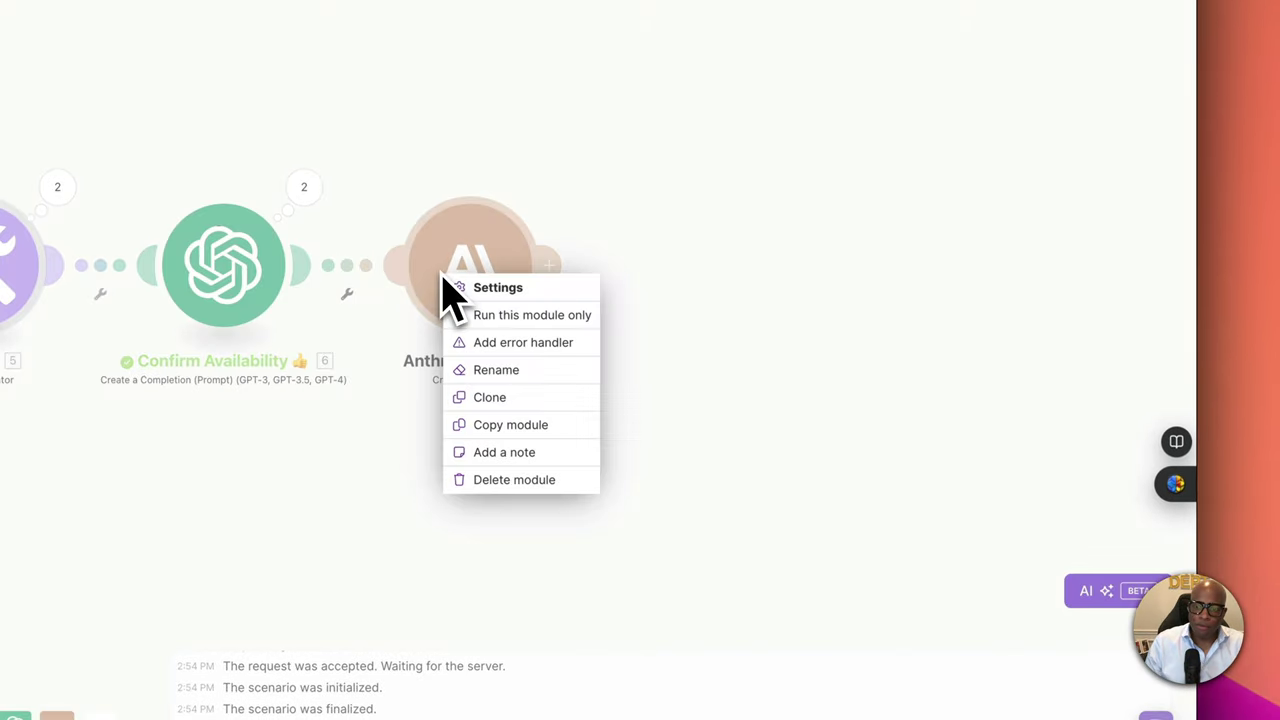
click(506, 313)
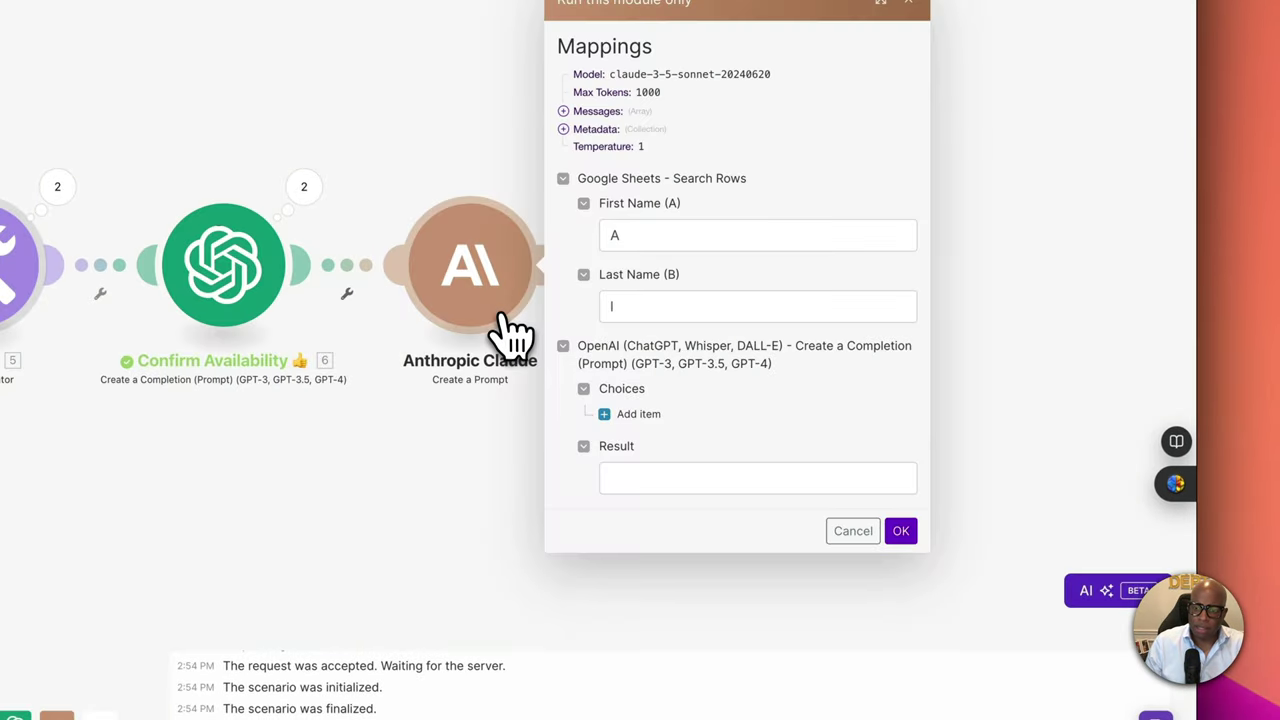
click(828, 531)
Rename the Anthropic Claude module as Draft Email Message, ending the name with an e-mail envelope emoji.
right_click(474, 274)
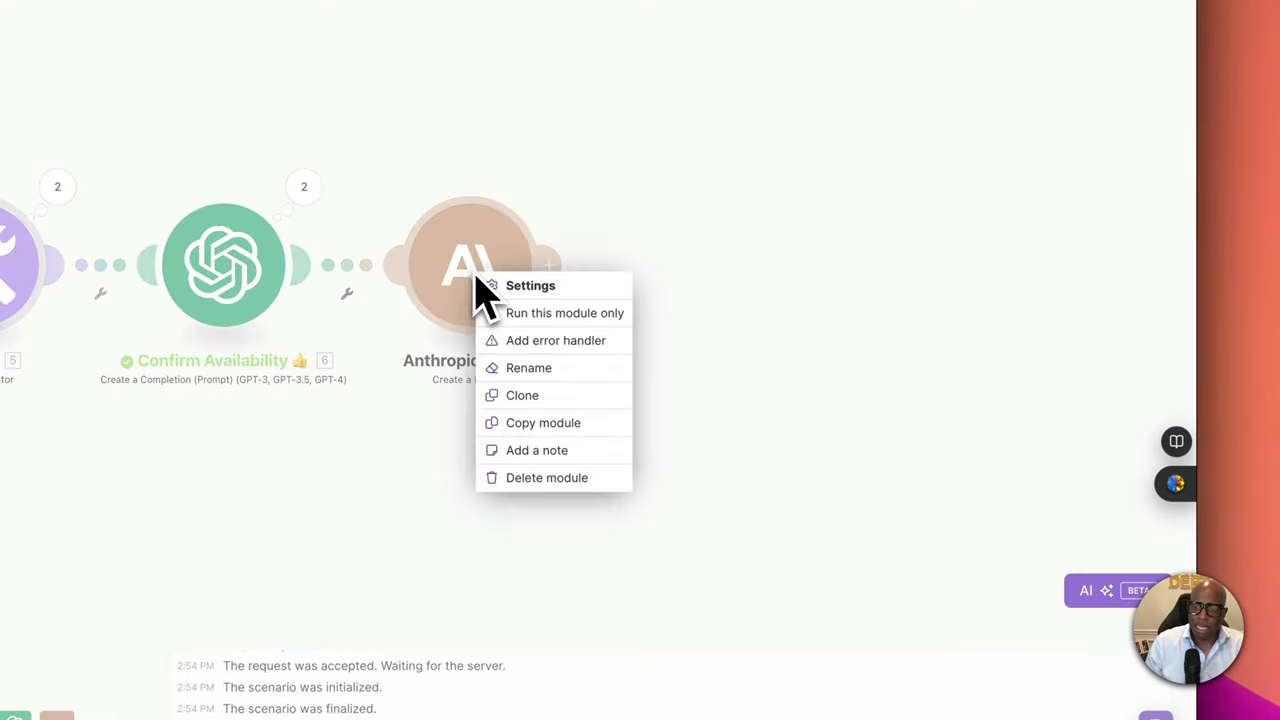
click(530, 368)
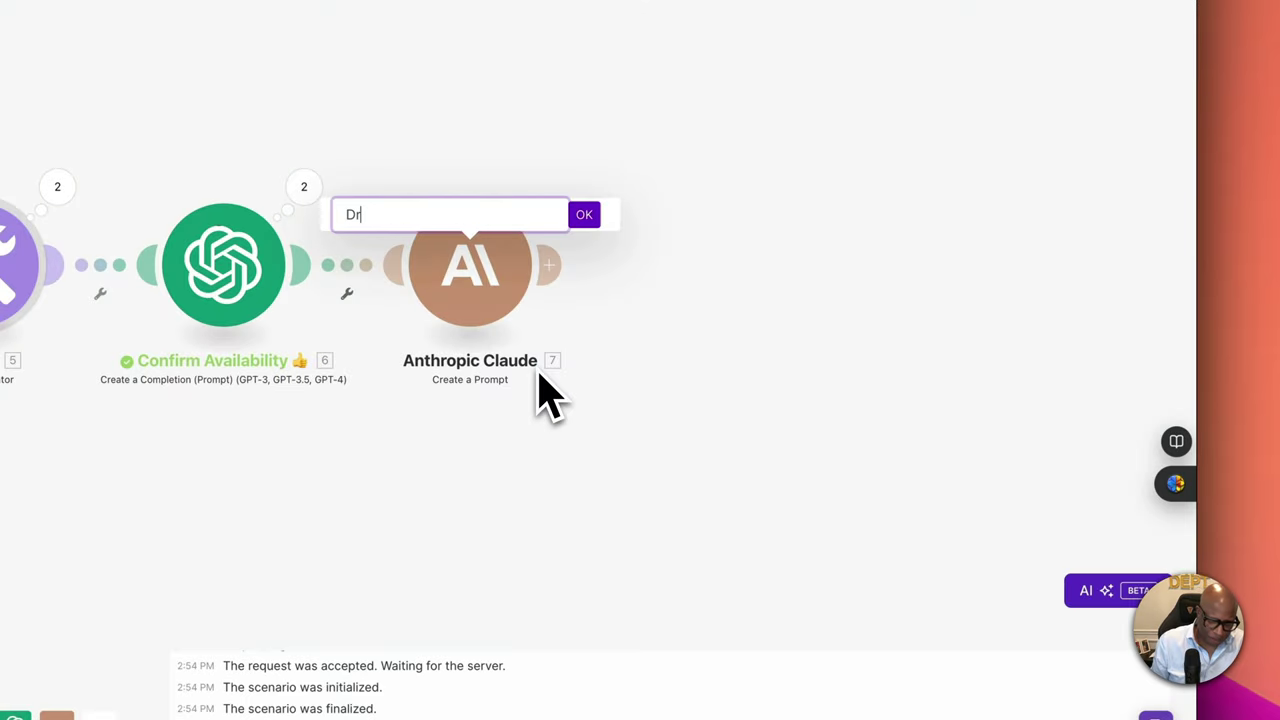
text(Draft Email)
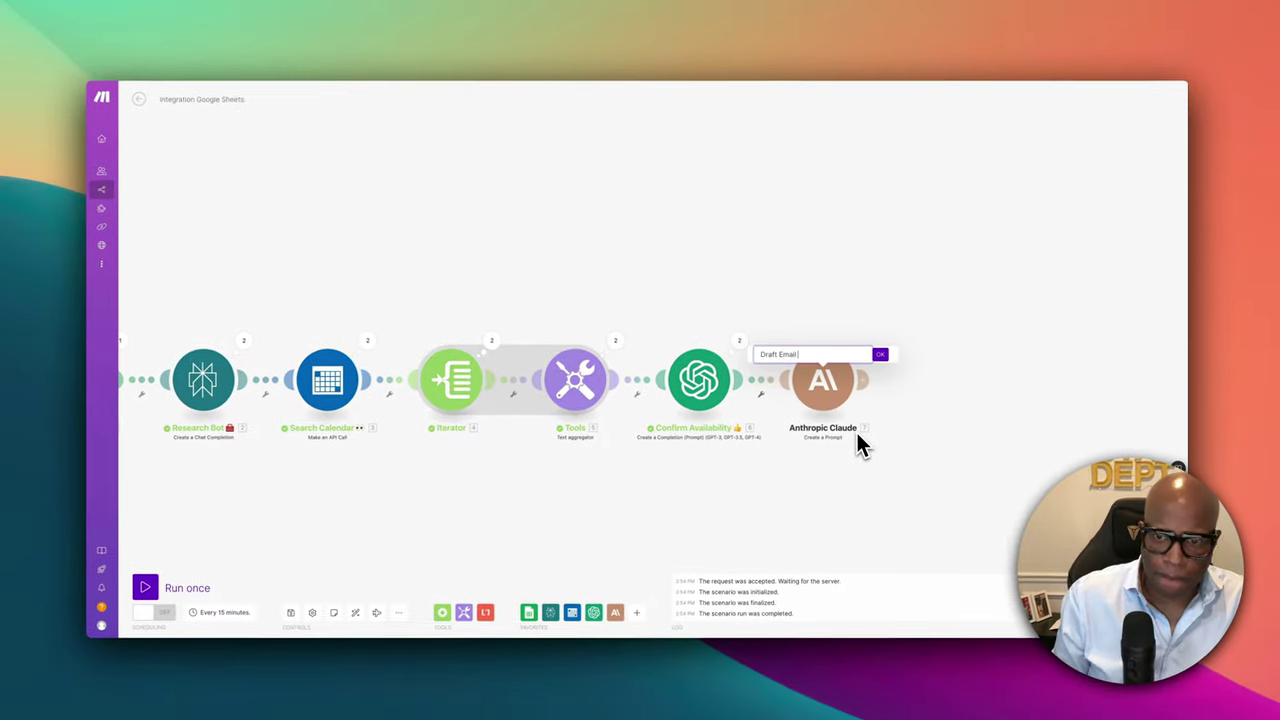
text( Message)
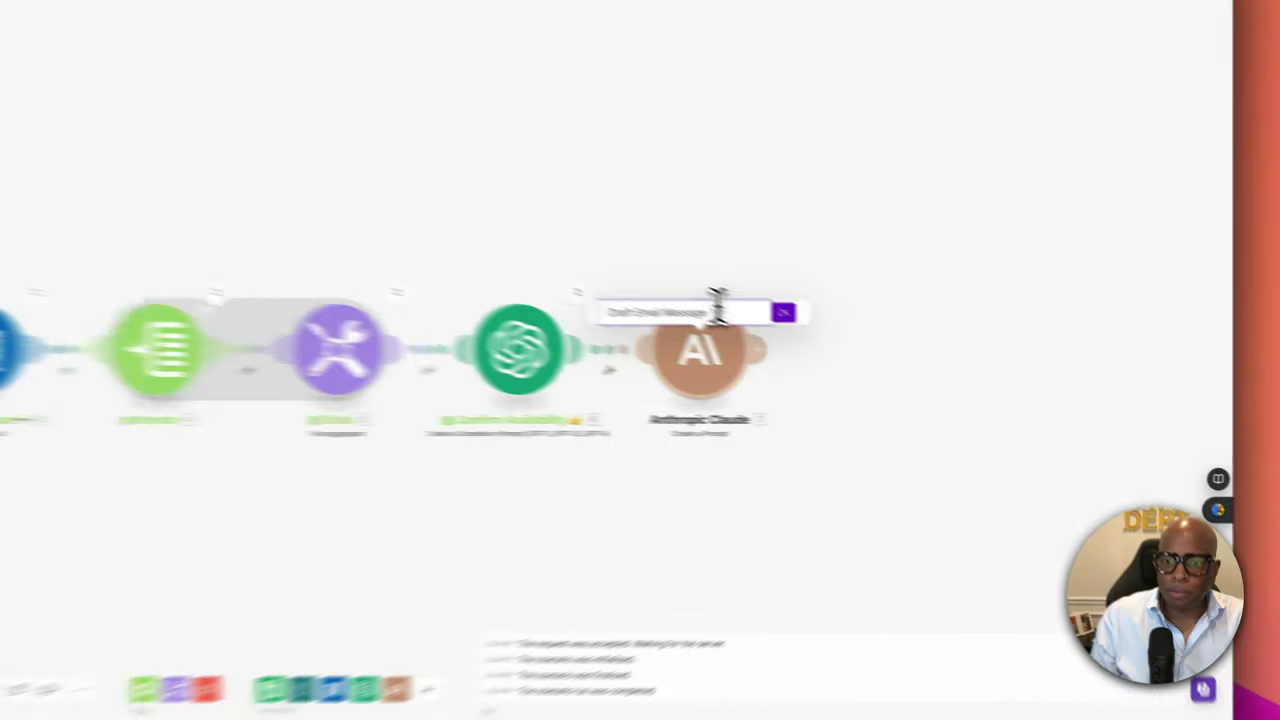
right_click(855, 358)
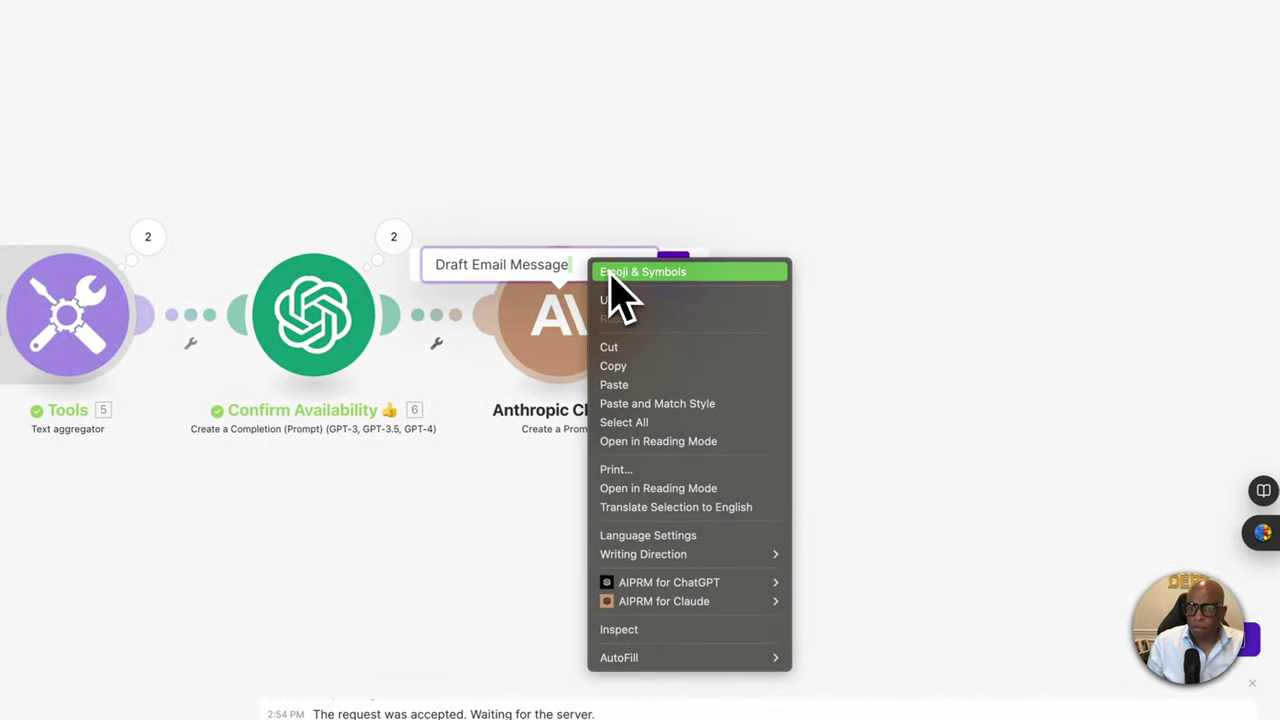
click(856, 368)
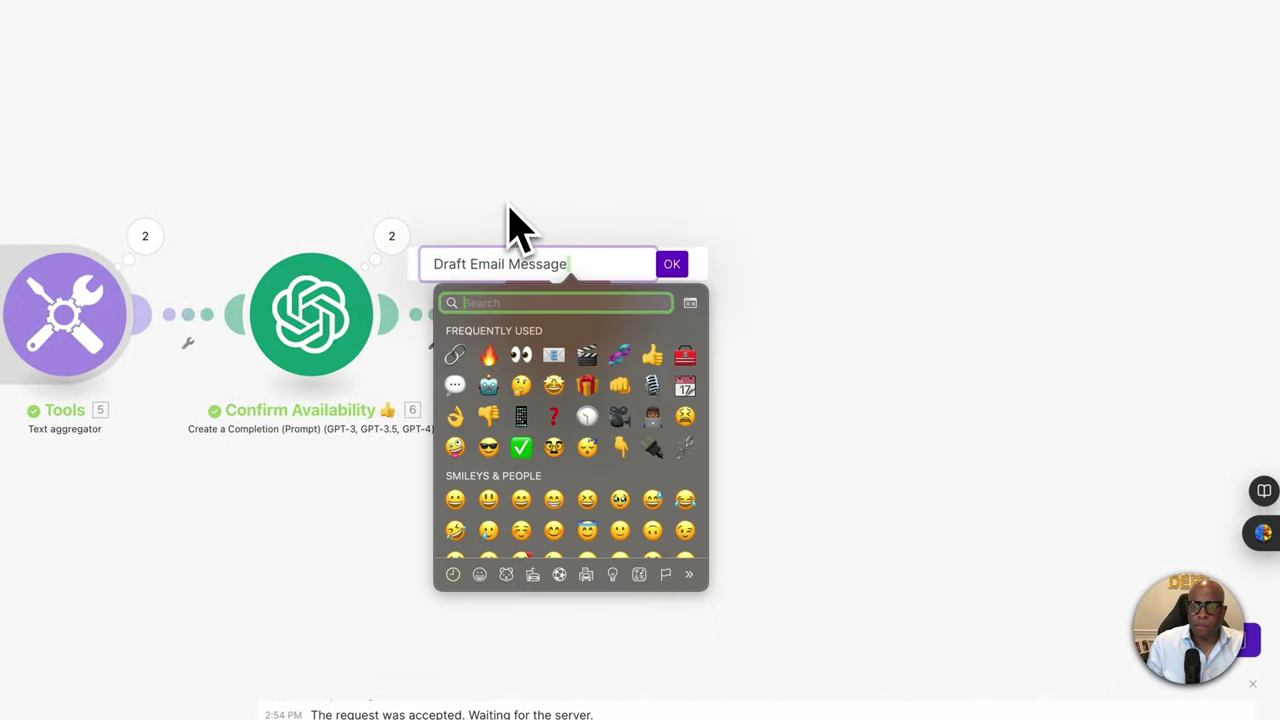
click(553, 356)
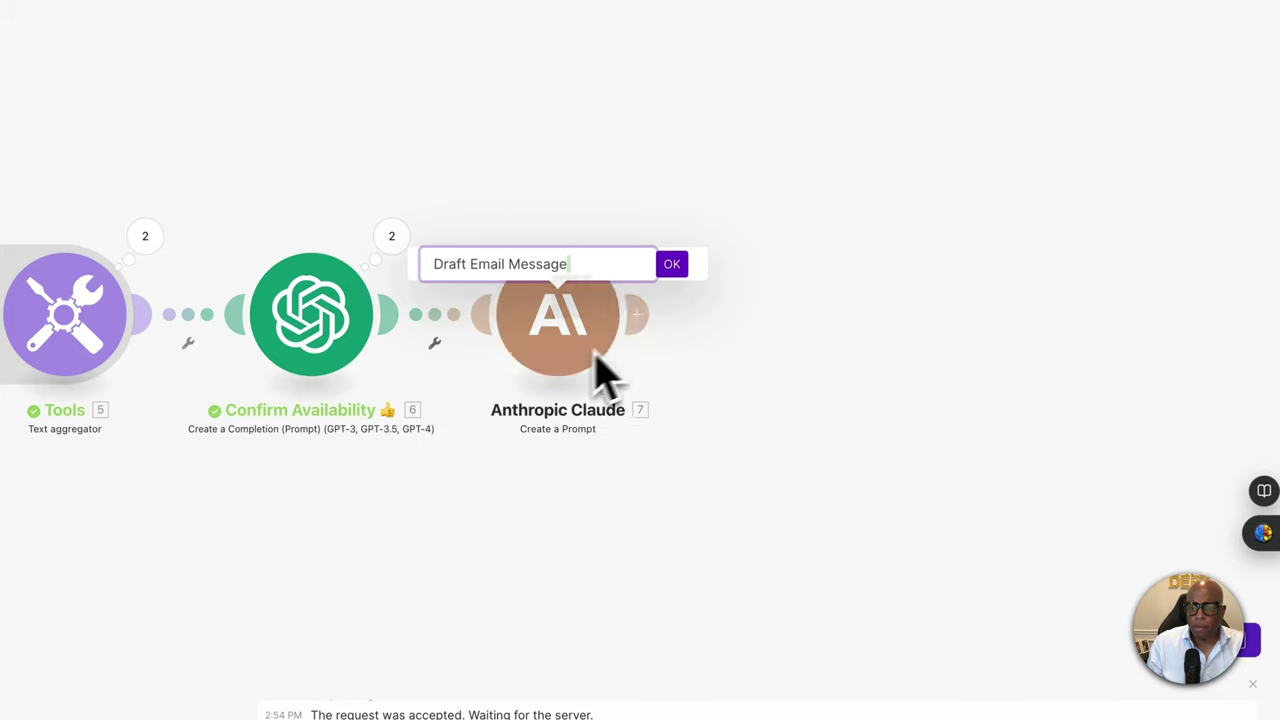
click(670, 266)
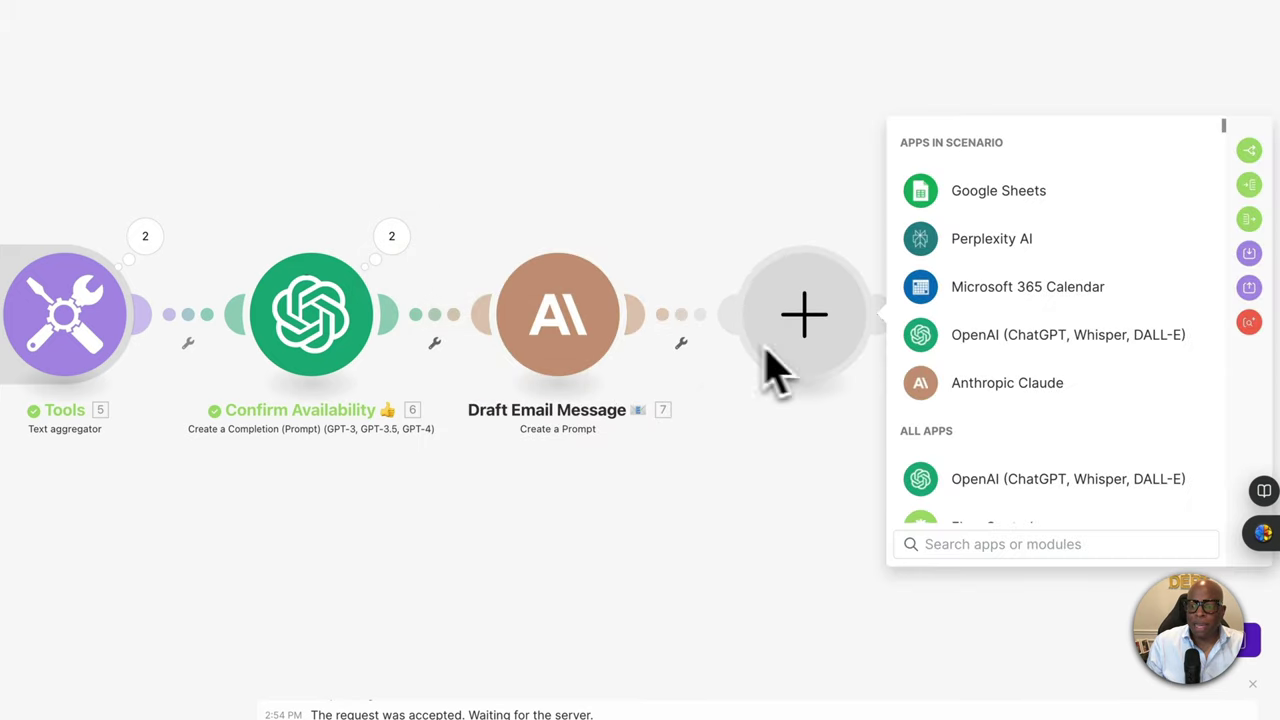
click(657, 451)
Review the Draft Email Message module's prompt text with its mapped client info and availability, leaving the settings unsaved.
click(590, 345)
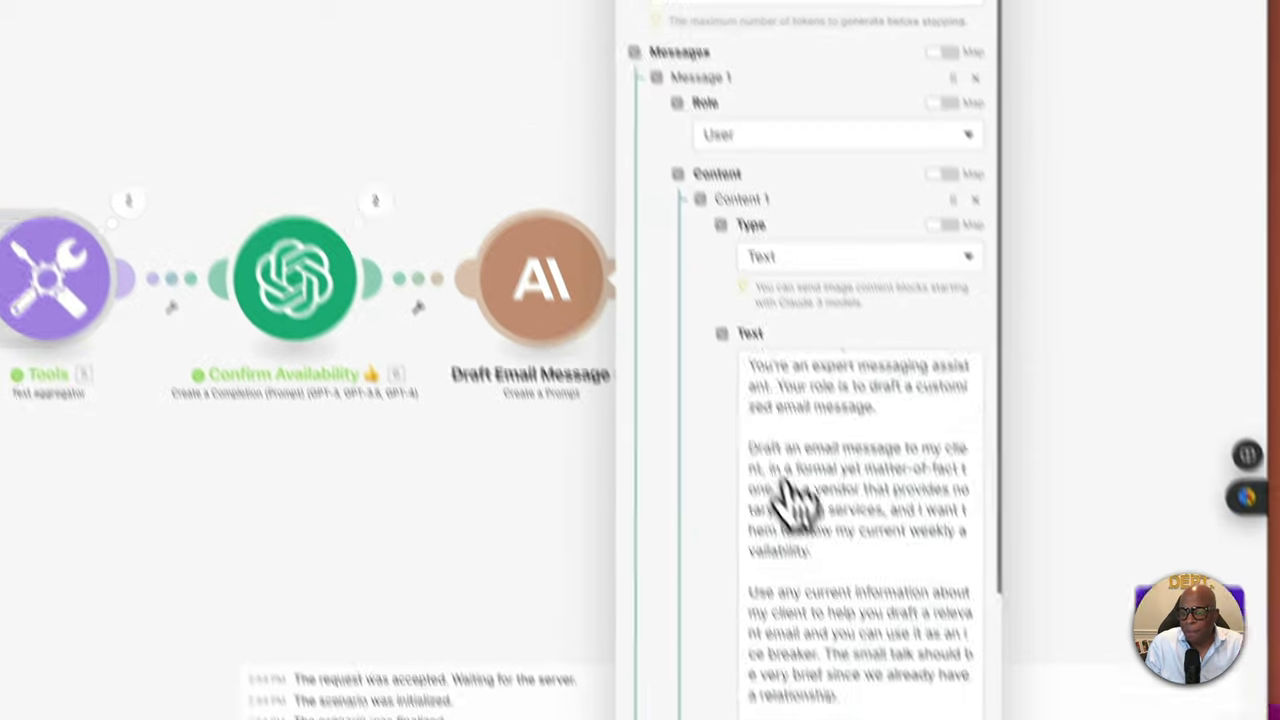
scroll(791, 506, down, 5)
scroll(628, 378, down, 1)
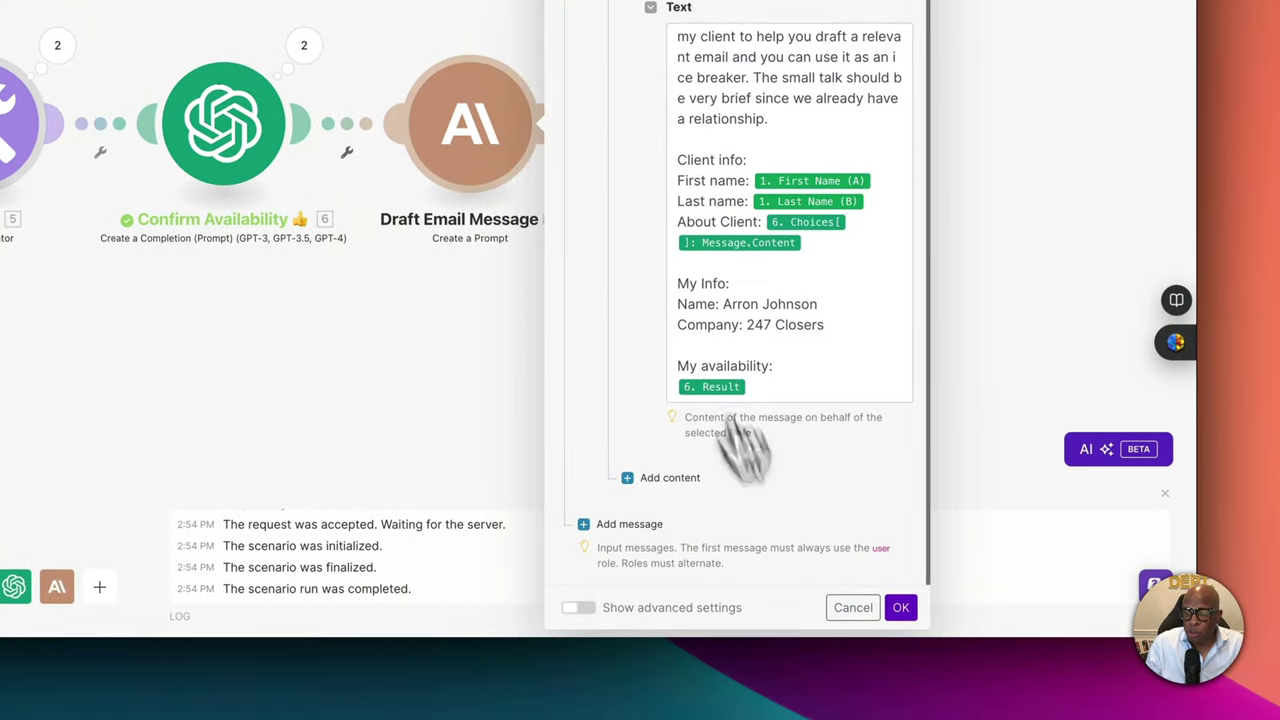
click(845, 610)
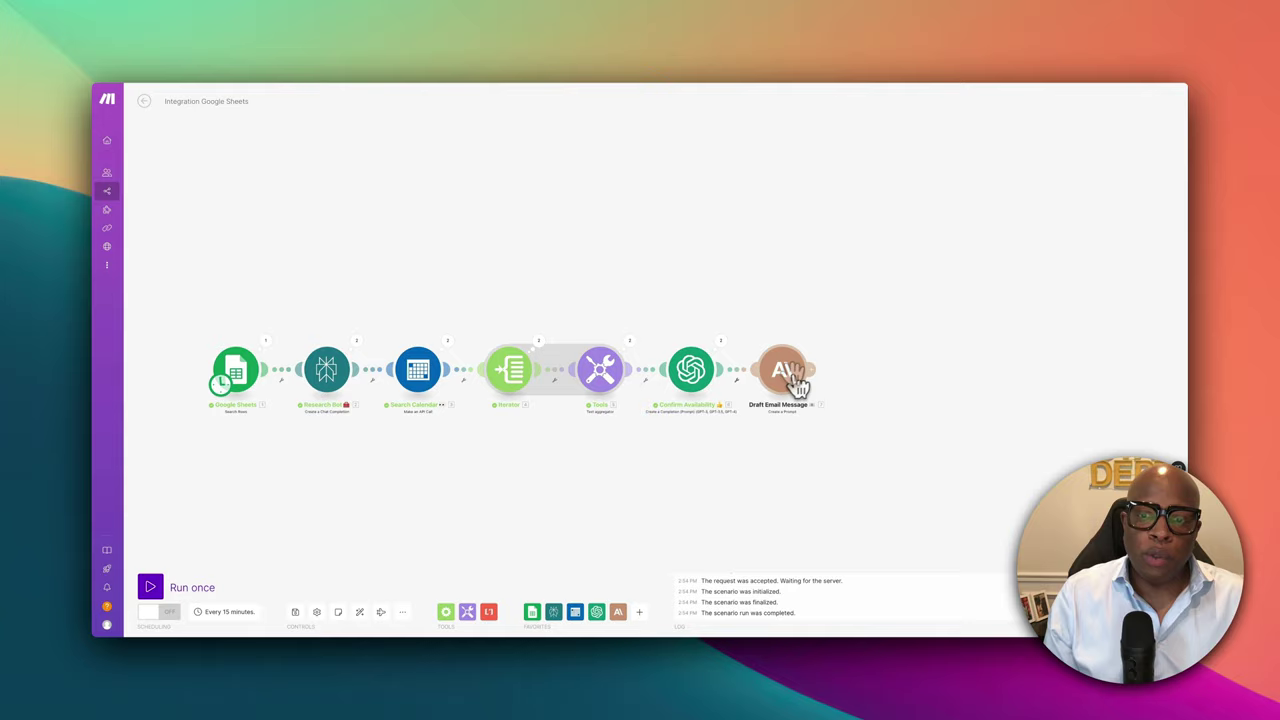
mouse_move(816, 374)
click(876, 378)
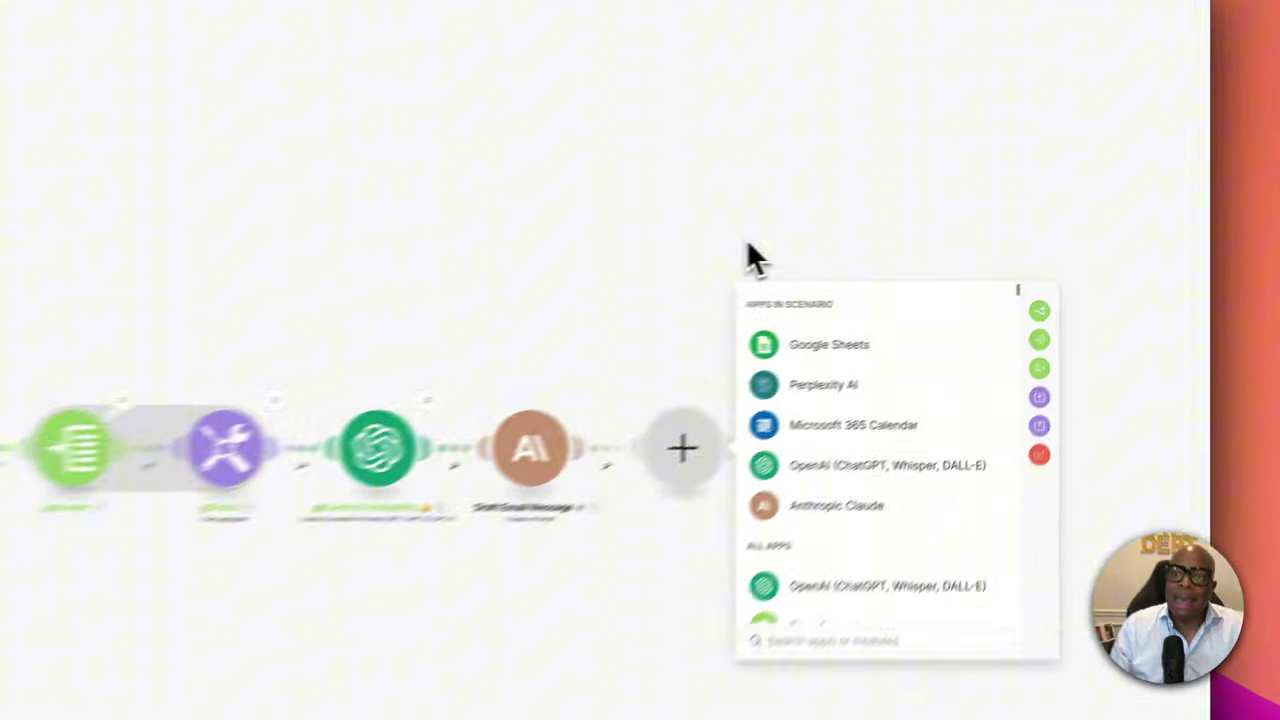
click(897, 256)
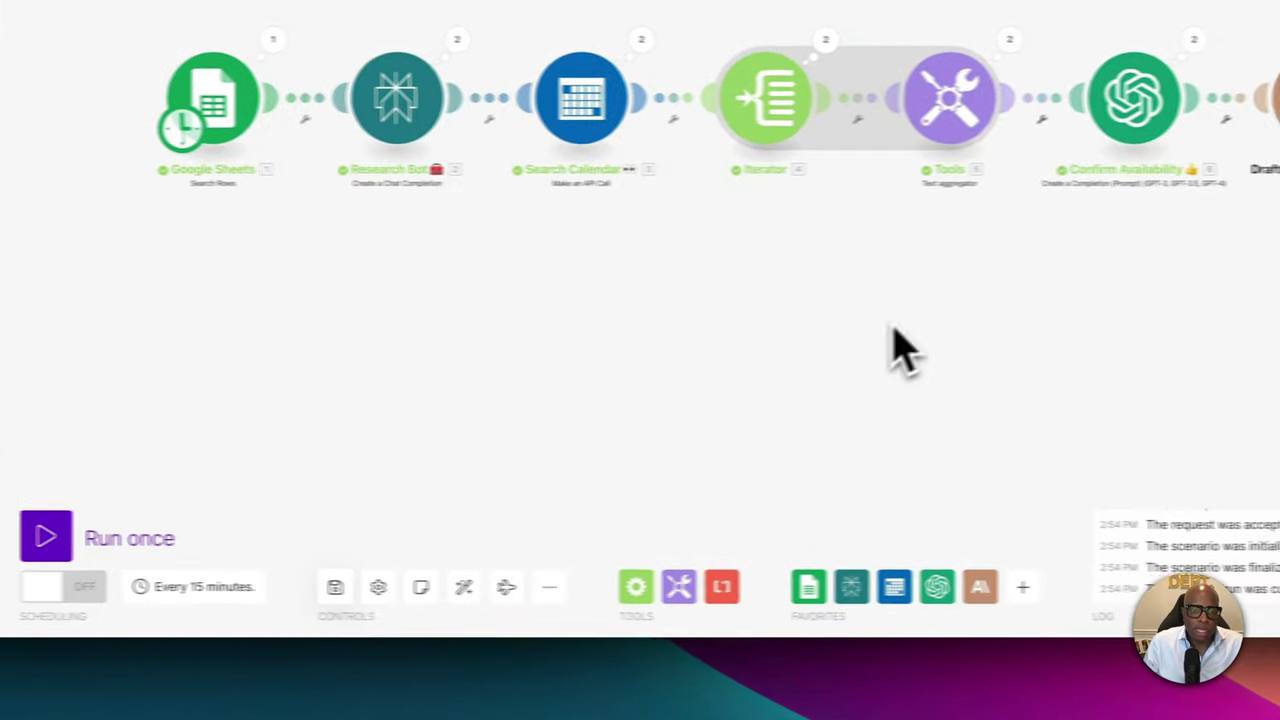
Run the whole scenario once and follow its execution through to the Draft Email Message module.
click(46, 537)
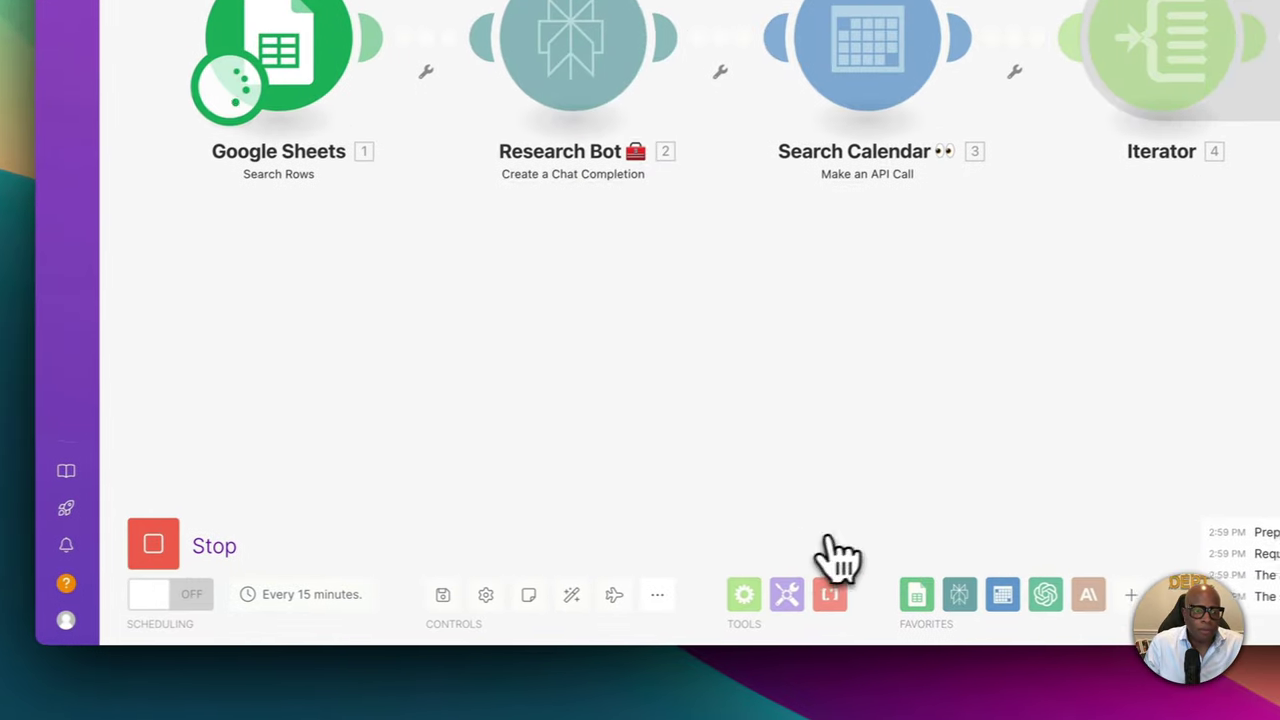
scroll(843, 449, down, 3)
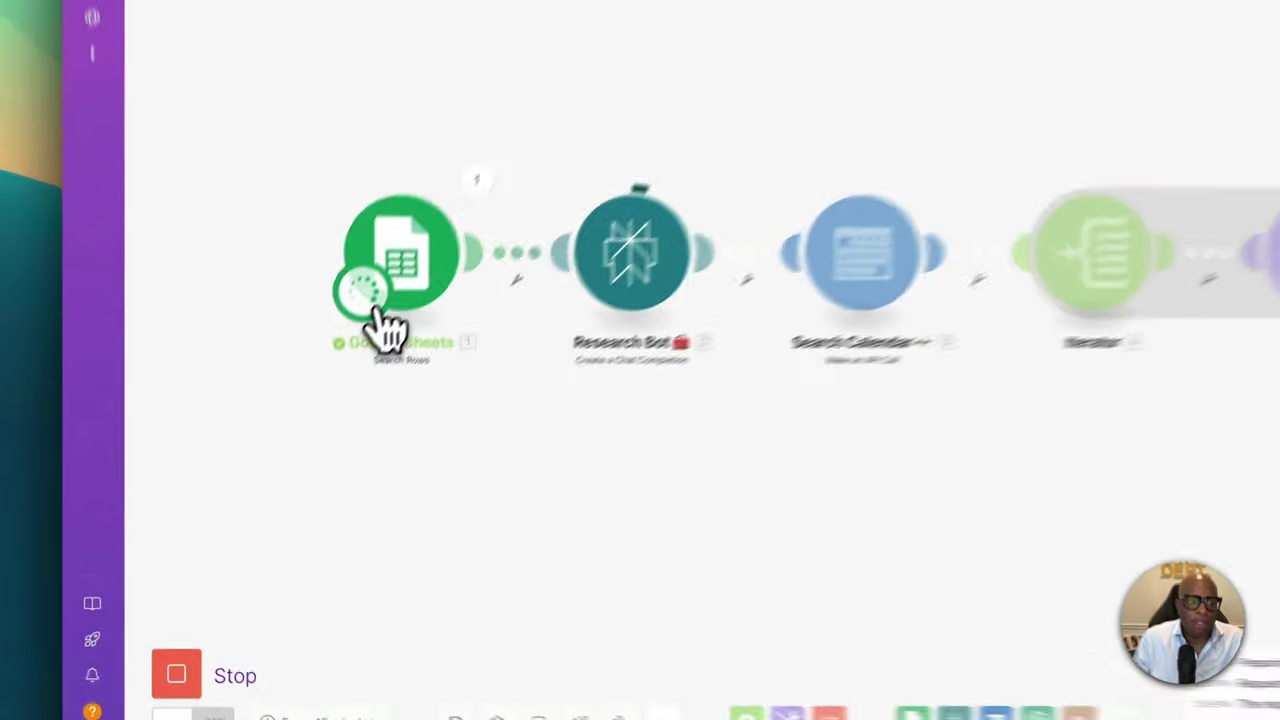
scroll(390, 330, down, 2)
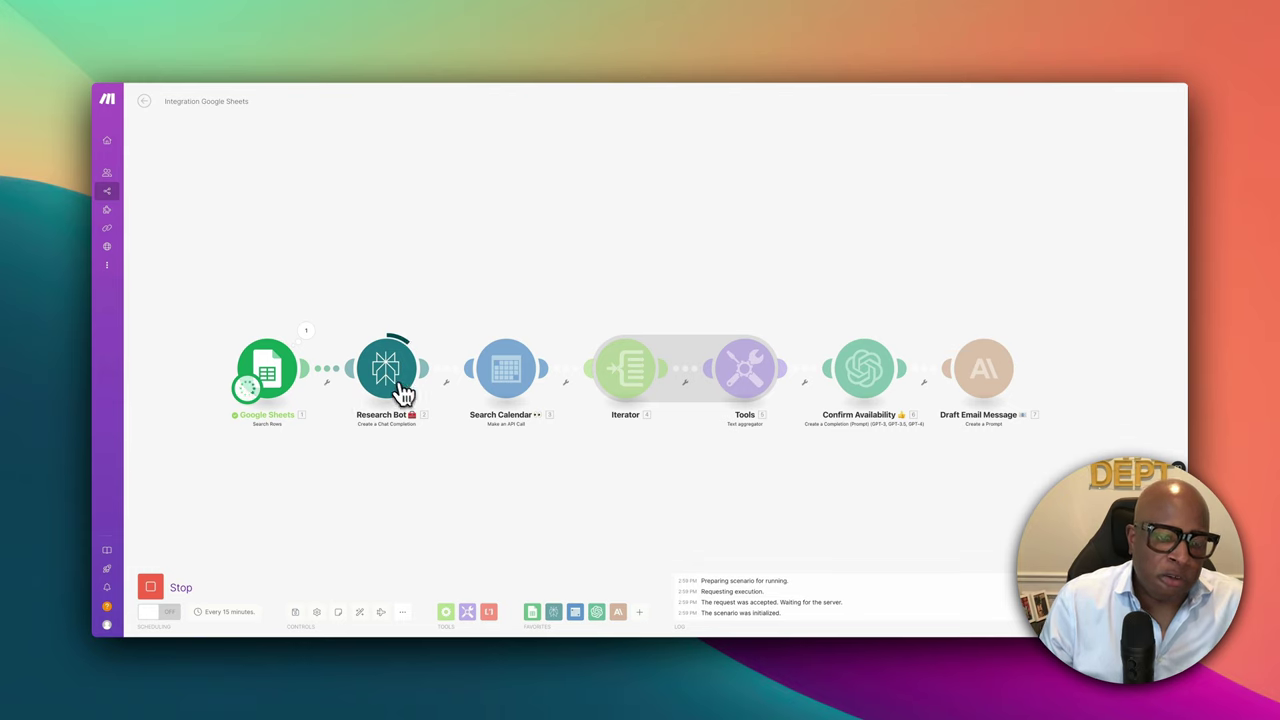
scroll(383, 405, right, 2)
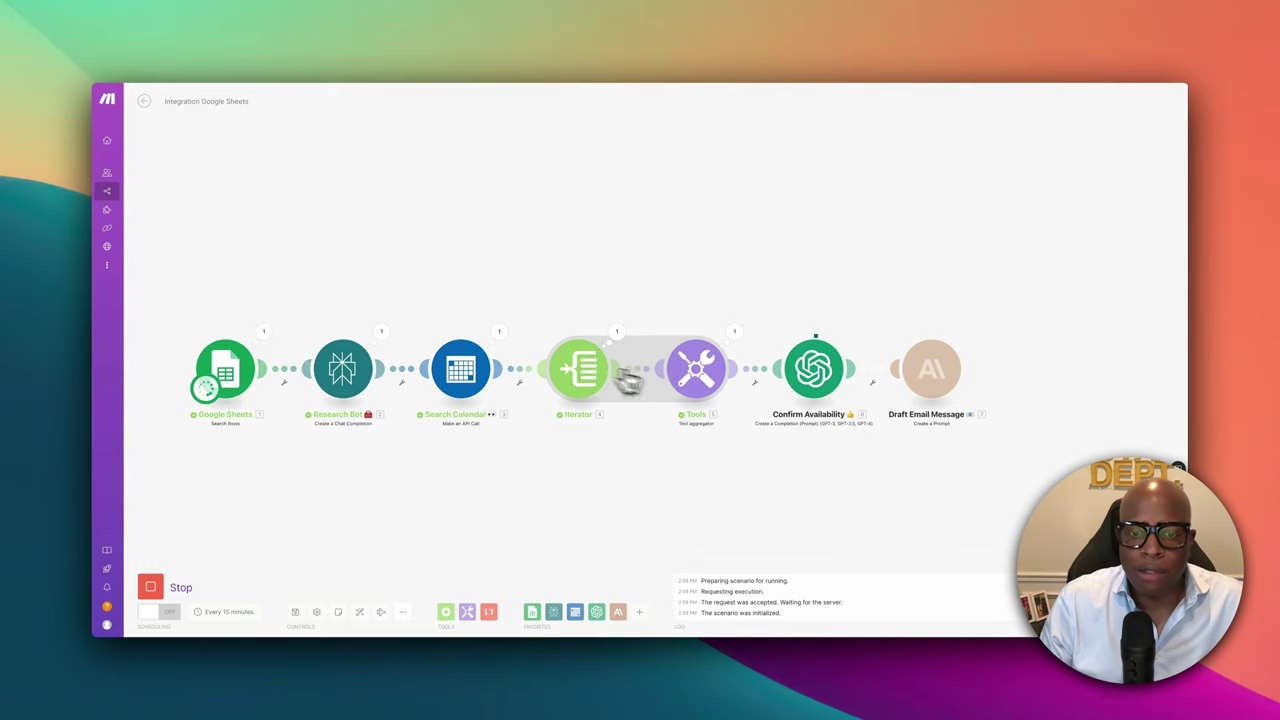
scroll(670, 376, right, 3)
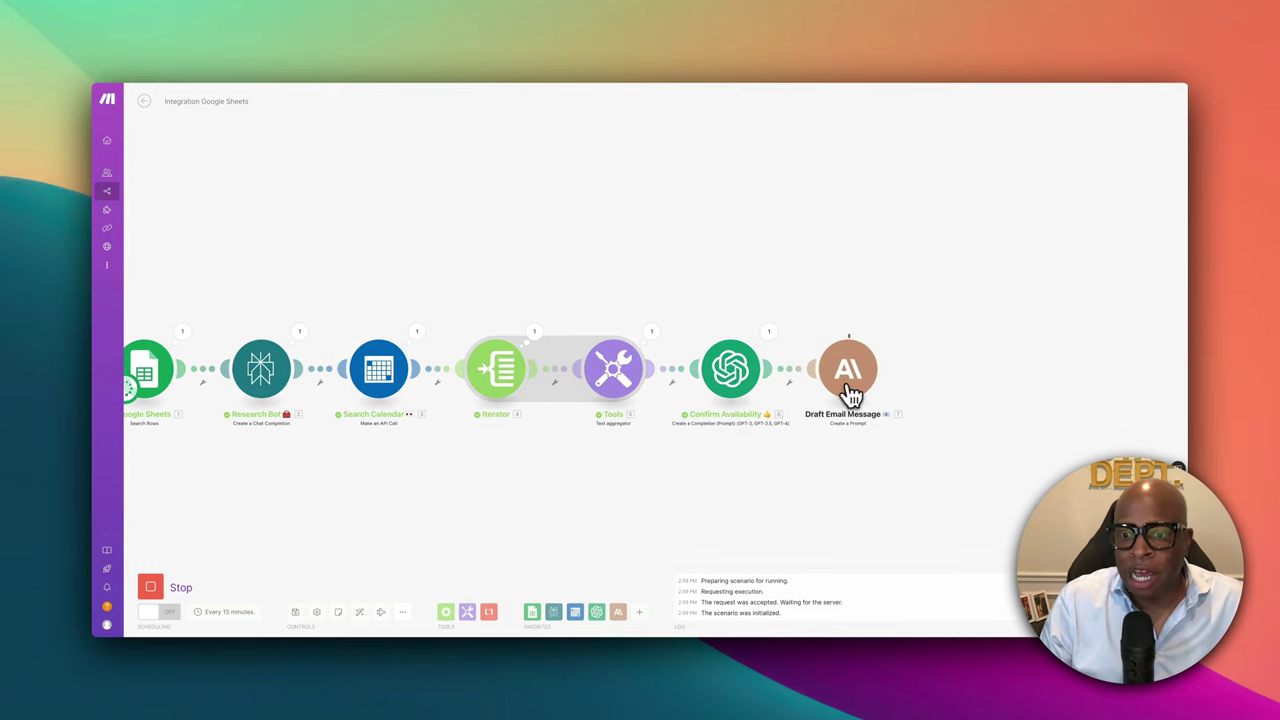
scroll(849, 395, down, 2)
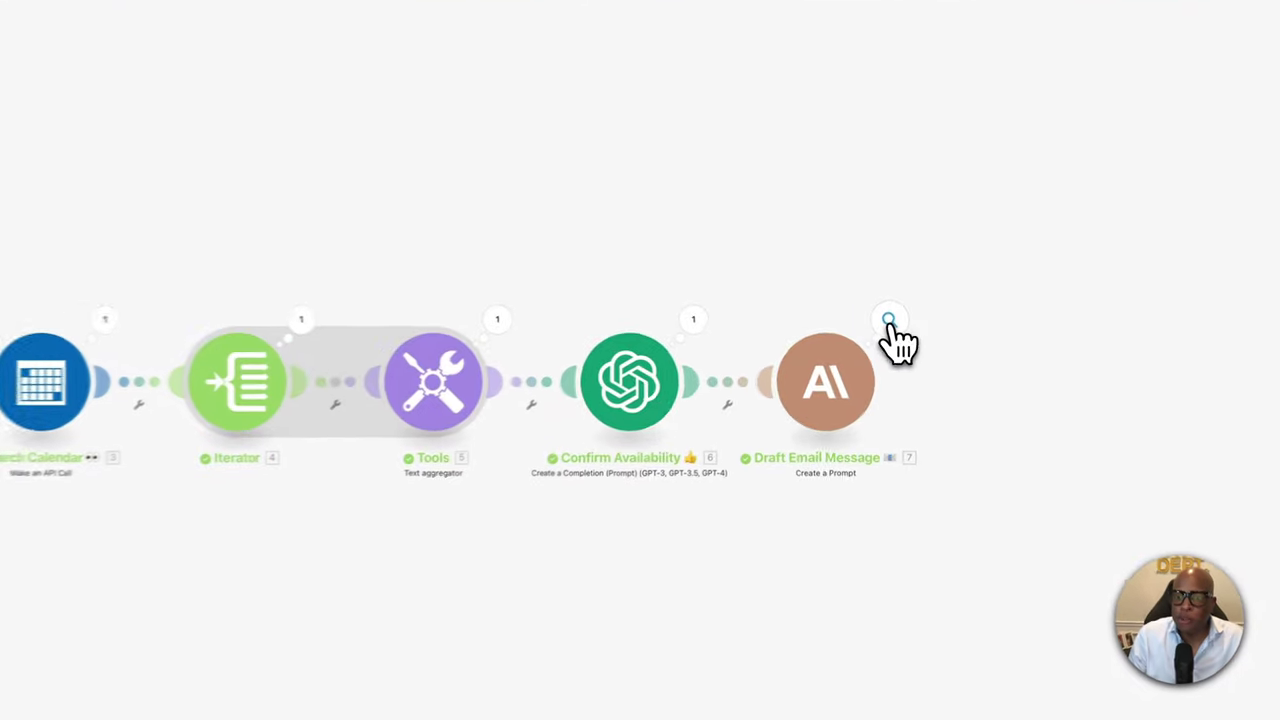
Read the Text Response of Operation 1 in the Draft Email Message module's output.
click(883, 339)
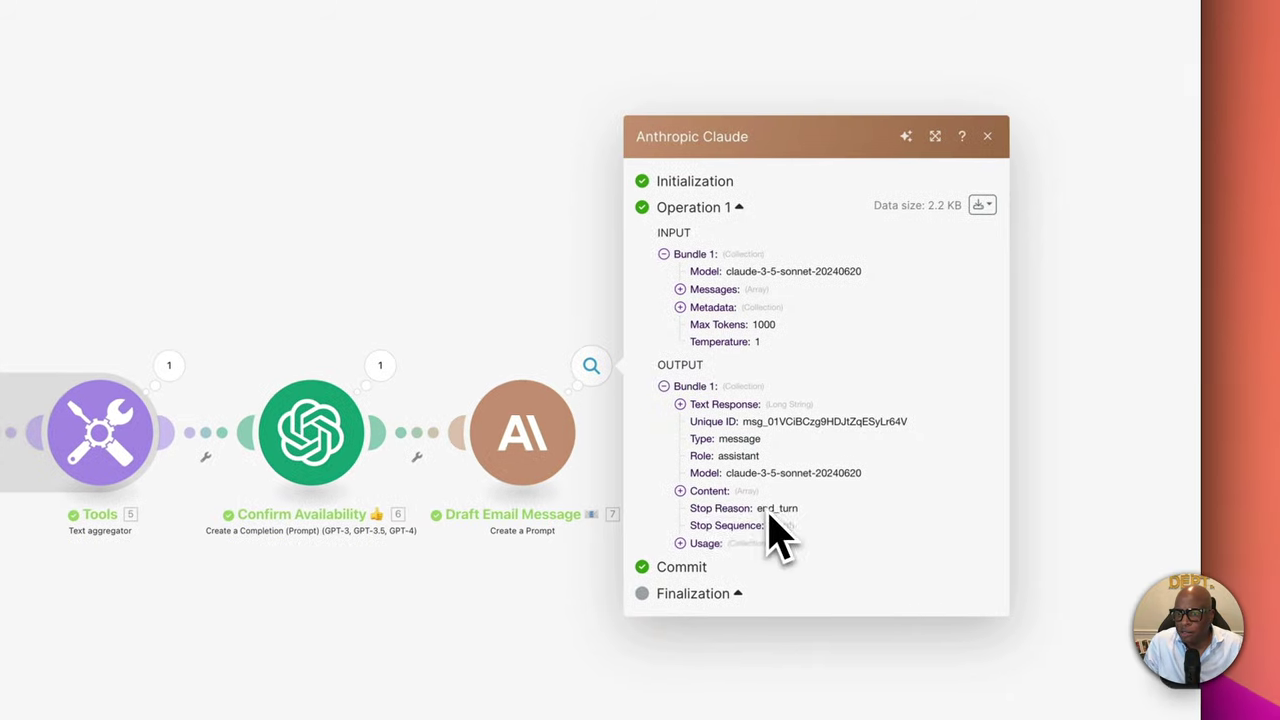
click(680, 404)
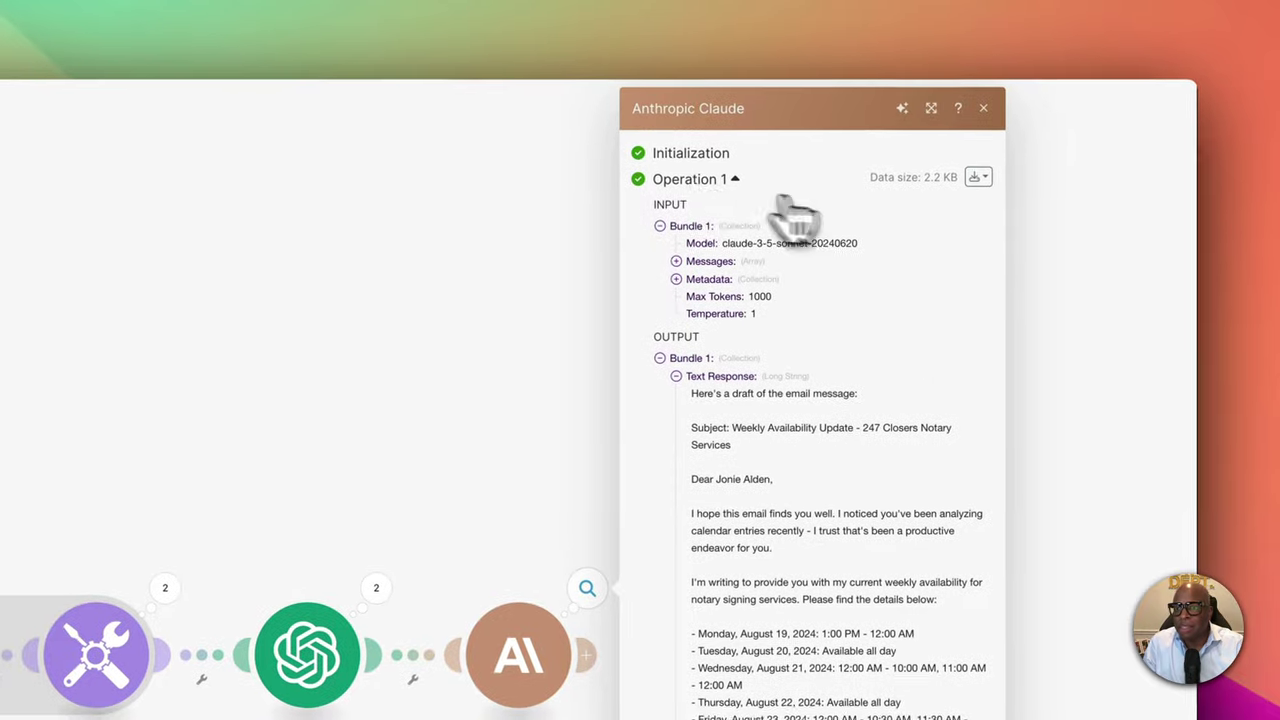
click(728, 183)
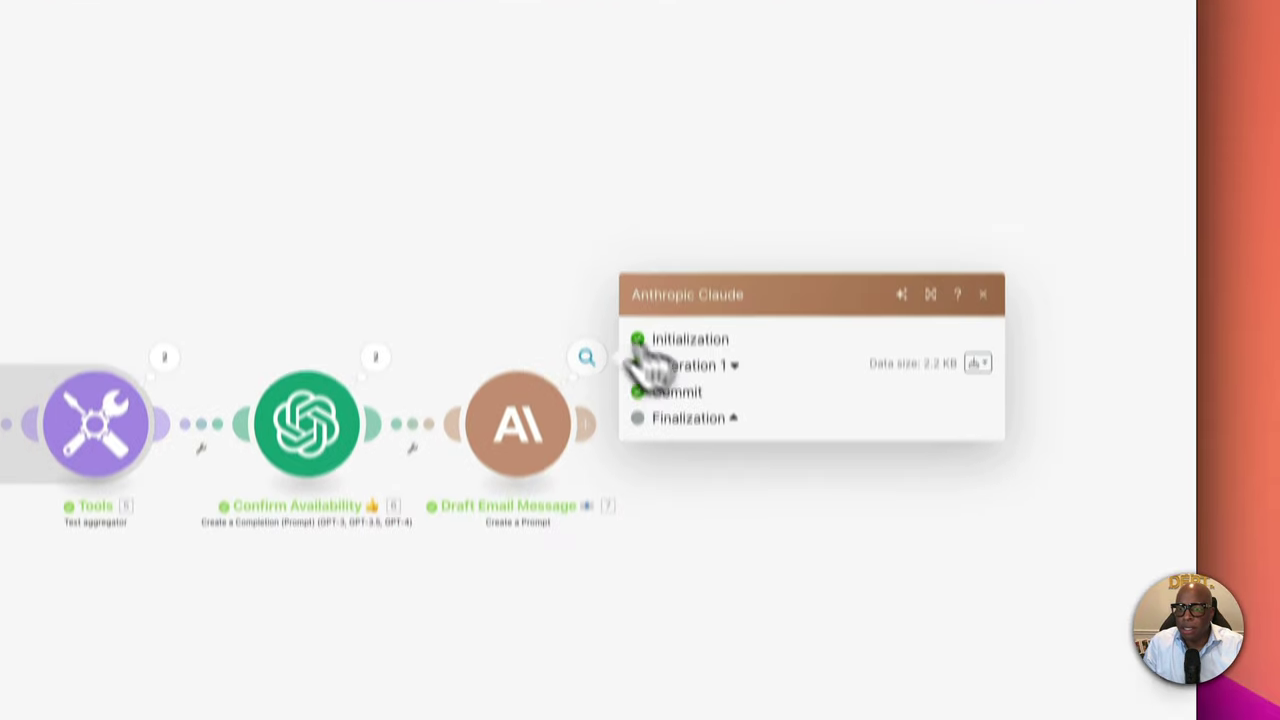
click(557, 510)
Read the Text Response of Operation 2 in the Draft Email Message module's output and close the results.
click(587, 290)
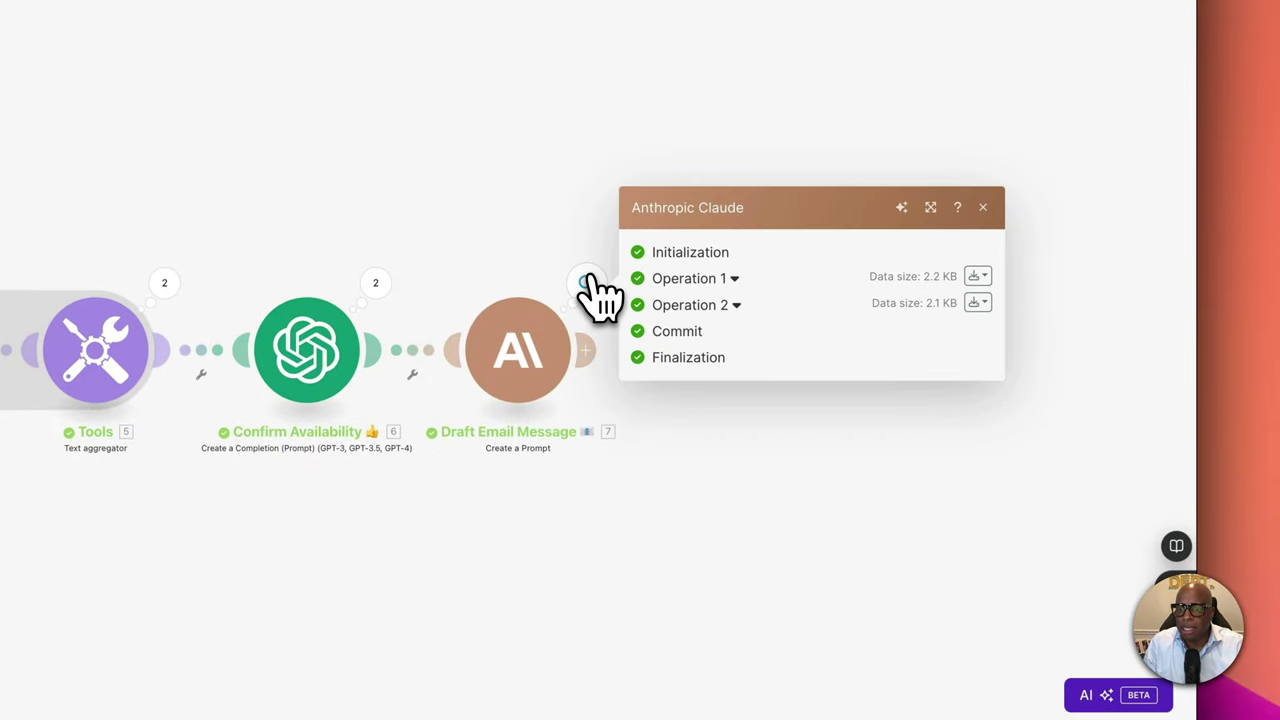
click(680, 308)
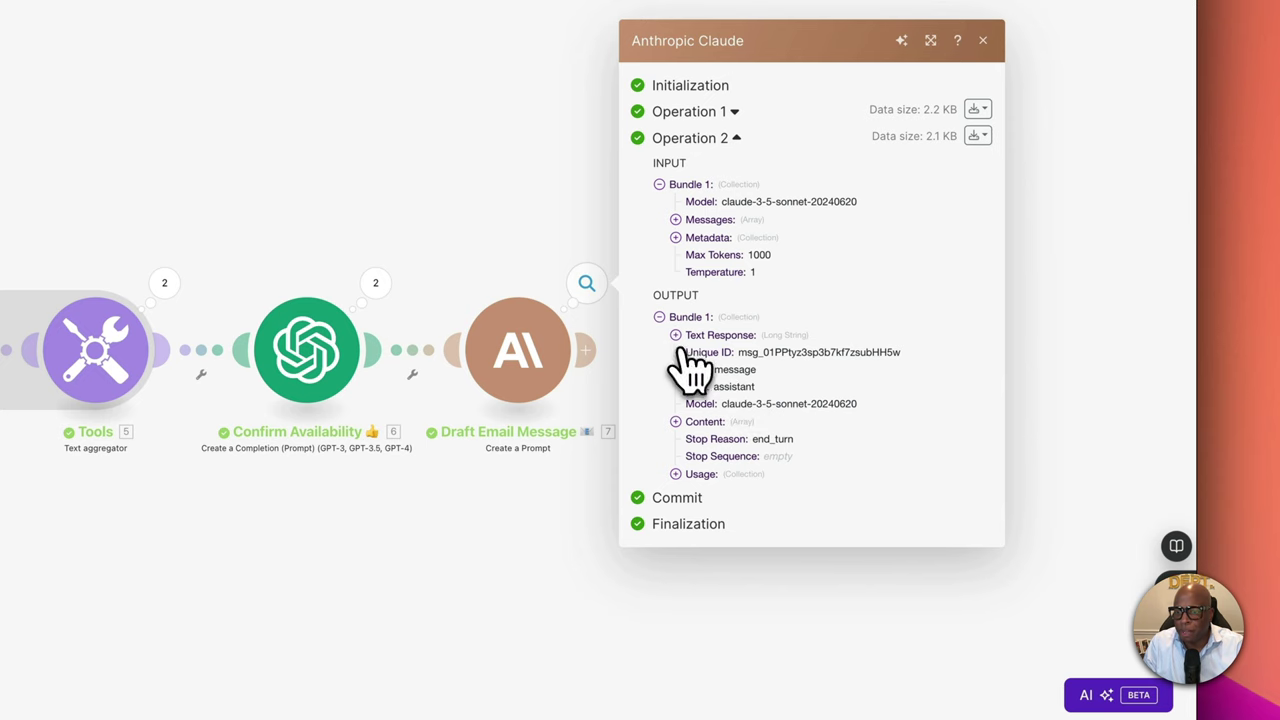
click(672, 335)
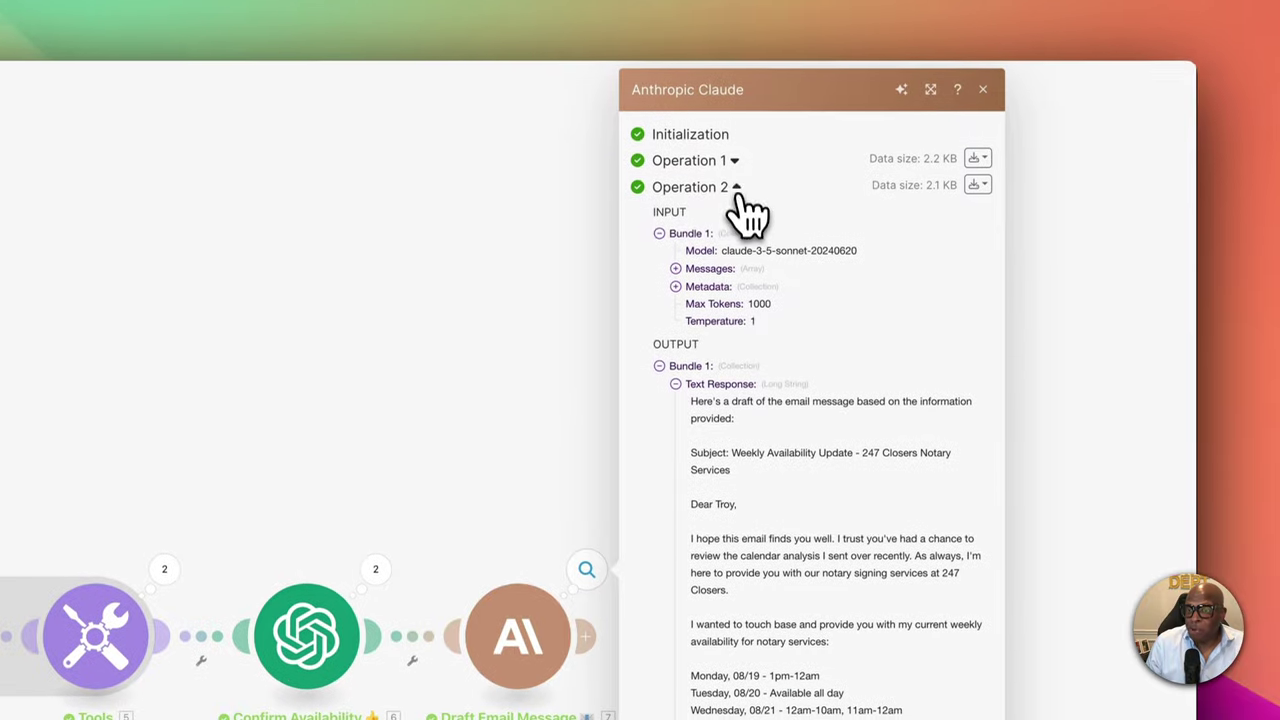
click(738, 187)
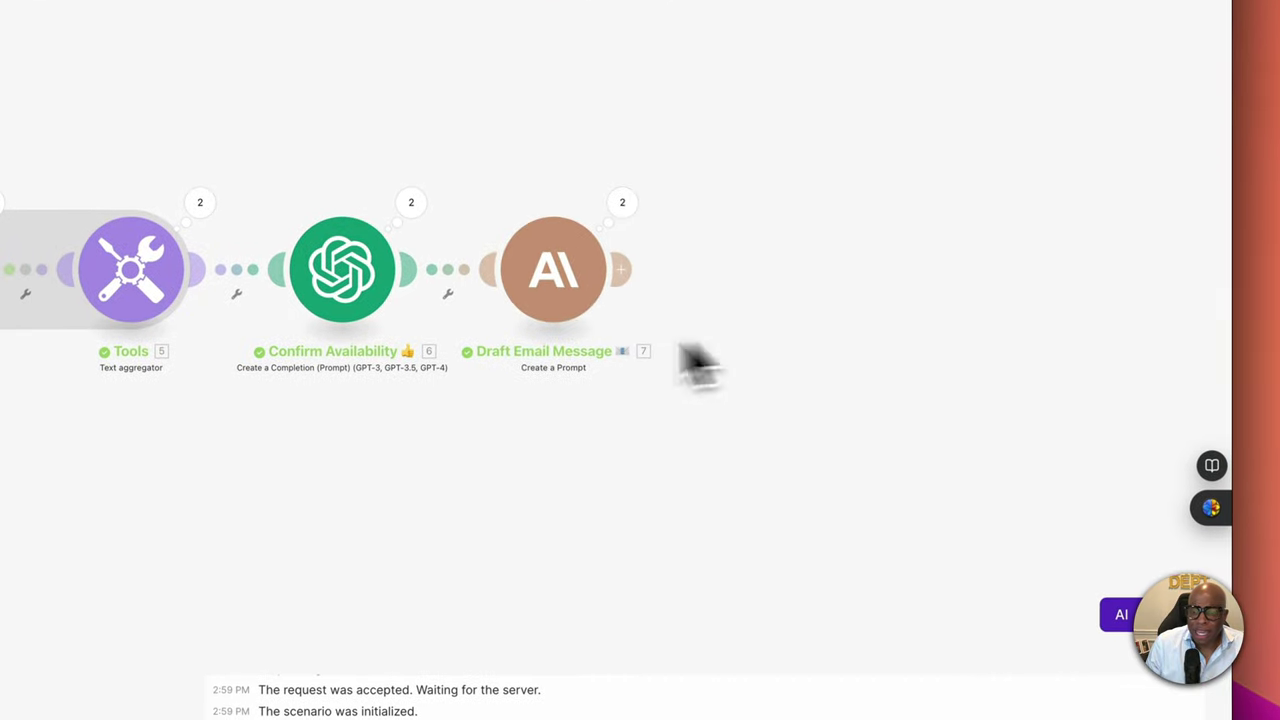
Review the Draft Email Message module's prompt text from the drafting instructions down to the mapped client info and availability.
click(585, 290)
scroll(777, 343, down, 5)
scroll(815, 458, down, 2)
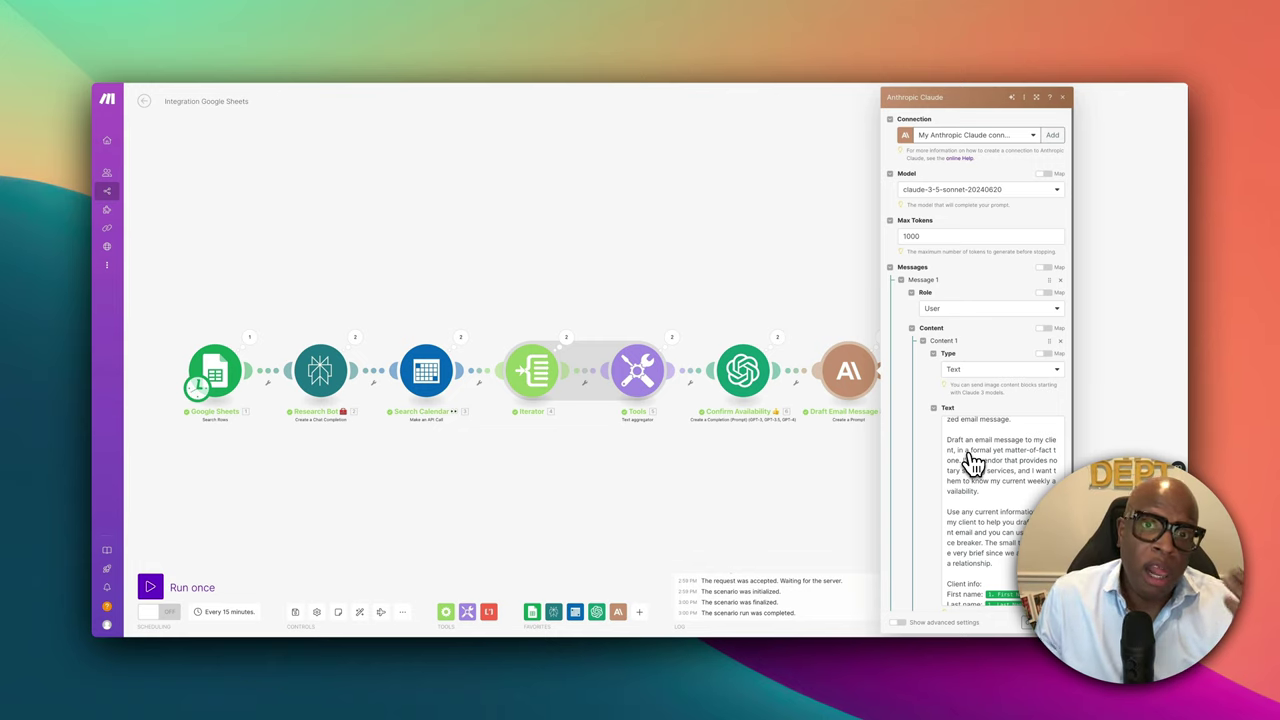
scroll(973, 462, down, 4)
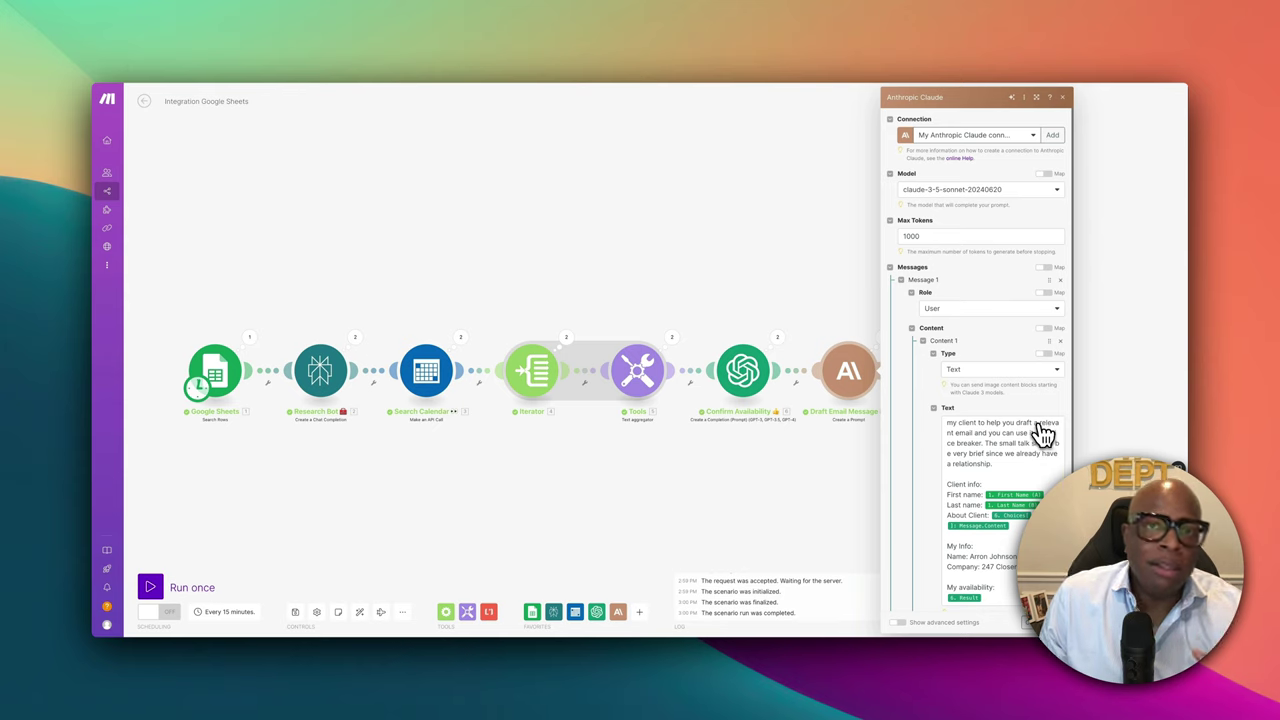
scroll(1043, 433, down, 2)
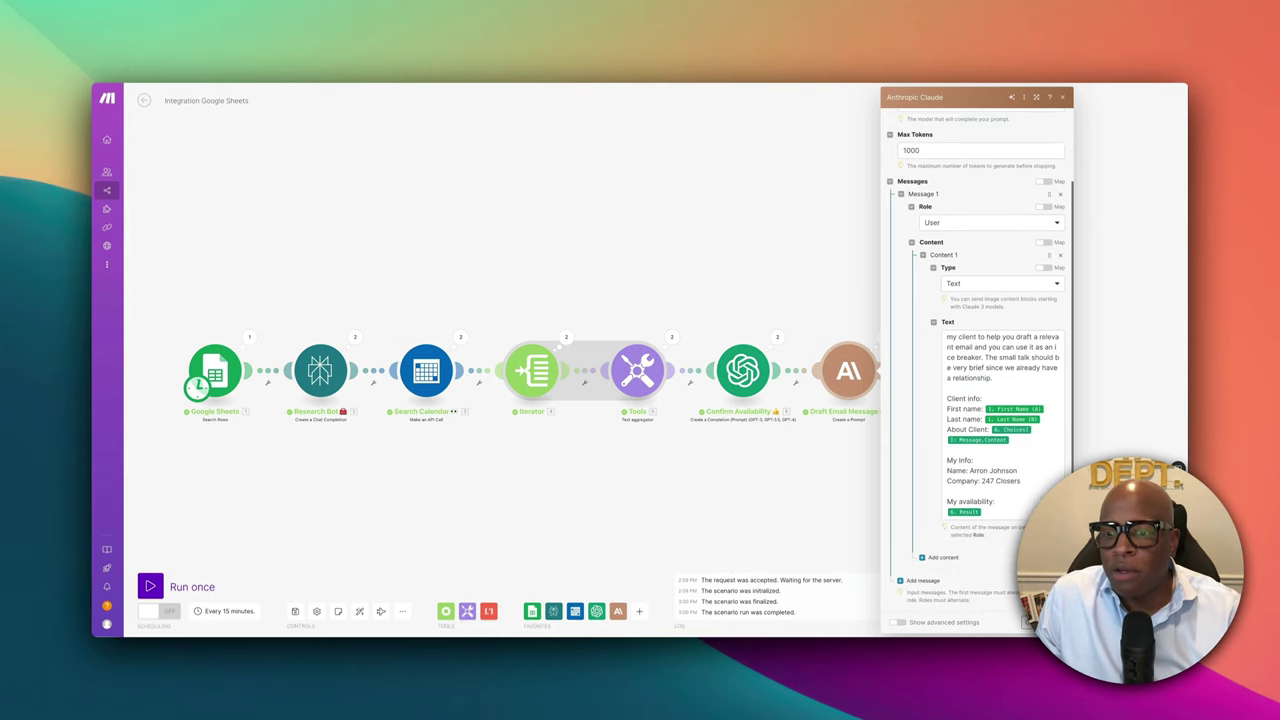
Try adding a second content block of type Text to the Draft Email Message prompt, remove it and leave the module settings unsaved.
click(943, 558)
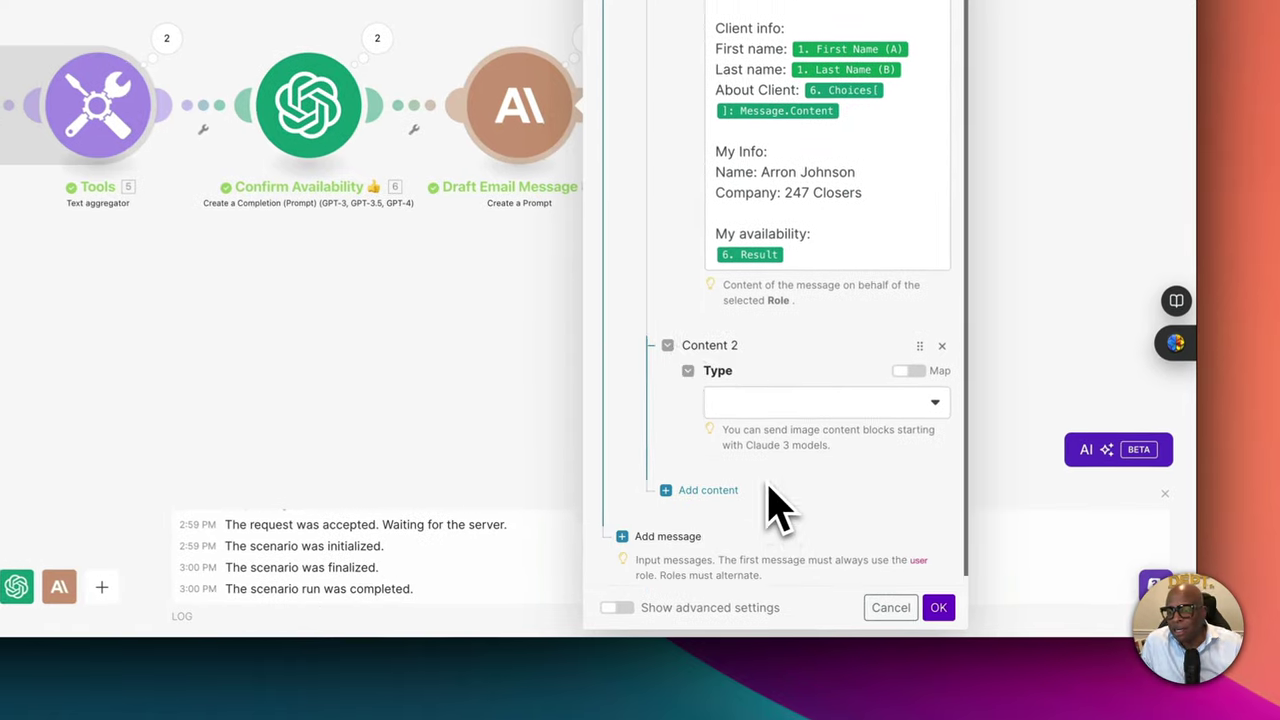
click(788, 401)
click(762, 418)
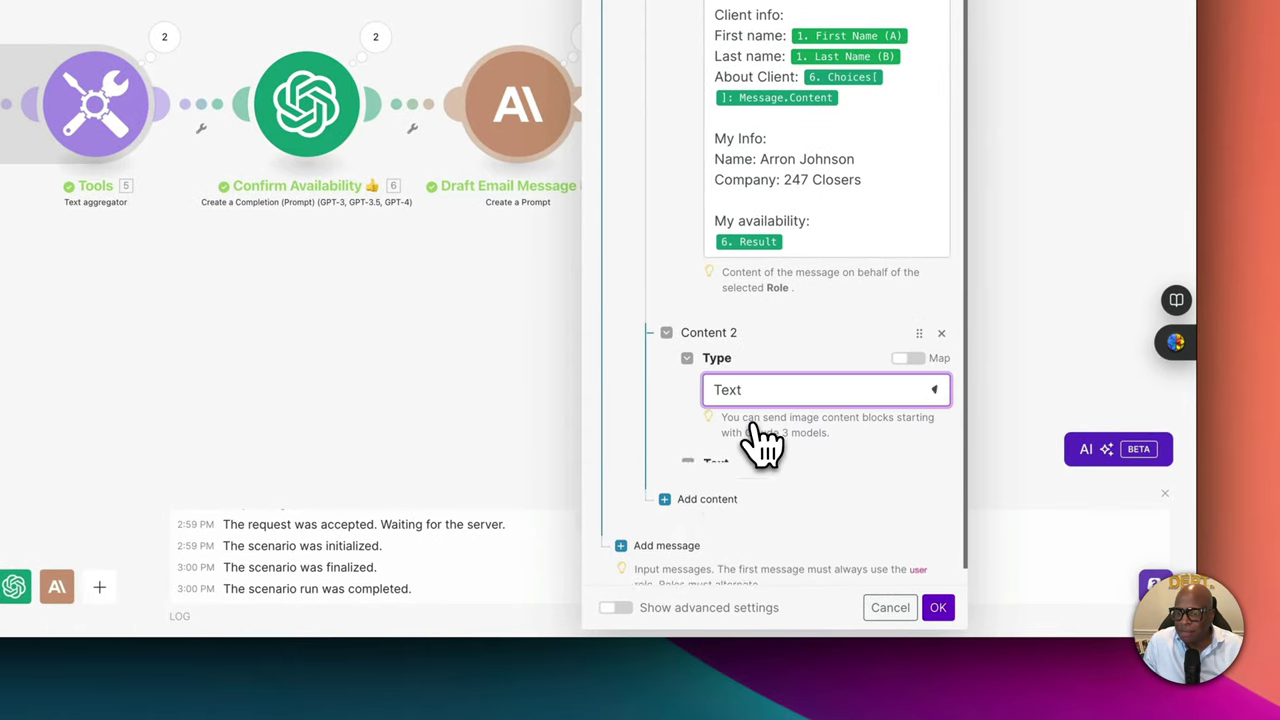
click(742, 494)
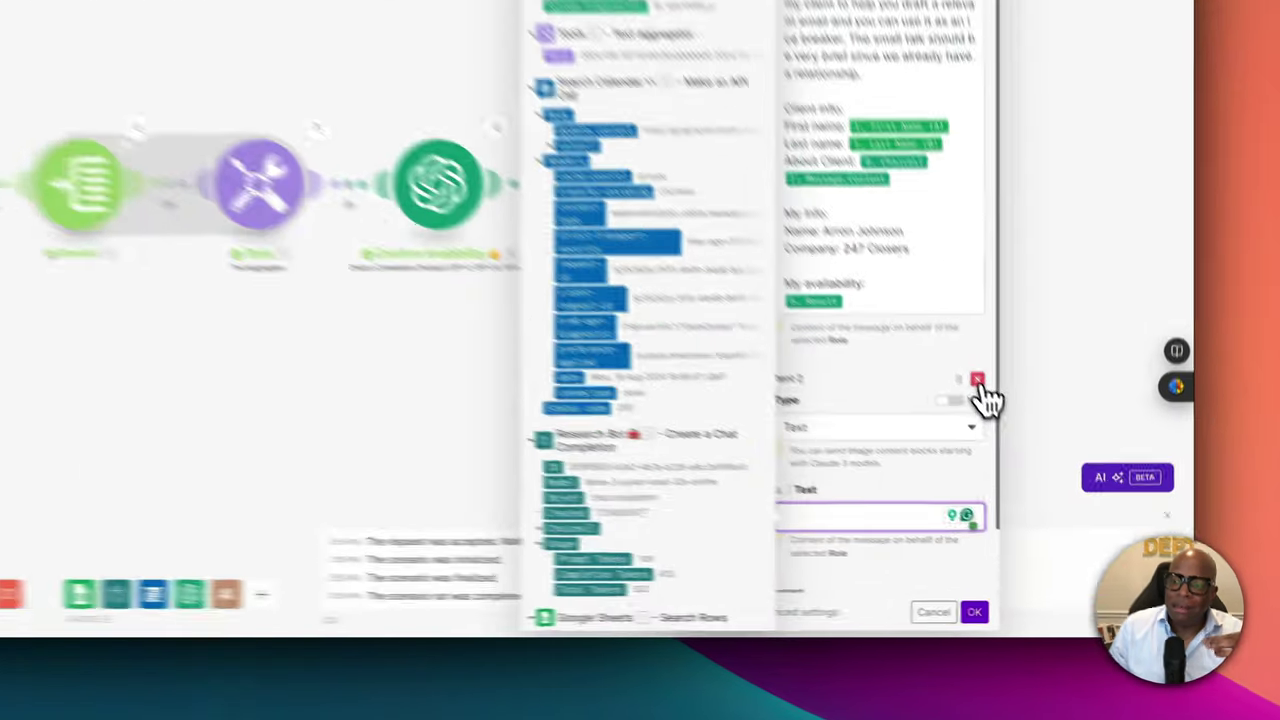
click(1046, 484)
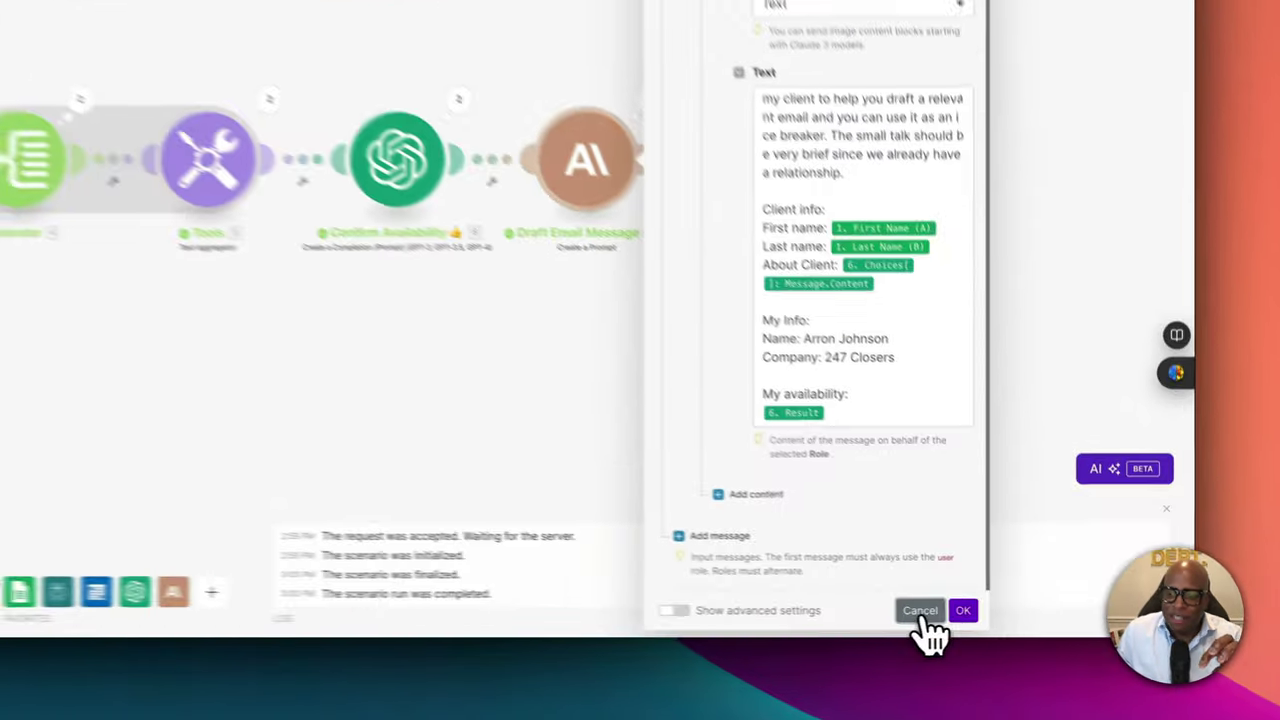
click(1033, 623)
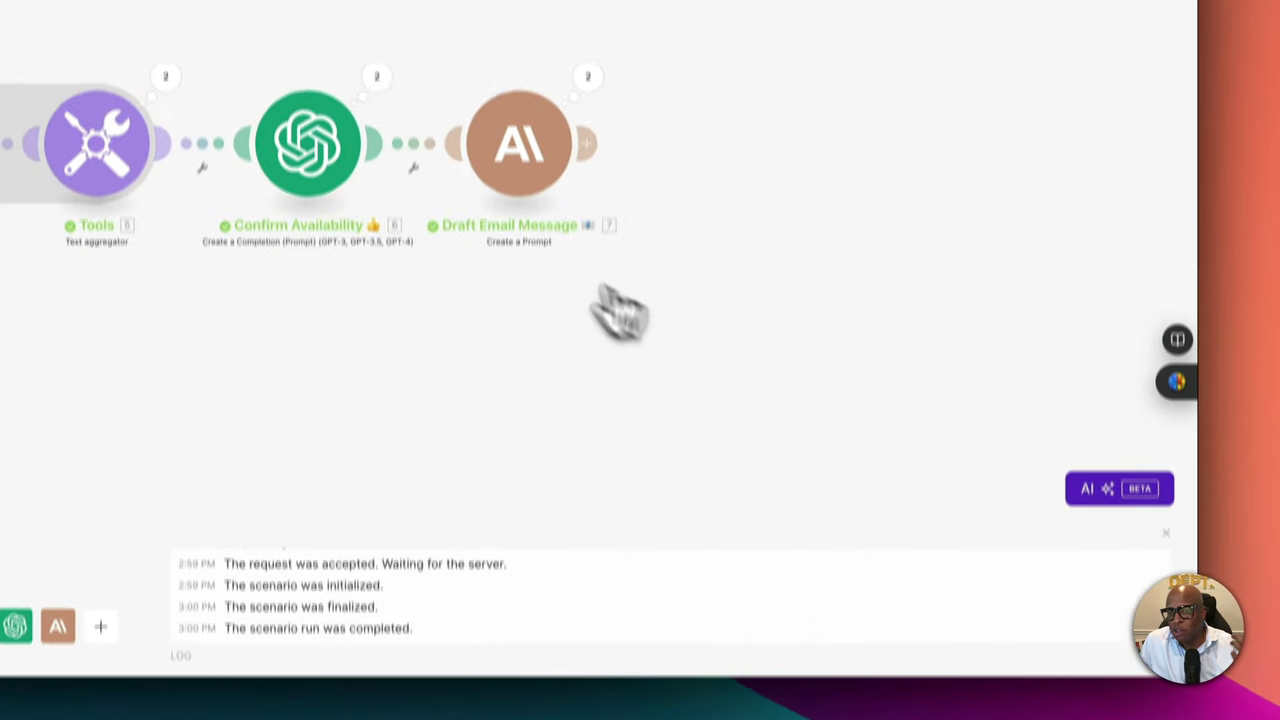
click(545, 140)
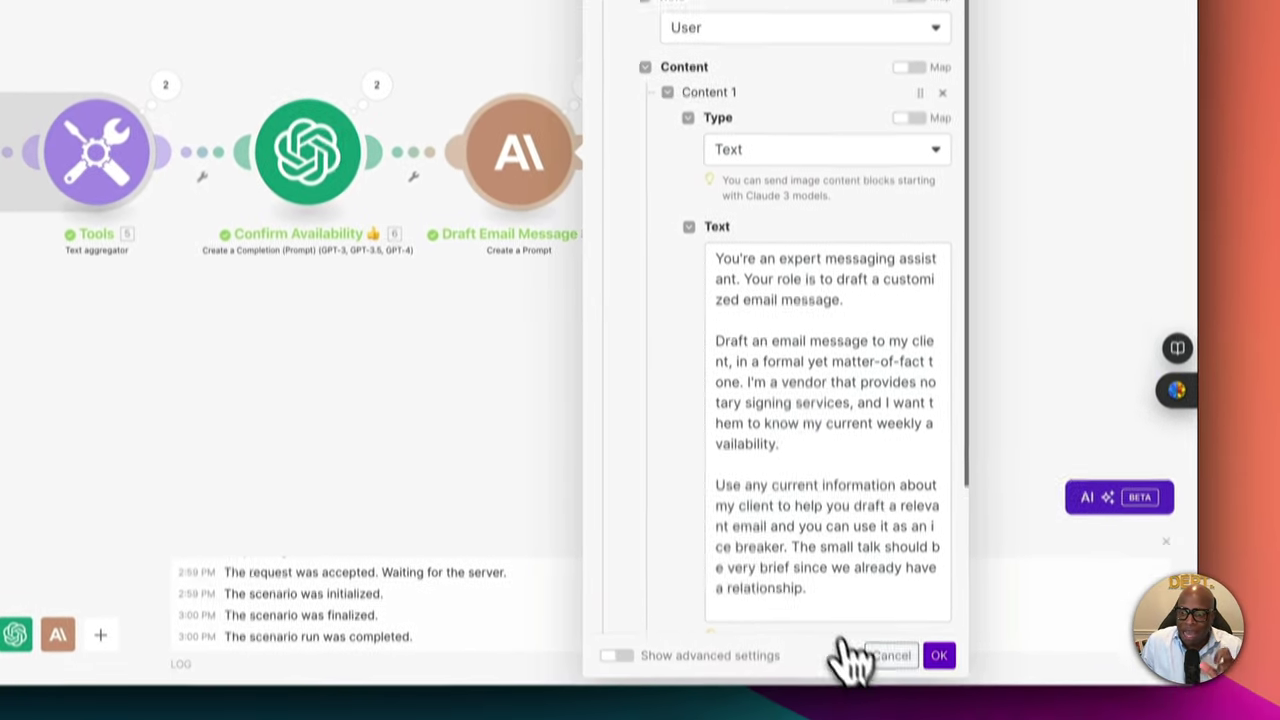
click(893, 716)
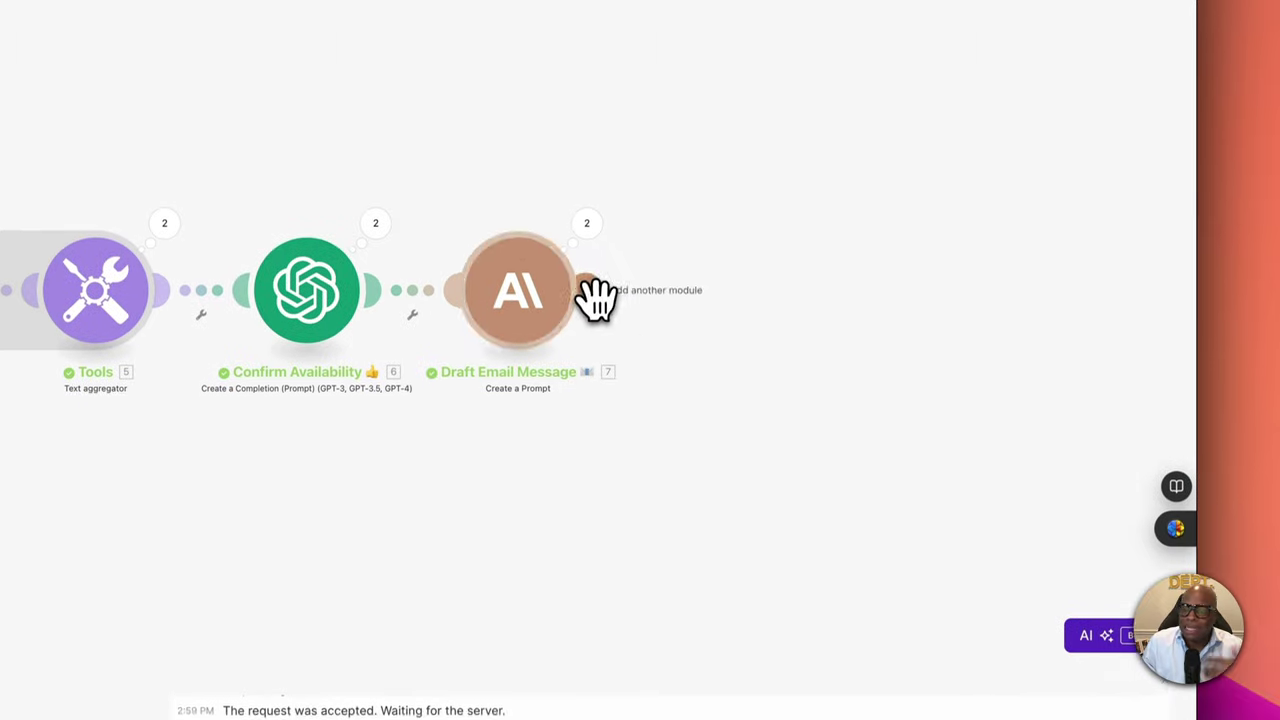
Add another module after Draft Email Message at the end of the scenario.
click(586, 104)
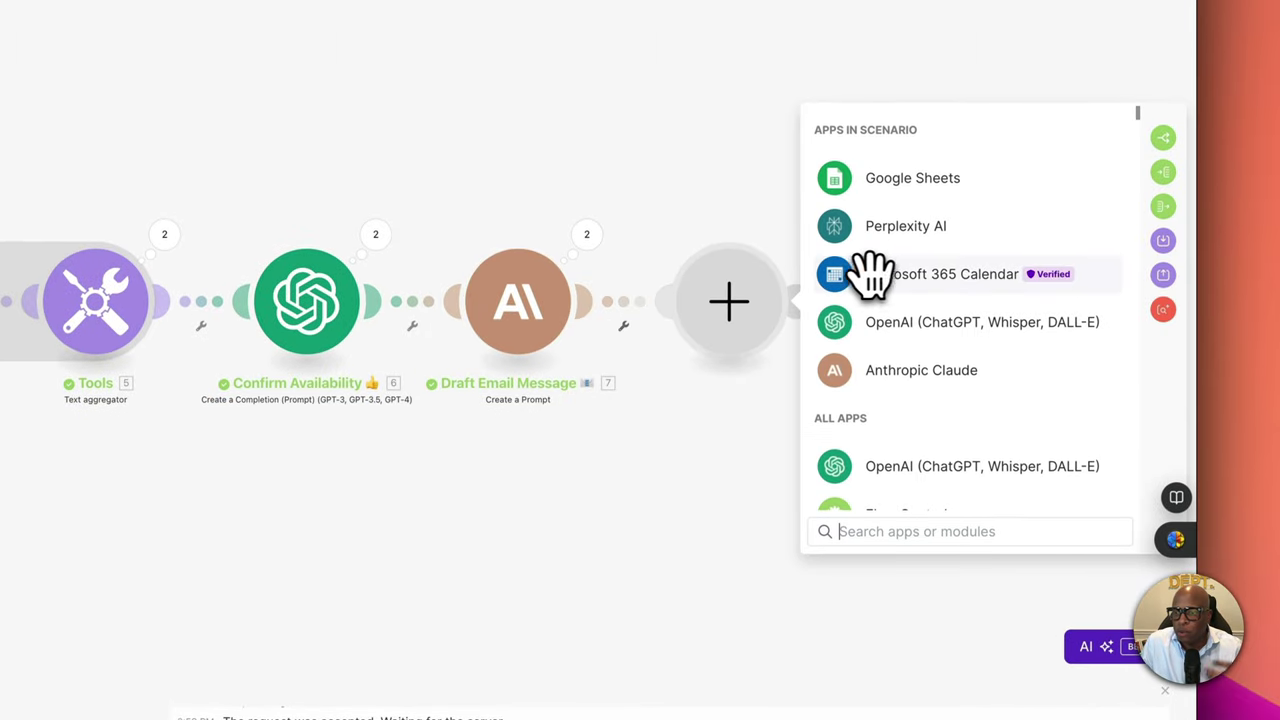